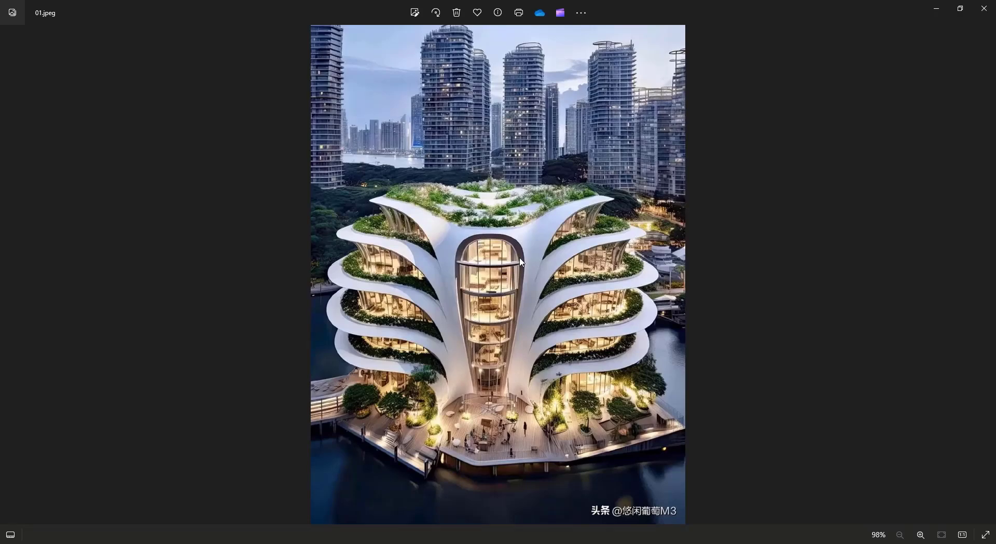
- Insert 01.jpeg into the maximized Front view as a picture, placed beside the vertical axis and crossing the X axis
left_click_drag(689, 5, 0, 207)
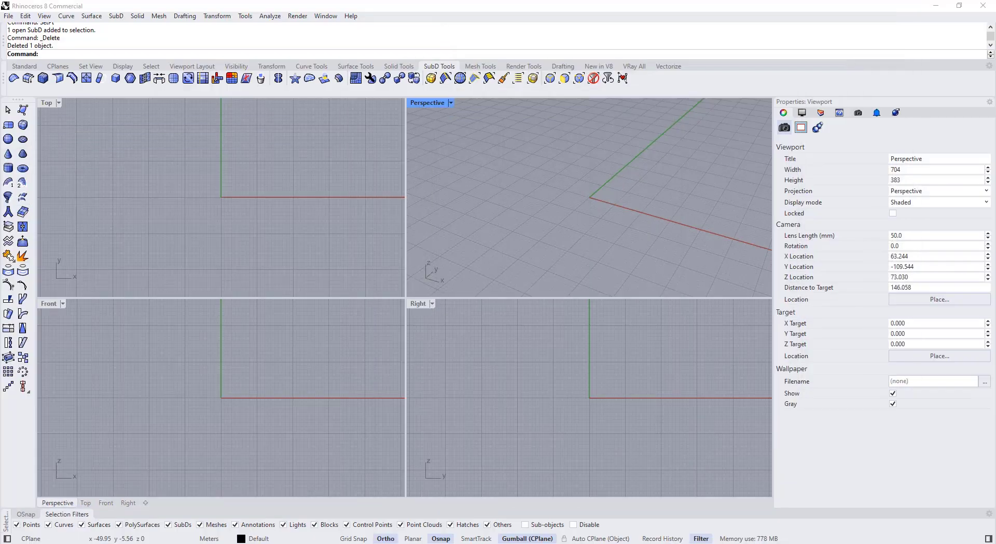
double_click(49, 306)
right_click_drag(413, 271, 303, 363)
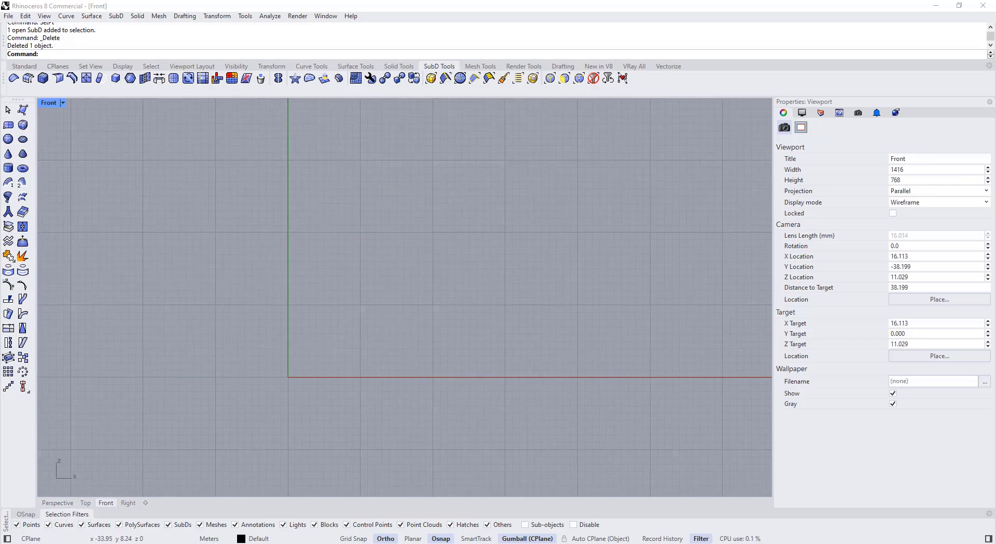
left_click_drag(416, 260, 417, 259)
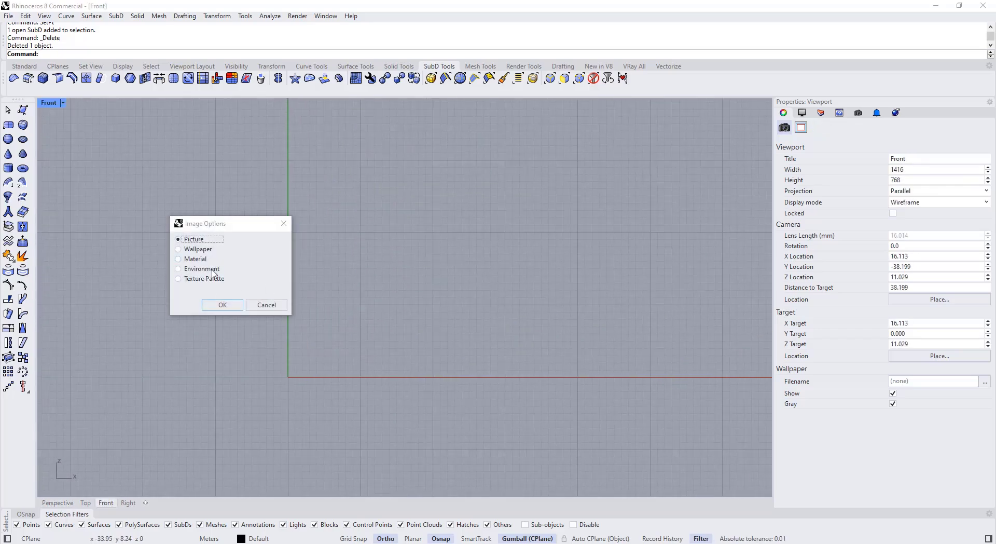
left_click(222, 305)
left_click(338, 243)
left_click(501, 455)
- Move the reference picture up and to the left, closer to the origin
left_click(462, 386)
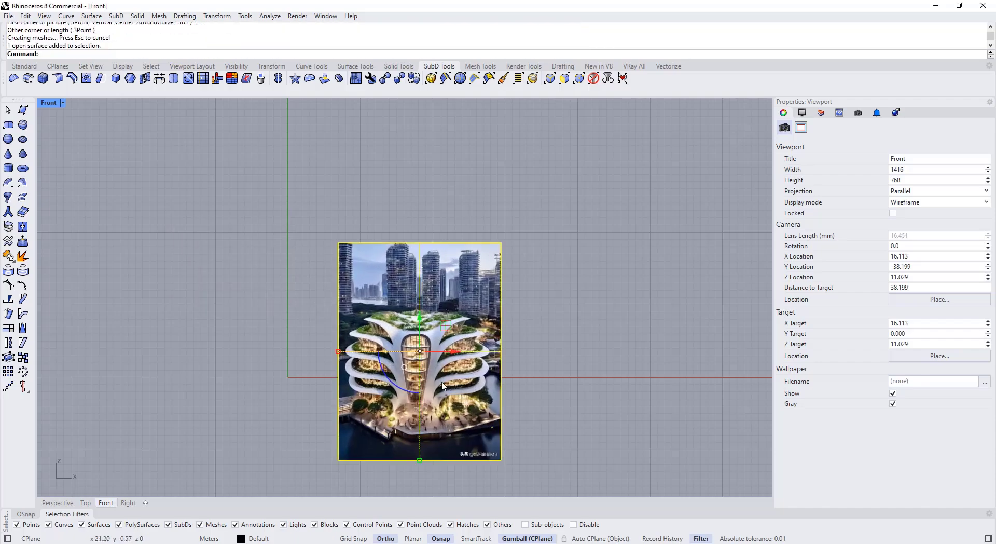
left_click_drag(441, 326, 417, 286)
left_click(541, 341)
- Draw a straight horizontal polyline along the X axis, spanning past both sides of the picture
scroll(493, 389, "up", 3)
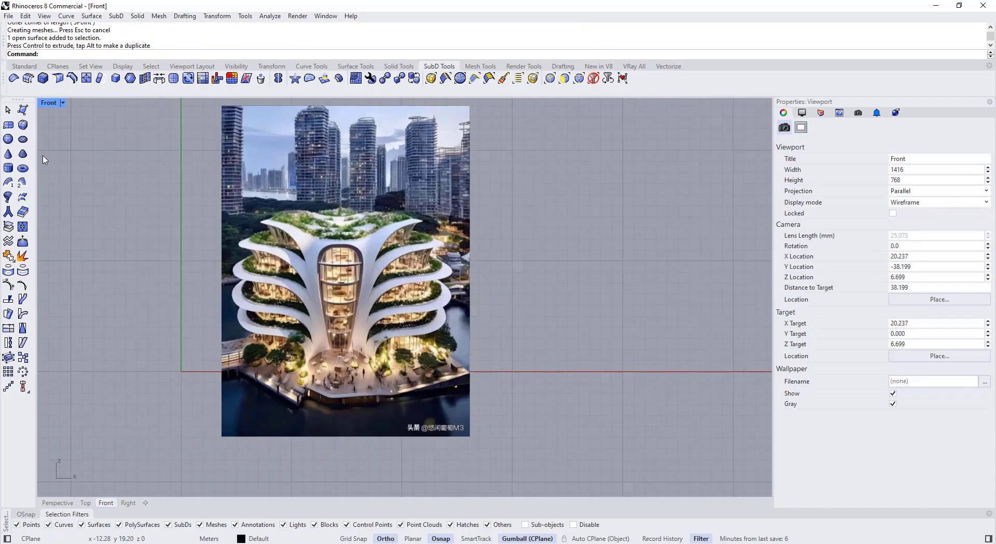
left_click(24, 66)
left_click(9, 126)
left_click(172, 371)
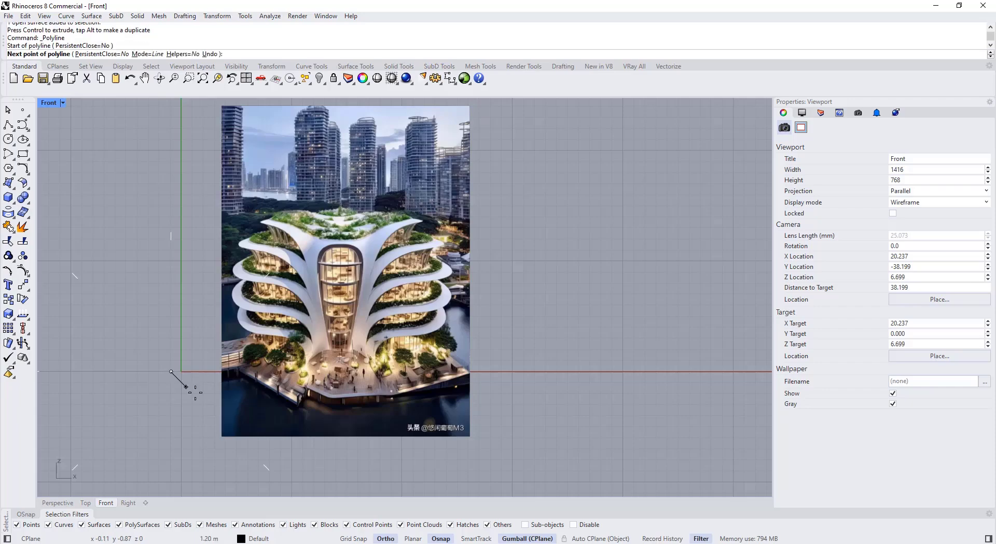
left_click(594, 373)
key("Return")
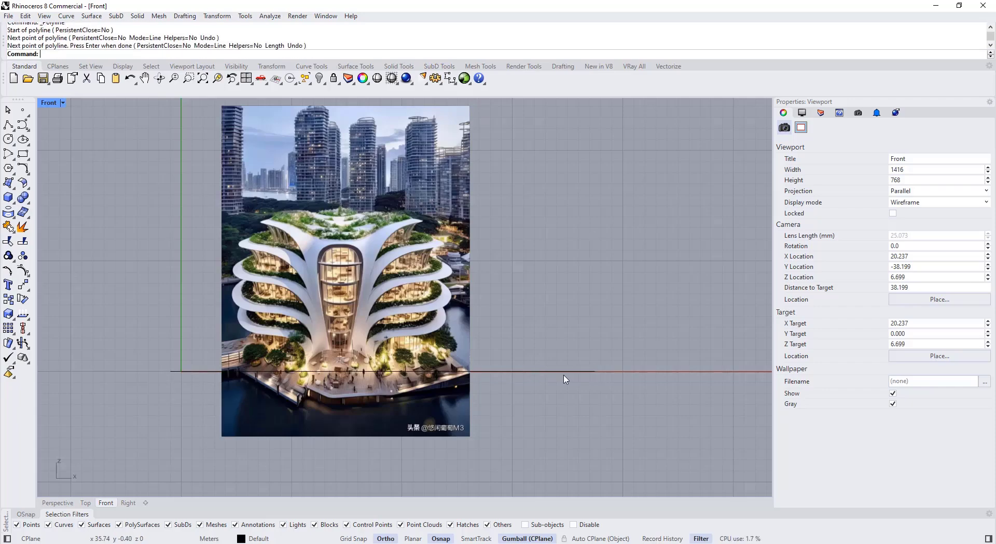
- Raise the horizontal line about 1.7 m to the ground level at the foot of the pictured building
scroll(298, 372, "up", 3)
left_click_drag(456, 336, 461, 300)
scroll(462, 301, "down", 4)
left_click(601, 376)
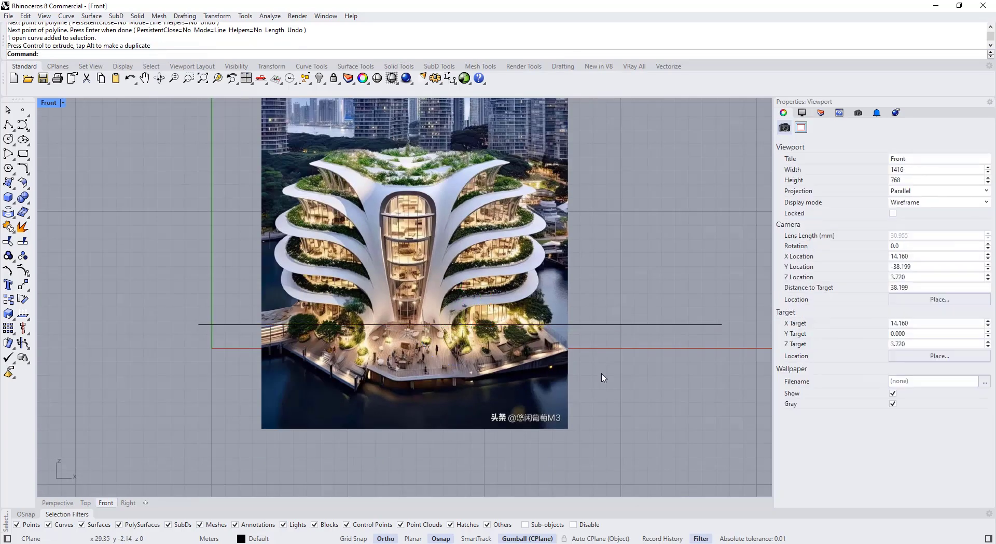
- Turn off surface isocurve display for the picture 01.jpeg
right_click_drag(467, 283, 358, 339)
scroll(358, 339, "down", 4)
scroll(298, 320, "up", 2)
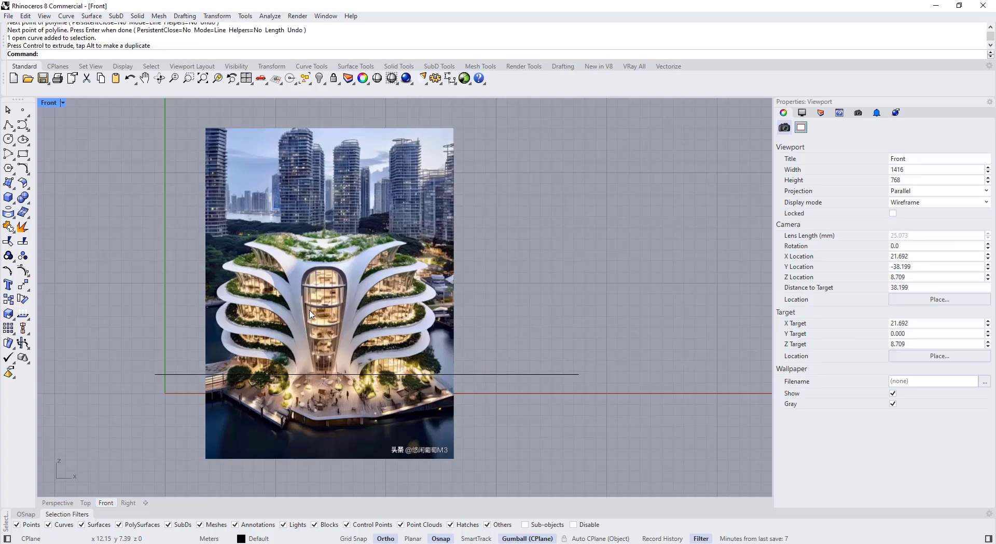
left_click(329, 287)
left_click(718, 200)
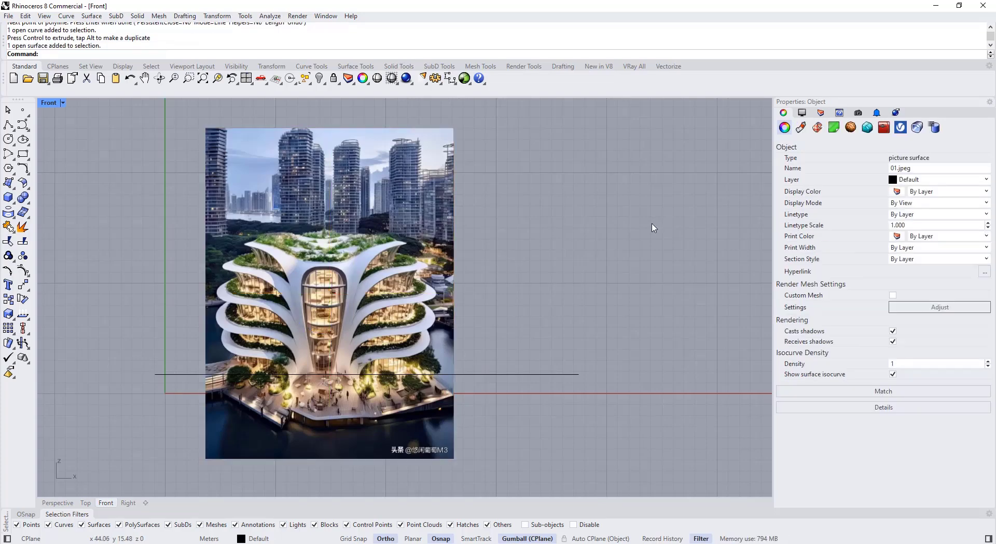
left_click(392, 269)
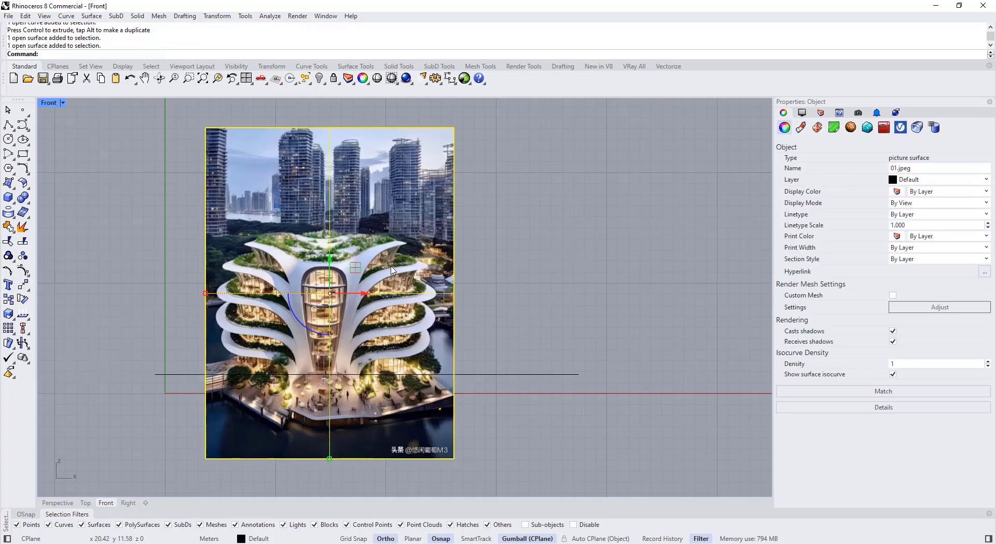
left_click(893, 374)
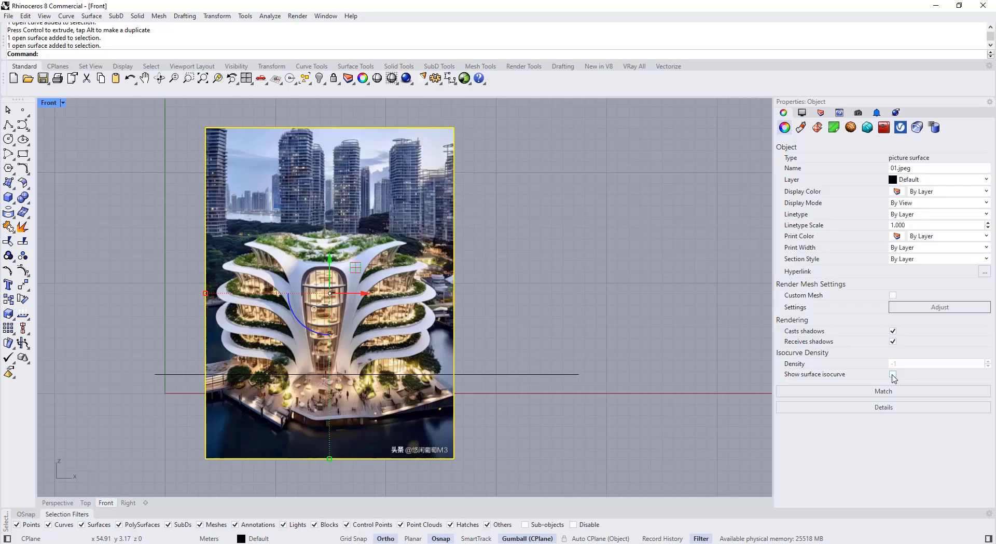
- Set the object transparency of the picture's material to 42% and deselect the picture
left_click(801, 128)
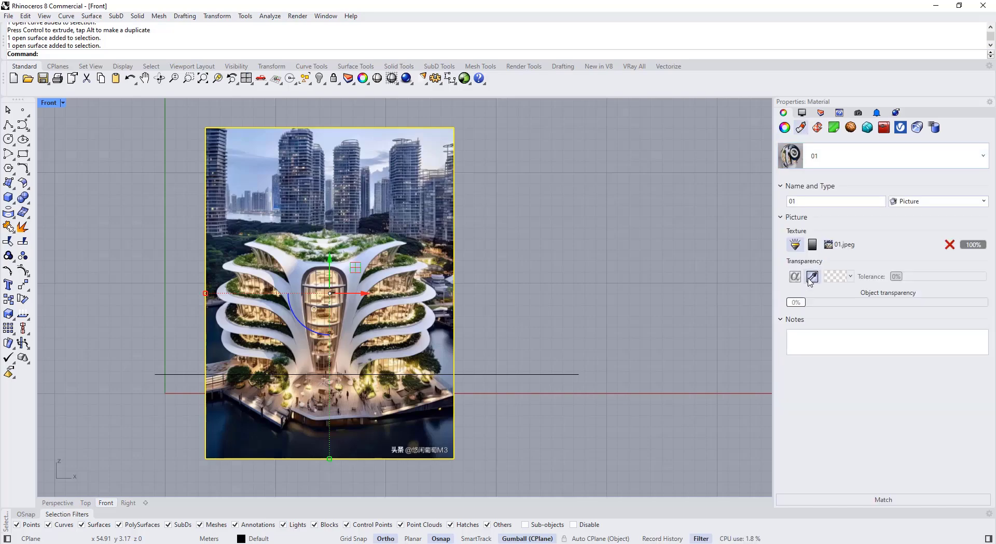
left_click_drag(800, 302, 876, 307)
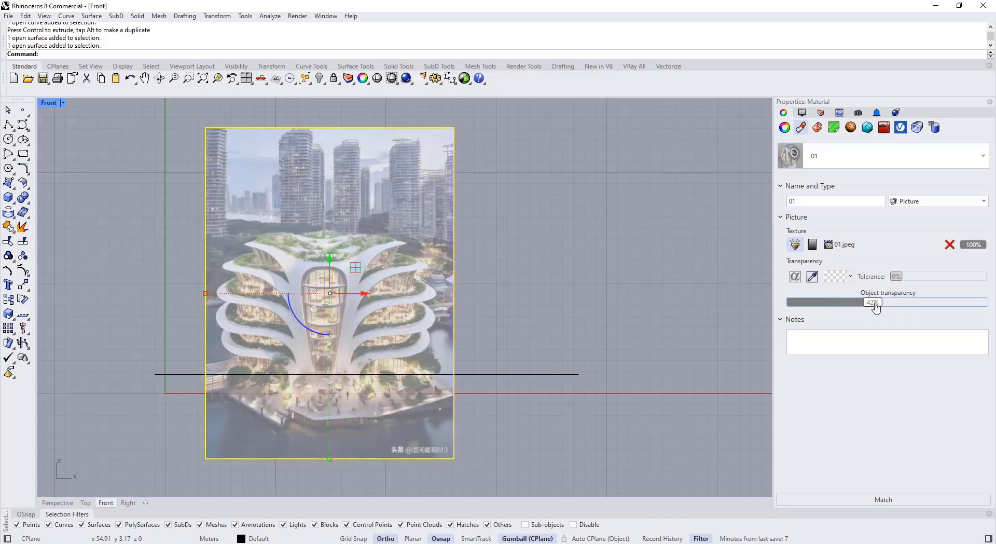
left_click(634, 284)
- With grid snap on, move the picture and the horizontal line straight down 1.73 m so the line lies on the X axis
scroll(558, 396, "up", 2)
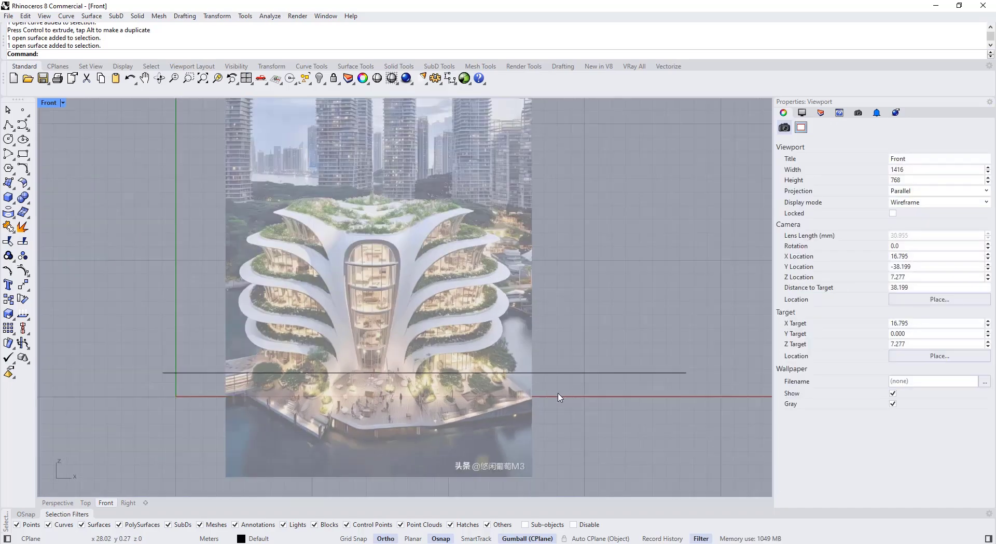
left_click_drag(567, 405, 277, 311)
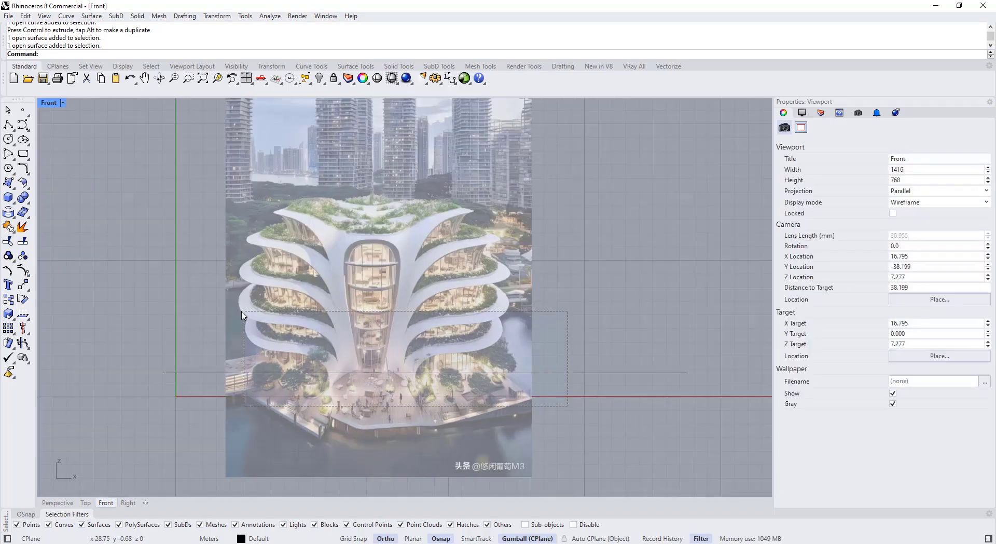
left_click(23, 285)
scroll(546, 417, "up", 2)
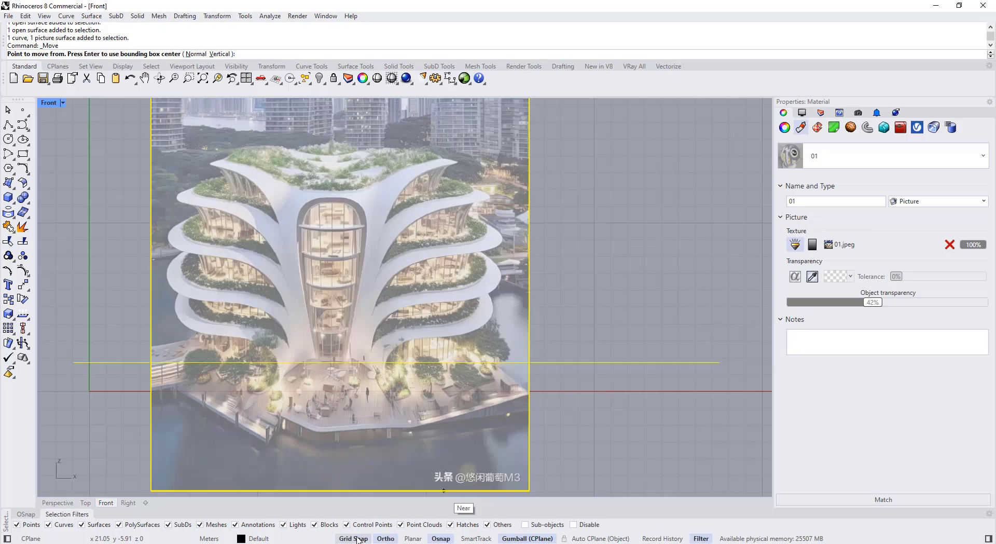
left_click(564, 362)
scroll(562, 390, "up", 3)
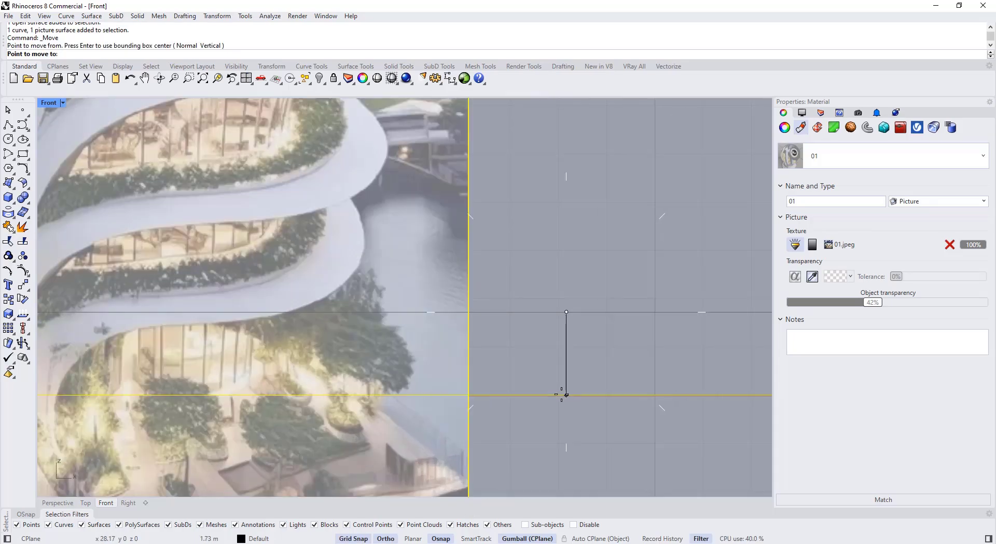
left_click(560, 393)
scroll(549, 334, "down", 3)
key("Escape")
scroll(530, 353, "down", 2)
right_click_drag(508, 359, 491, 363)
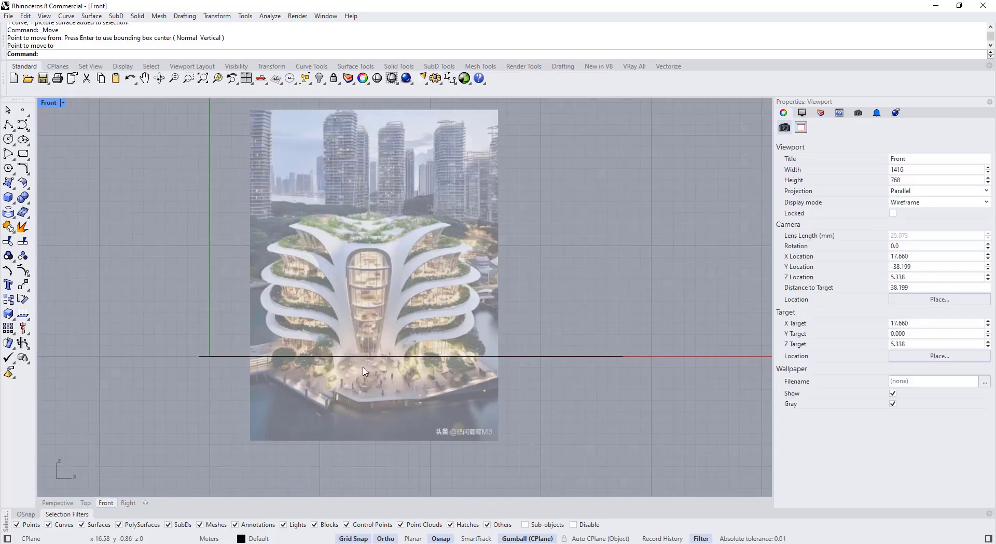
- Shift the picture and the horizontal line slightly left along the X axis, then turn off grid snap
scroll(461, 357, "down", 2)
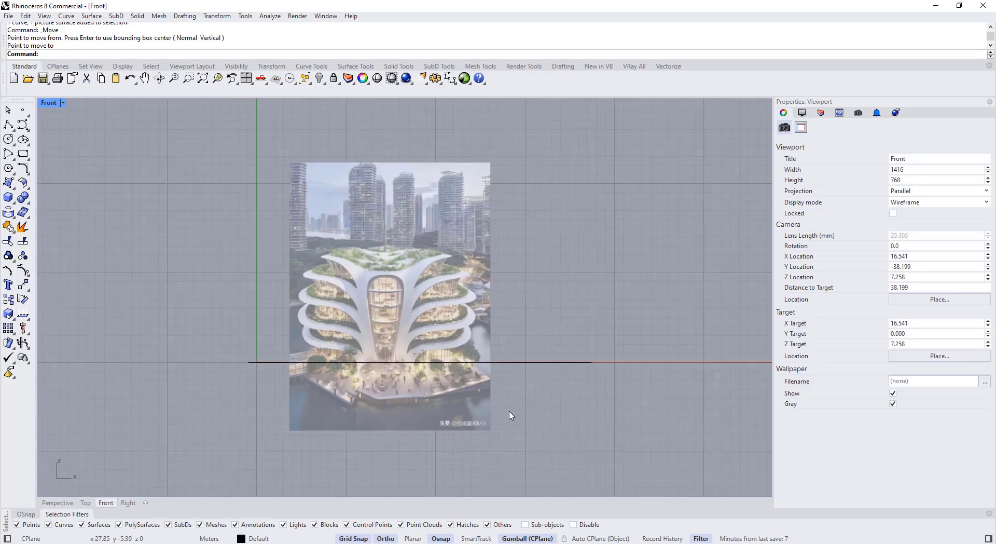
left_click(449, 306)
left_click_drag(448, 307, 431, 300)
key("Escape")
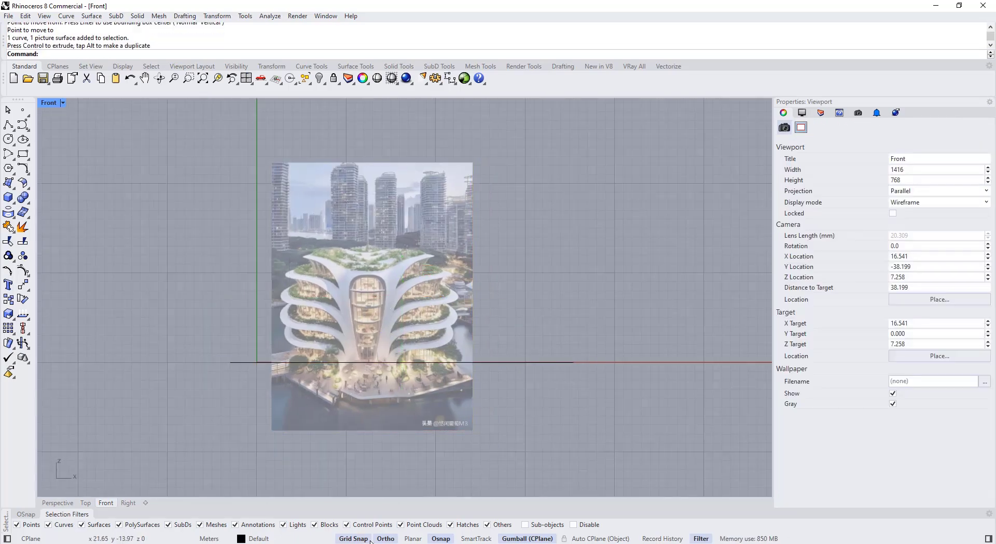
left_click(368, 539)
- Draw a vertical polyline about 18 m tall from the ground line up through the centre of the pictured building
scroll(429, 351, "up", 2)
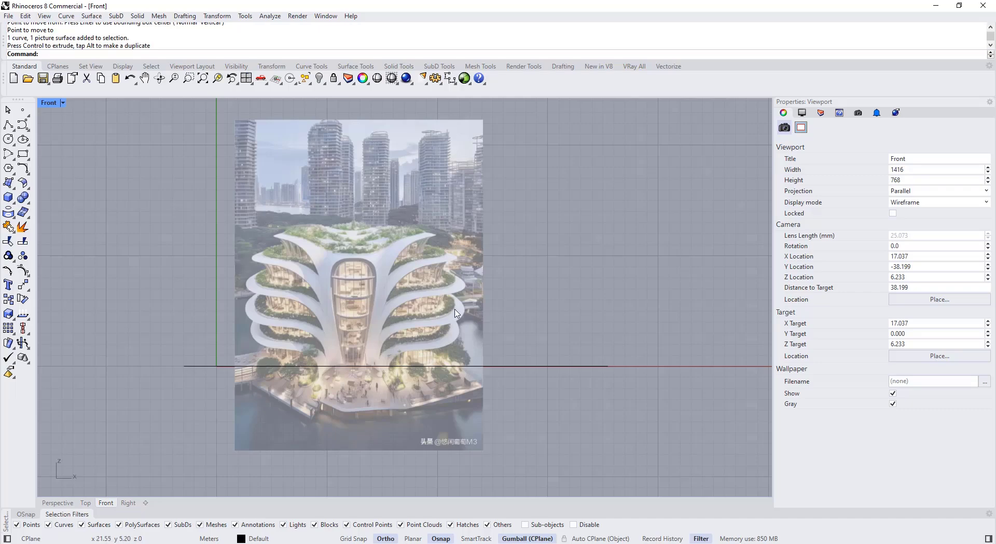
scroll(456, 313, "up", 2)
left_click(8, 125)
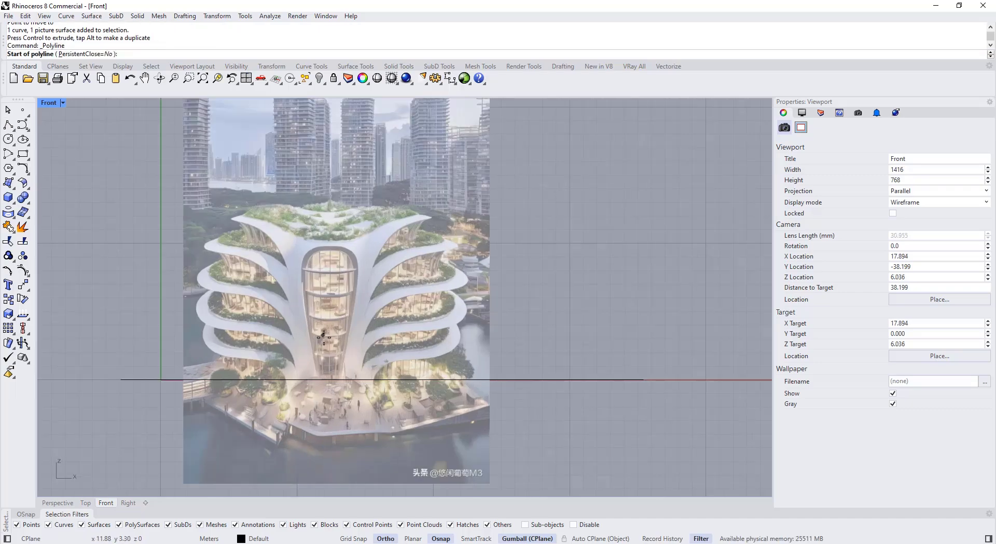
left_click(330, 375)
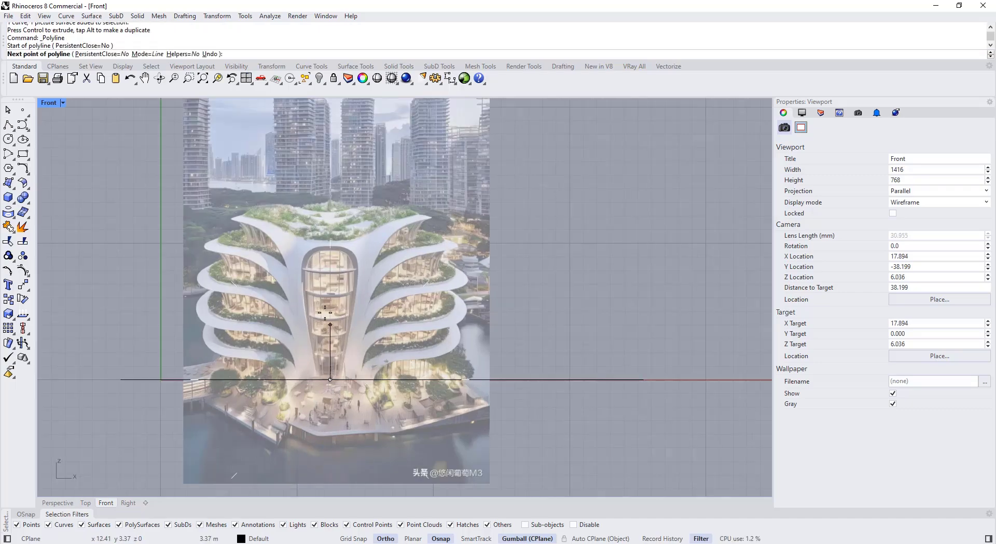
left_click(329, 128)
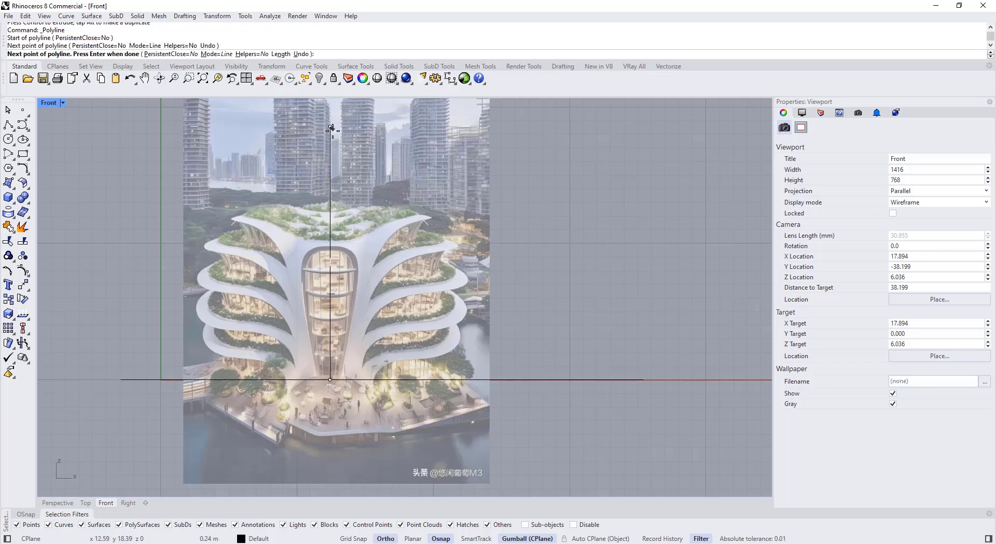
key("Return")
- In the Perspective view, move the picture backward along the Y axis so it stands well behind the two reference lines
scroll(426, 331, "down", 2)
left_click(251, 186)
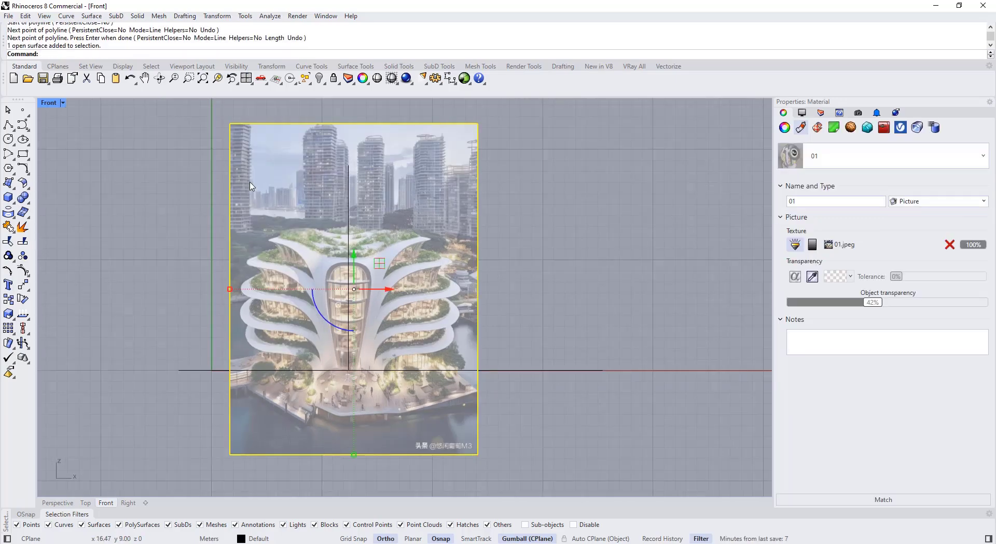
double_click(52, 106)
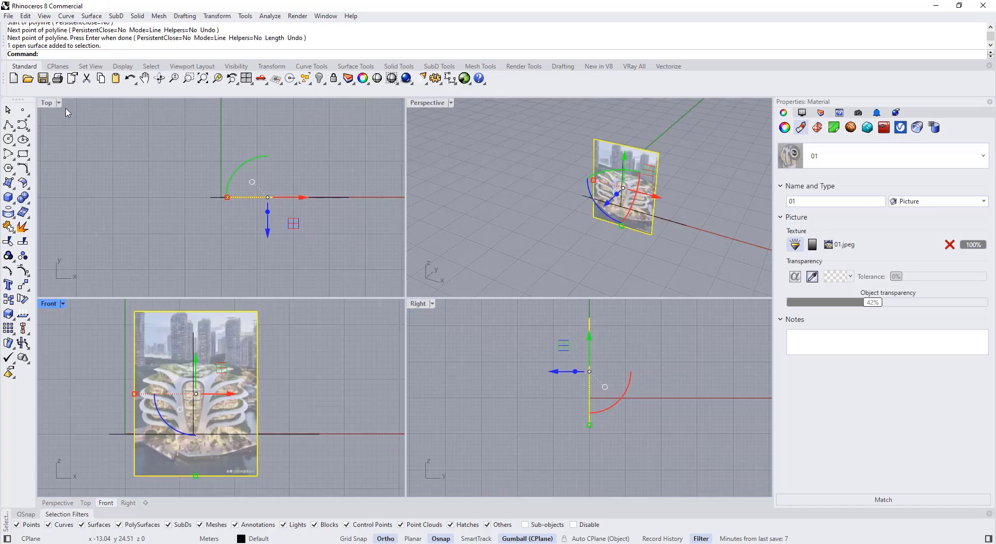
double_click(433, 104)
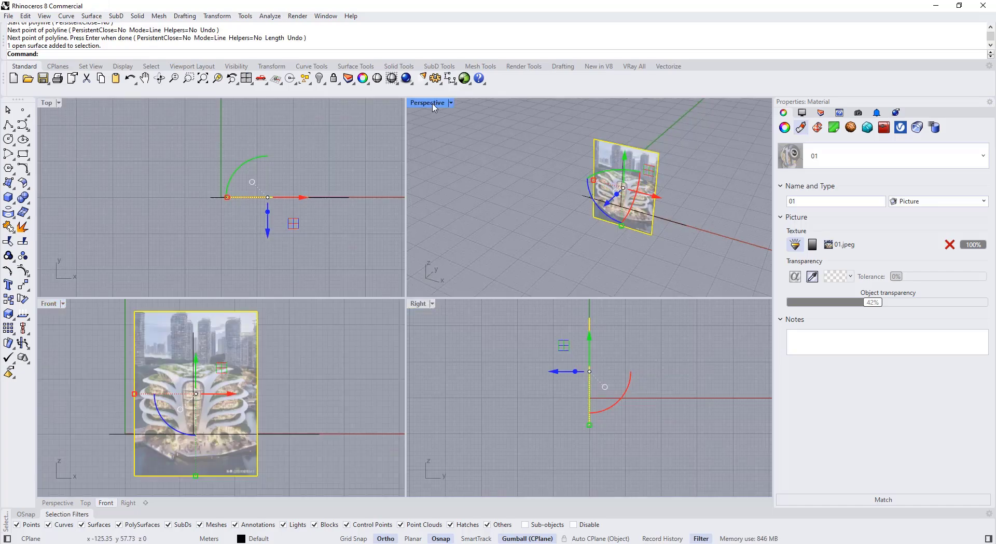
right_click_drag(423, 218, 355, 292)
left_click_drag(347, 355, 475, 256)
left_click(327, 277)
right_click_drag(328, 278, 485, 412)
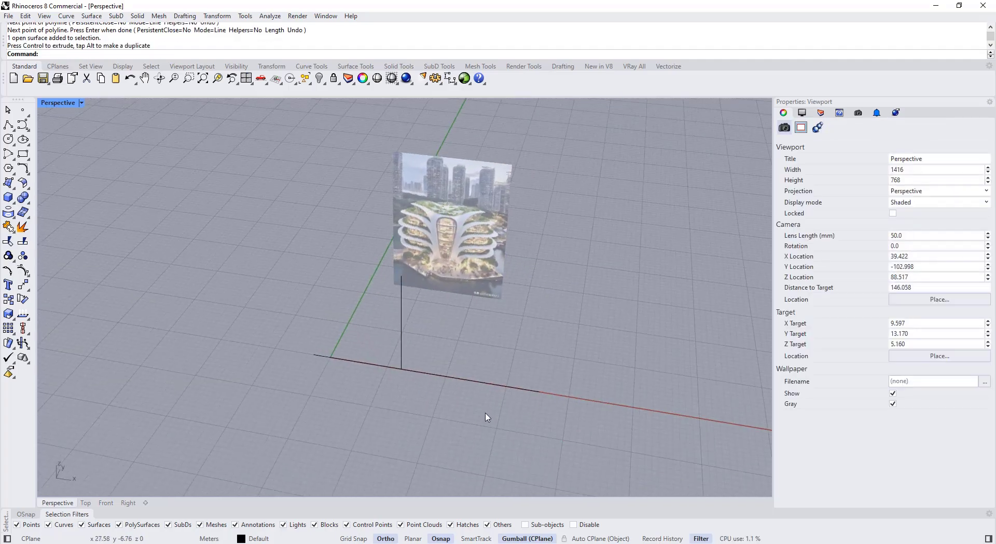
- In the Front view with Project snap on, scale the picture and both guide lines from the ground line so the 2.08 m reference height becomes 3 m
double_click(46, 103)
double_click(49, 305)
right_click_drag(252, 289, 236, 271)
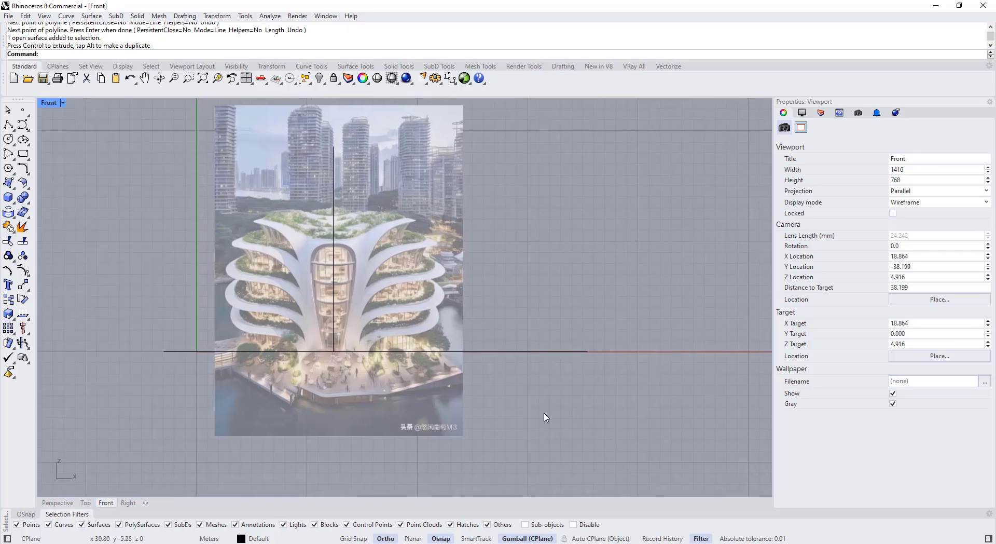
left_click_drag(552, 413, 352, 231)
scroll(386, 343, "up", 6)
scroll(367, 319, "up", 4)
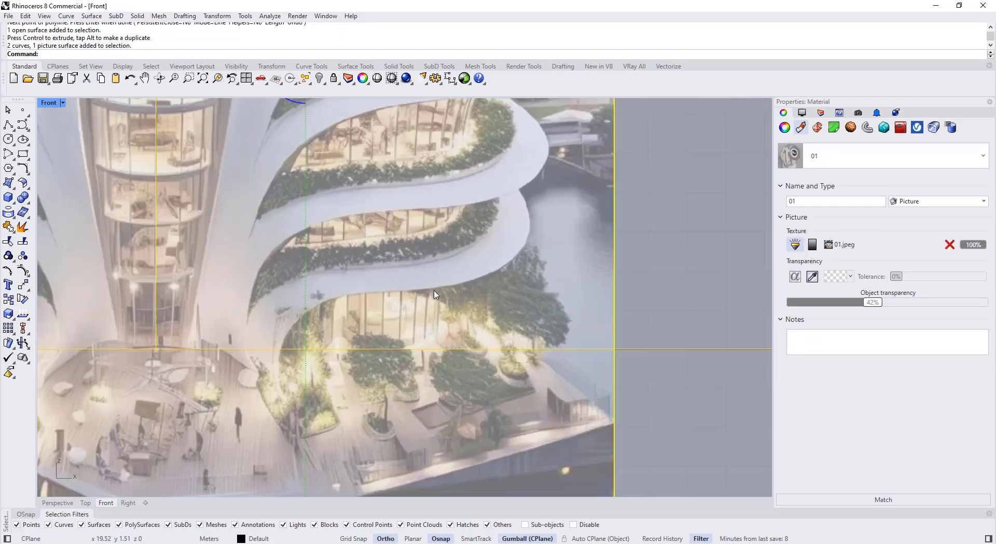
scroll(396, 282, "down", 4)
right_click_drag(377, 247, 335, 268)
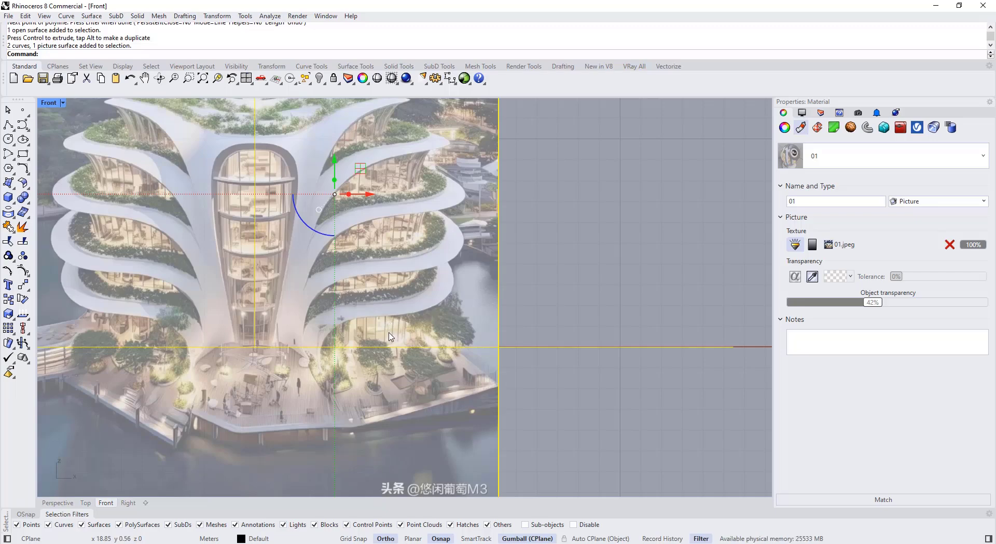
left_click(8, 314)
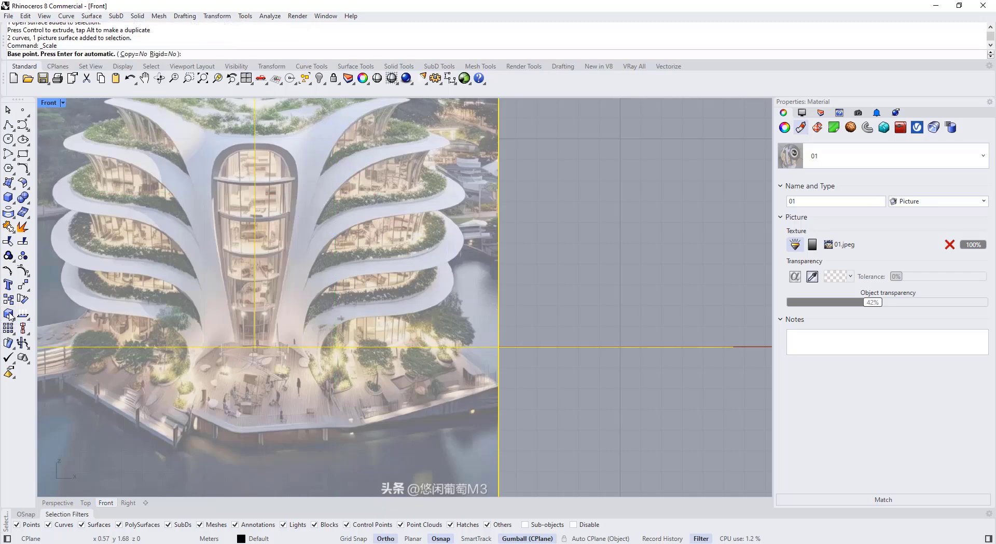
left_click(26, 514)
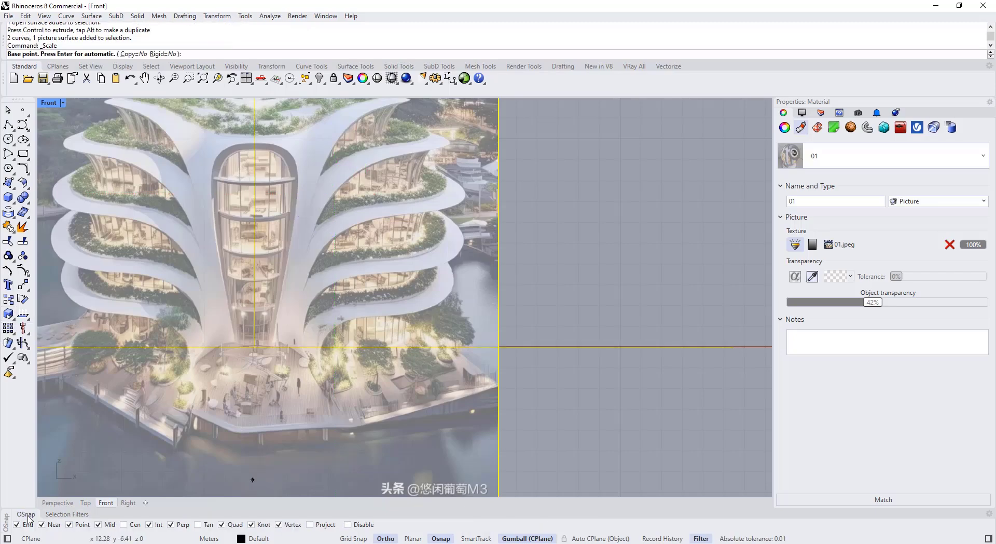
left_click(309, 524)
scroll(363, 358, "up", 1)
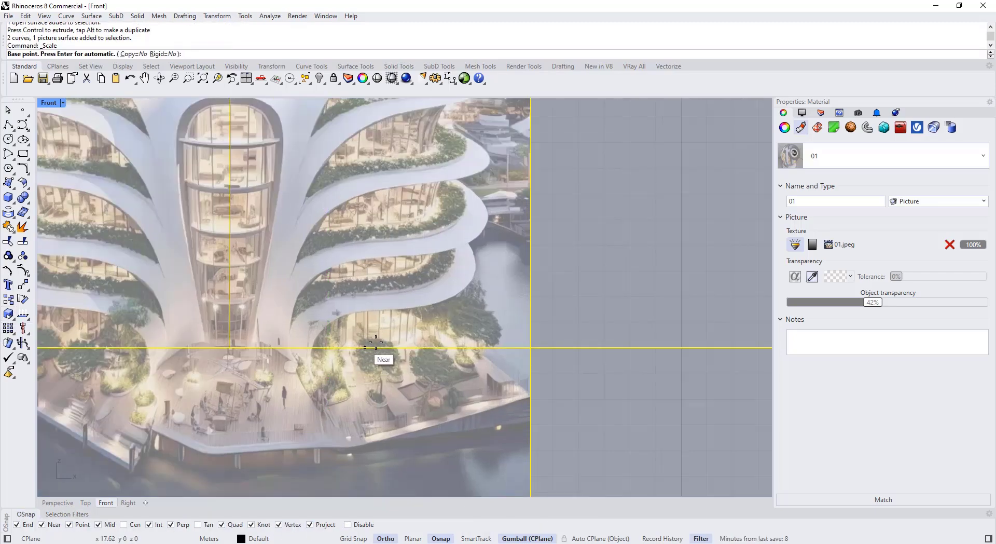
scroll(385, 331, "up", 1)
scroll(385, 331, "down", 1)
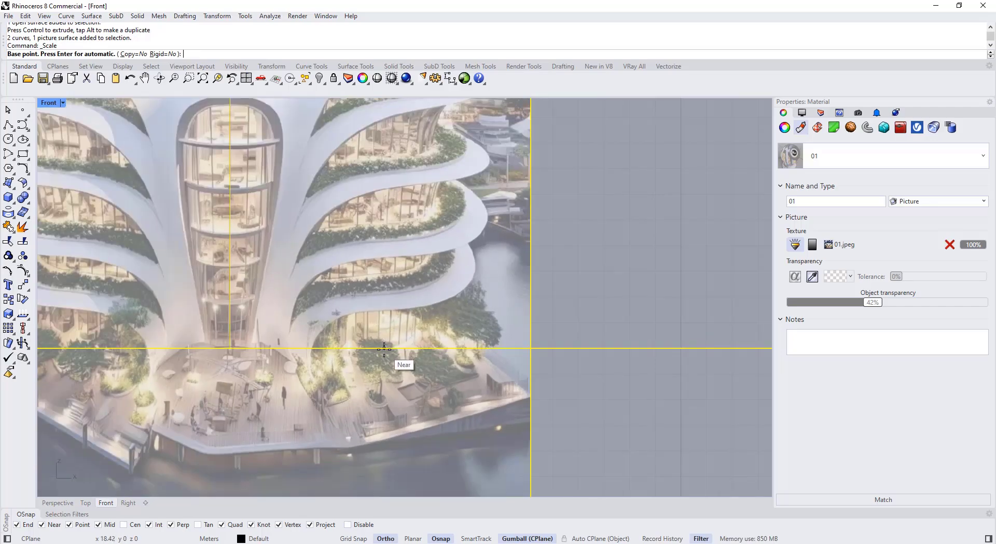
left_click(385, 348)
scroll(385, 279, "up", 3)
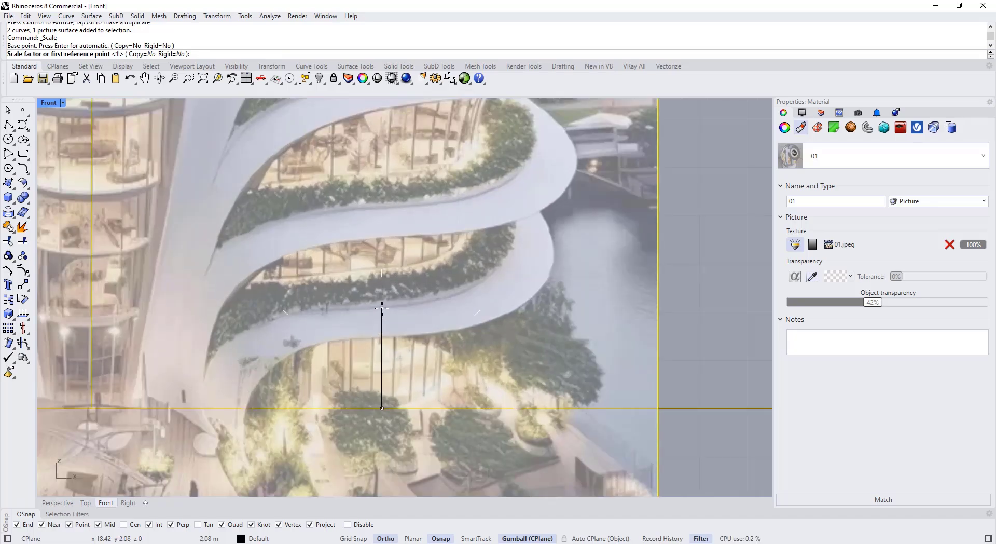
left_click(381, 308)
type("3")
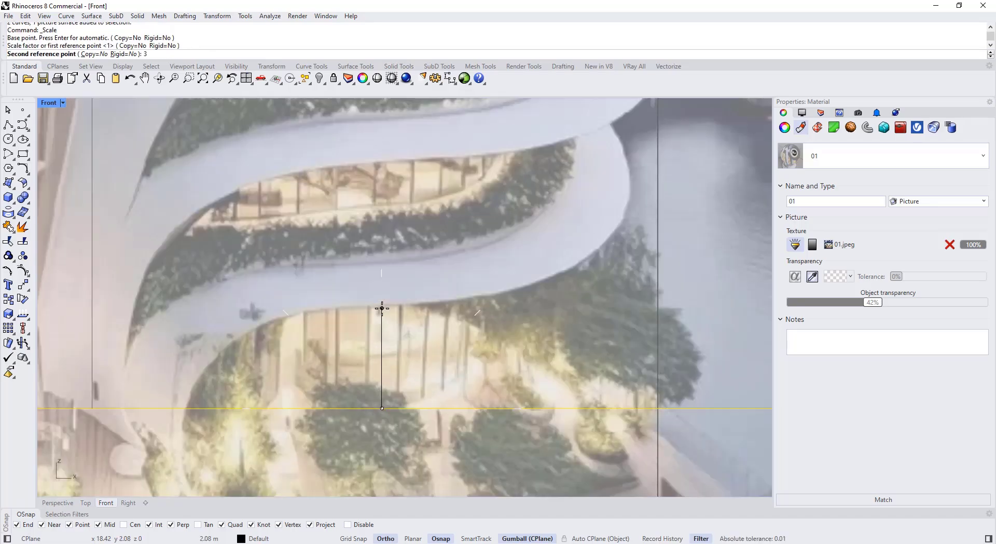
scroll(382, 308, "down", 5)
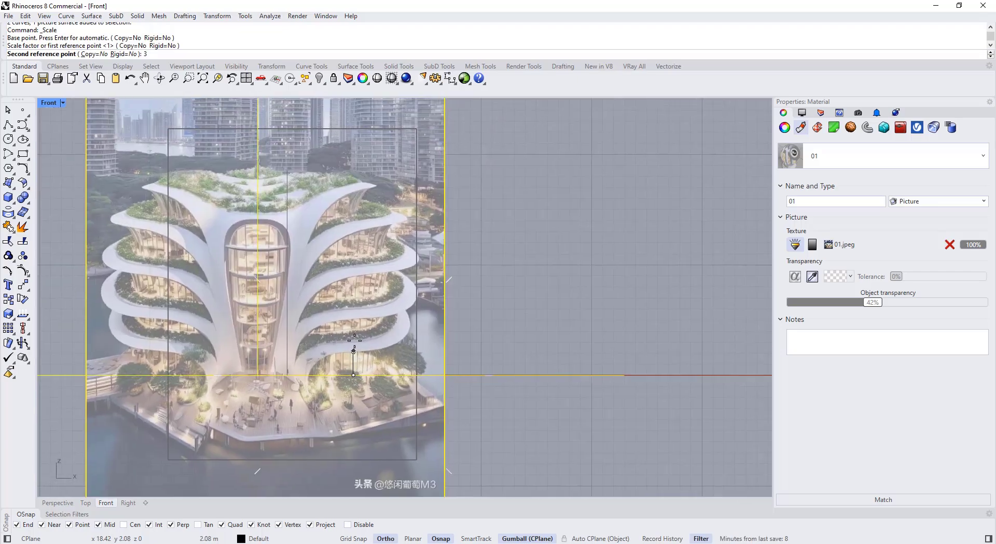
key("Return")
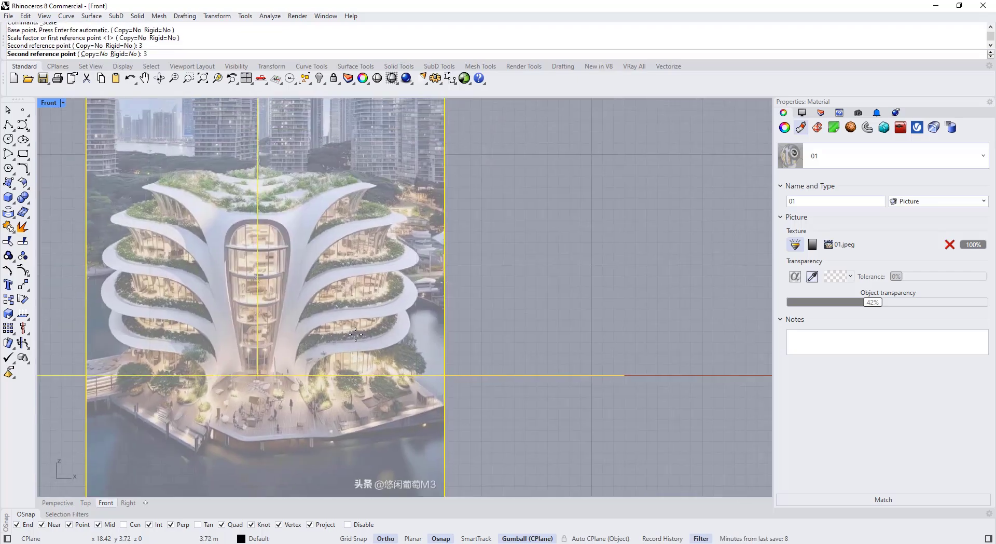
left_click(495, 421)
scroll(469, 340, "down", 4)
scroll(464, 346, "up", 2)
right_click_drag(457, 346, 399, 352)
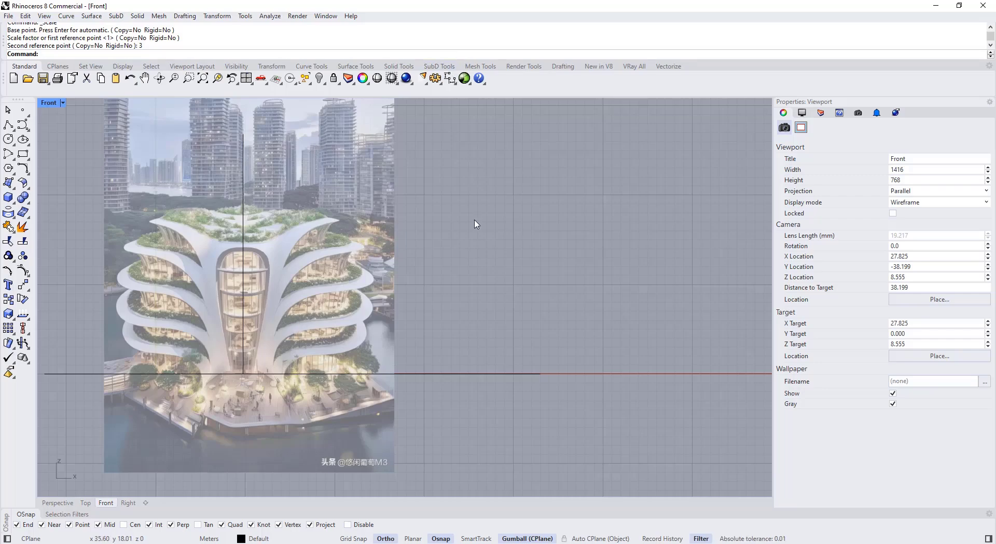
- Begin a polyline on the ground line at the building's lower right, going 3 m up and about 8.7 m outward along the first slab
left_click(8, 125)
scroll(289, 359, "up", 5)
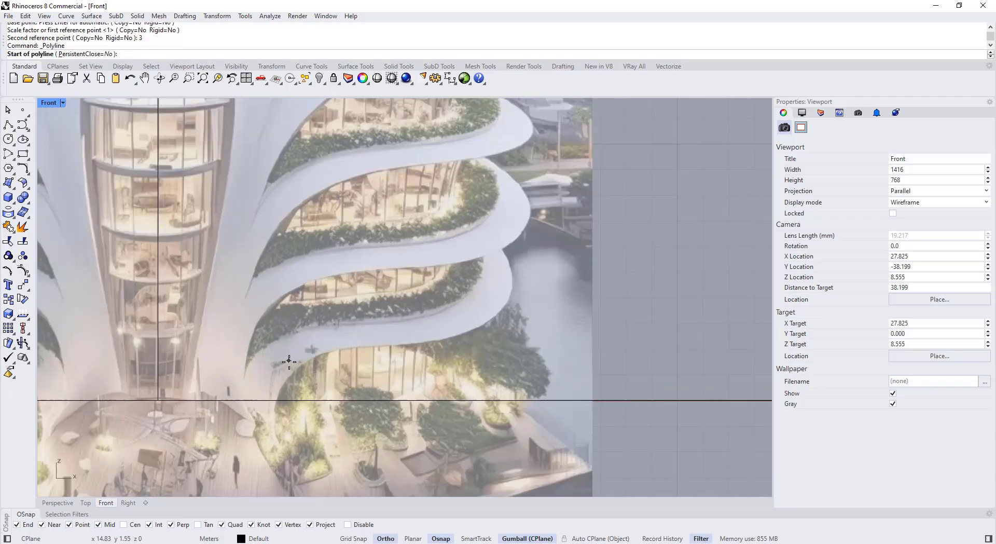
left_click(278, 399)
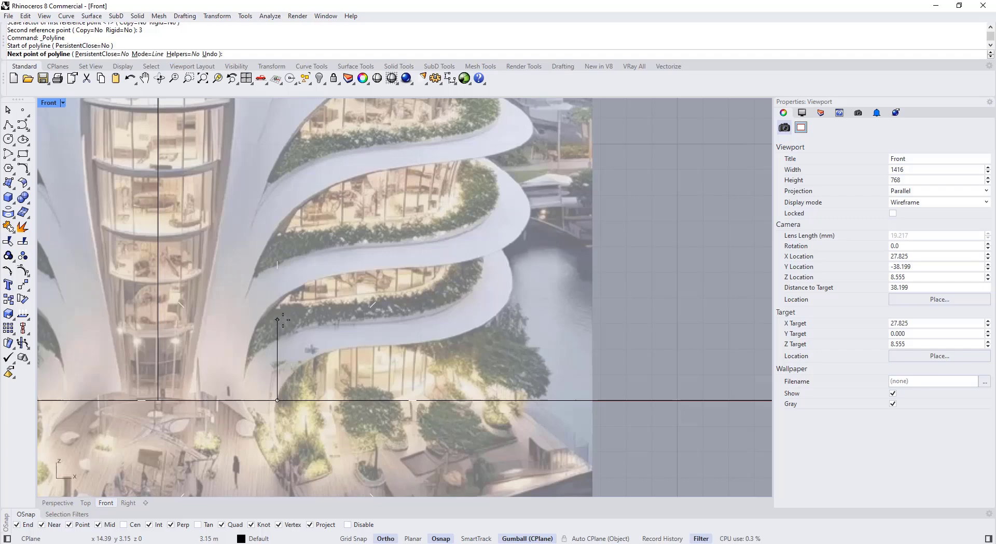
type("3")
left_click(280, 318)
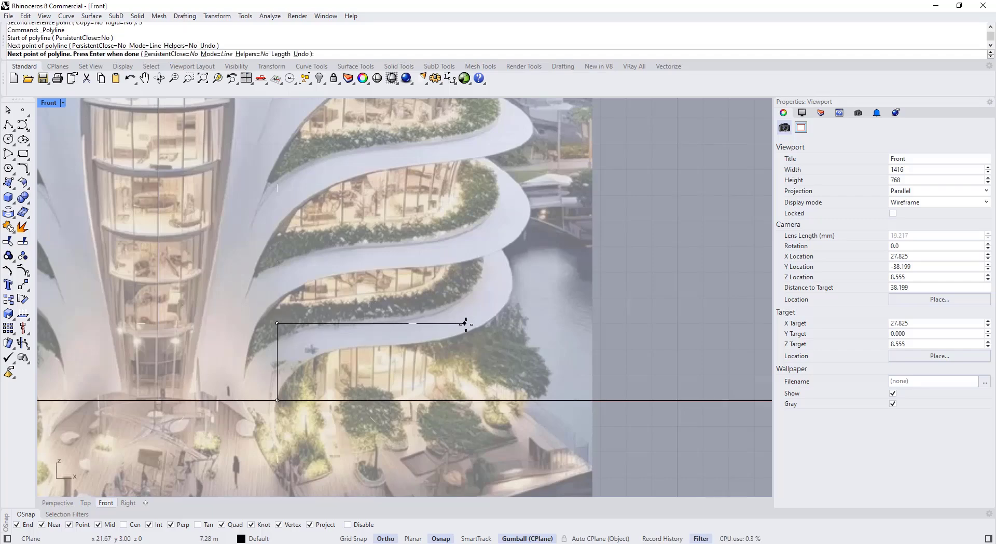
left_click(499, 324)
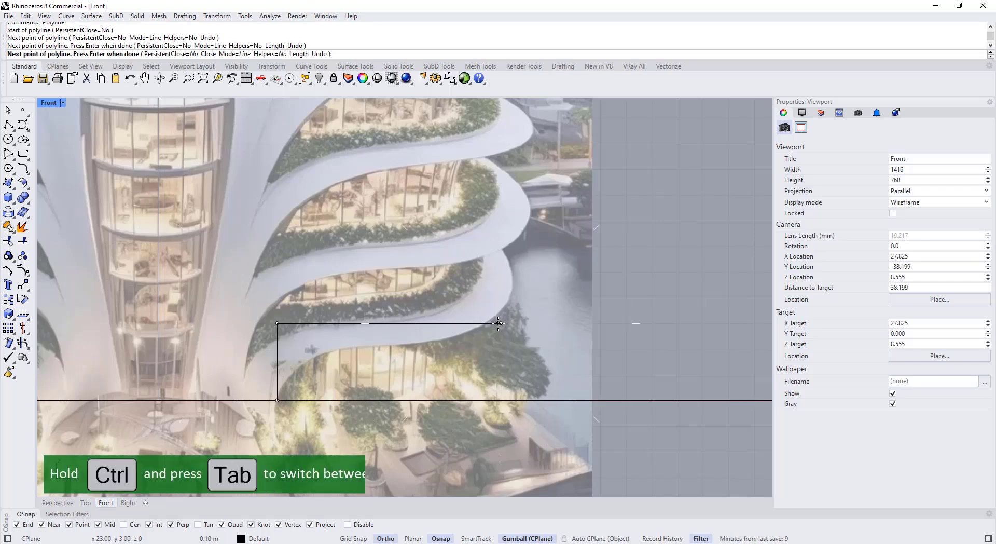
- In the Perspective view, complete the polyline with a 6 m segment running backward parallel to the Y axis
key("ctrl+Tab")
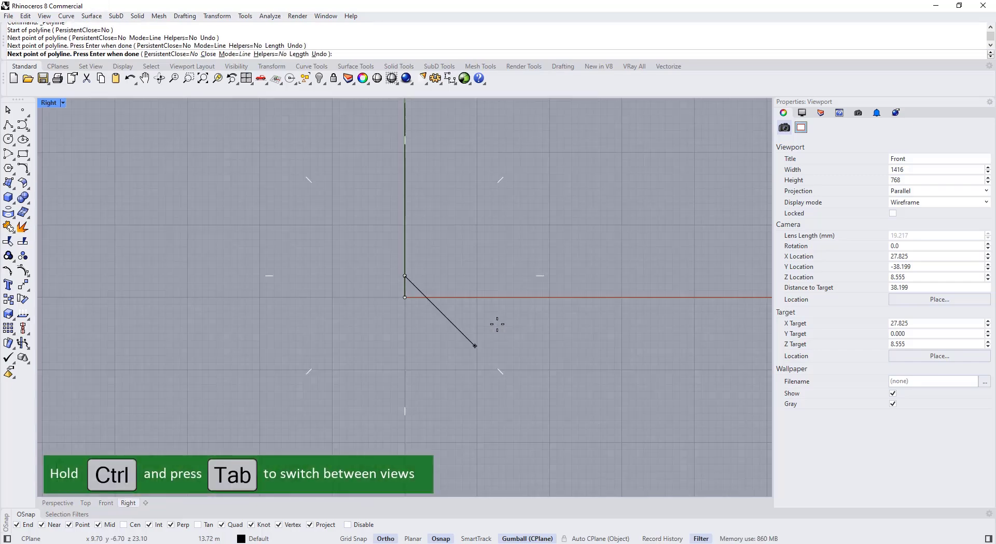
key("ctrl+Tab")
right_click_drag(487, 331, 369, 377)
scroll(369, 378, "up", 3)
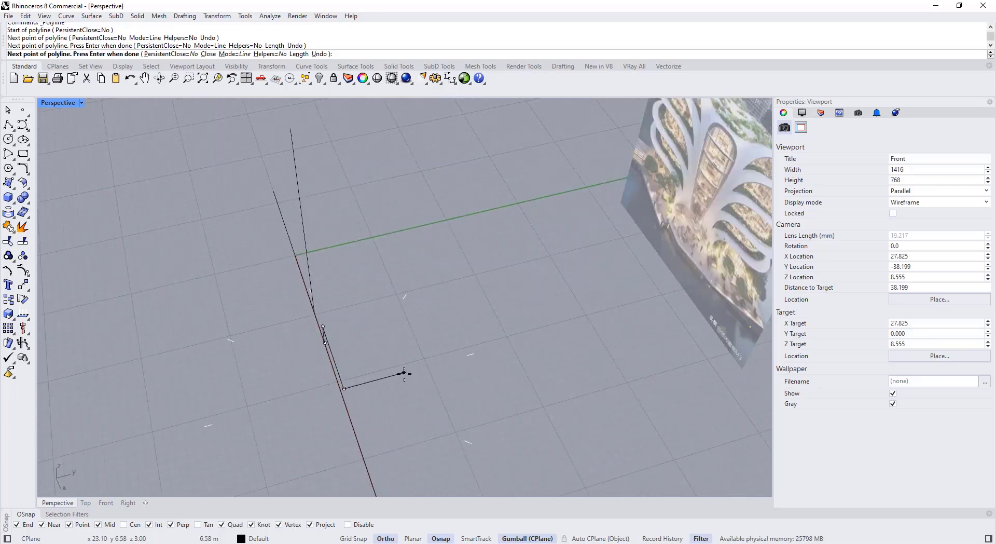
type("6")
key("Return")
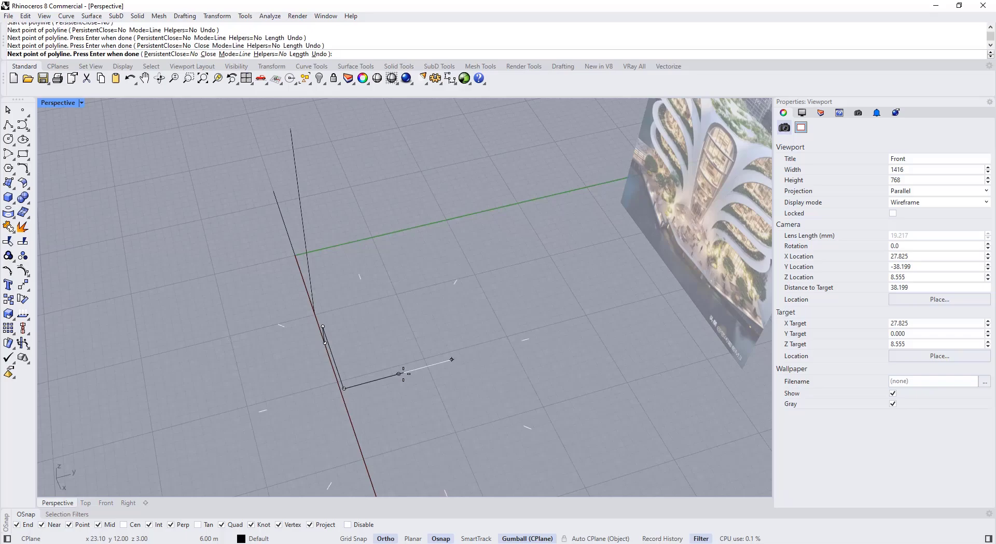
key("Return")
- Offset the new polyline 1 m toward its inner side
right_click_drag(398, 379, 503, 337)
left_click(501, 332)
right_click_drag(496, 404, 498, 419)
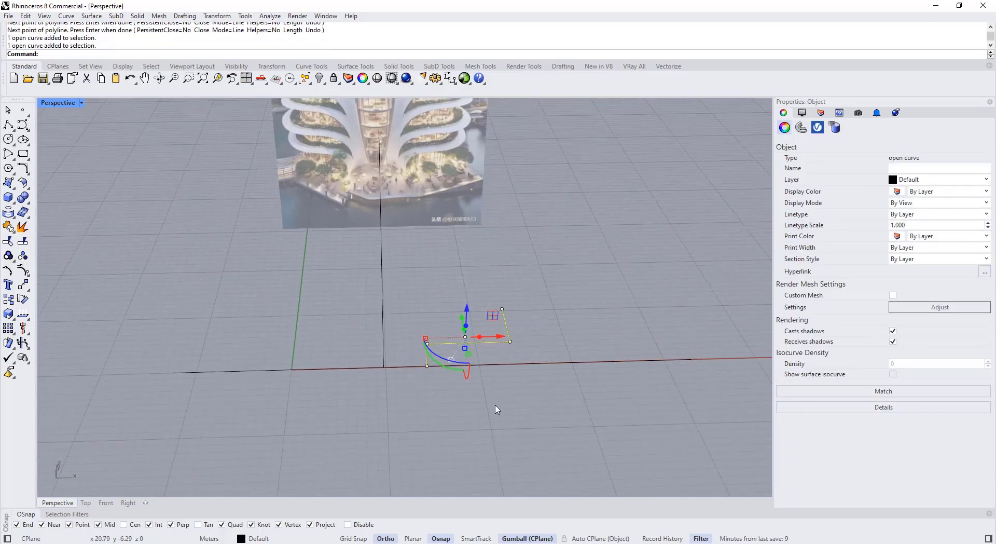
left_click(495, 403)
scroll(473, 362, "up", 4)
left_click(476, 346)
type("OffsetSubD")
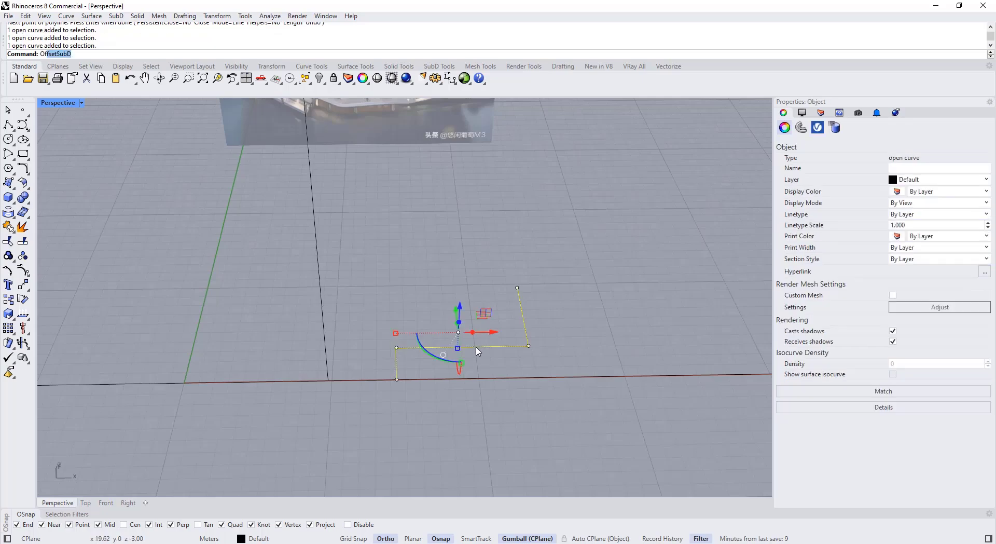
left_click(54, 64)
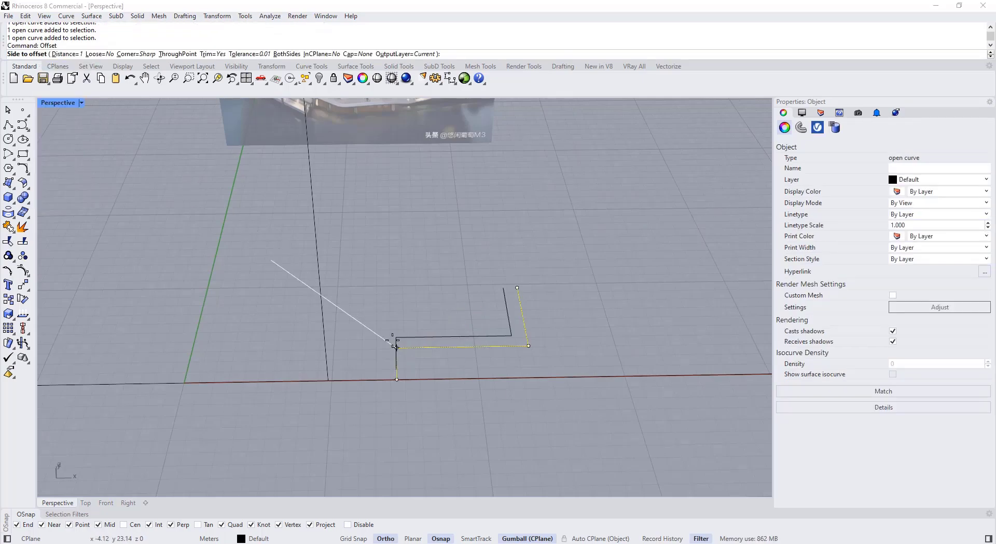
right_click_drag(409, 328, 419, 358)
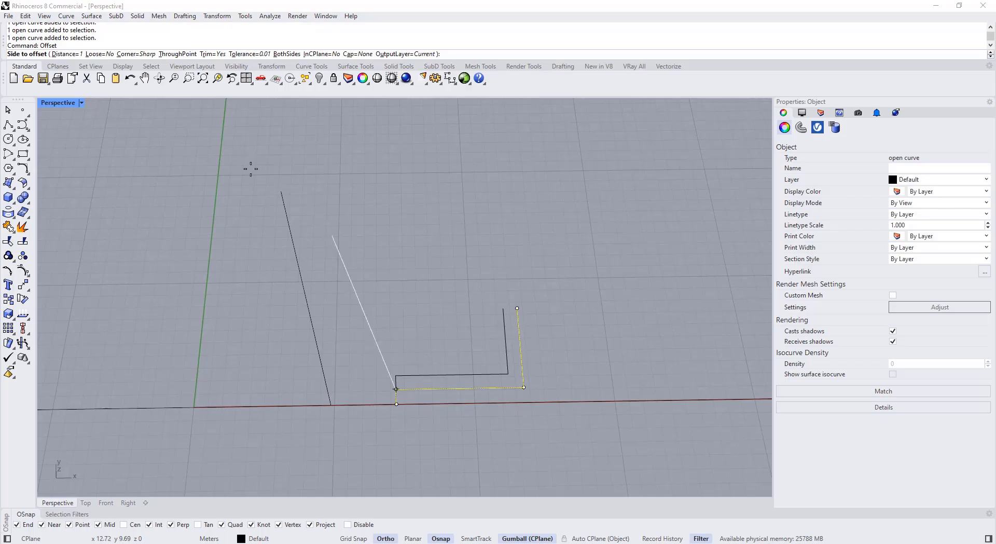
type("1")
key("Return")
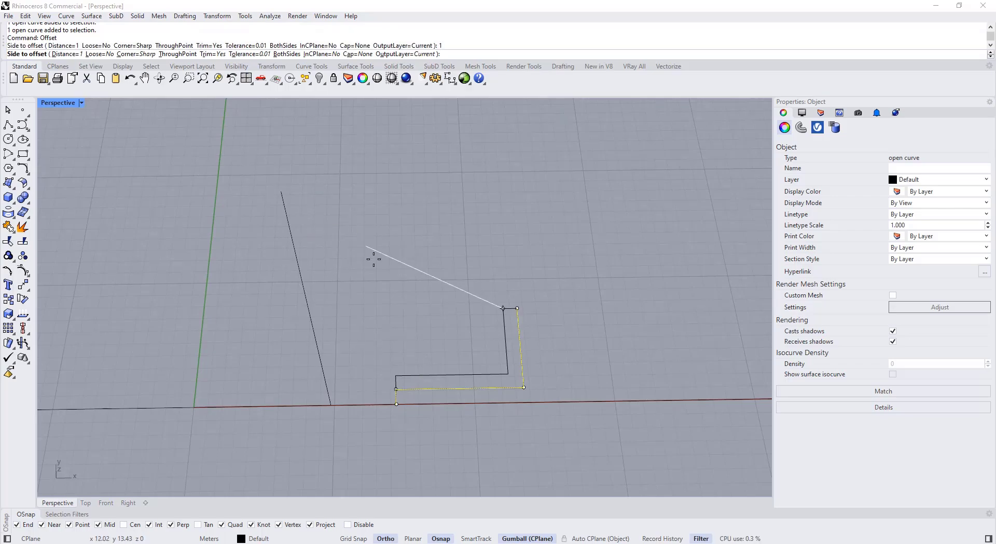
right_click_drag(402, 257, 485, 311)
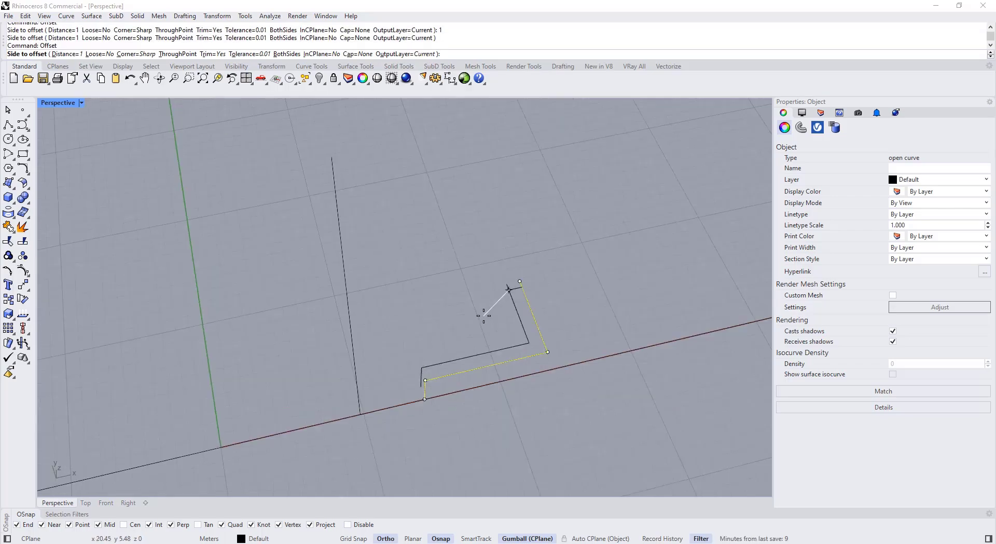
left_click(484, 315)
- Move the two points of the offset curve's vertical leg about 1 m along the X axis toward the building's centre line
left_click(590, 315)
left_click(467, 357)
right_click_drag(444, 394, 425, 354)
left_click_drag(392, 311, 426, 412)
scroll(392, 336, "up", 4)
left_click_drag(441, 356, 419, 358)
left_click(448, 421)
mouse_move(448, 421)
right_mouse_down()
mouse_move(434, 351)
mouse_move(435, 428)
right_mouse_up()
left_click(470, 339)
left_click(525, 353)
left_click(542, 346)
- With Project snap off, copy both curves from the outer curve's ground endpoint to the inner curve's upper corner, and again one level higher from corner to corner
scroll(538, 358, "down", 8)
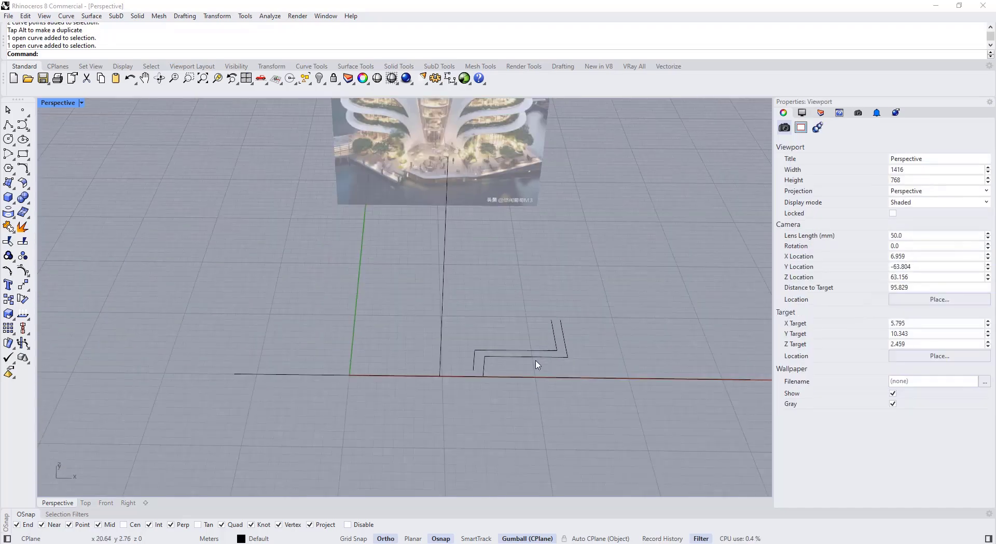
right_click_drag(537, 365, 462, 215)
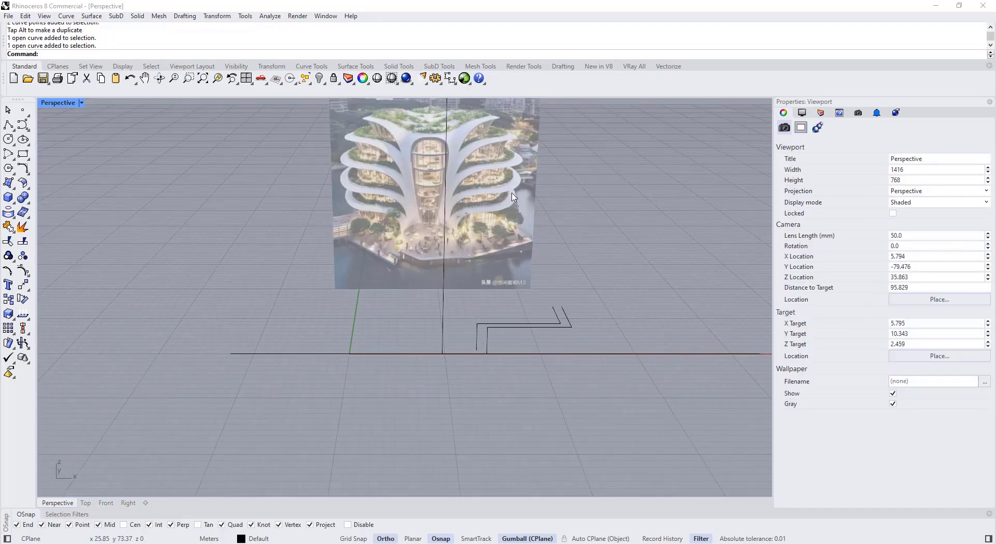
left_click_drag(544, 346, 534, 325)
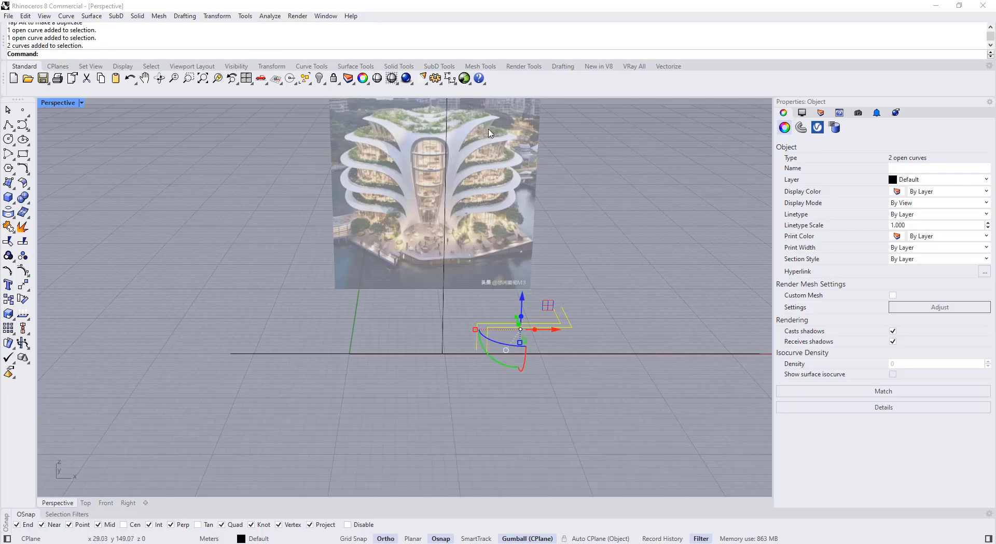
scroll(563, 318, "up", 2)
right_click_drag(481, 317, 490, 382)
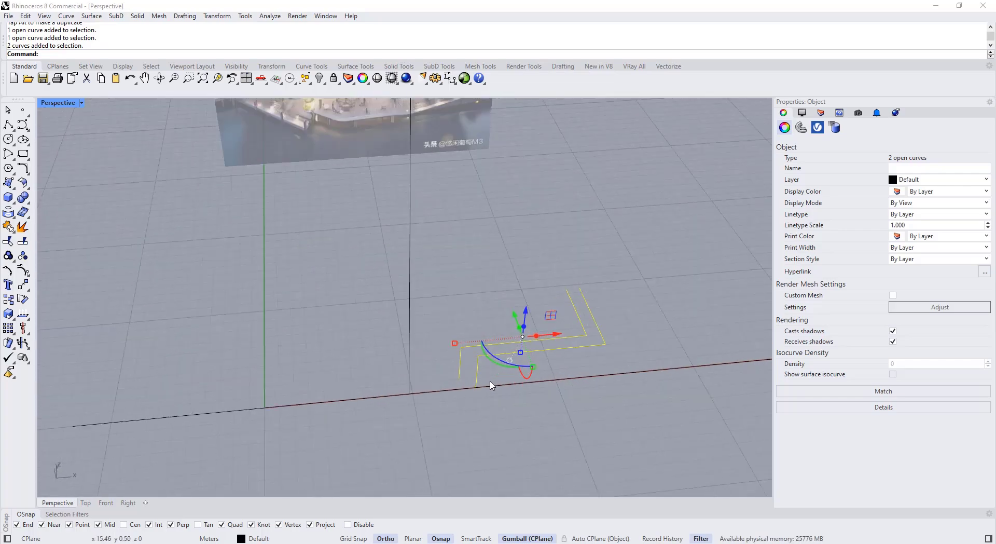
left_click(9, 302)
scroll(456, 398, "up", 2)
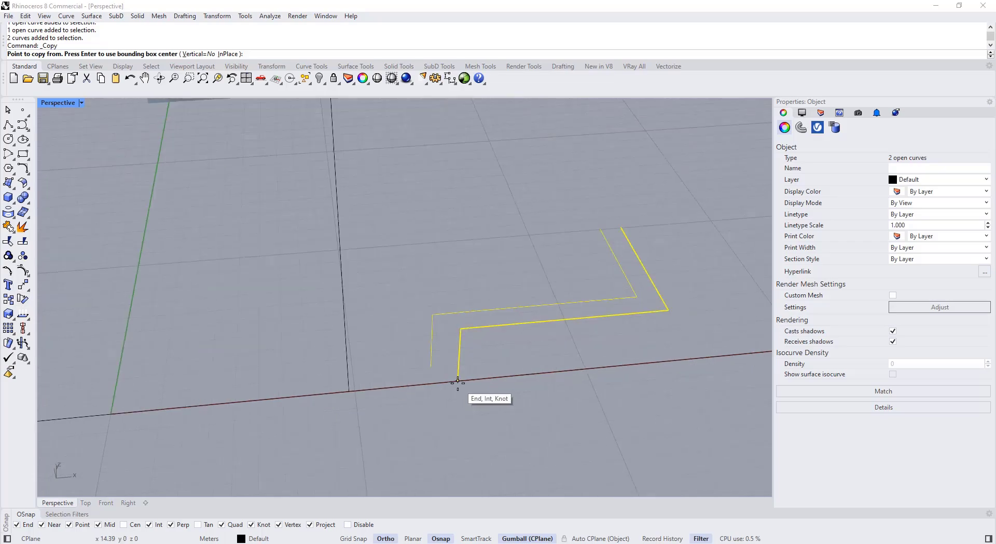
left_click(458, 381)
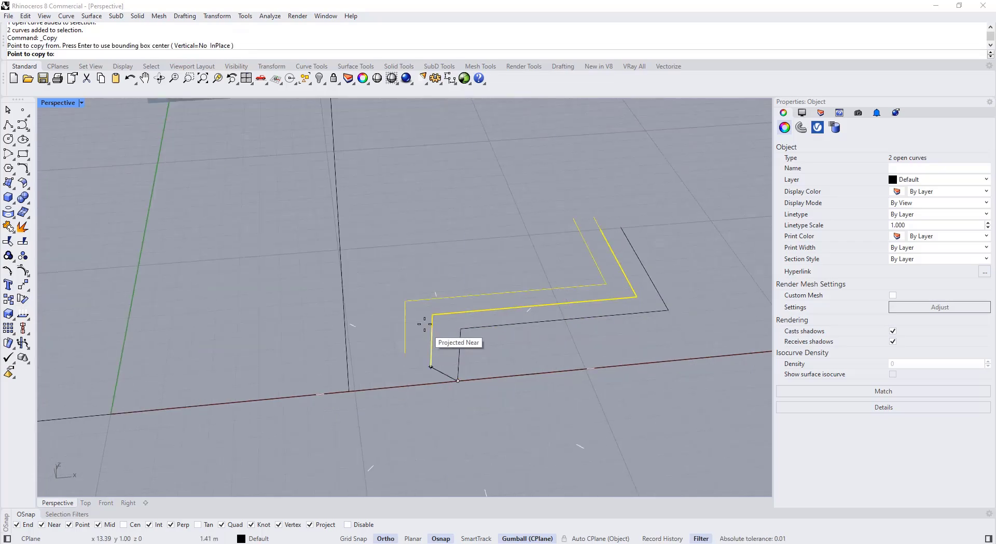
left_click(324, 524)
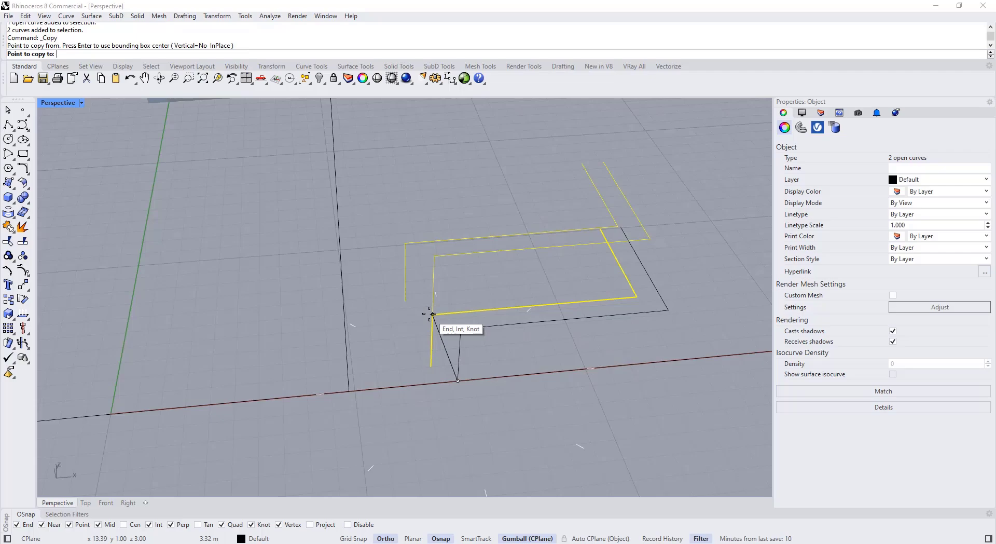
left_click(430, 313)
left_click(405, 244)
scroll(407, 246, "down", 8)
right_click_drag(420, 312, 415, 362, "shift")
right_click(417, 360)
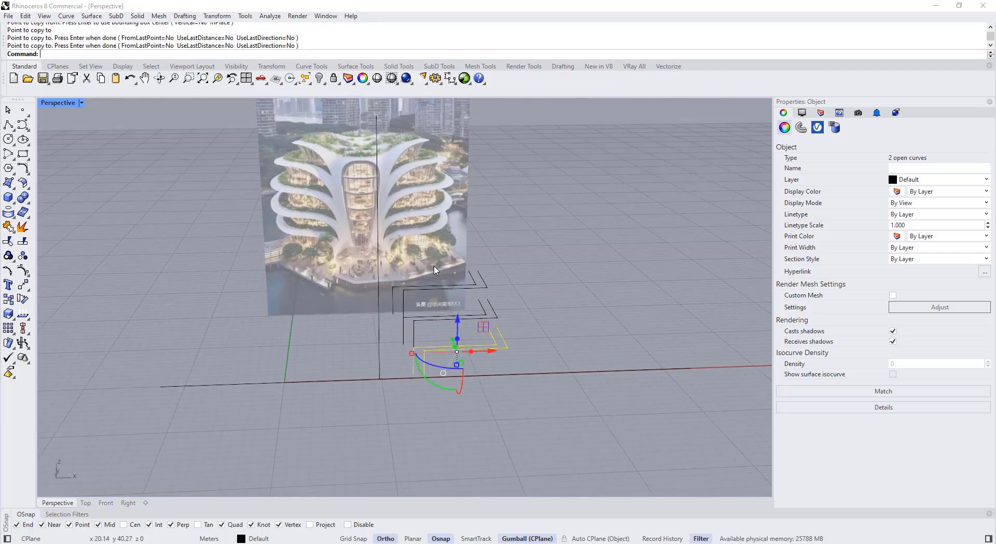
right_click_drag(438, 277, 438, 265)
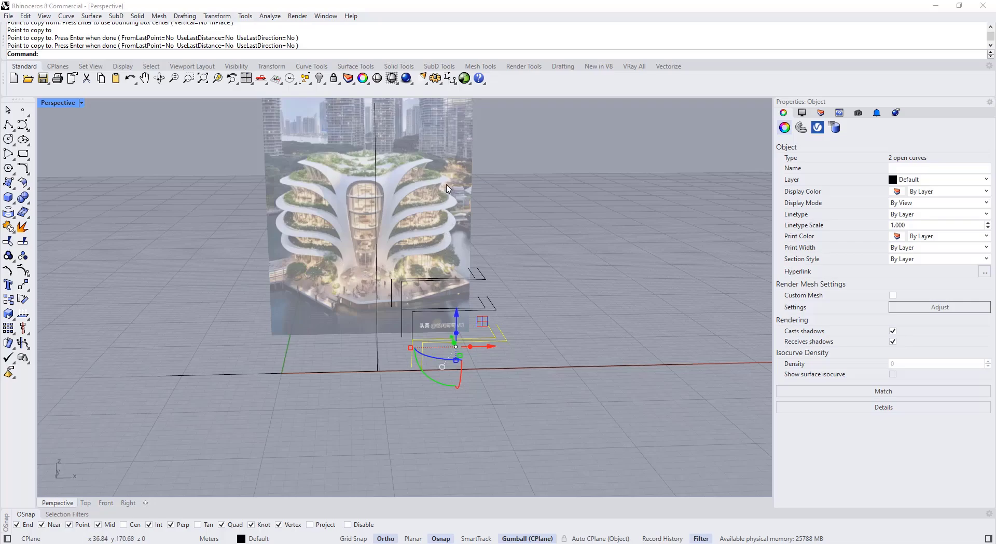
right_click_drag(518, 362, 528, 391)
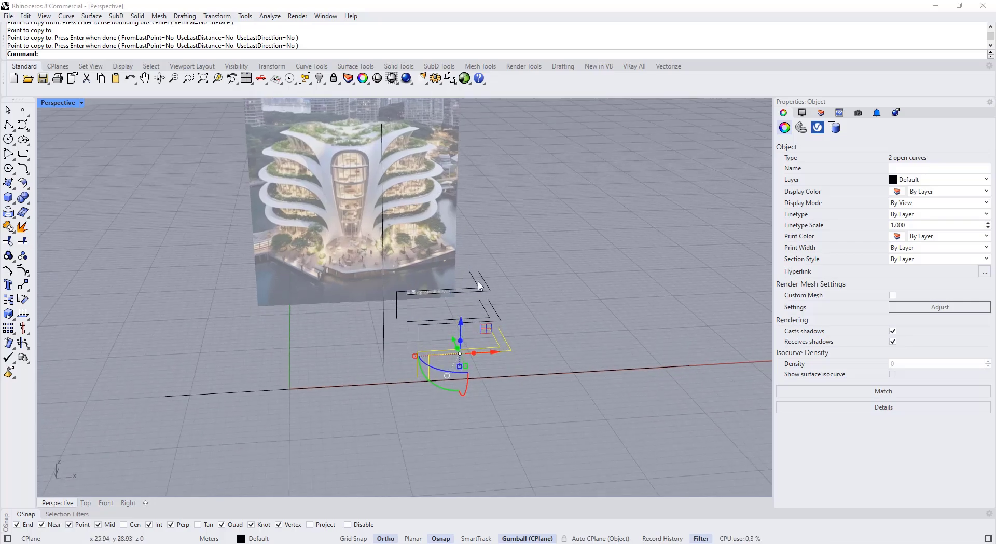
- Move all six stacked guide curves along the X axis, further away from the building's centre line
scroll(439, 336, "up", 3)
right_click_drag(478, 286, 451, 403)
left_click(438, 337)
left_click(427, 335)
left_click(437, 377)
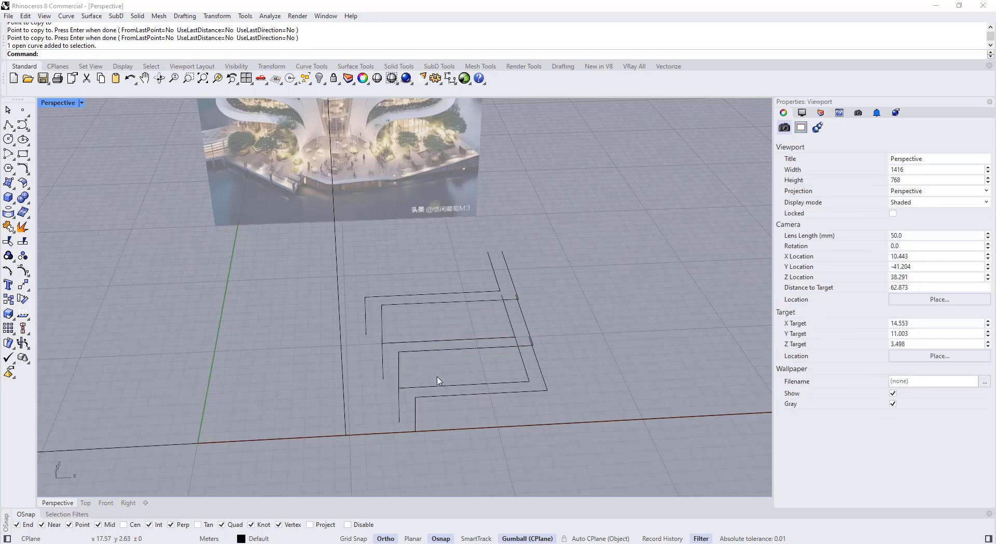
left_click_drag(487, 409, 403, 290)
left_click_drag(486, 340, 517, 339)
left_click(534, 371)
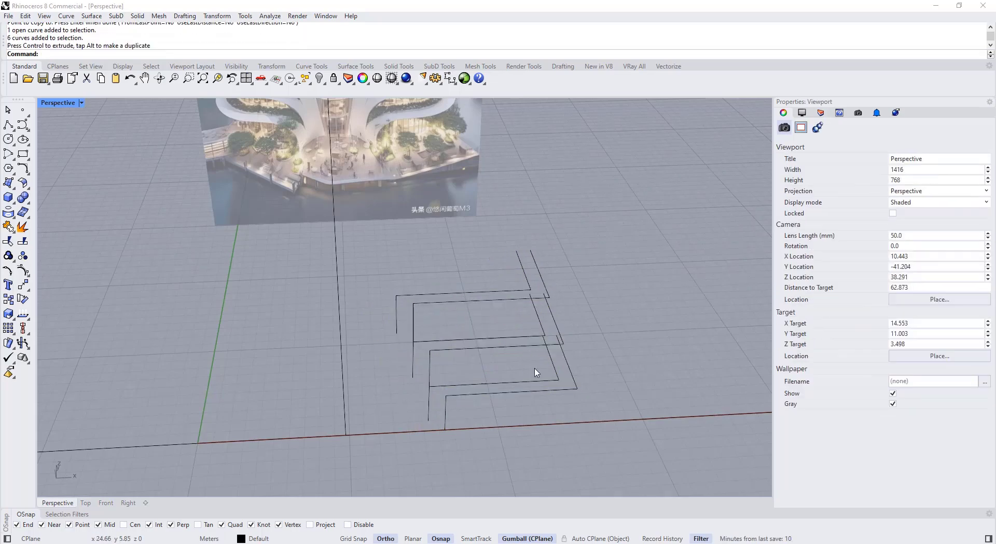
- Copy the four curves of the upper two levels from the lowest inner curve's upper corner to the topmost inner curve's upper corner
left_click_drag(467, 369, 391, 303)
left_click(10, 299)
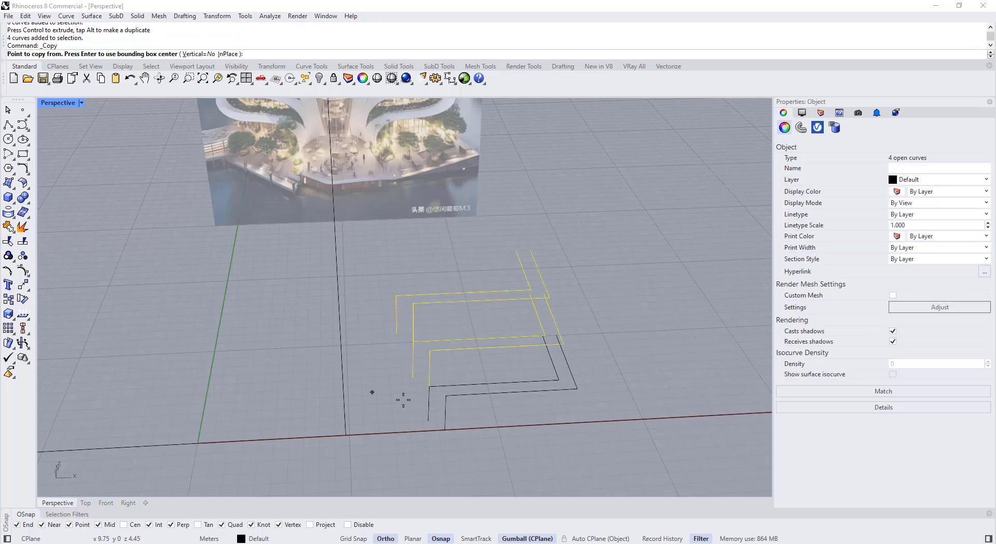
left_click(430, 387)
left_click(395, 295)
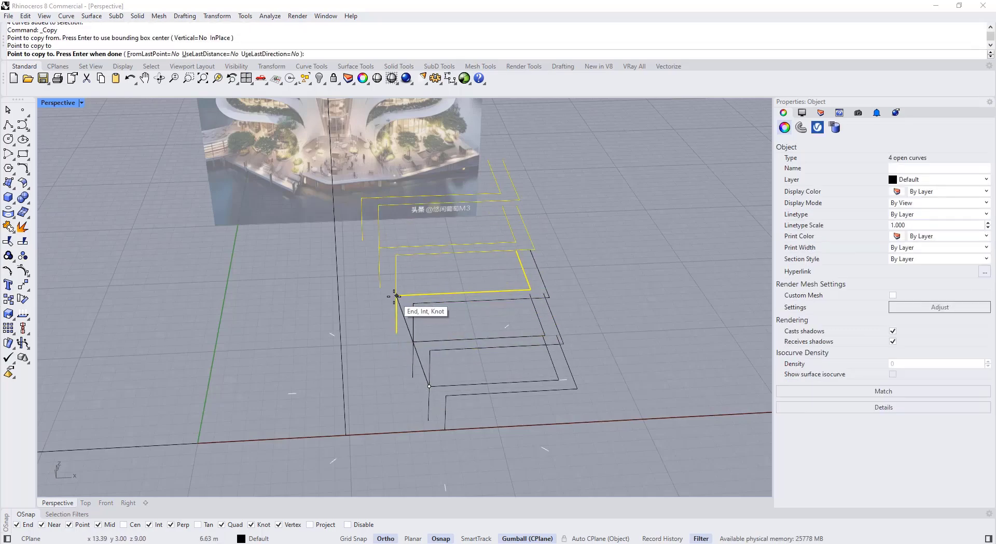
key("Return")
key("Escape")
- Examine the five stacked curve pairs against the reference picture in the Perspective view and the four-view layout
right_click_drag(676, 359, 562, 368)
scroll(501, 396, "down", 2)
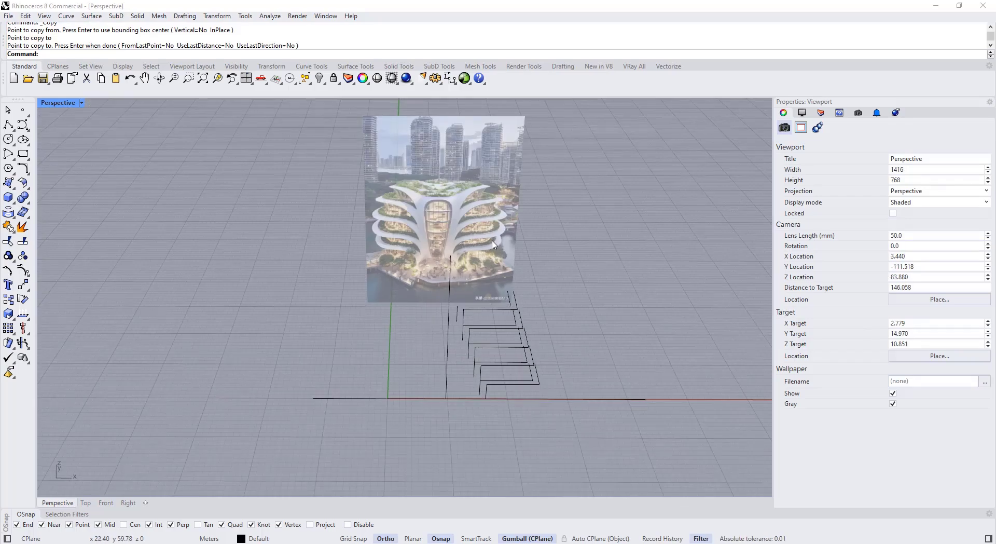
right_click_drag(566, 358, 535, 348)
scroll(506, 370, "up", 10)
left_click_drag(484, 366, 463, 334)
right_click_drag(503, 370, 353, 299)
double_click(56, 104)
scroll(280, 223, "up", 5)
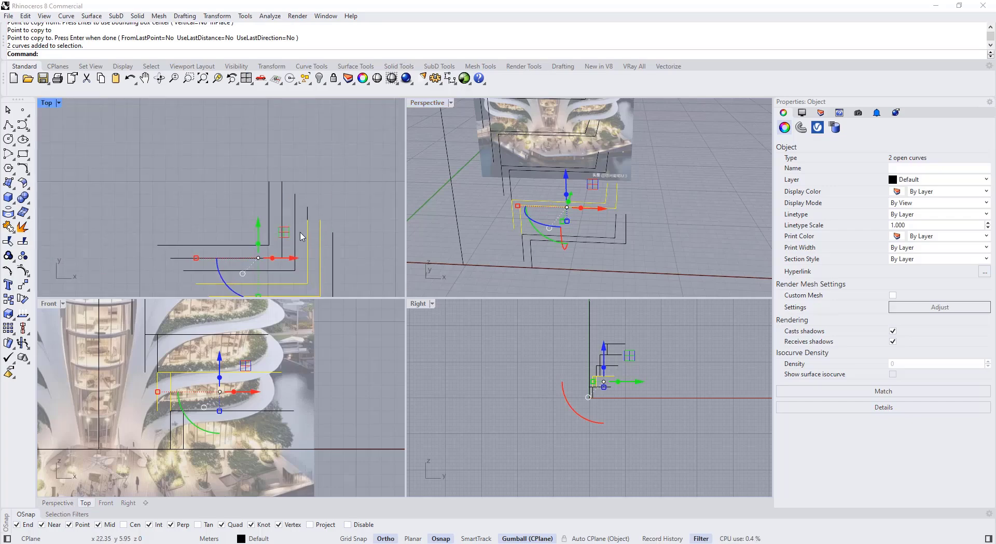
left_click(622, 239)
right_click_drag(620, 200, 575, 209)
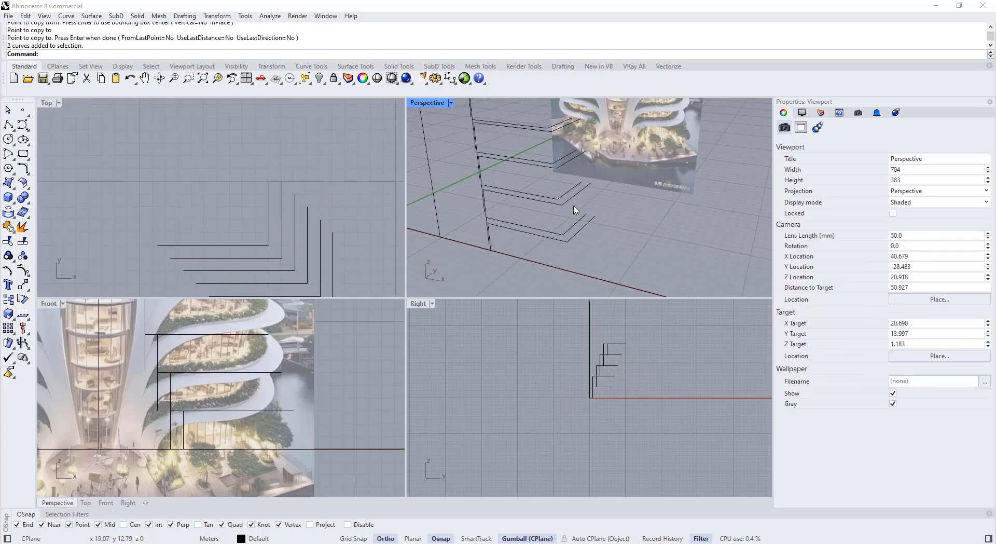
left_click(572, 172)
right_click_drag(595, 207, 598, 247)
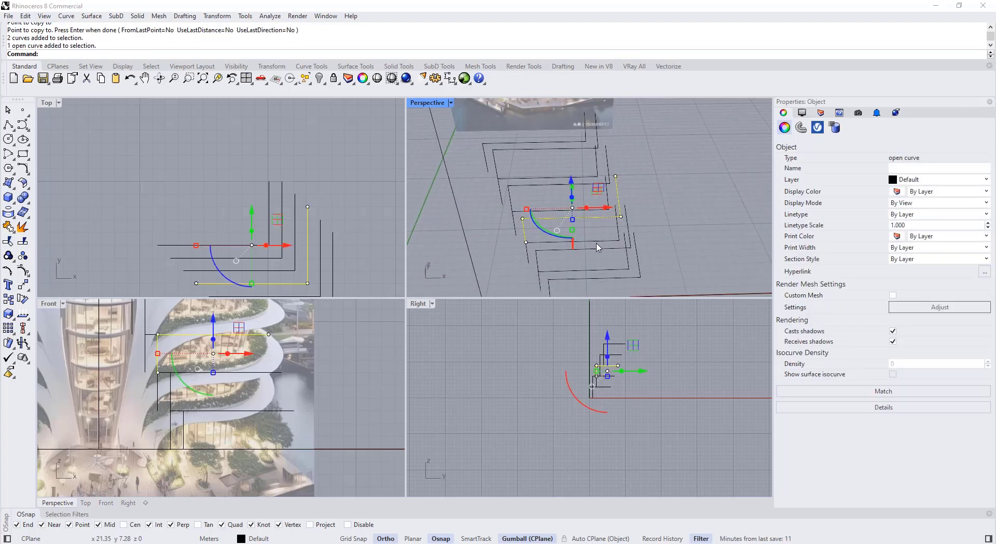
double_click(422, 102)
left_click(538, 251)
right_click_drag(538, 252, 436, 332)
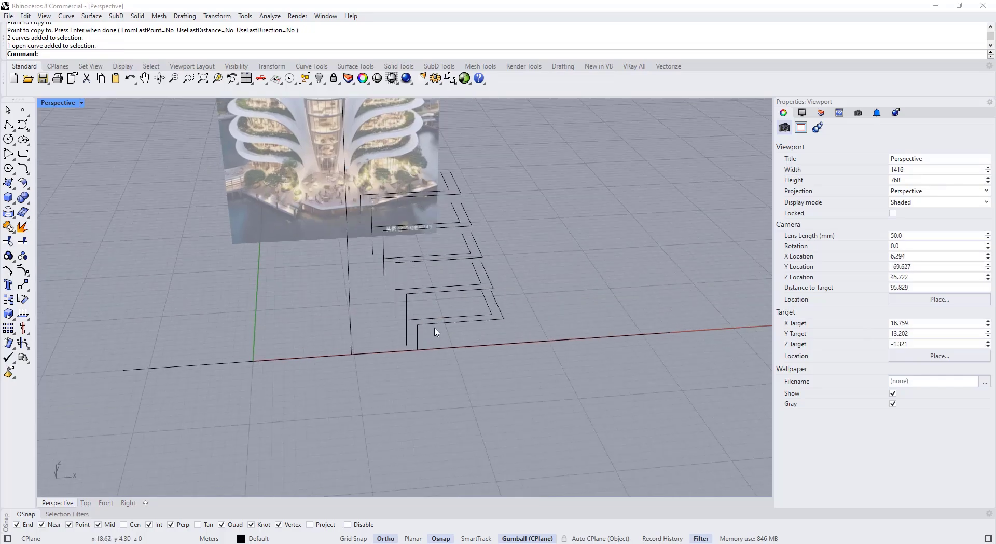
left_click_drag(379, 189, 378, 189)
right_click_drag(417, 238, 425, 243)
left_click(457, 185)
- Select the reference picture and lock it in place
scroll(458, 189, "down", 8)
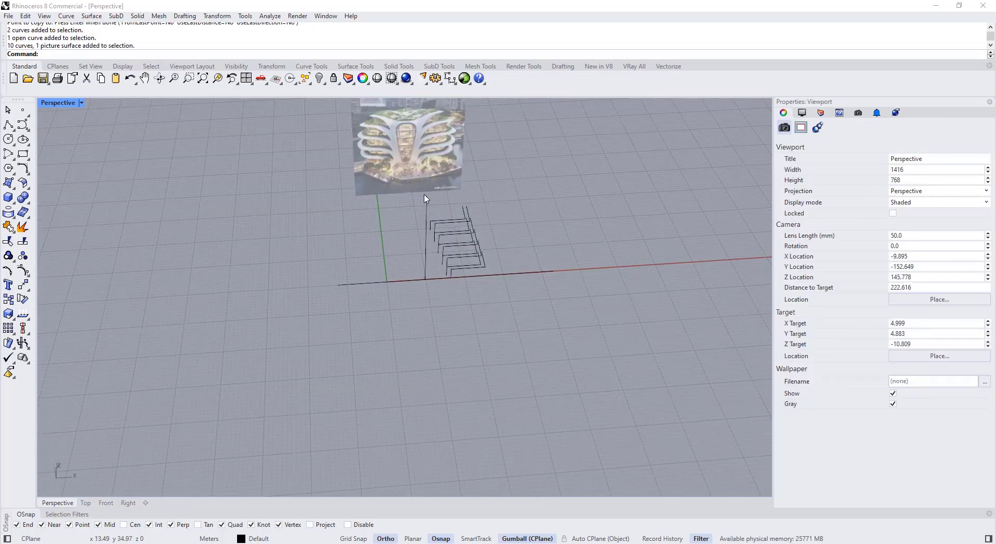
right_click_drag(424, 197, 394, 286, "shift")
left_click(397, 233)
type("Lo")
key("Return")
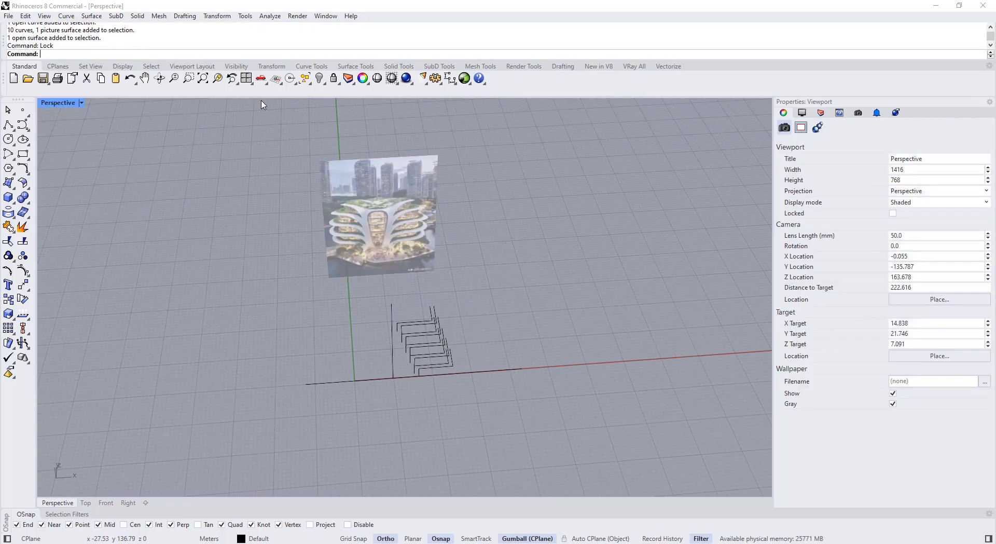
left_click(236, 66)
left_click(24, 67)
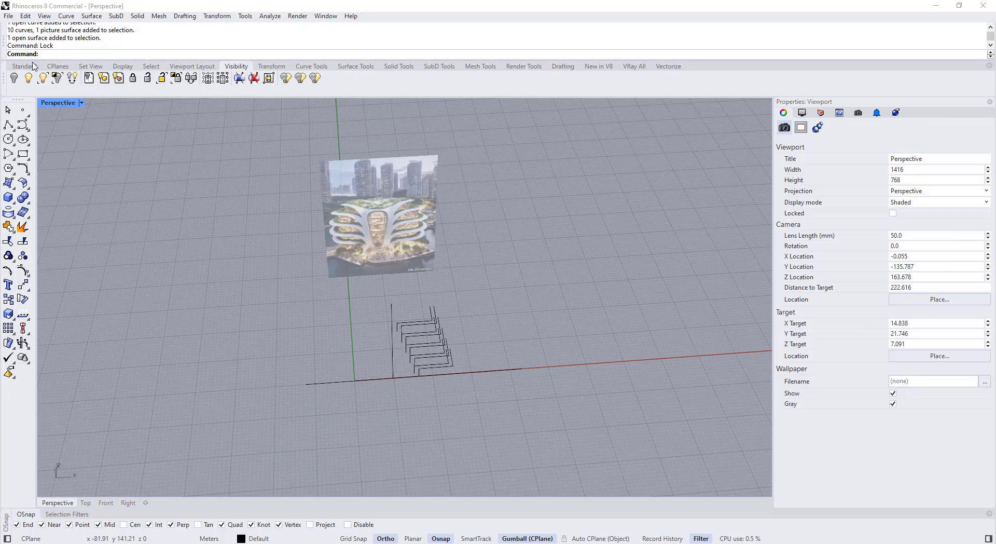
- Turn on the control points of all ten guide curves
scroll(400, 313, "up", 2)
right_click_drag(528, 291, 420, 357)
scroll(420, 357, "up", 4)
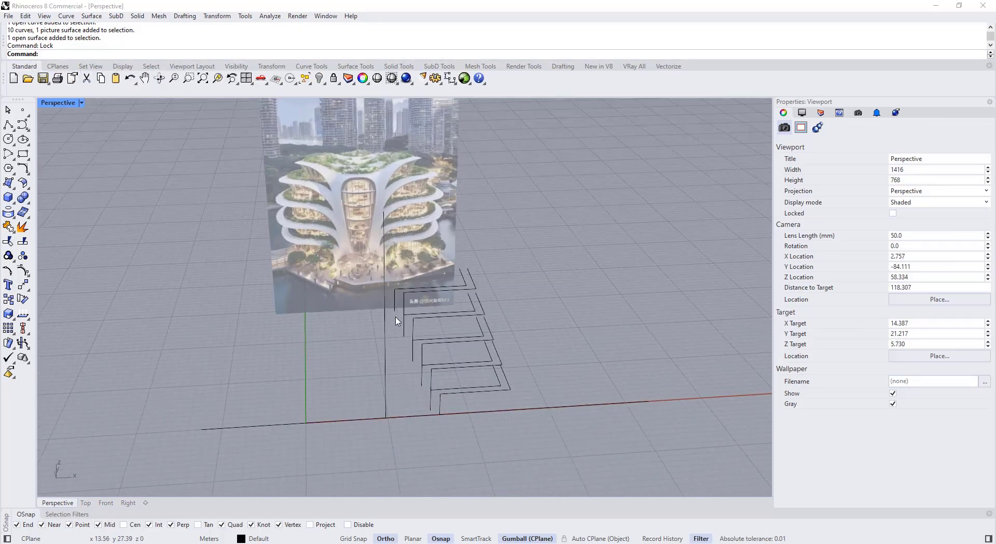
left_click_drag(431, 308, 426, 291)
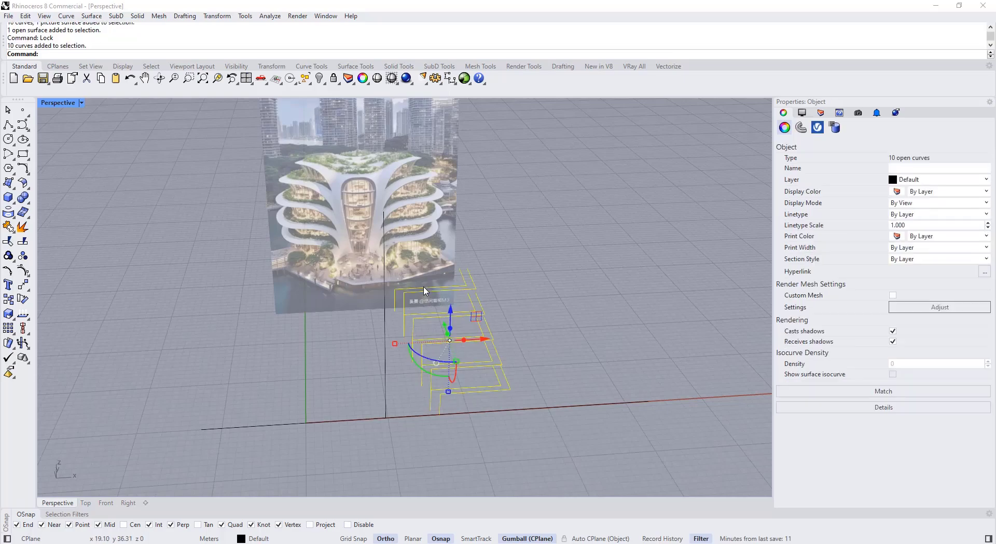
key("F10")
right_click_drag(423, 291, 377, 290)
scroll(375, 293, "up", 10)
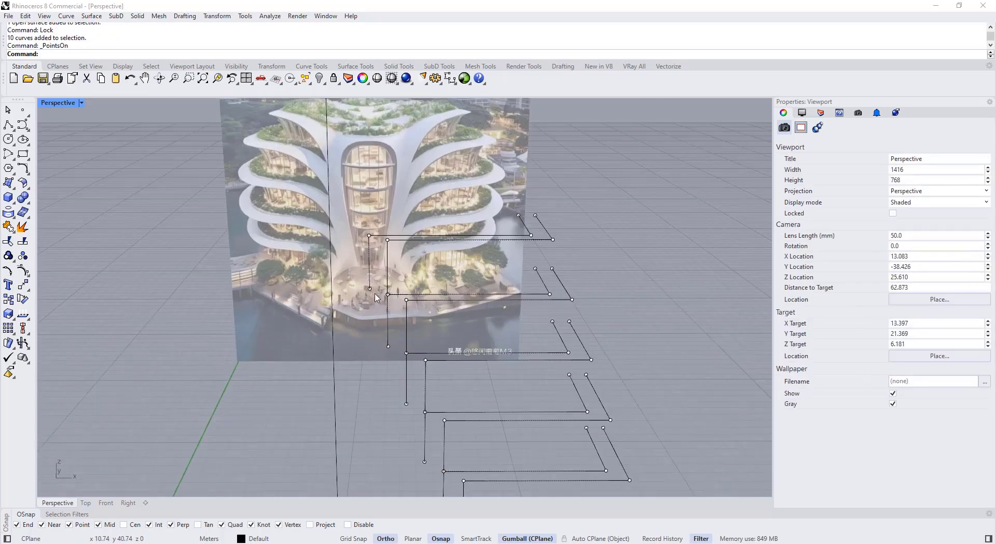
- Use SetPt with only Z to align the lower end points of the five inner curves with the lowest outer curve's ground endpoint
scroll(391, 341, "down", 2)
left_click_drag(354, 285, 416, 367)
scroll(391, 341, "up", 2)
right_click_drag(416, 367, 411, 308, "shift")
left_click_drag(407, 317, 447, 387, "shift")
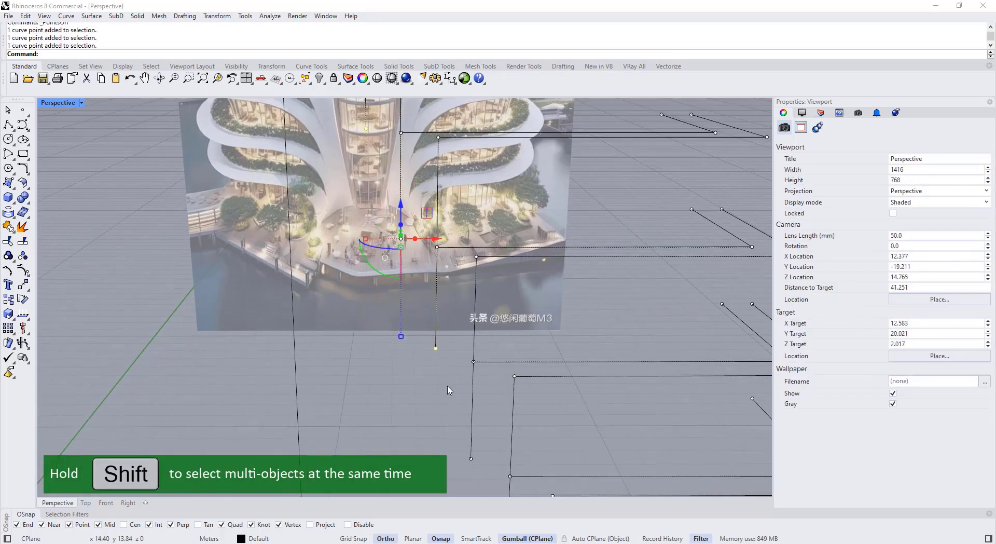
right_click_drag(450, 391, 431, 345, "shift")
left_click_drag(416, 346, 441, 404, "shift")
right_click_drag(440, 405, 410, 335, "shift")
left_click_drag(394, 333, 430, 358, "shift")
scroll(421, 353, "down", 4)
right_click_drag(419, 349, 410, 381)
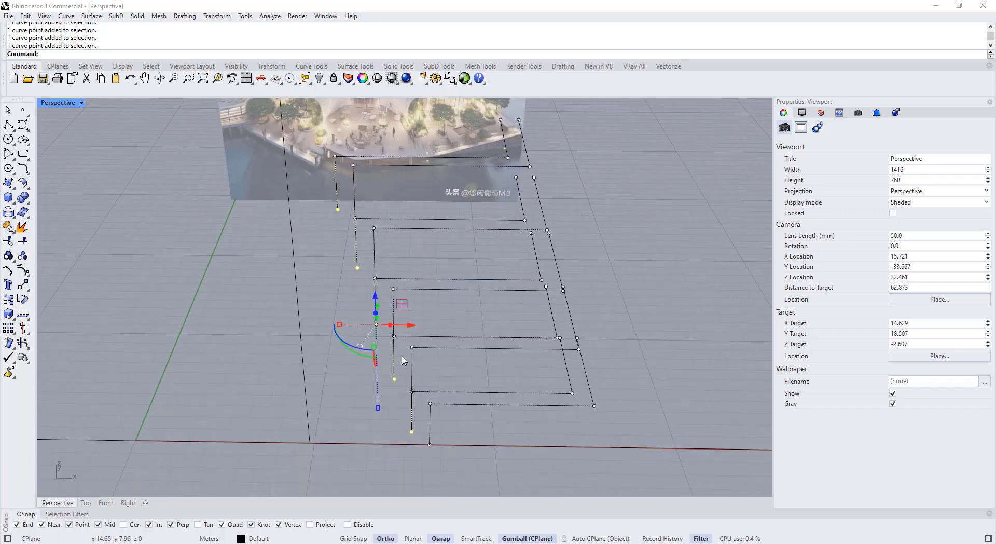
key("Return")
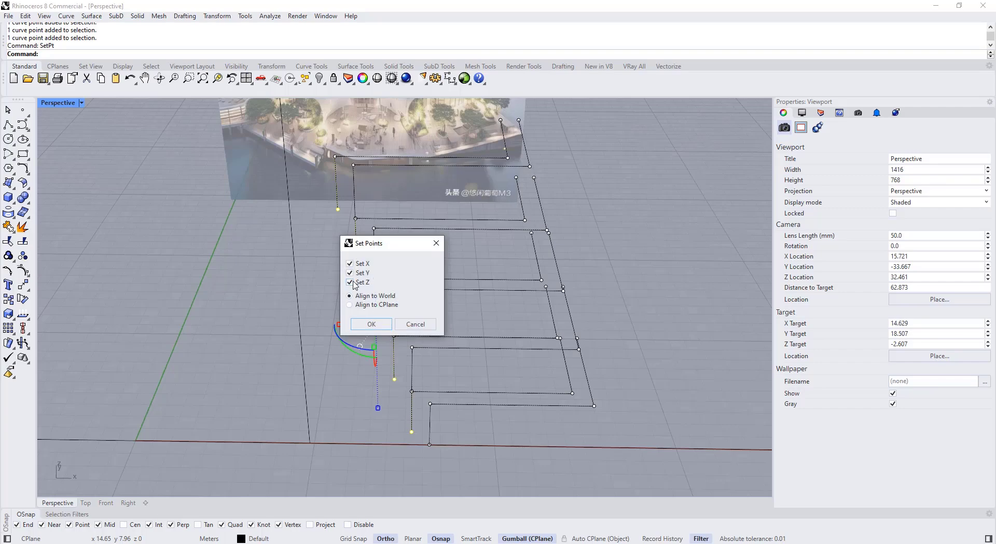
left_click(372, 324)
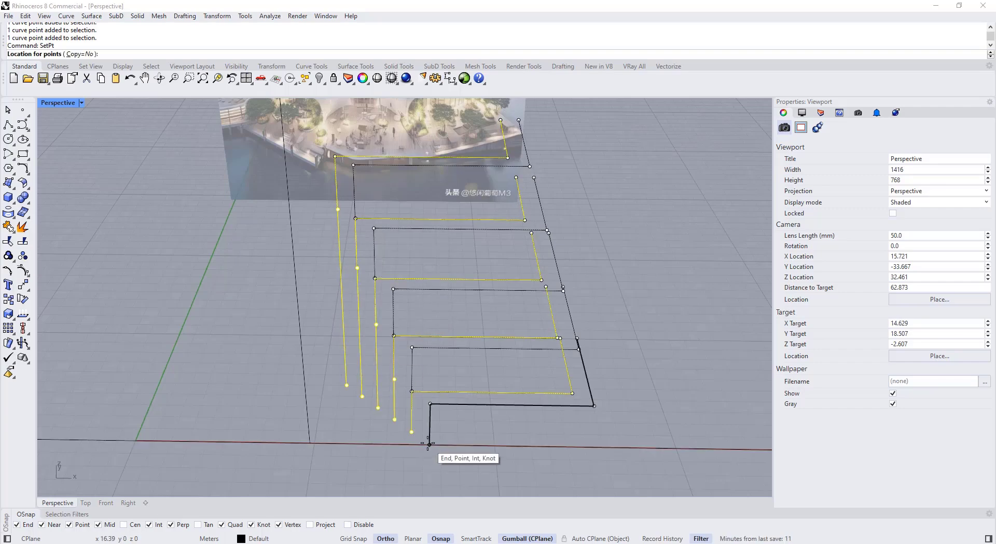
left_click(429, 444)
left_click(423, 459)
left_click(413, 389)
right_click(413, 388)
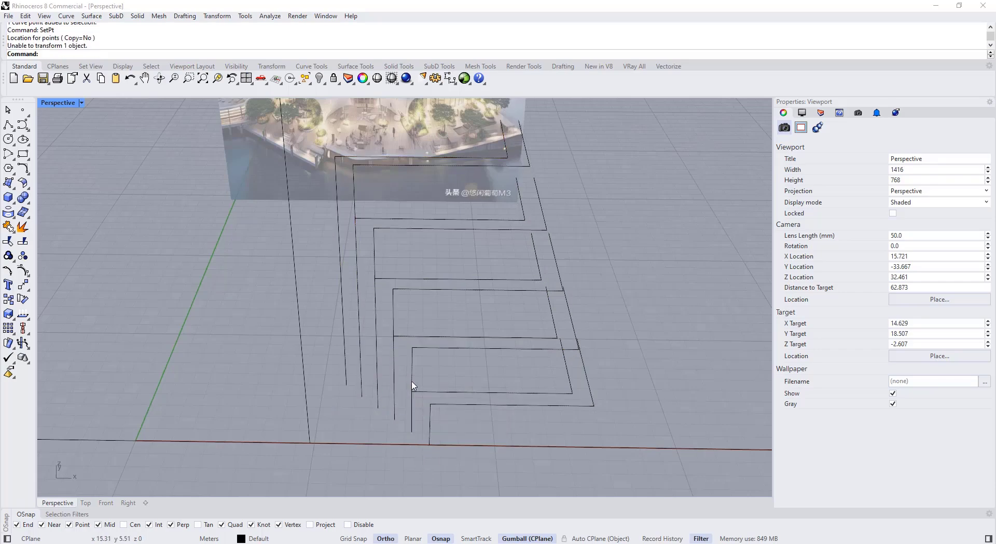
- Select the outer curves of the four upper levels and turn on their control points
scroll(411, 386, "up", 8)
left_click(414, 396)
scroll(409, 383, "down", 8)
left_click(412, 356)
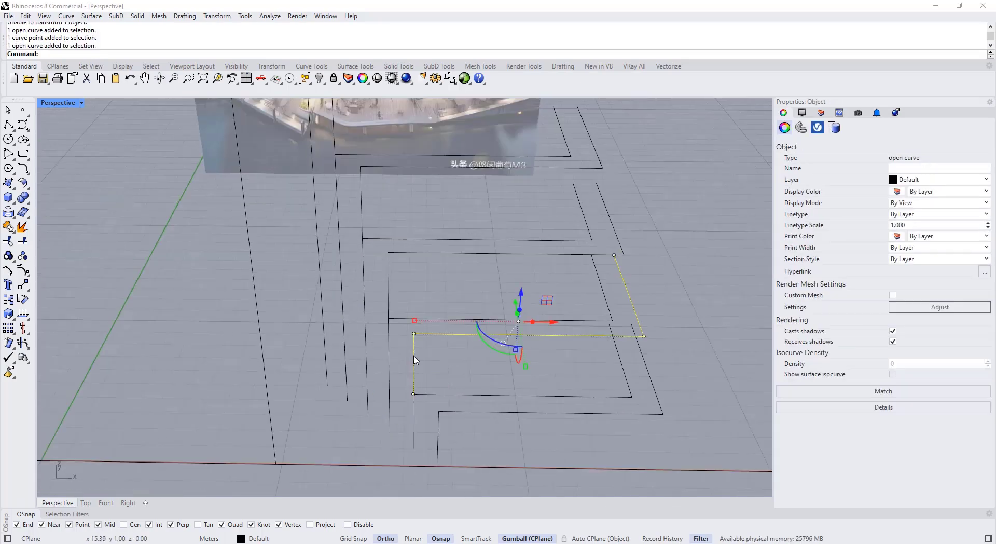
left_click(384, 279, "shift")
right_click_drag(385, 279, 381, 375, "shift")
left_click(354, 290, "shift")
left_click(332, 227, "shift")
scroll(355, 236, "down", 8)
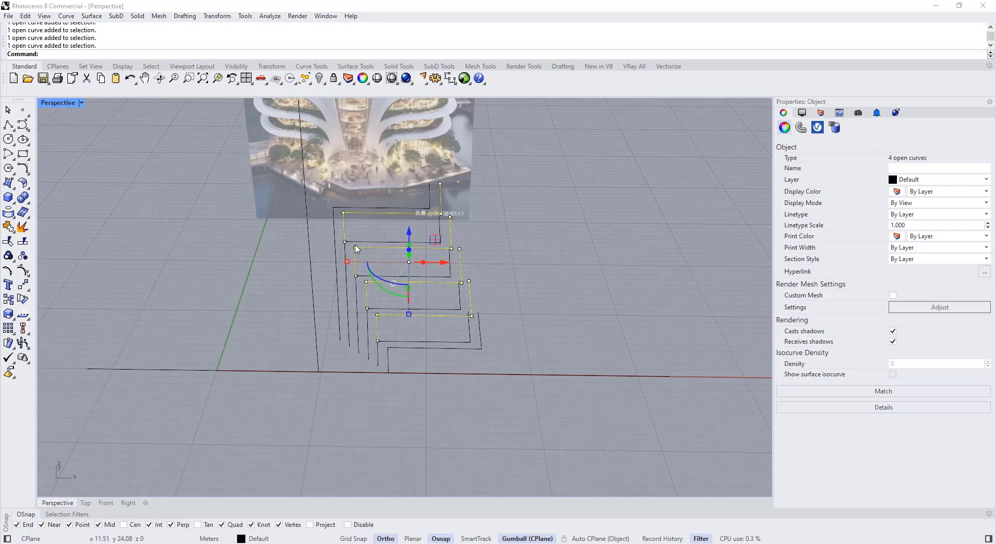
key("F10")
- Use SetPt in Z to bring the lower end points of the four upper outer curves down to the ground-level curve ends
scroll(356, 249, "up", 5)
right_click_drag(356, 285, 329, 195, "shift")
left_click(332, 197)
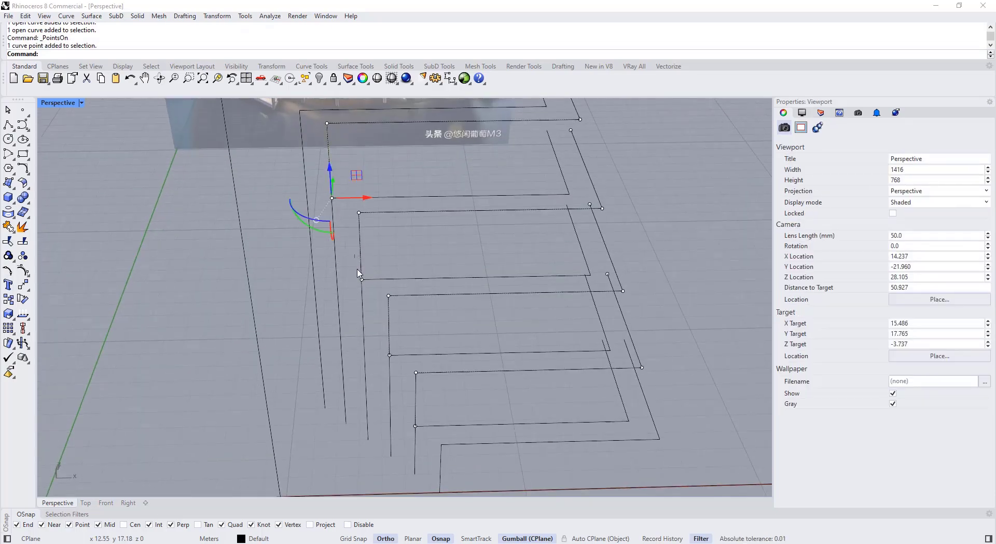
left_click(361, 279, "shift")
left_click(390, 355, "shift")
left_click(415, 426, "shift")
scroll(412, 354, "down", 4)
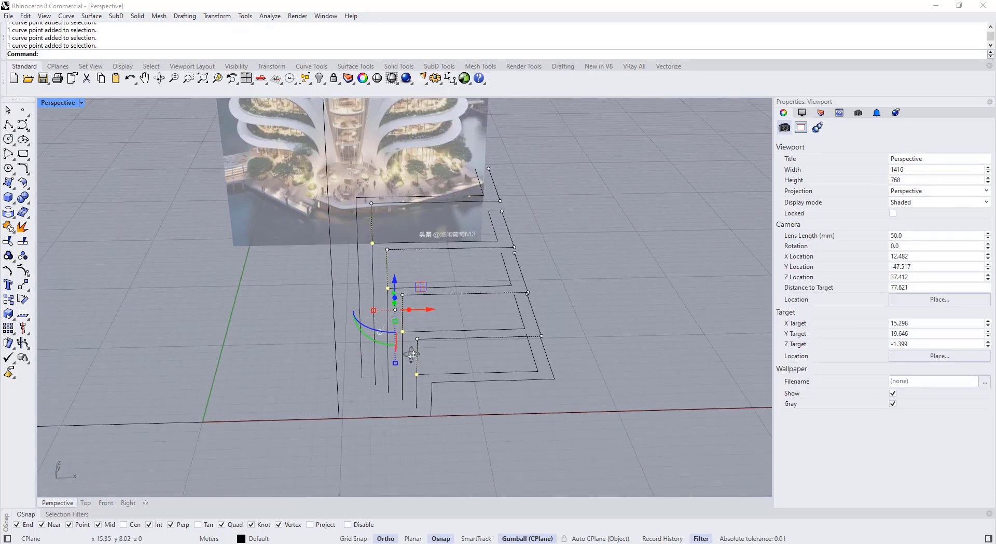
key("Return")
left_click(374, 325)
left_click(417, 411)
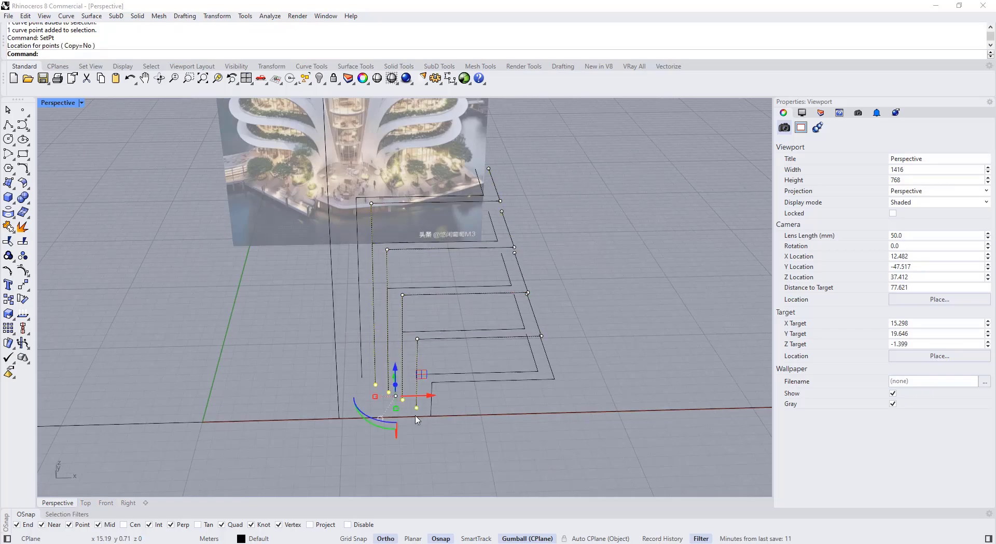
left_click(427, 430)
- Show the control points of all ten curves and align their rear end points in Y with the top level's rear endpoint using SetPt
scroll(428, 430, "down", 4)
right_click_drag(441, 399, 299, 271)
left_click_drag(343, 318, 376, 438)
key("F10")
type("Se")
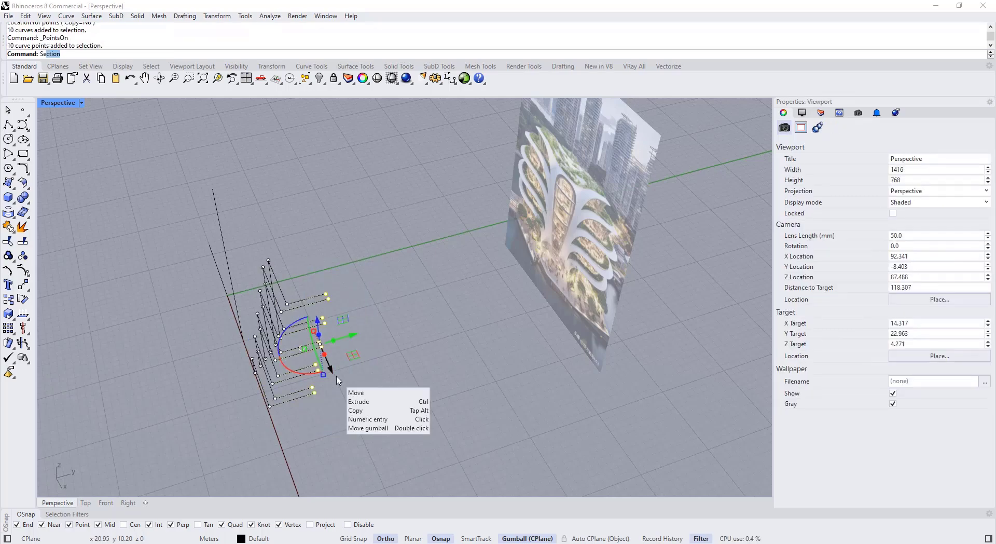
type("tPt")
key("Return")
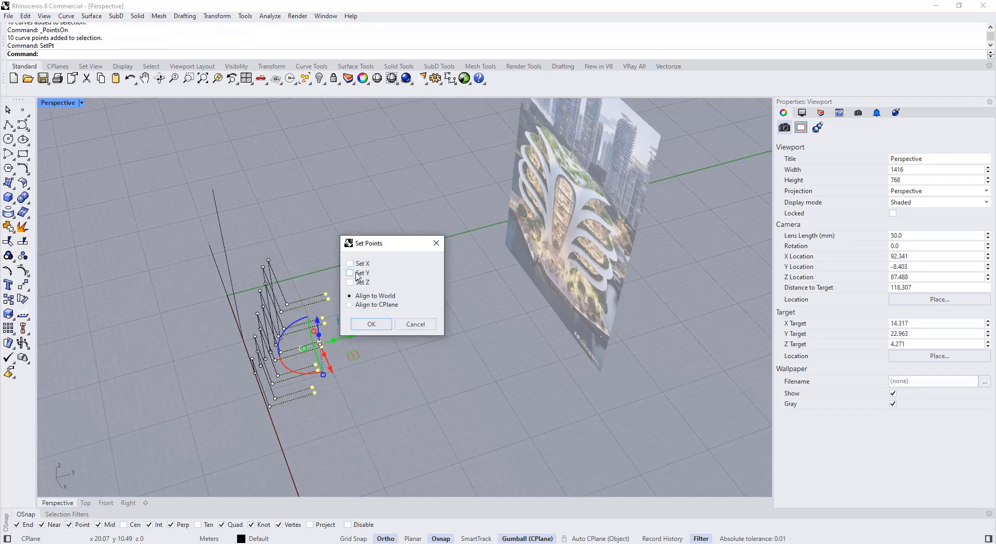
left_click(376, 324)
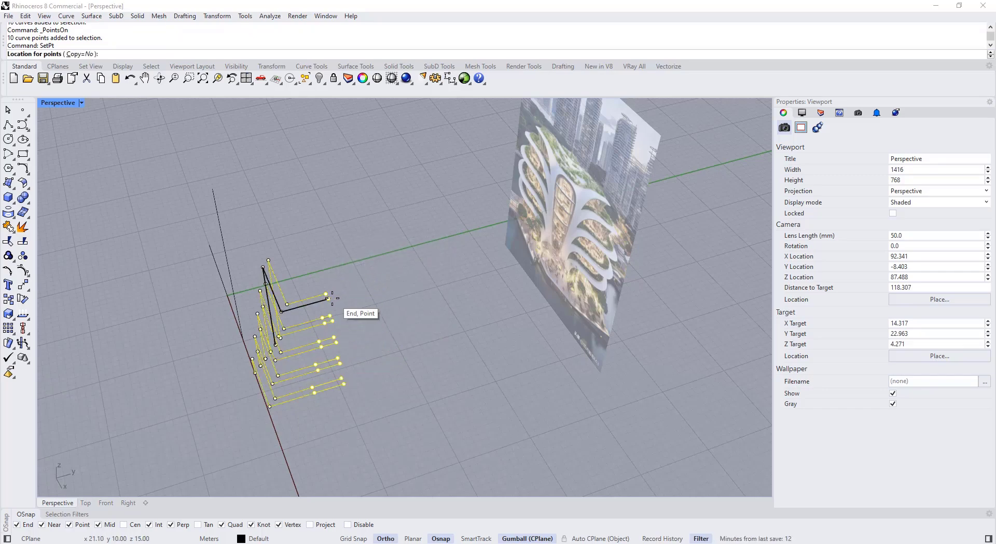
left_click(332, 297)
key("Escape")
right_click_drag(358, 392, 406, 336)
left_click(488, 395)
key("Escape")
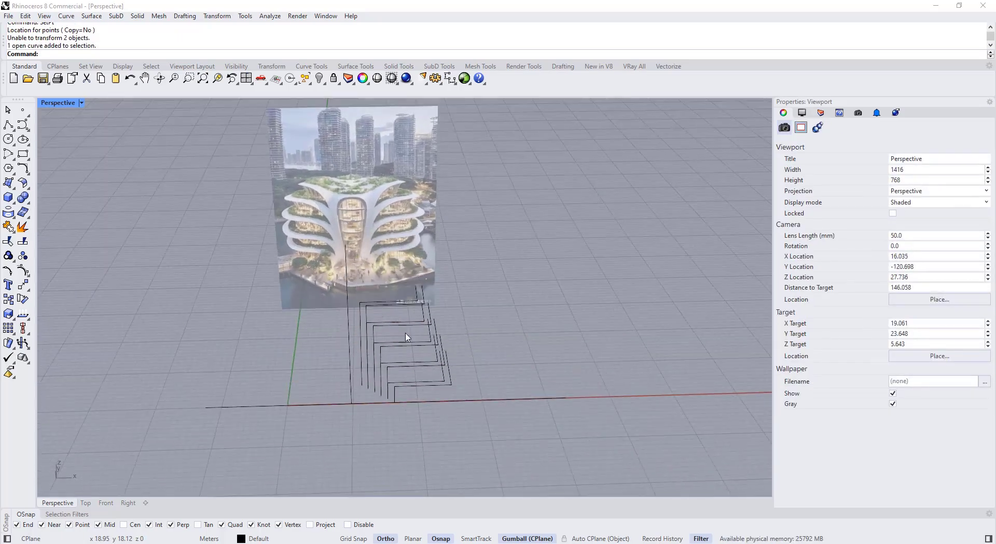
- Create a SubD loft between the lowest level's outer and inner curves with Corners on and 1 division between shapes
left_click(447, 67)
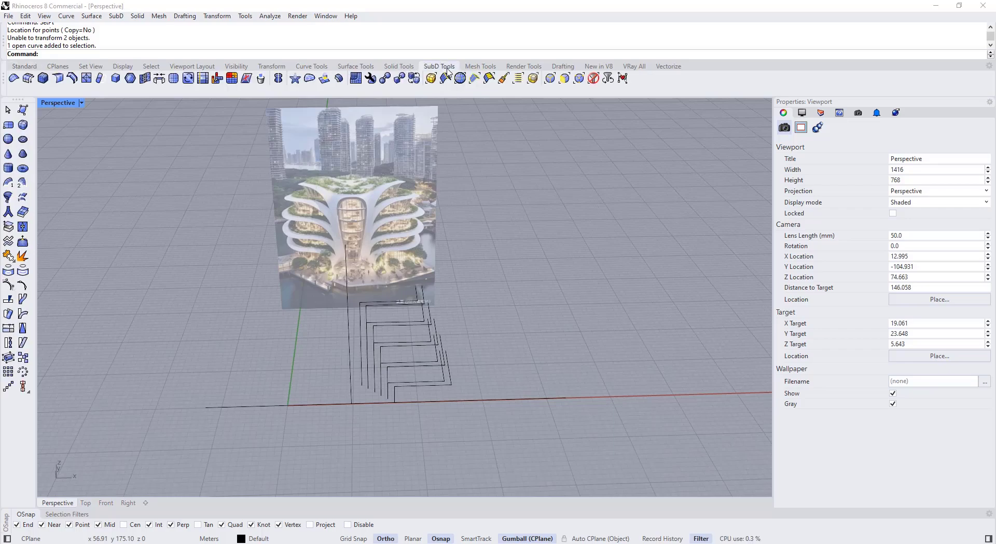
left_click(22, 199)
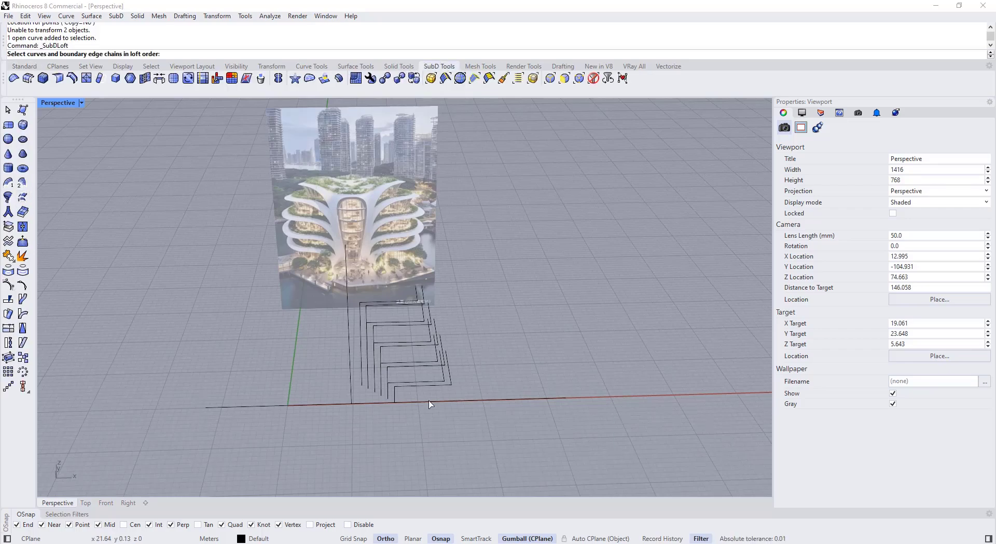
scroll(420, 397, "up", 3)
left_click(395, 383)
left_click(389, 380)
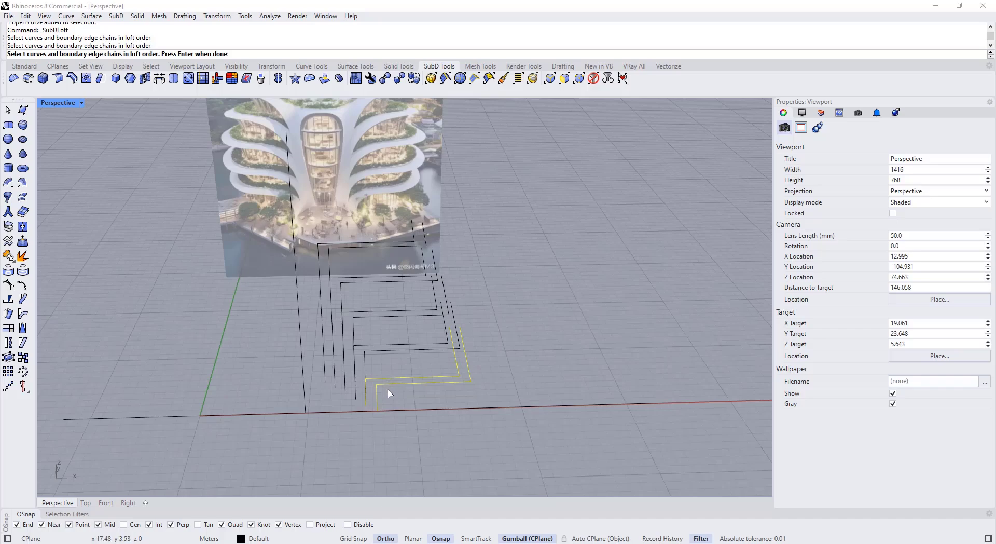
key("Return")
mouse_move(421, 353)
right_mouse_down()
mouse_move(446, 290)
mouse_move(432, 340)
right_mouse_up()
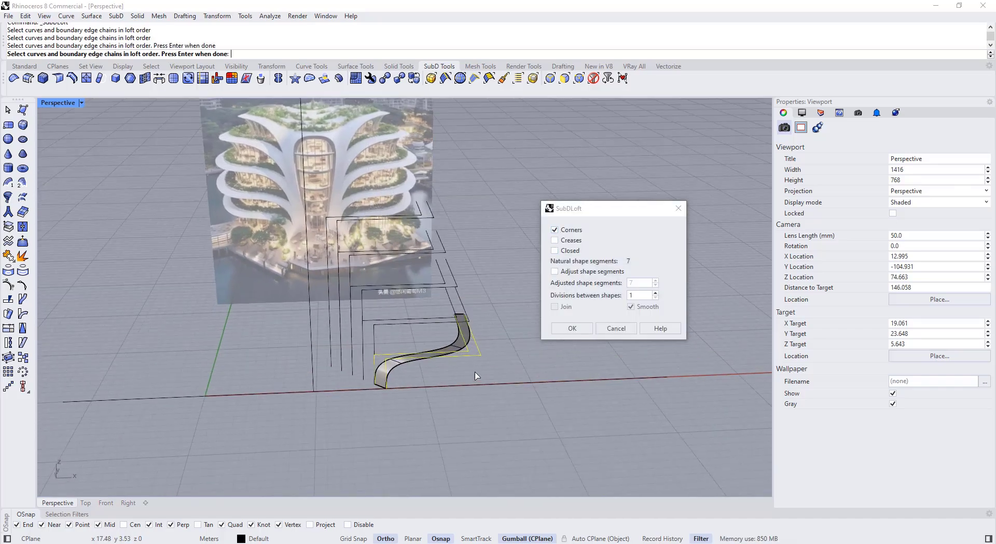
left_click(563, 333)
- Create a SubD loft with Corners on between the second level's outer and inner curves
scroll(469, 363, "up", 3)
right_click(427, 377)
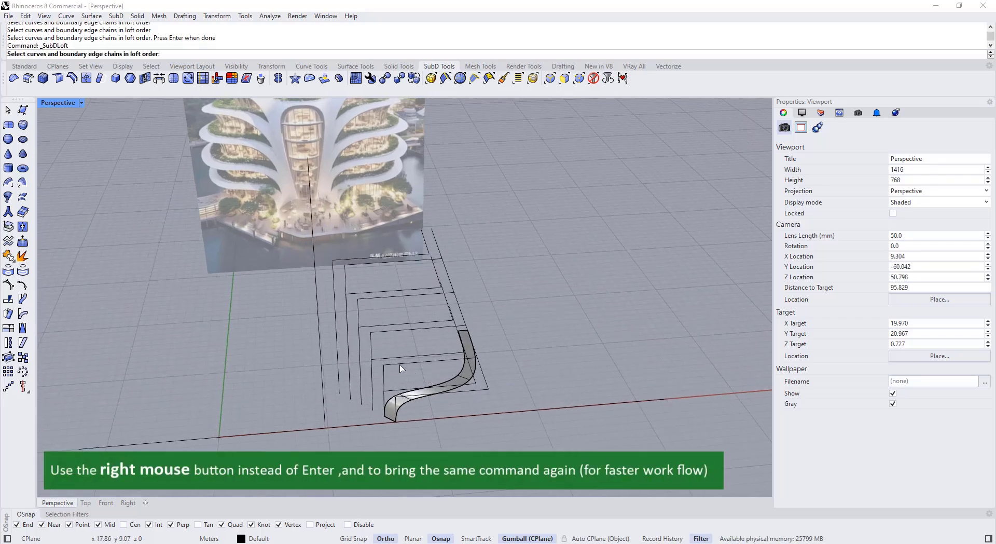
left_click(402, 365)
left_click(399, 358)
right_click(397, 365)
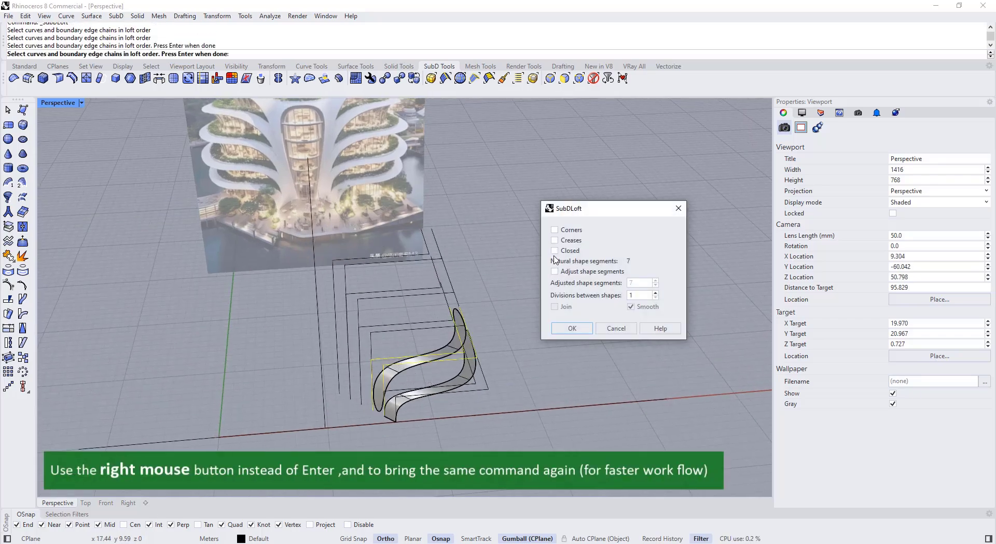
left_click(573, 332)
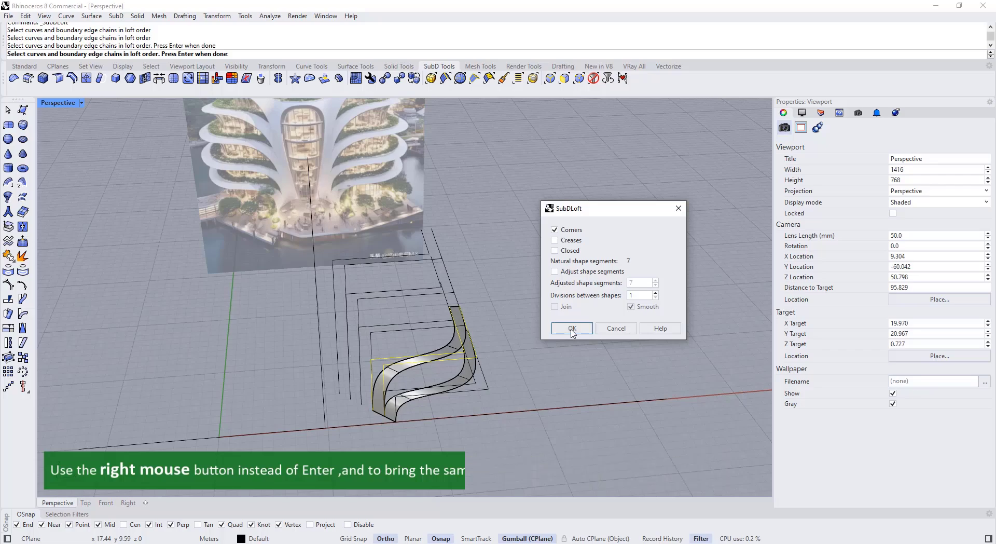
- Loft the middle level's outer and inner curves into a SubD strip with Corners on
right_click_drag(414, 336, 400, 354)
right_click(383, 358)
left_click(386, 354)
left_click(389, 347)
right_click(390, 348)
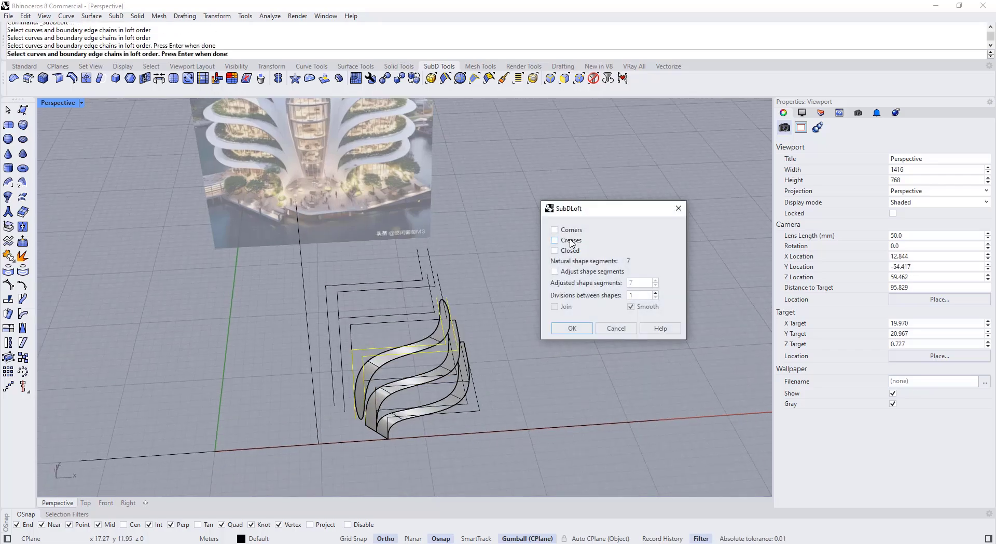
left_click(570, 234)
left_click(581, 326)
left_click(400, 326)
left_click(398, 317)
right_click(408, 326)
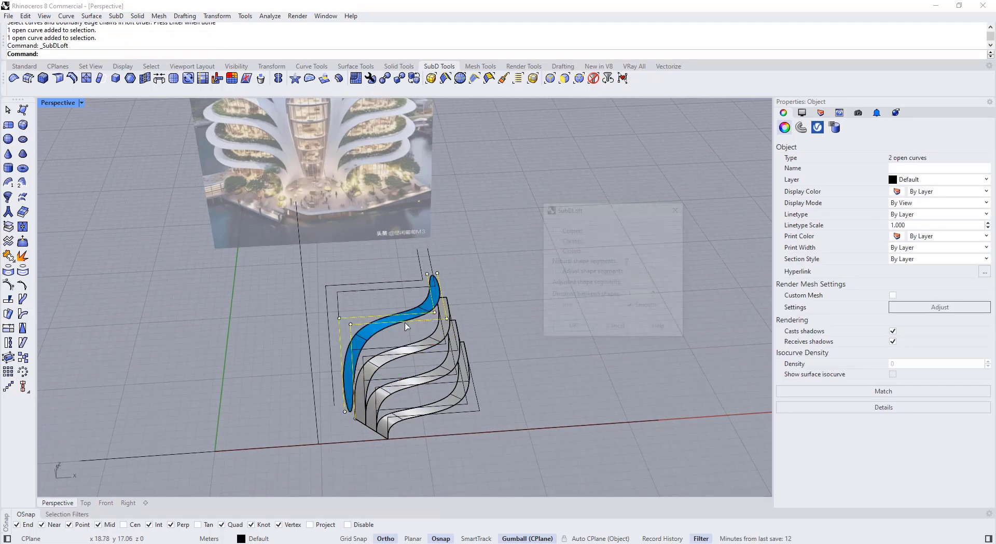
key("Return")
key("Escape")
- Create a SubD loft between the fourth level's two curves with Corners on and 1 division between shapes
scroll(391, 319, "up", 5)
right_click(391, 319)
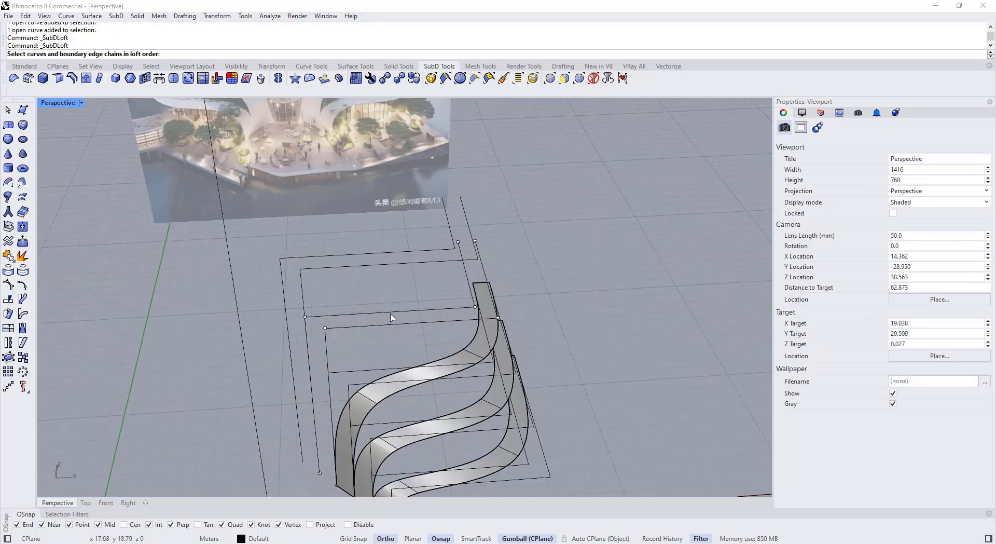
left_click(392, 312)
left_click(392, 325)
right_click(392, 343)
left_click(555, 230)
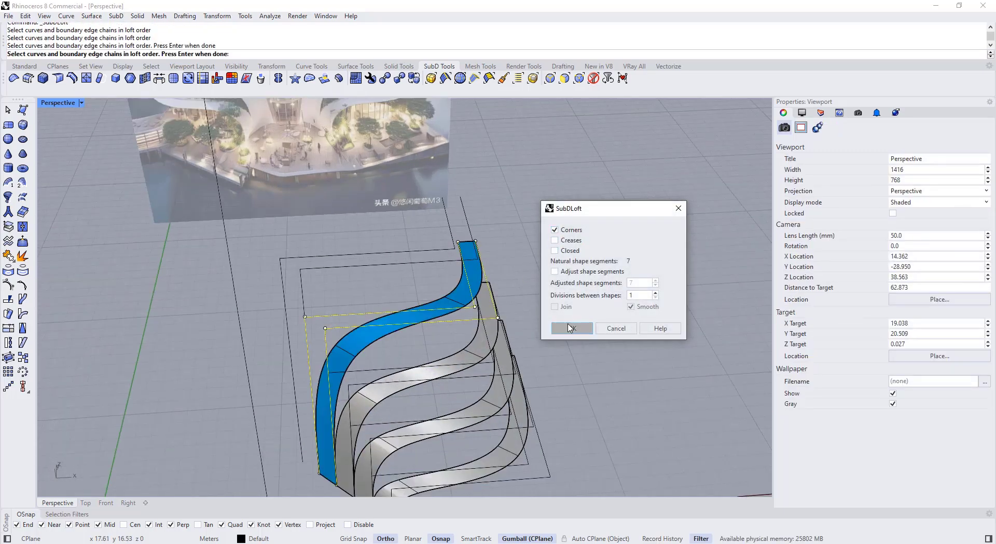
left_click(585, 328)
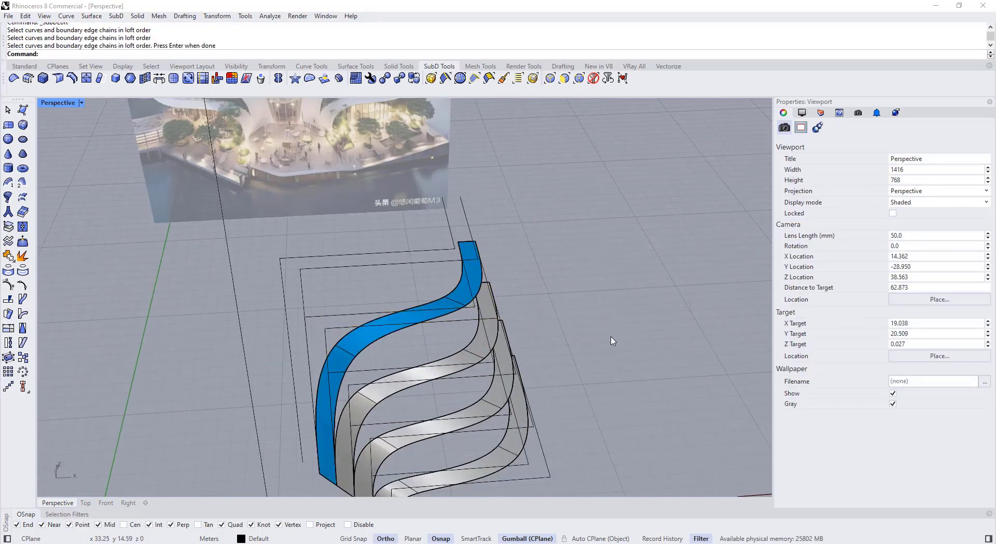
- Turn off Color Backfaces in the Shaded display settings and inspect the four strips
left_click(802, 113)
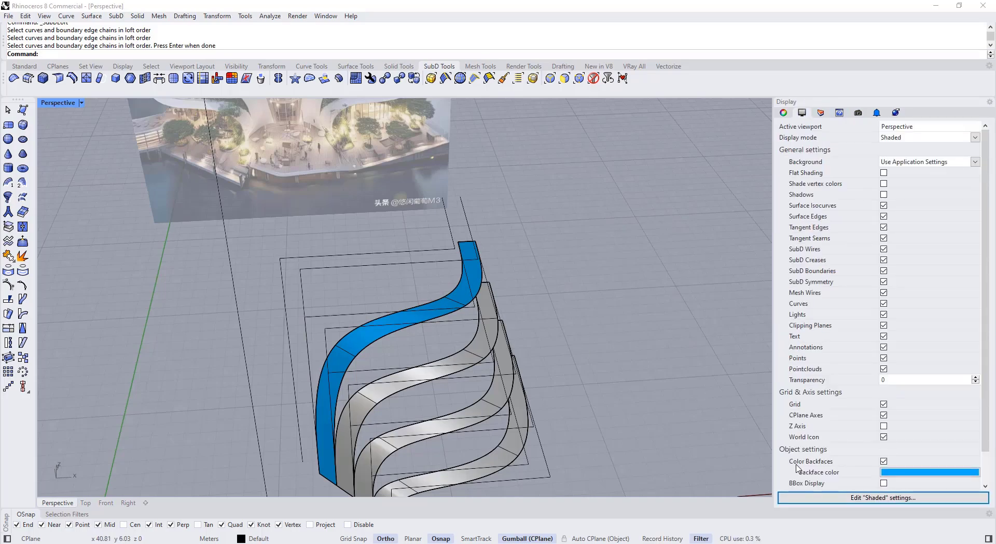
scroll(807, 463, "down", 1)
left_click(884, 450)
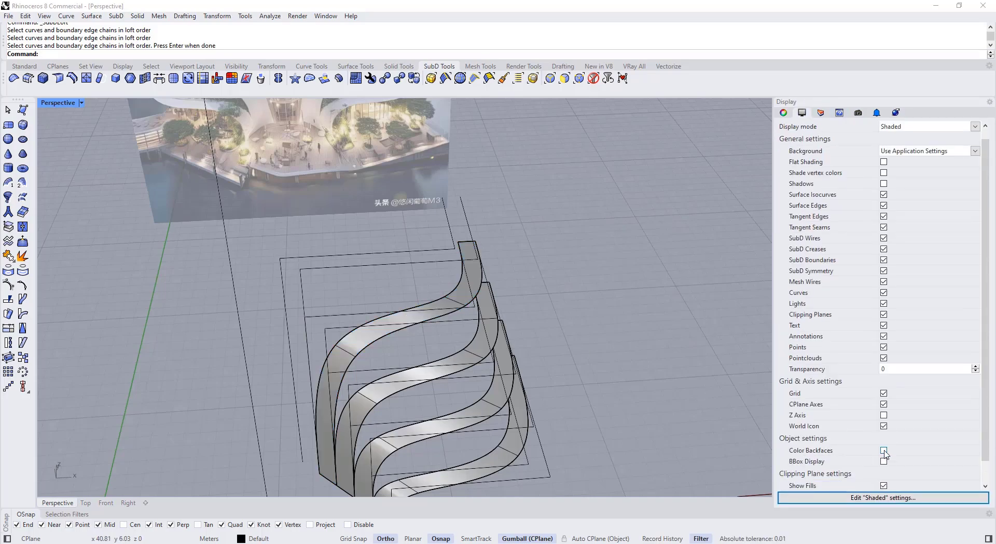
scroll(877, 453, "down", 1)
right_click_drag(636, 402, 617, 388)
right_click_drag(448, 264, 444, 274)
right_click_drag(427, 324, 411, 299)
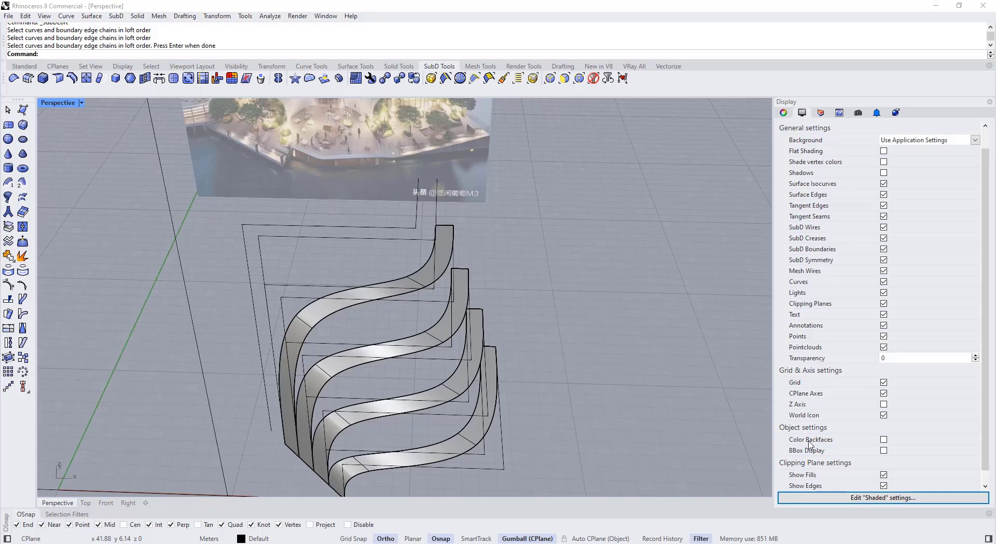
- Turn Color Backfaces on for the Shaded display and set the backface color to bright blue (#00B4FF)
left_click(884, 440)
left_click(889, 451)
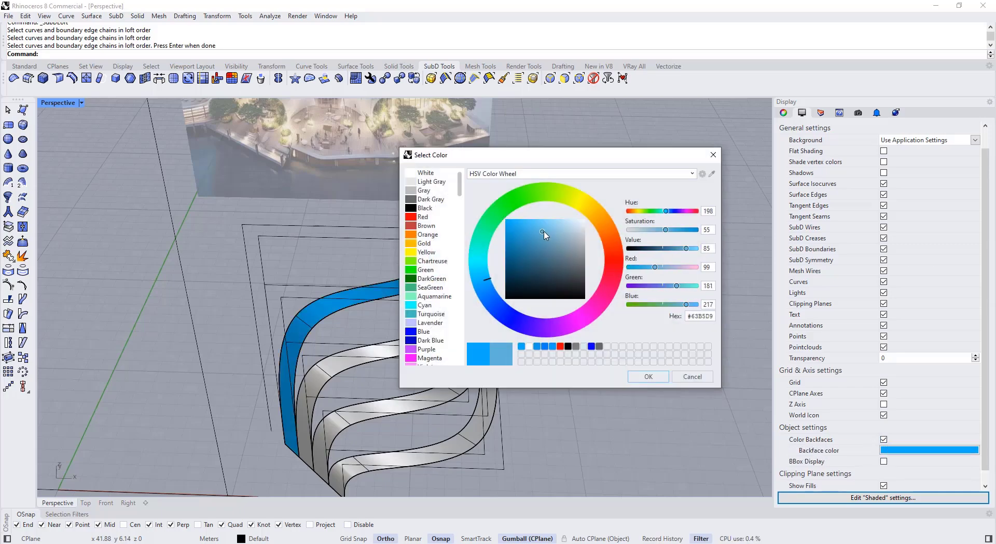
left_click(583, 210)
left_click(476, 282)
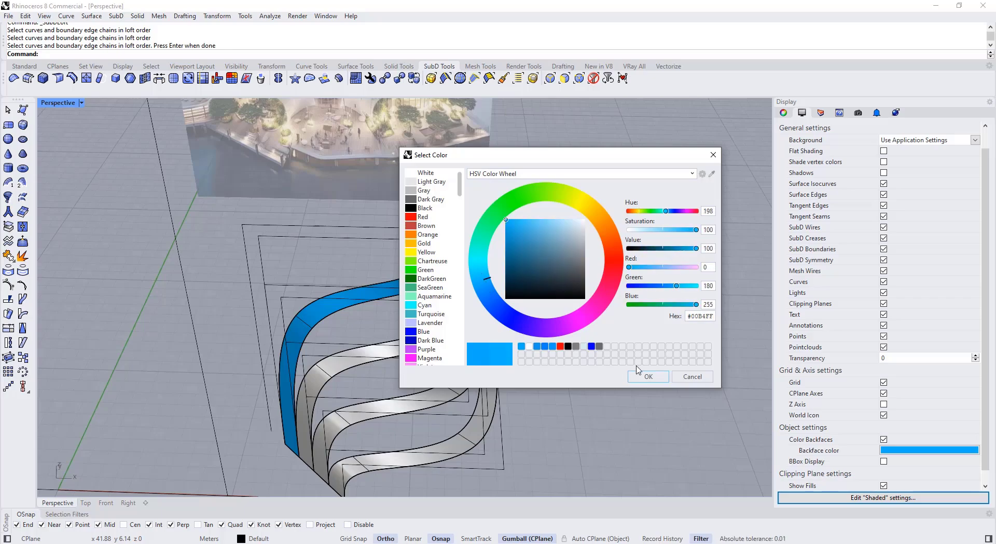
left_click(648, 376)
- Flip the surface direction of the fourth-level SubD strip using Dir with FlipAll
right_click_drag(642, 400, 384, 296)
left_click(384, 296)
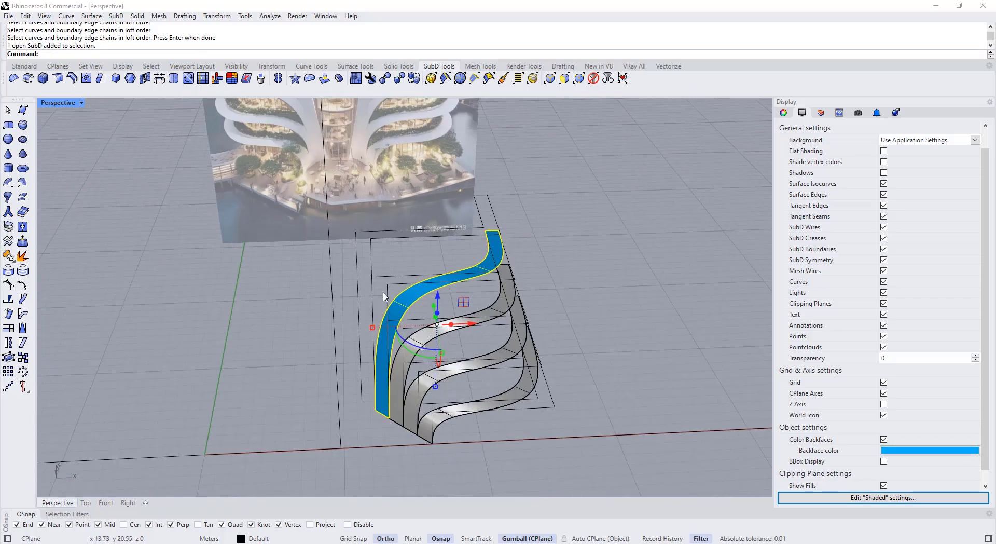
left_click(25, 67)
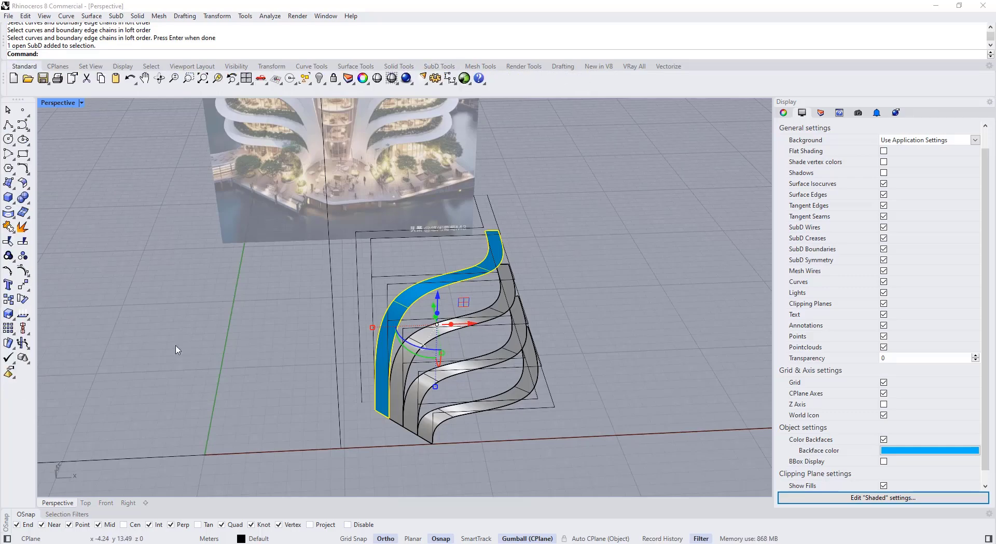
scroll(424, 294, "up", 2)
left_click(392, 330)
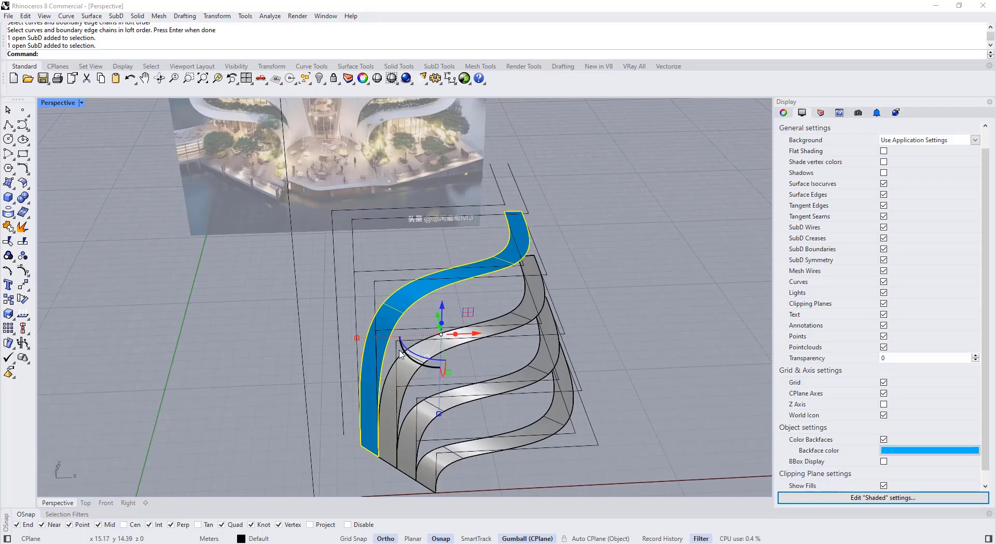
left_click(24, 315)
left_click(174, 54)
key("Return")
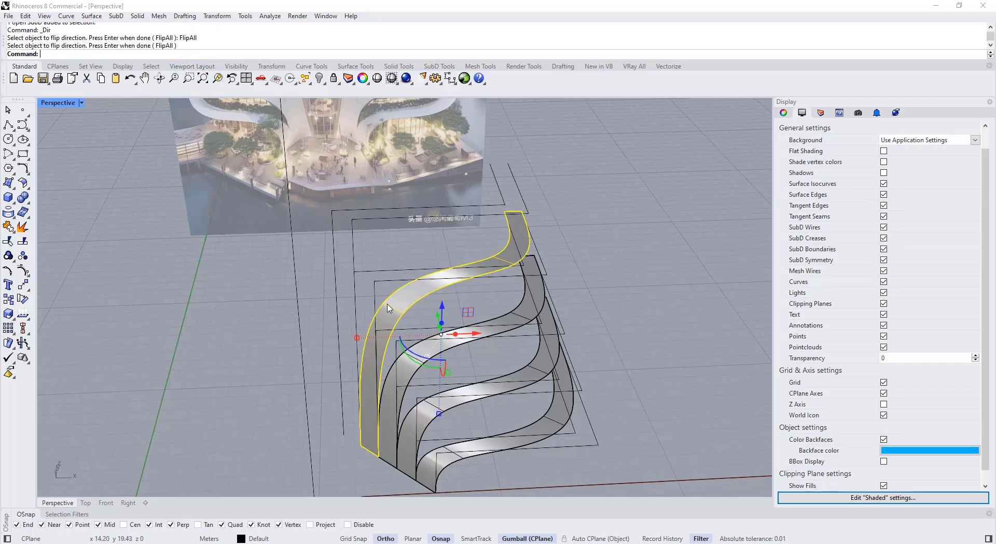
scroll(472, 301, "down", 3)
right_click_drag(472, 301, 424, 314, "shift")
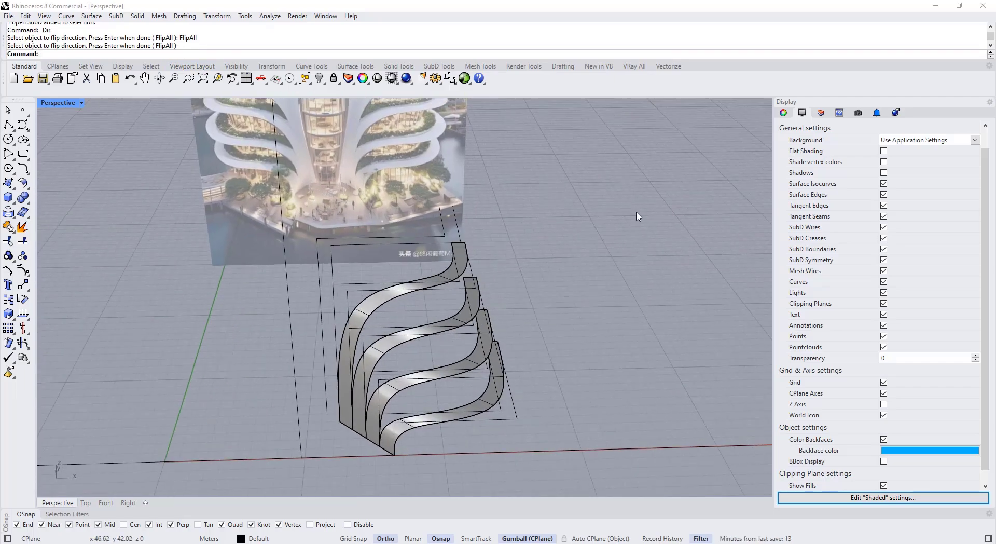
- Create a SubD loft between the top level's outer and inner curves with Corners on
left_click(783, 112)
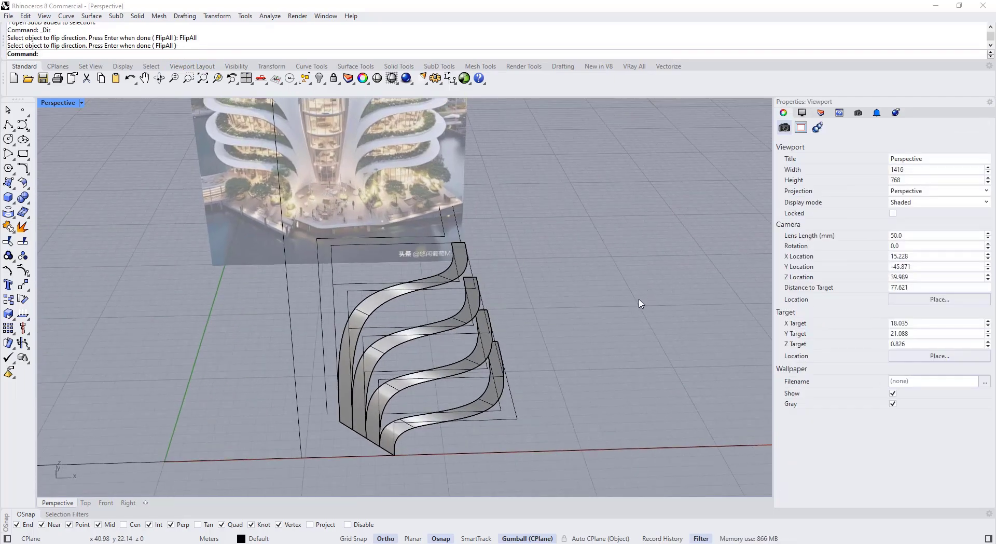
right_click_drag(639, 300, 357, 332)
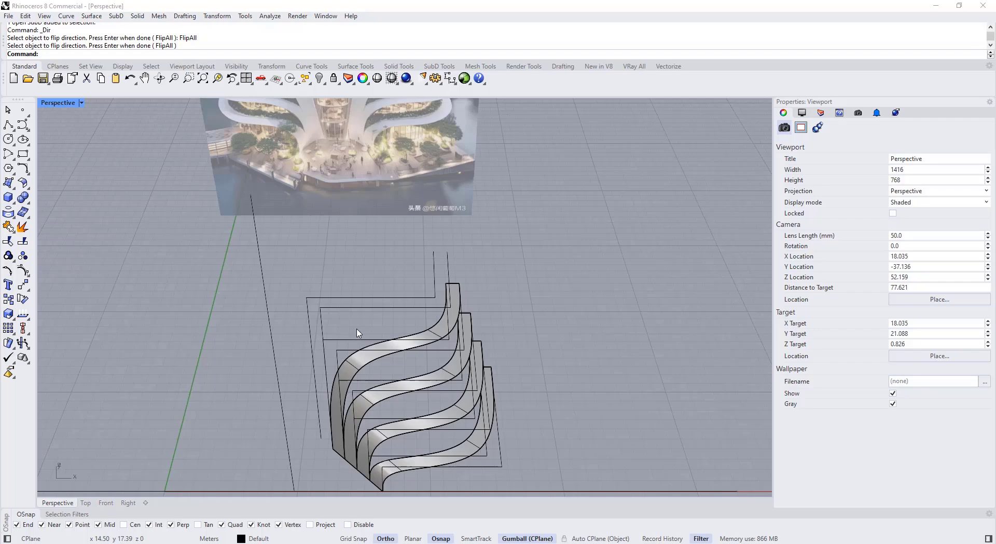
left_click(445, 68)
right_click_drag(335, 213, 355, 216)
left_click(22, 198)
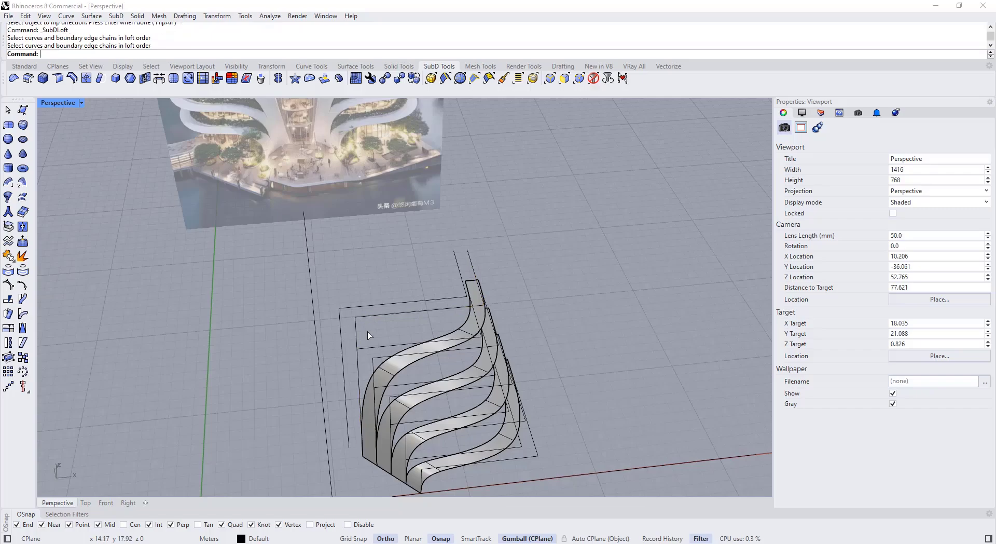
left_click(374, 314)
left_click(376, 315)
right_click(377, 314)
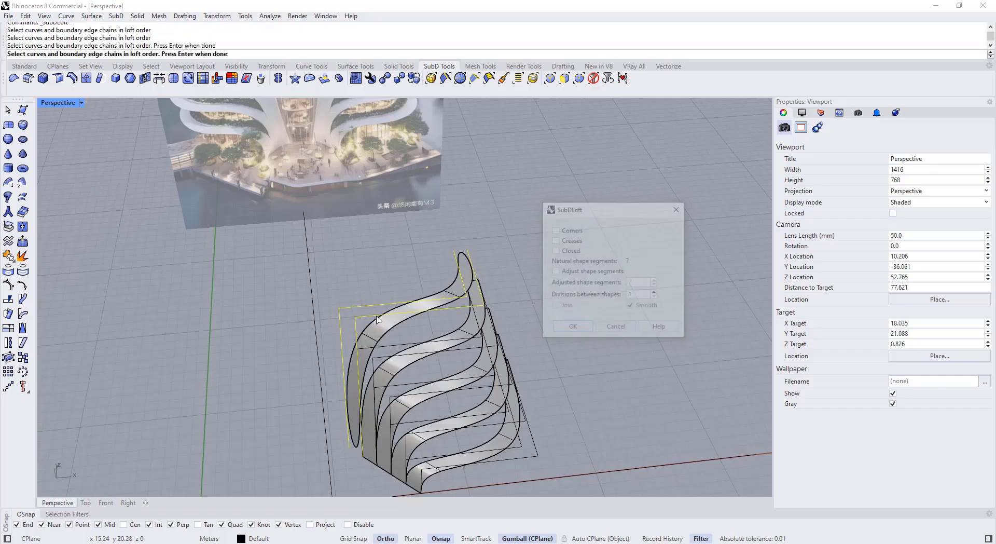
left_click(571, 329)
- Select all curves with SelCrv, exclude the two long reference lines, and hide the ten guide curves
right_click_drag(567, 391, 458, 415)
scroll(462, 417, "up", 4)
right_click_drag(446, 358, 523, 385)
left_click(529, 403)
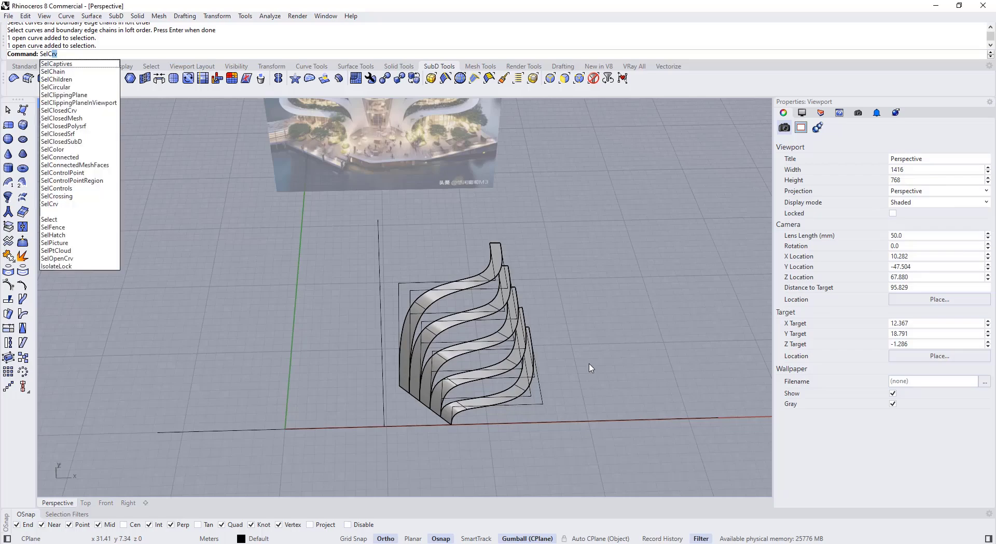
key("Return")
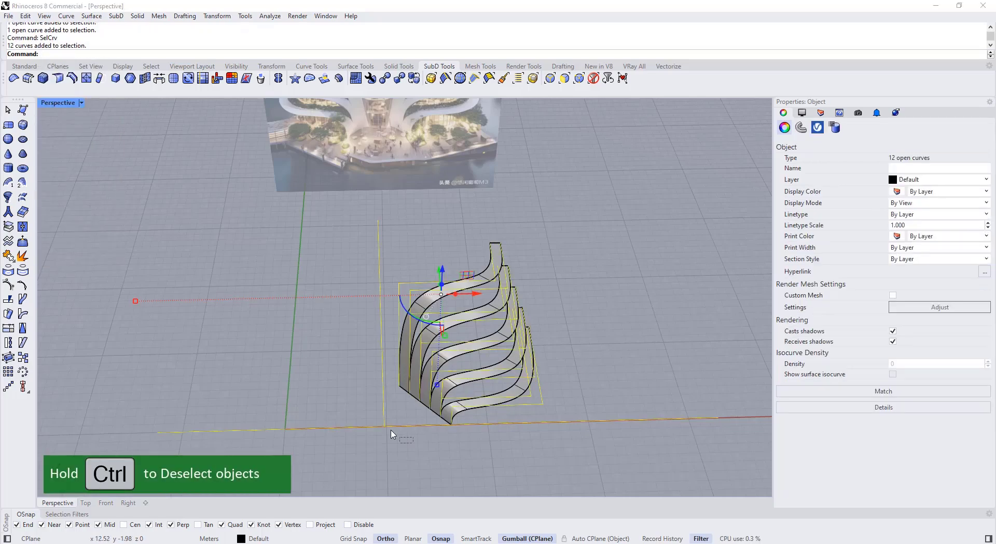
left_click_drag(372, 423, 372, 423, "ctrl")
right_click_drag(465, 336, 468, 311)
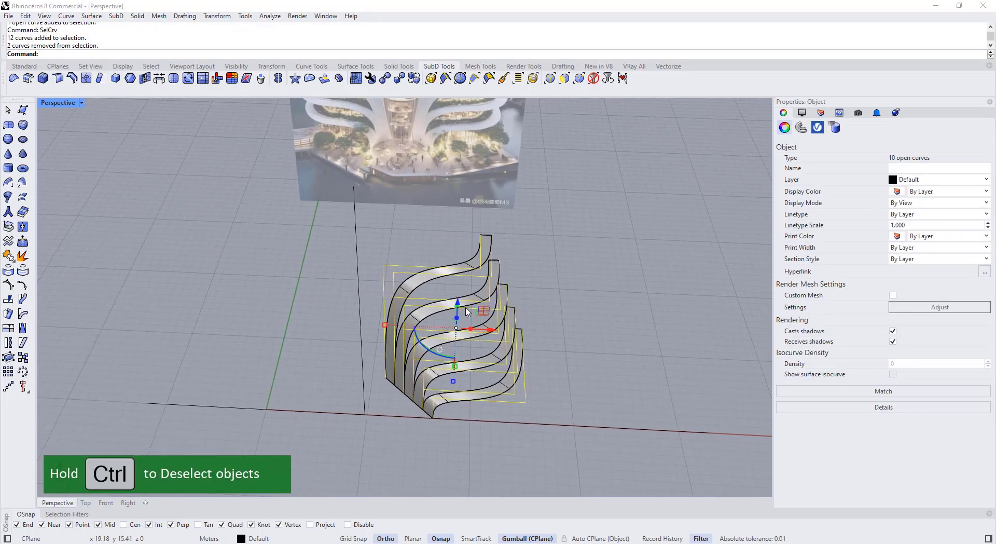
key("ctrl+h")
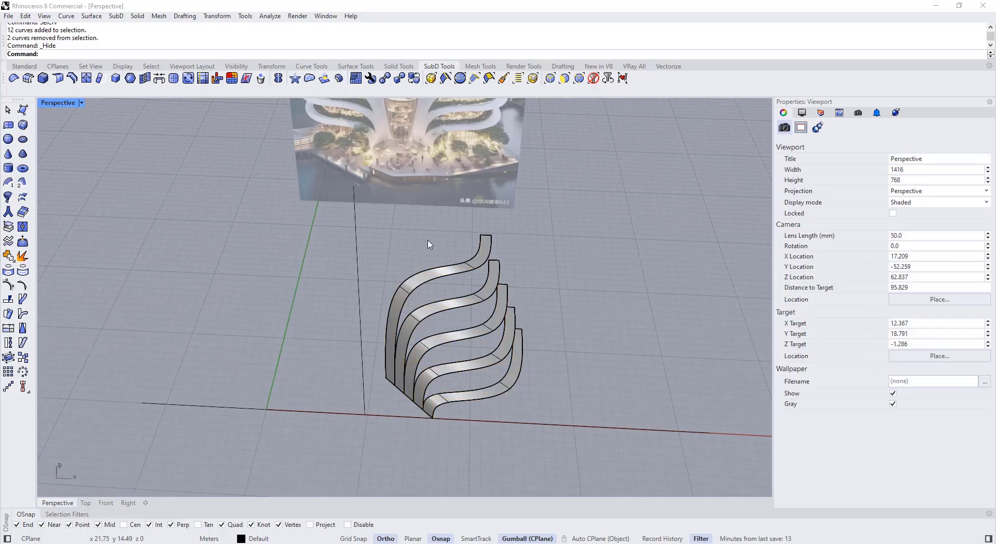
left_click(236, 66)
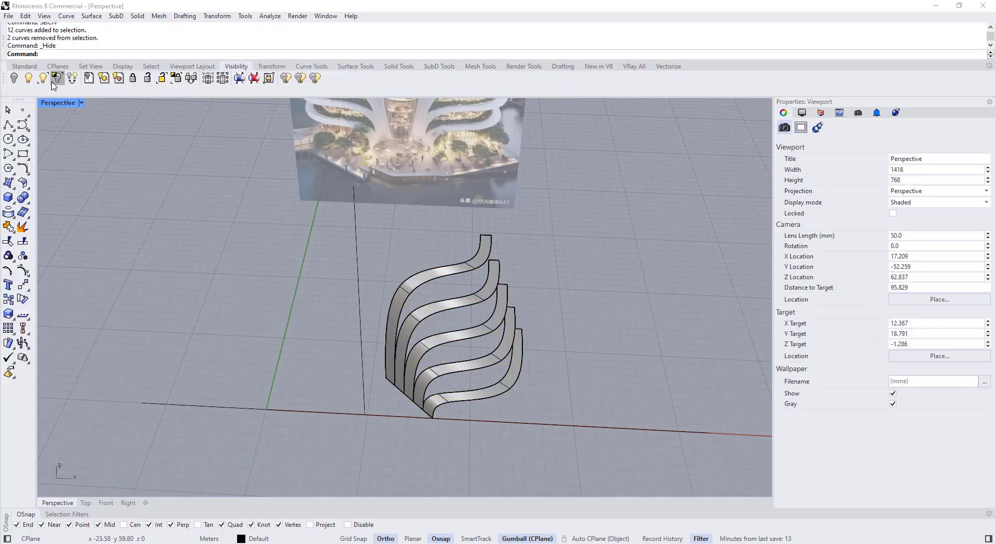
- Apply a Reflect symmetry to the top SubD strip, with the reflection plane along its rear end edge
right_click_drag(600, 347, 457, 272)
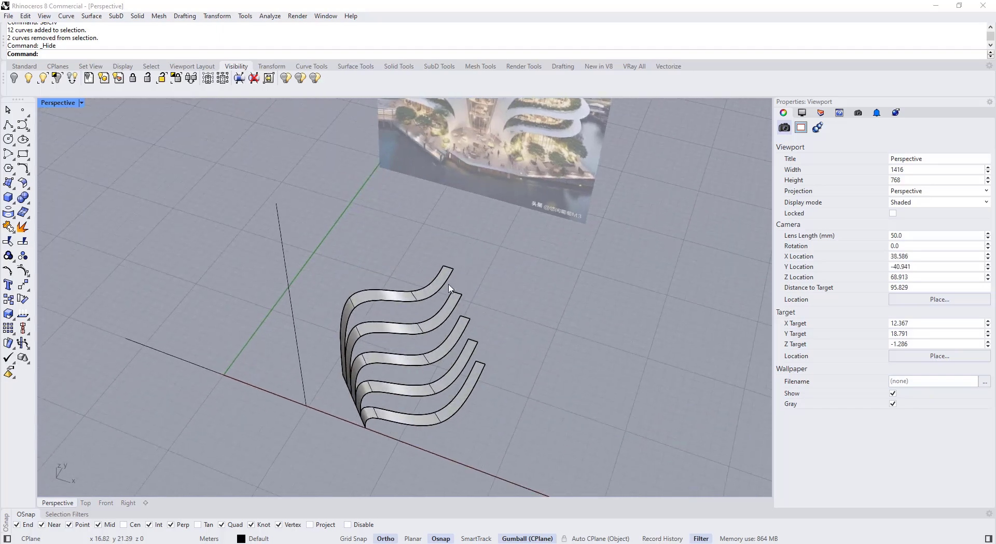
left_click(451, 269)
left_click(433, 67)
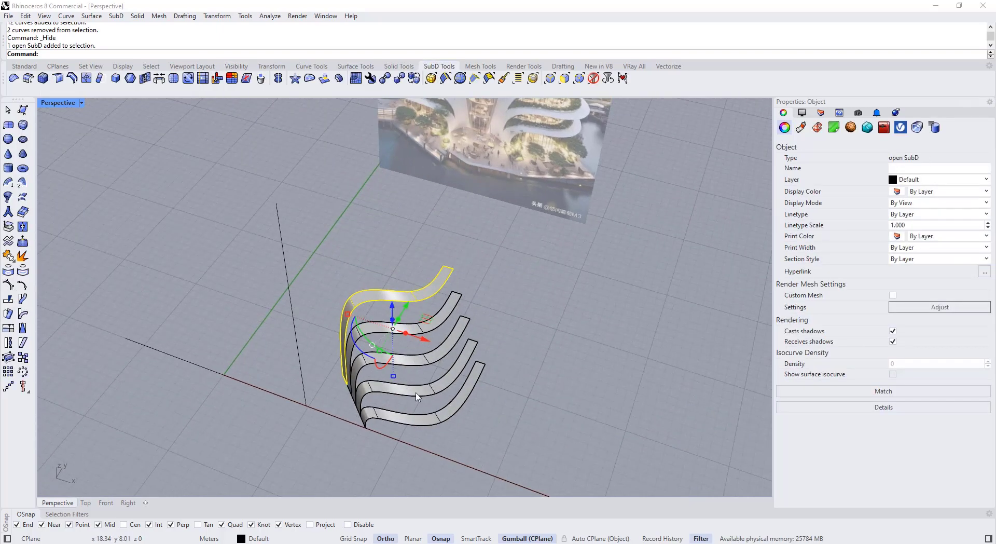
left_click(279, 79)
left_click(453, 269)
left_click(444, 266)
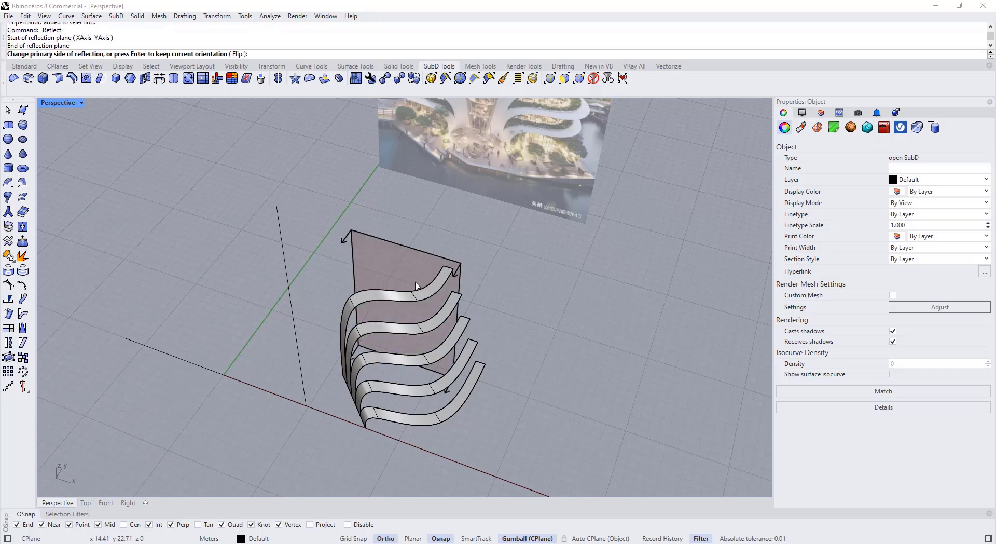
right_click(382, 300)
- Reflect the fourth-level SubD strip across a plane through the two corners of its rear end
left_click(426, 311)
left_click(437, 314)
right_click(446, 306)
left_click(460, 295)
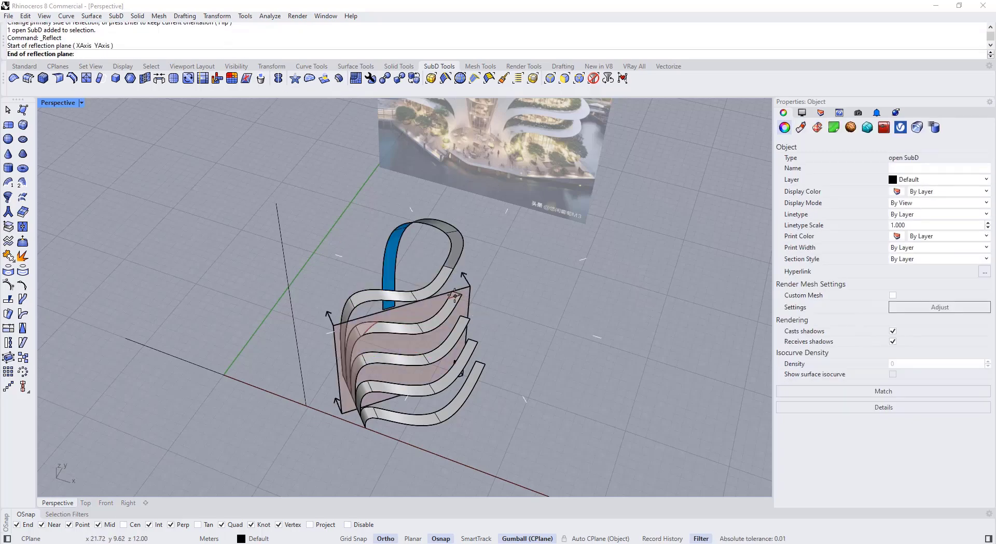
left_click(453, 293)
right_click(463, 332)
- Reflect the middle SubD strip across a plane through its rear end edge
right_click(466, 332)
left_click(462, 332)
left_click(470, 319)
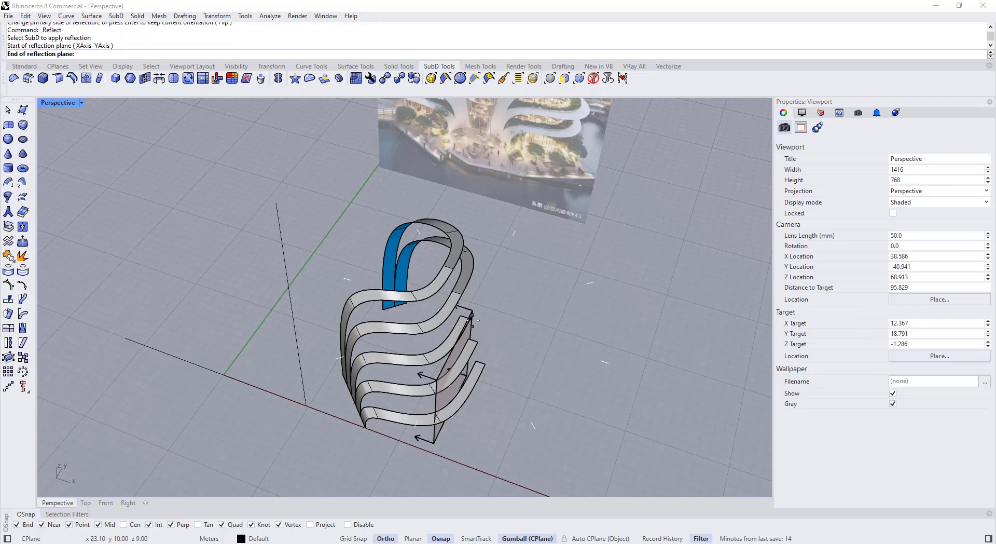
left_click(462, 317)
right_click(463, 326)
- Reflect the second-level SubD strip across a plane through its rear end edge
left_click(468, 353)
right_click(471, 348)
left_click(476, 342)
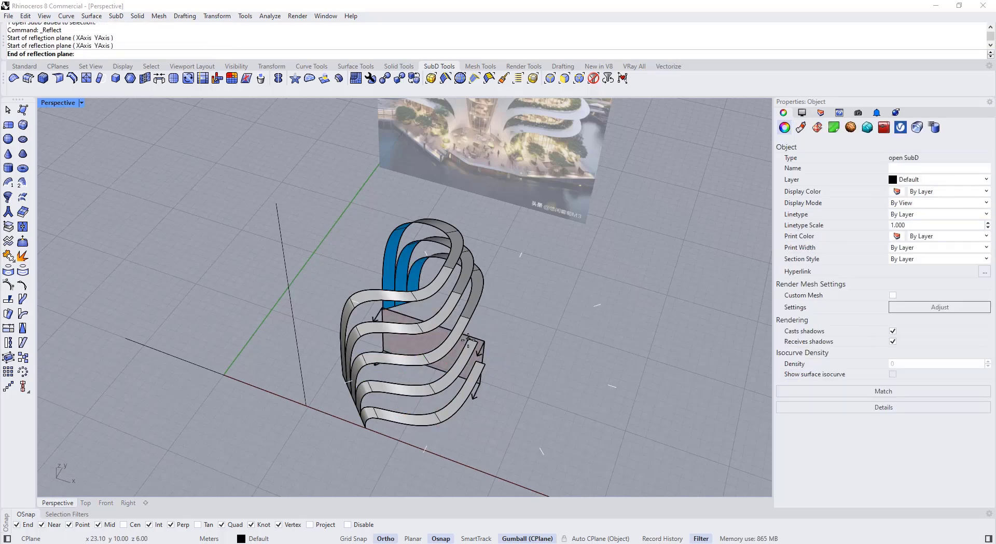
left_click(467, 339)
right_click(469, 344)
- Reflect the lowest SubD strip across a plane through its rear end edge
left_click(475, 374)
right_click(478, 371)
left_click(484, 364)
left_click(476, 362)
right_click(484, 365)
- Add a second reflection to the uppermost SubD strip across a plane through the base of the vertical centre line
right_click_drag(484, 364, 531, 367)
left_click_drag(543, 360, 447, 247)
right_click_drag(439, 309, 404, 398)
right_click(362, 414)
left_click(460, 313)
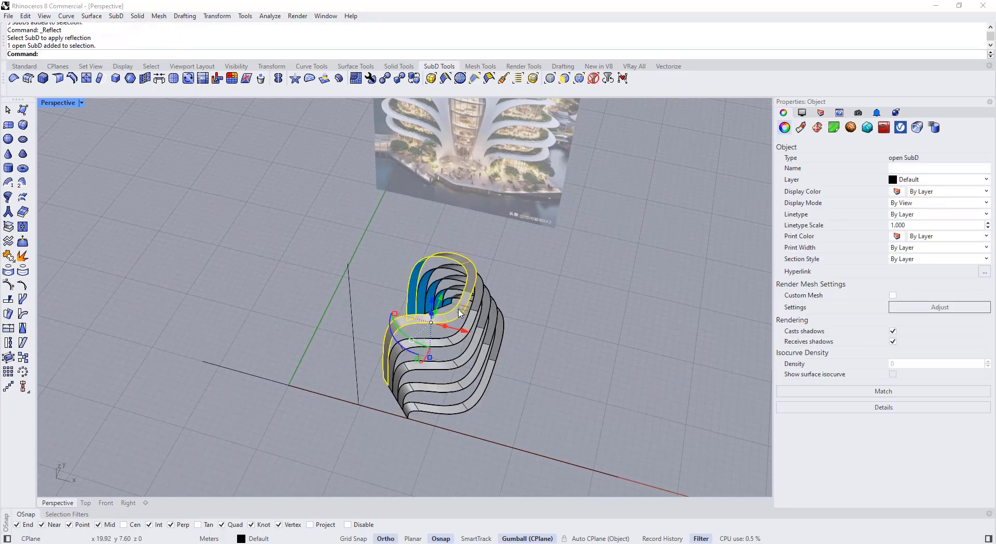
key("Return")
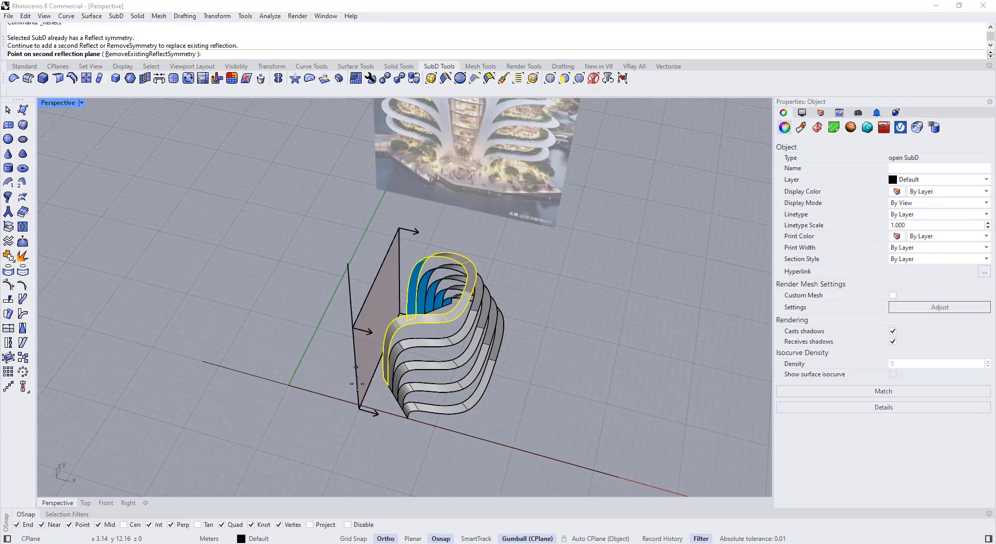
left_click(354, 416)
right_click(354, 417)
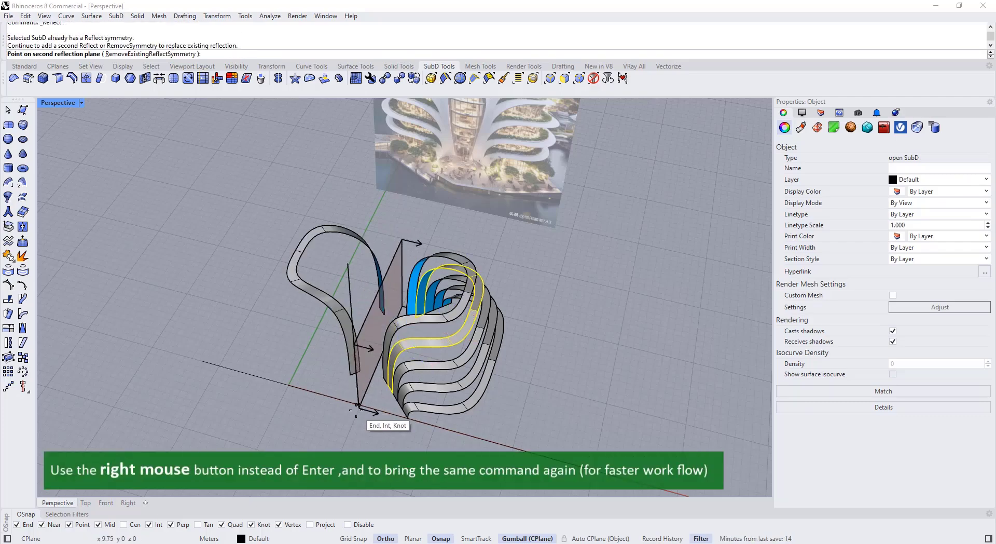
- Add a second reflection to the fourth-level and middle SubD strips across the plane through the centre line's base
left_click(398, 388)
right_click(389, 397)
left_click(355, 414)
right_click(356, 414)
- Add a second reflection to the second-level and lowest SubD strips across the same centre-line plane
left_click(401, 404)
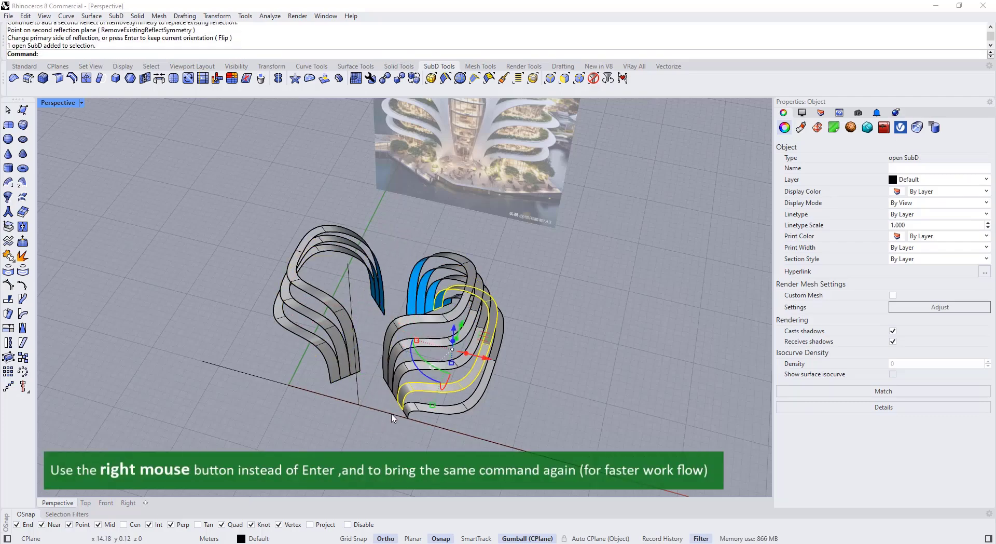
right_click(393, 414)
left_click(362, 413)
right_click(363, 413)
left_click(408, 413)
right_click(407, 414)
left_click(359, 407)
right_click(360, 409)
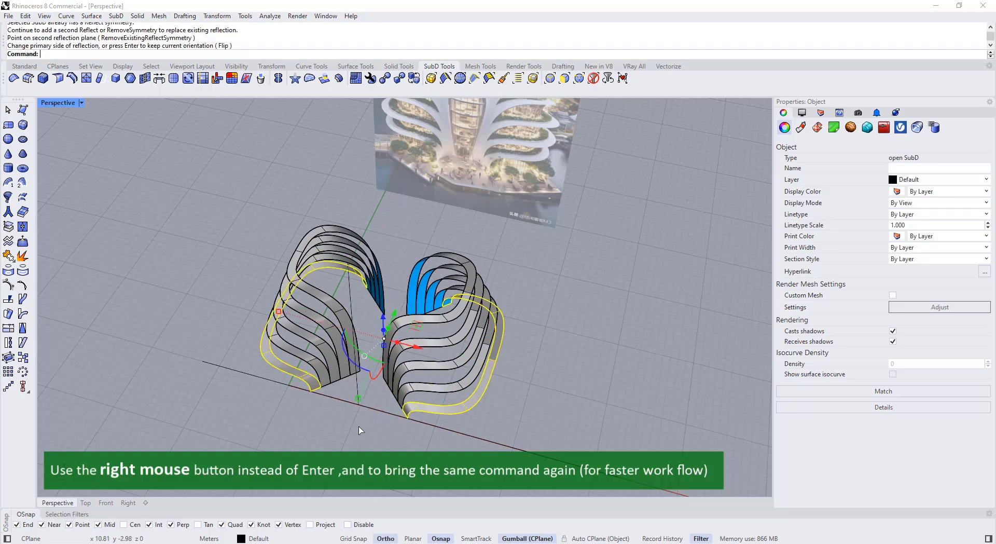
left_click(375, 444)
- Compare the mirrored strips in flat and smooth SubD display from the front and from above
right_click_drag(375, 444, 419, 362)
key("Tab")
key("Tab")
key("Tab")
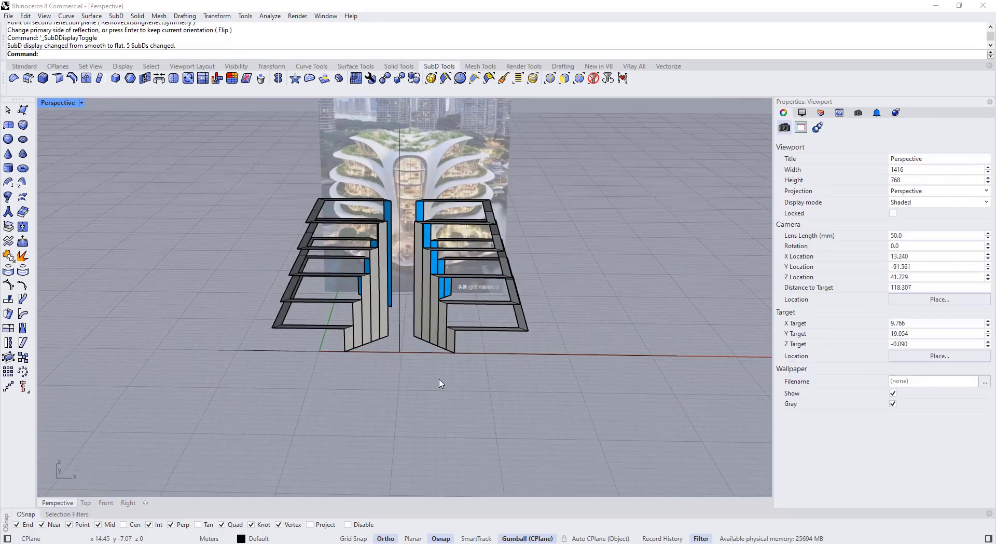
key("Tab")
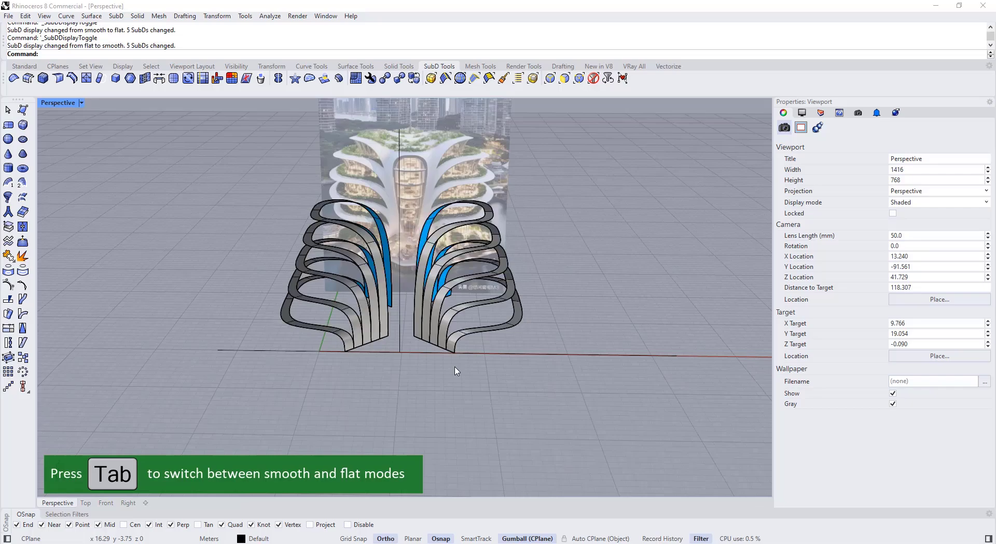
right_click_drag(456, 368, 514, 384)
key("Tab")
key("Tab")
key("Tab")
scroll(444, 362, "up", 8)
scroll(446, 359, "down", 6)
key("Tab")
scroll(489, 338, "down", 2)
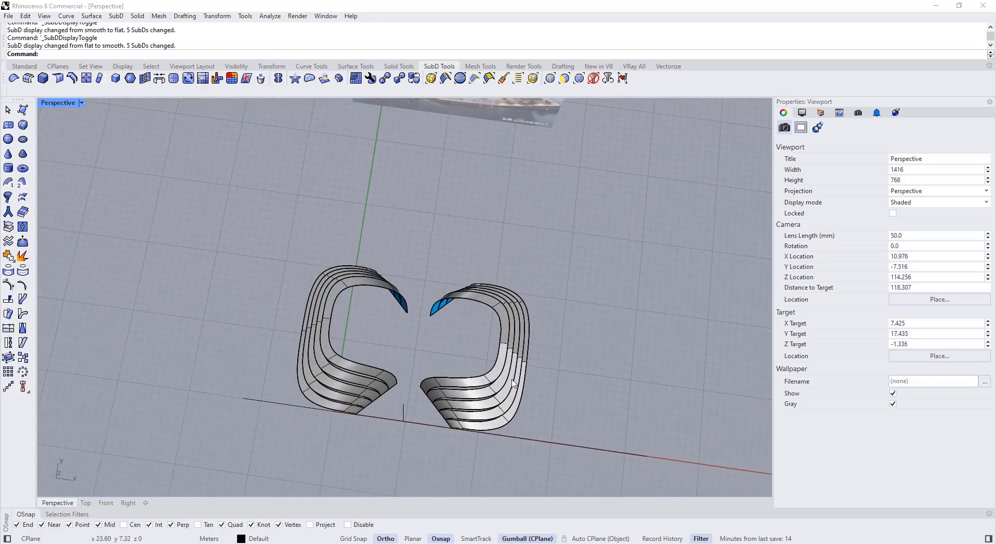
- Move the midpoint edges on the outer sides of all five strips outward along X and check the curvature in both display modes
scroll(506, 360, "up", 6)
right_click_drag(488, 349, 475, 334)
left_click_drag(475, 313, 581, 379, "ctrl+shift")
right_click_drag(581, 376, 563, 333)
left_click_drag(549, 269, 571, 272)
key("Tab")
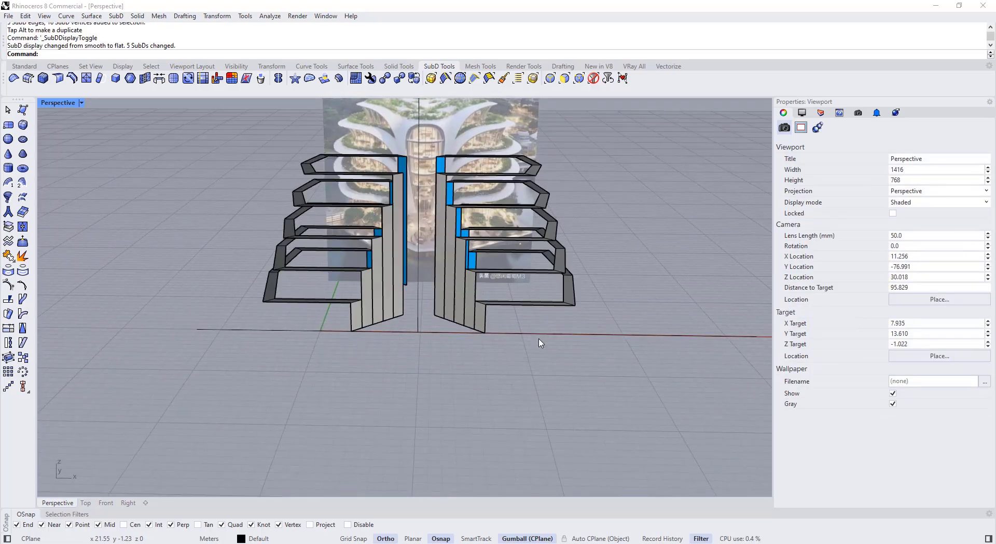
key("Tab")
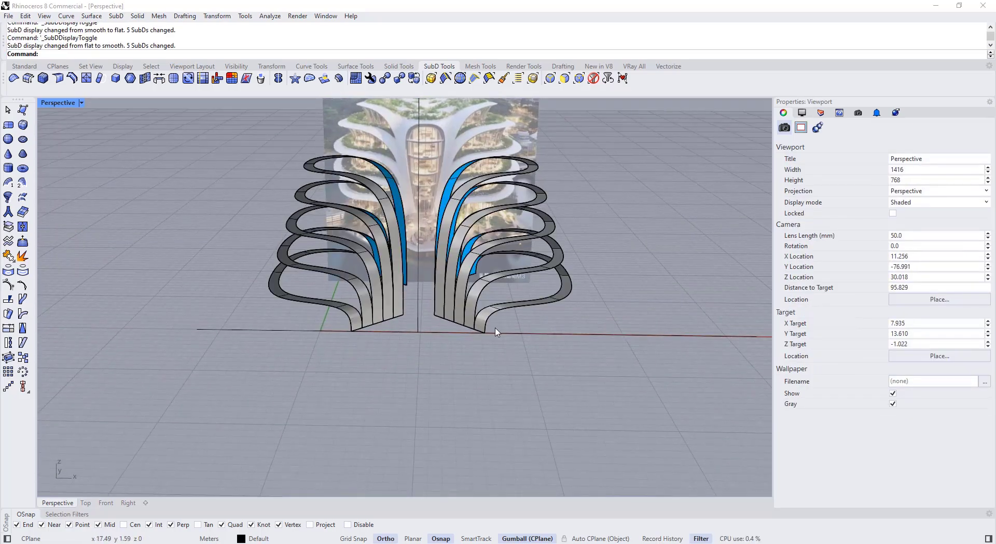
- Insert an edge across each of the five vertical legs, offset below the bend edges, using Insert Edge with Absolute offset mode
scroll(493, 322, "up", 5)
scroll(492, 320, "up", 5)
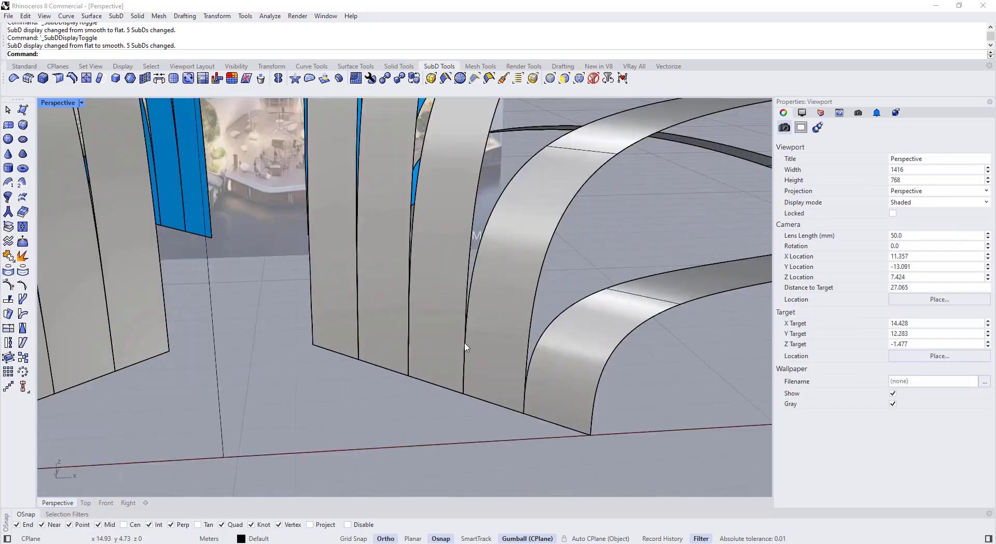
scroll(467, 344, "down", 4)
key("Tab")
scroll(498, 332, "up", 3)
left_click(504, 325, "ctrl+shift")
left_click(483, 254, "ctrl+shift")
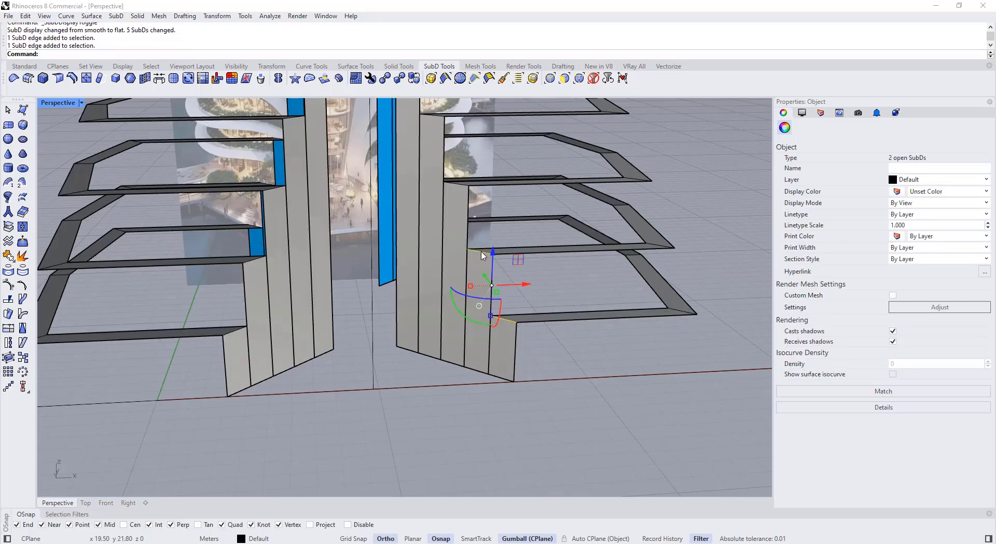
left_click(460, 183, "ctrl+shift")
scroll(465, 194, "up", 2)
left_click(456, 208, "ctrl+shift")
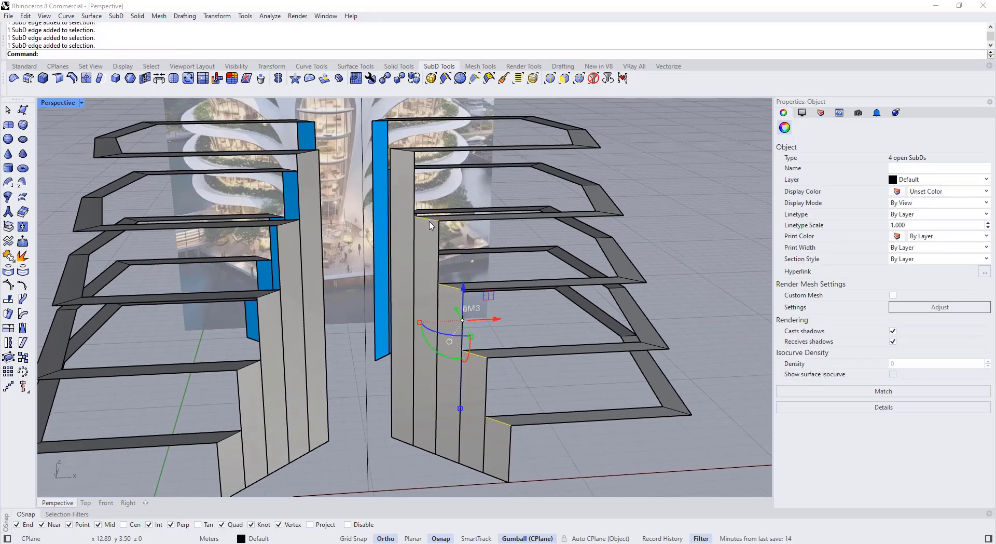
scroll(416, 241, "up", 2)
right_click_drag(417, 241, 415, 216)
scroll(419, 197, "down", 3)
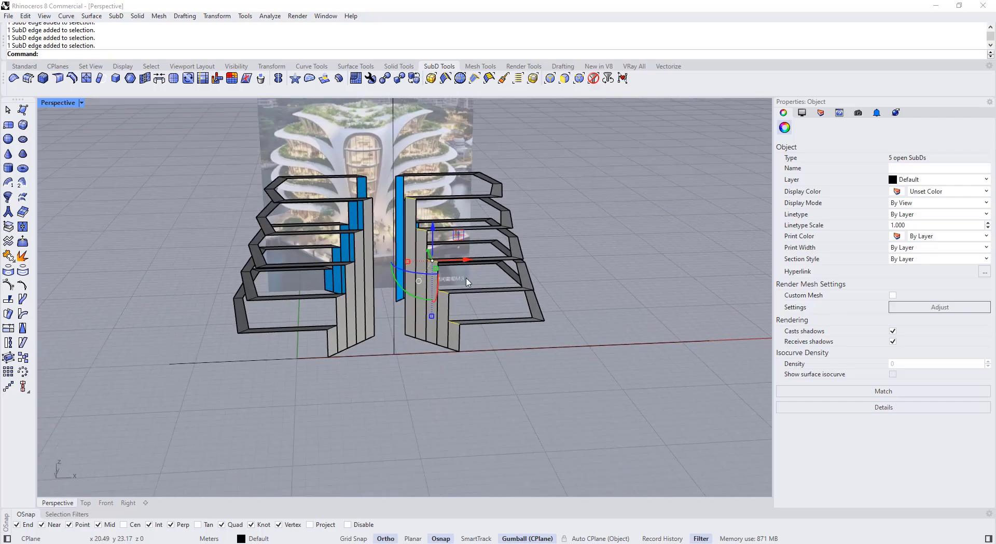
left_click(72, 79)
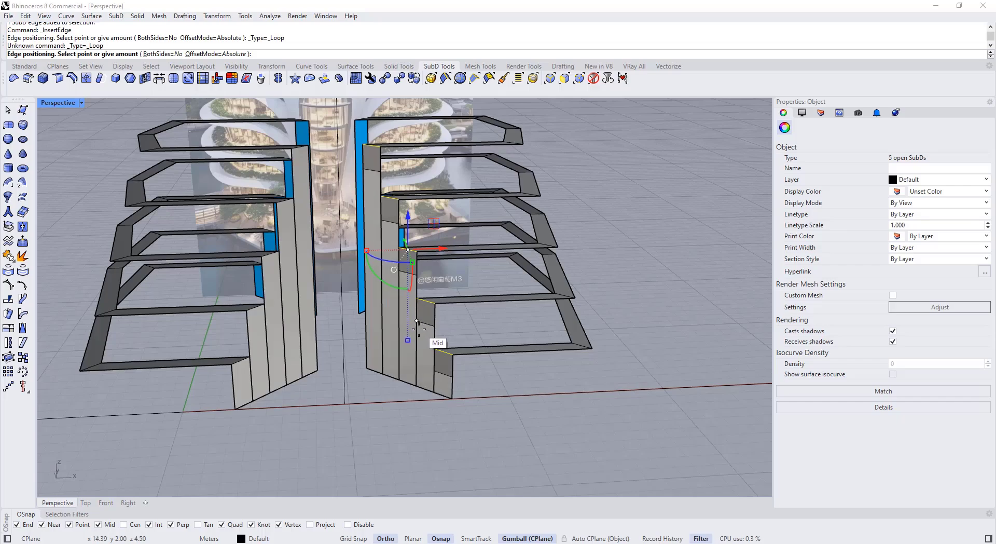
scroll(419, 328, "up", 3)
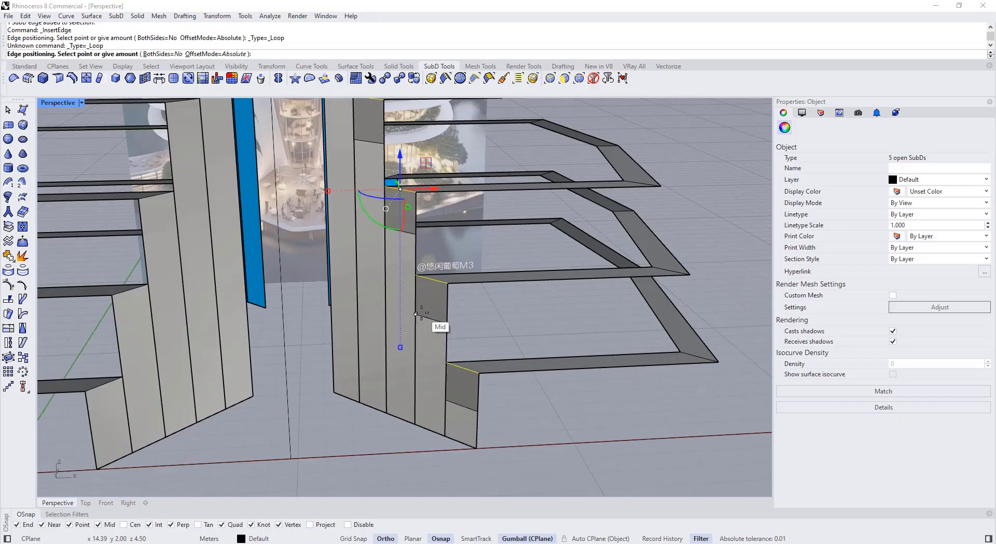
key("Escape")
- Examine the sharpened bends of the strips in smooth and flat SubD display, including the base of the lowest strip
scroll(421, 313, "down", 10)
key("Tab")
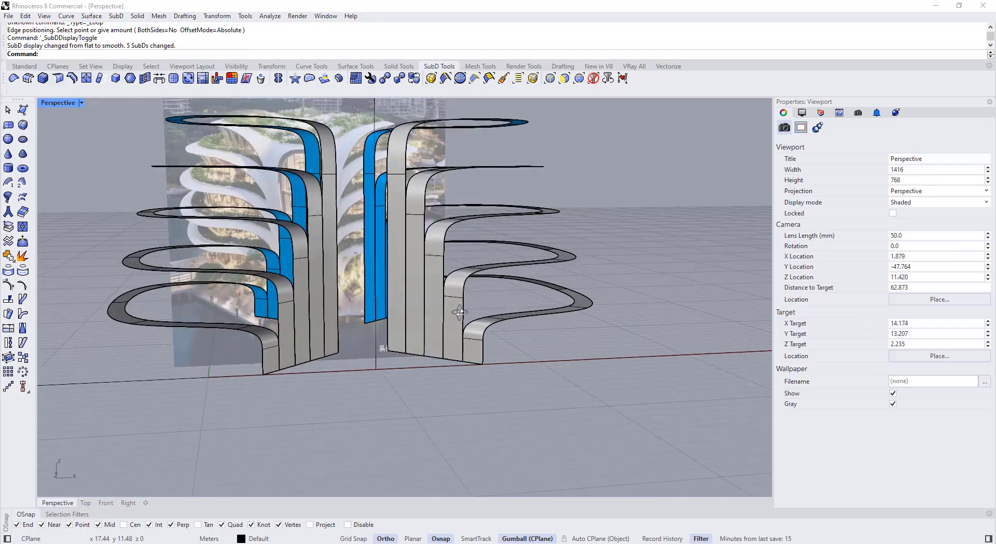
key("Tab")
key("Tab")
right_click_drag(460, 313, 452, 351)
scroll(476, 332, "up", 12)
scroll(445, 306, "down", 13)
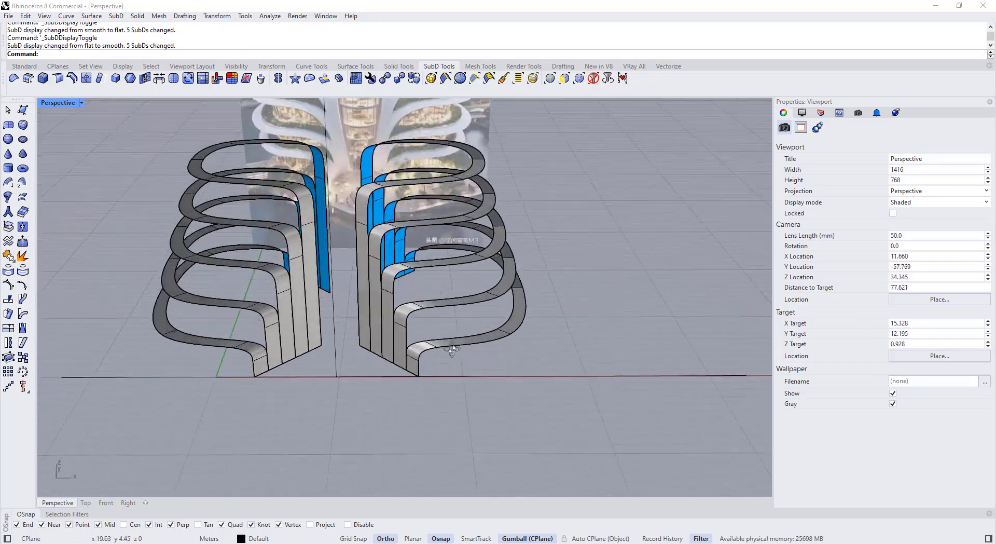
scroll(400, 370, "up", 3)
key("Tab")
scroll(406, 376, "up", 5)
left_click(407, 373)
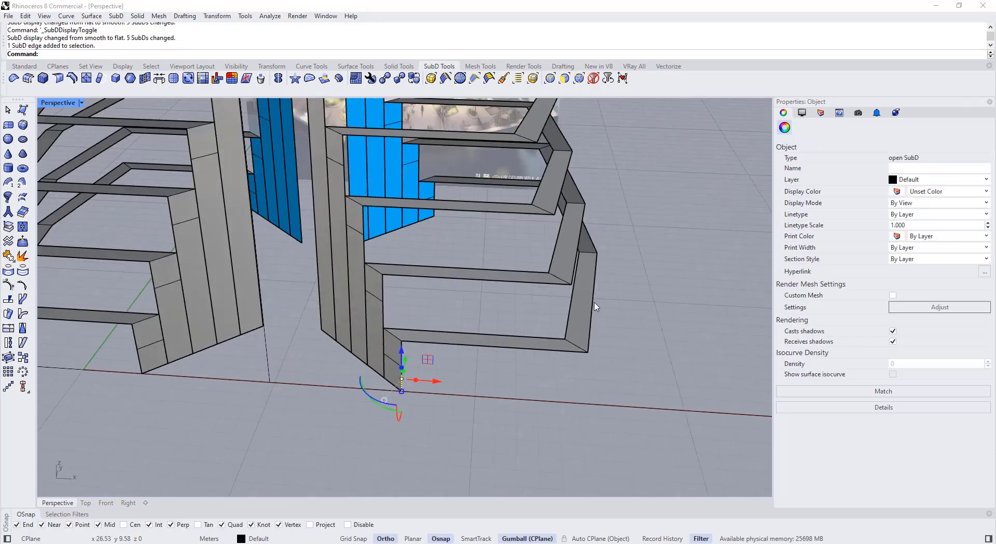
left_click(501, 379)
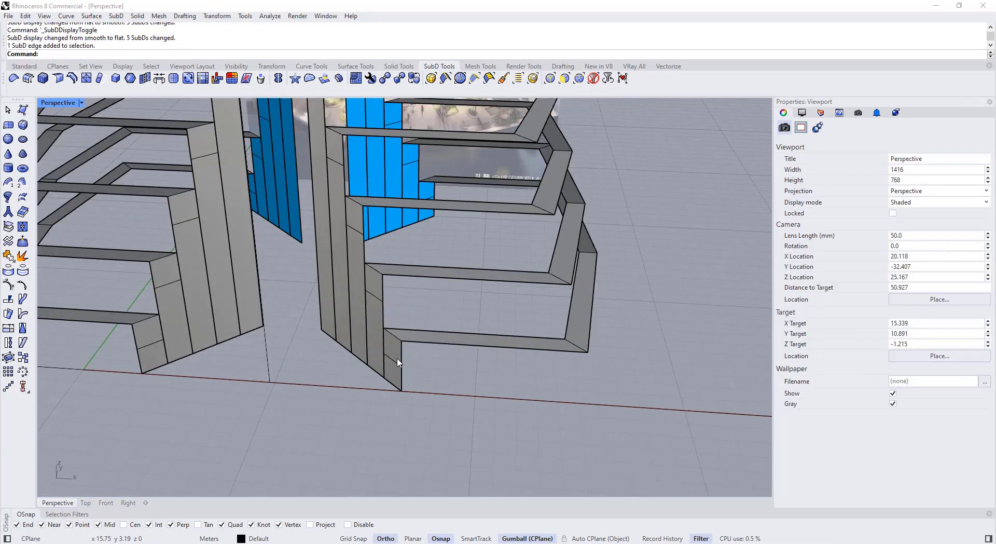
scroll(398, 362, "down", 5)
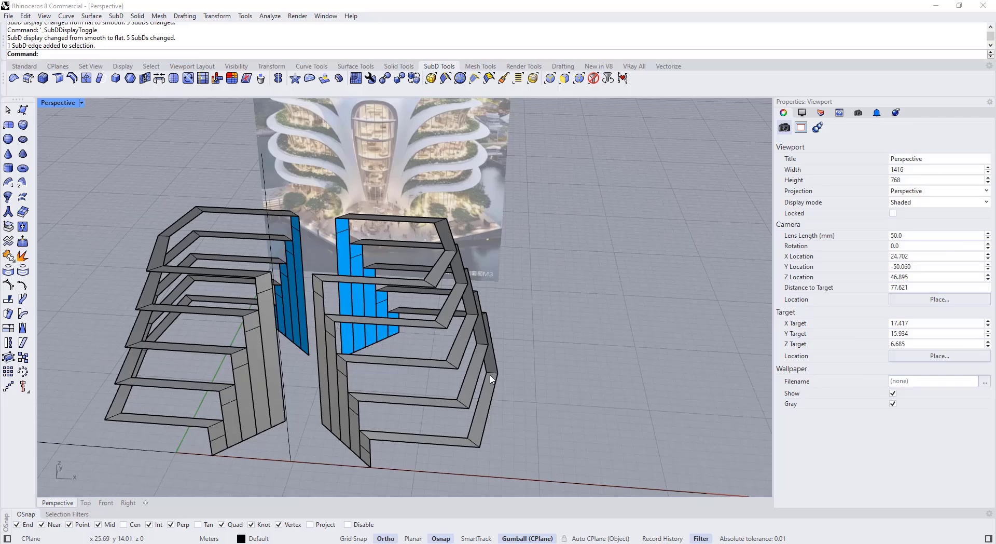
- Insert an edge loop midway across the width of all five strips from their outer edge loops, with Proportional offset mode
scroll(362, 437, "up", 5)
left_click(428, 426, "ctrl+shift")
right_click_drag(559, 421, 506, 376)
left_click(507, 423, "ctrl+shift")
left_click(391, 426, "ctrl+shift")
left_click(506, 376, "ctrl+shift")
left_click(430, 381, "ctrl+shift")
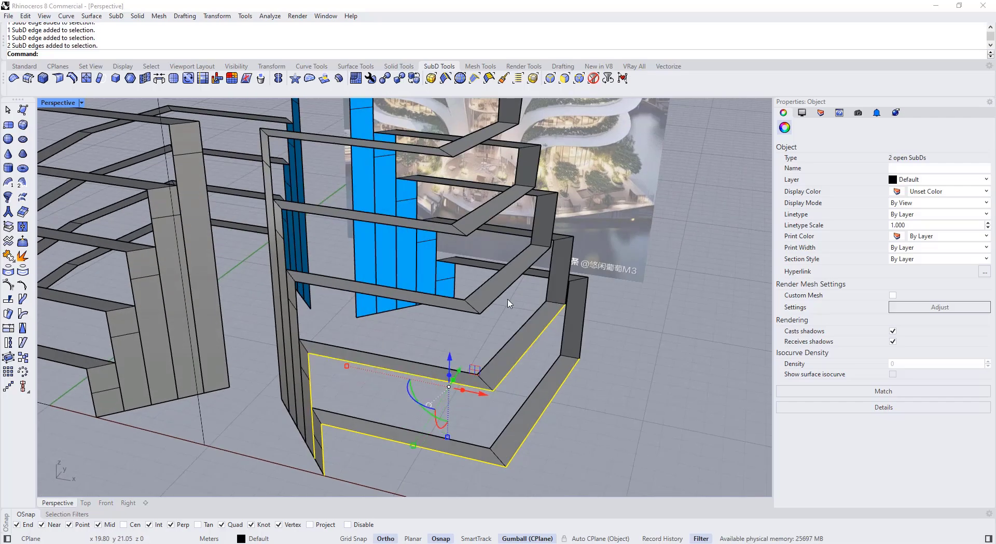
right_click_drag(509, 304, 491, 320)
left_click(478, 332, "ctrl+shift")
left_click(482, 309, "ctrl+shift")
left_click(506, 344, "ctrl+shift")
left_click(452, 363, "ctrl+shift")
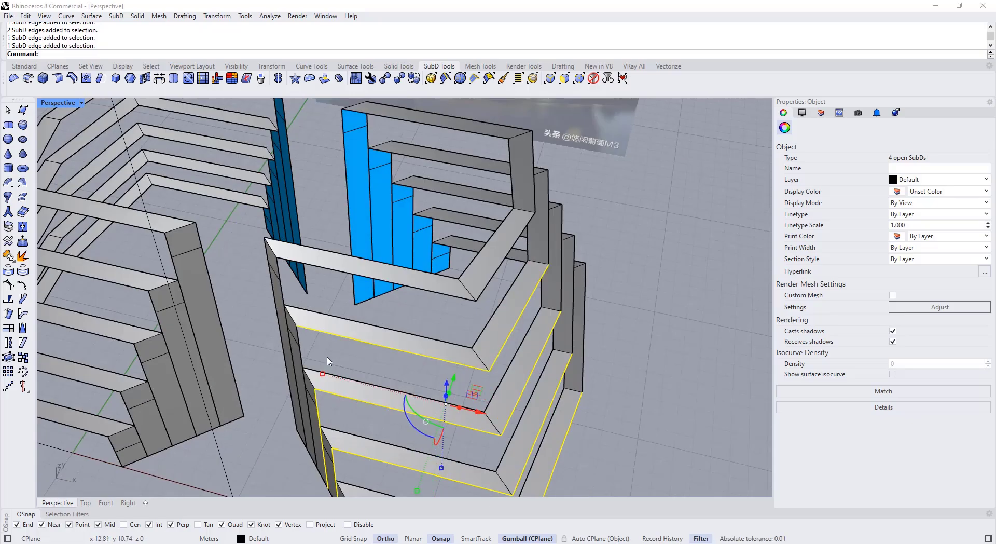
right_click_drag(328, 358, 398, 311)
left_click(421, 297, "ctrl+shift")
scroll(419, 298, "down", 5)
scroll(398, 296, "up", 5)
left_click(398, 293, "ctrl+shift")
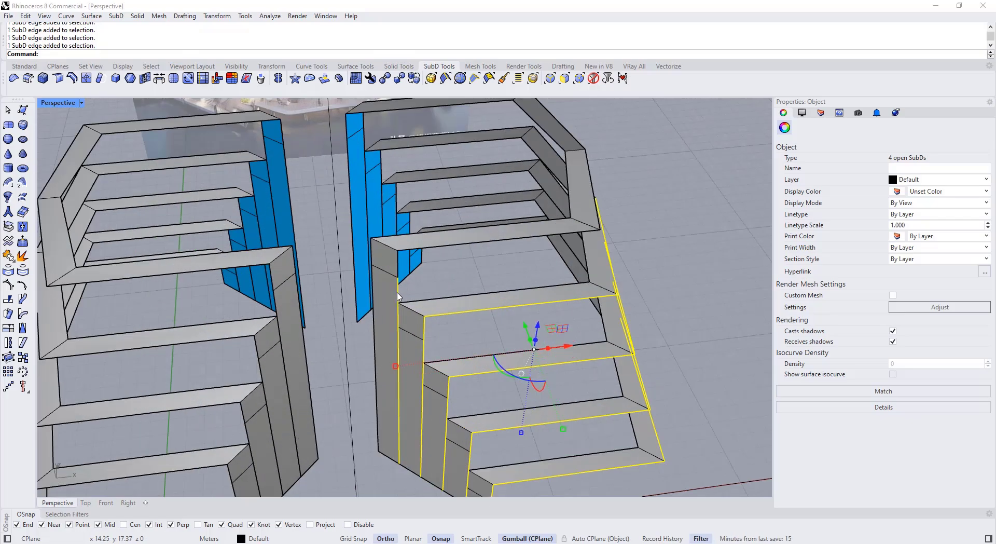
right_click_drag(487, 320, 452, 332)
left_click(457, 327, "ctrl+shift")
double_click(385, 313, "ctrl+shift")
scroll(384, 313, "down", 5)
right_click_drag(384, 313, 429, 311)
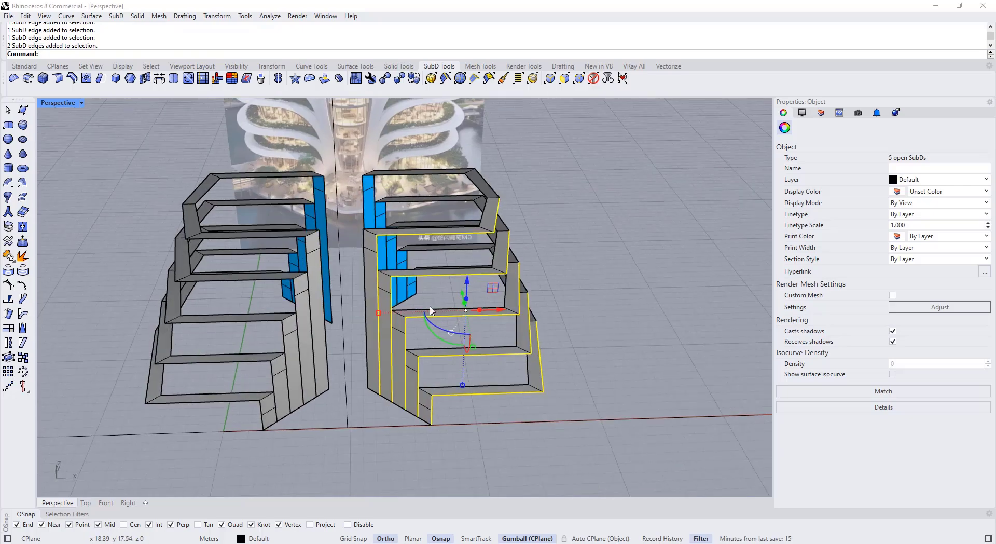
left_click(73, 78)
scroll(485, 312, "up", 5)
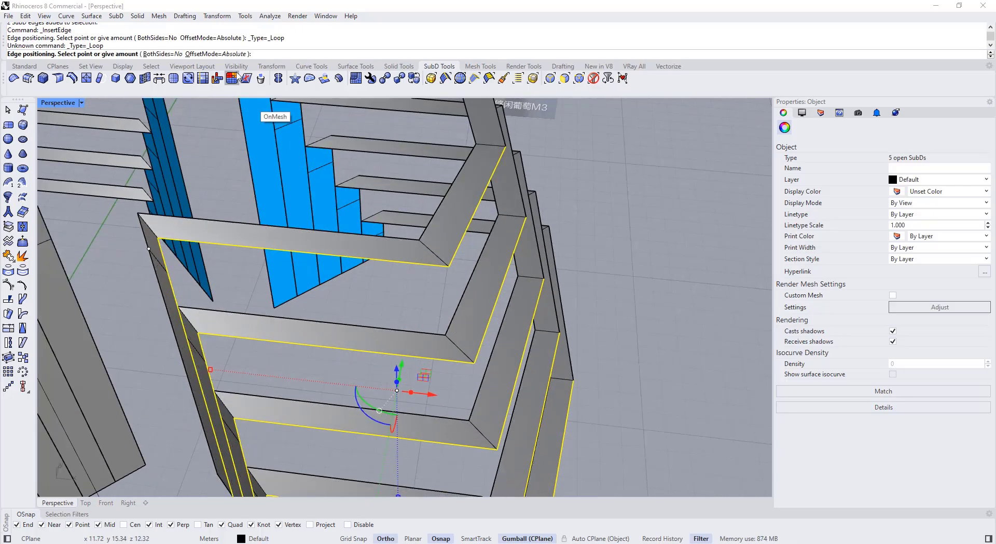
left_click(210, 54)
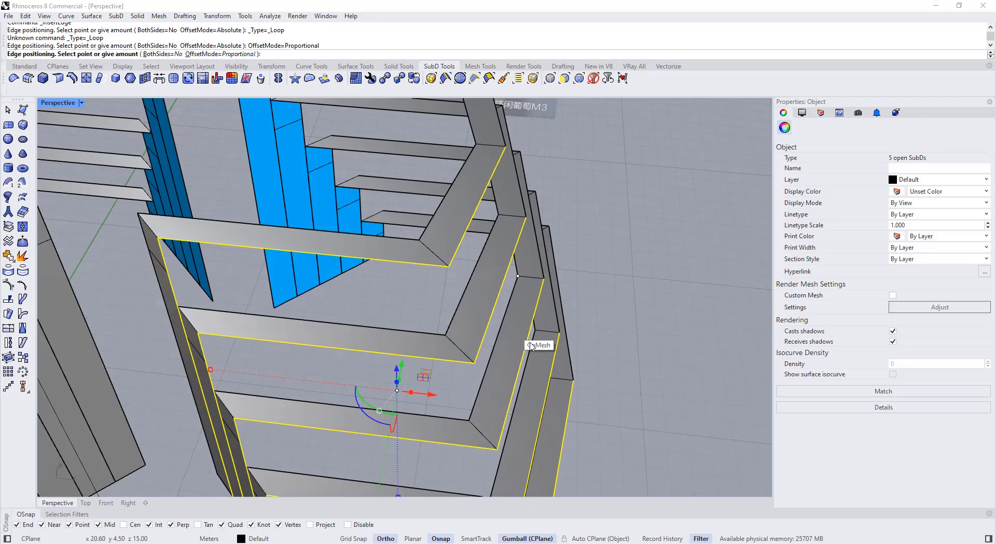
left_click(460, 348)
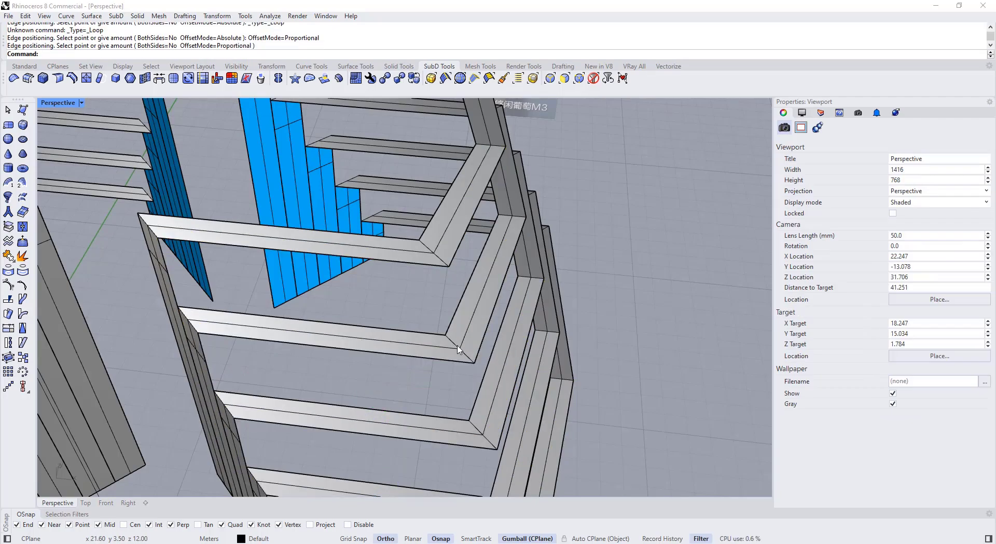
- Shift an edge on the outward curve of the lowest strip slightly outward in smooth display
scroll(498, 301, "down", 6)
right_click_drag(461, 348, 521, 281)
key("Tab")
key("Tab")
key("Tab")
scroll(536, 334, "up", 6)
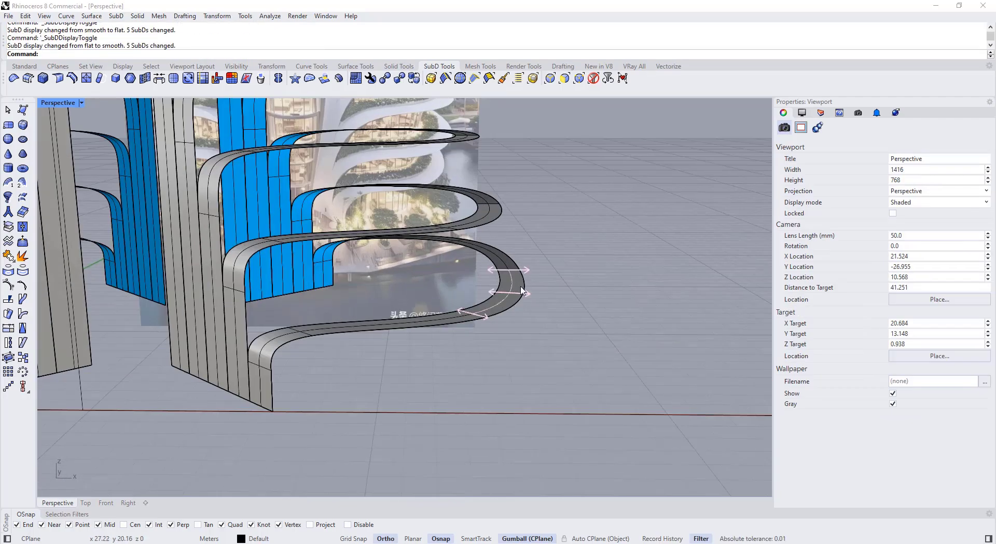
left_click(521, 290, "ctrl+shift")
mouse_move(522, 285)
left_mouse_down()
mouse_move(521, 276)
mouse_move(526, 283)
left_mouse_up()
left_click(560, 298)
- Review the whole set of strips against the reference picture in flat and smooth display
scroll(560, 301, "down", 5)
right_click_drag(559, 313, 520, 349)
scroll(536, 318, "down", 2)
right_click_drag(453, 363, 465, 343)
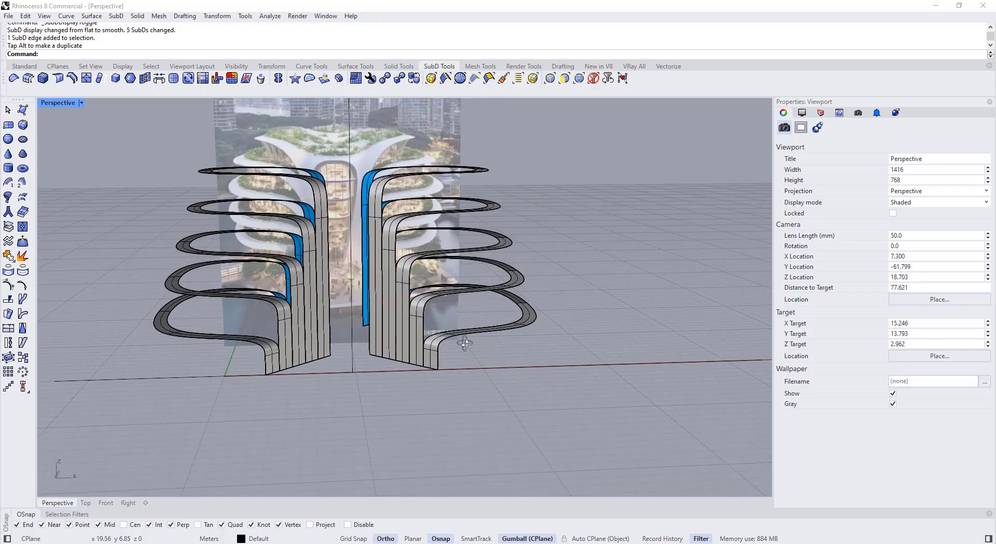
key("Tab")
key("Tab")
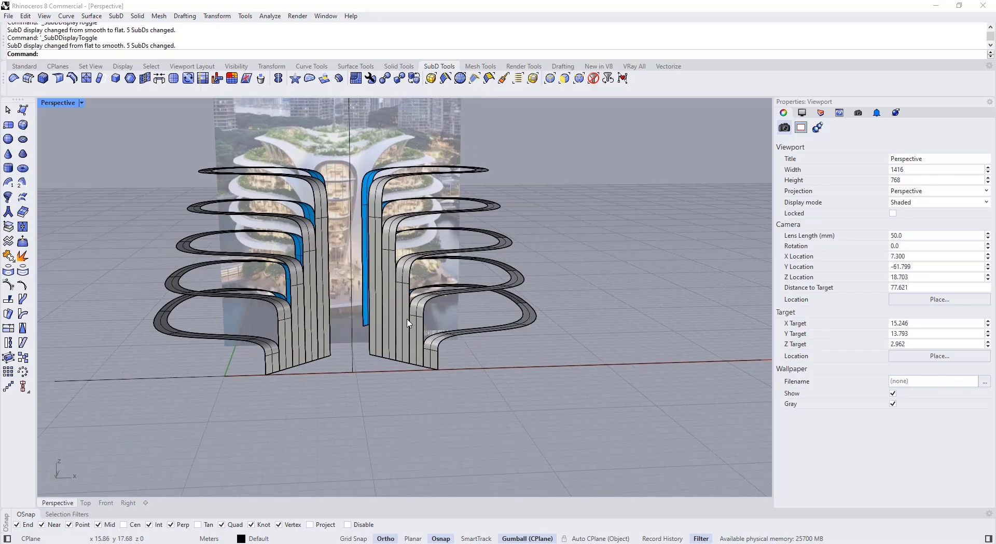
right_click_drag(407, 313, 402, 349)
scroll(401, 351, "down", 2)
right_click_drag(365, 289, 380, 277)
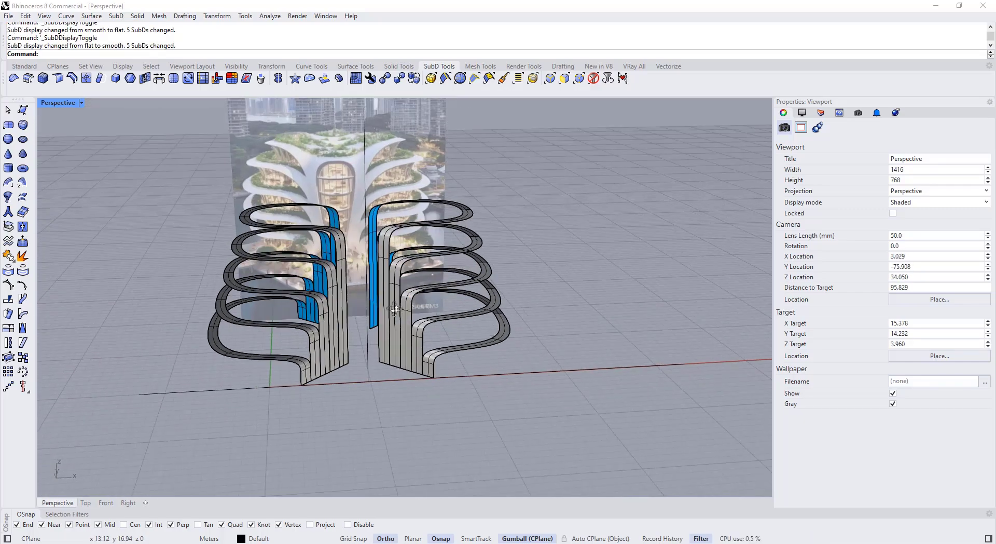
- Try to move the outer bend vertex of the third strip from the bottom down onto the second strip's bend vertex
scroll(411, 325, "up", 8)
scroll(411, 328, "up", 5)
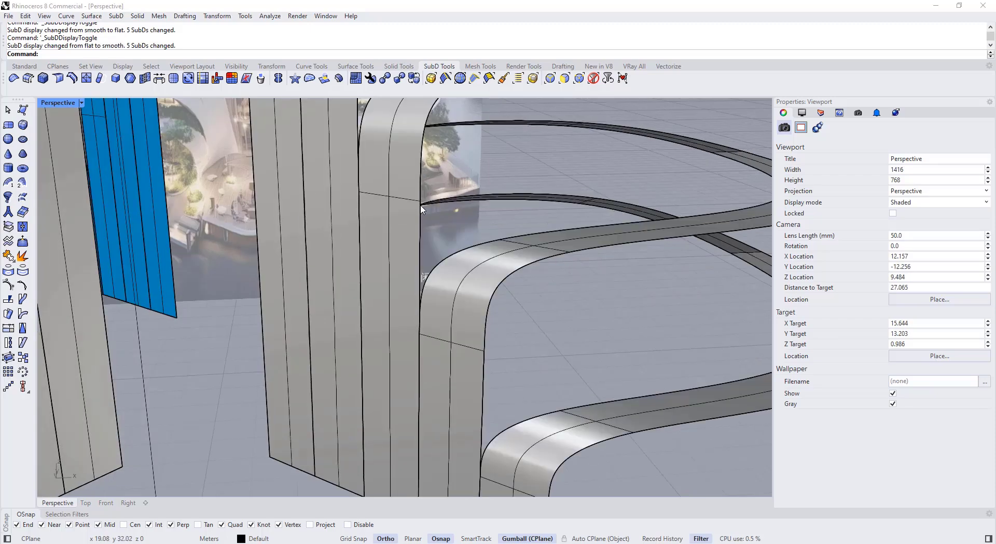
left_click(421, 209, "ctrl+shift")
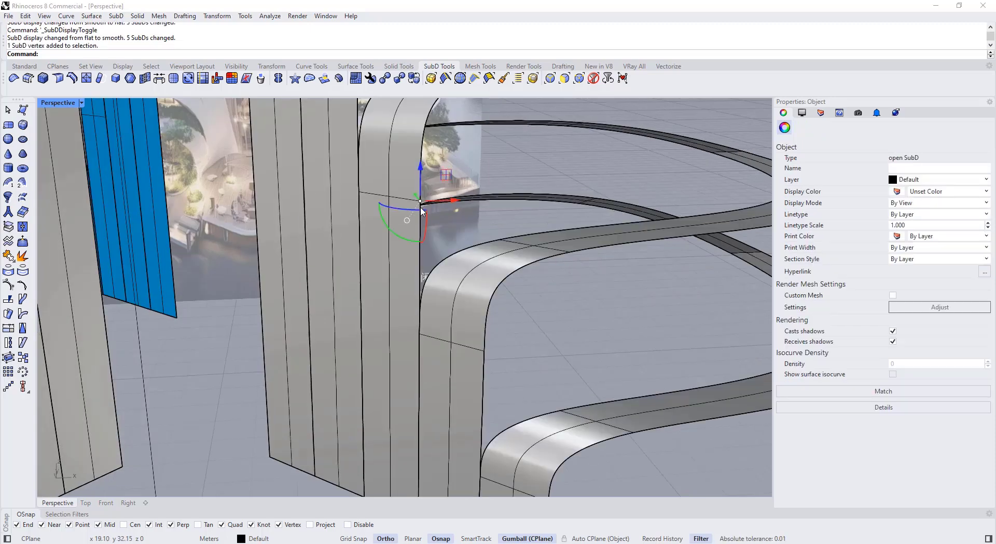
left_click(23, 66)
left_click(22, 299)
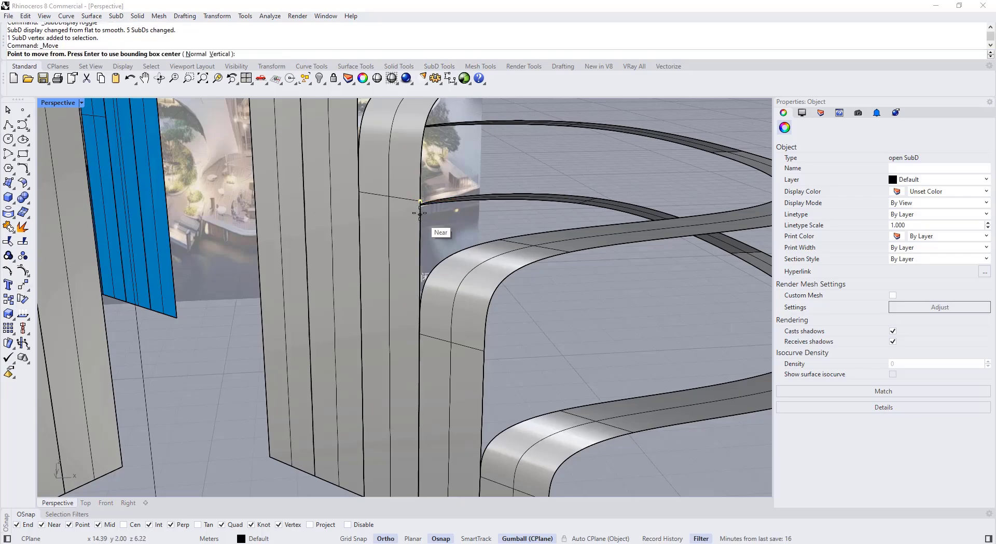
left_click(419, 208)
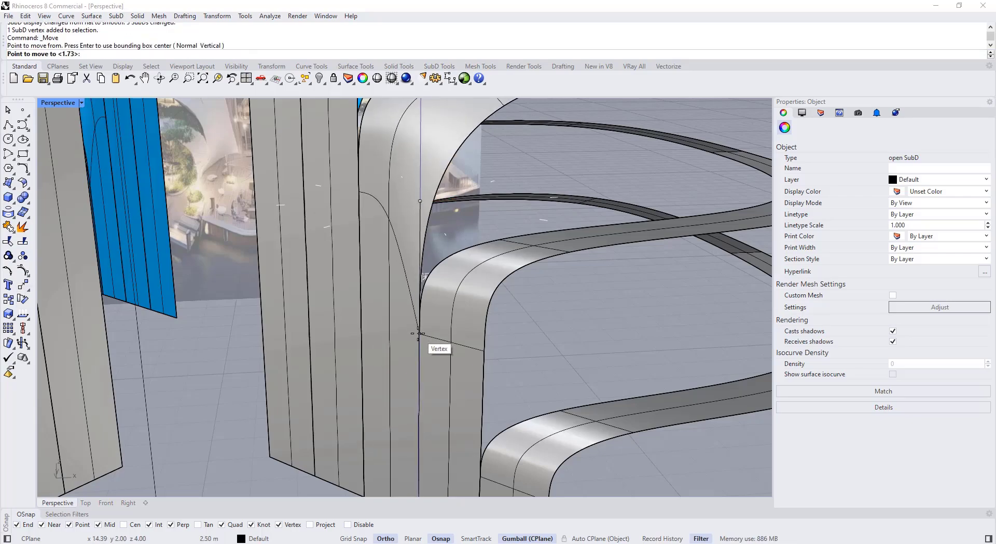
left_click(420, 334)
scroll(421, 332, "down", 5)
scroll(443, 367, "up", 5)
key("Escape")
- Try to move the outer bend vertex of the second strip down onto the lowest strip's bend vertex
left_click(450, 277, "ctrl+shift")
right_click(452, 278)
left_click(450, 274)
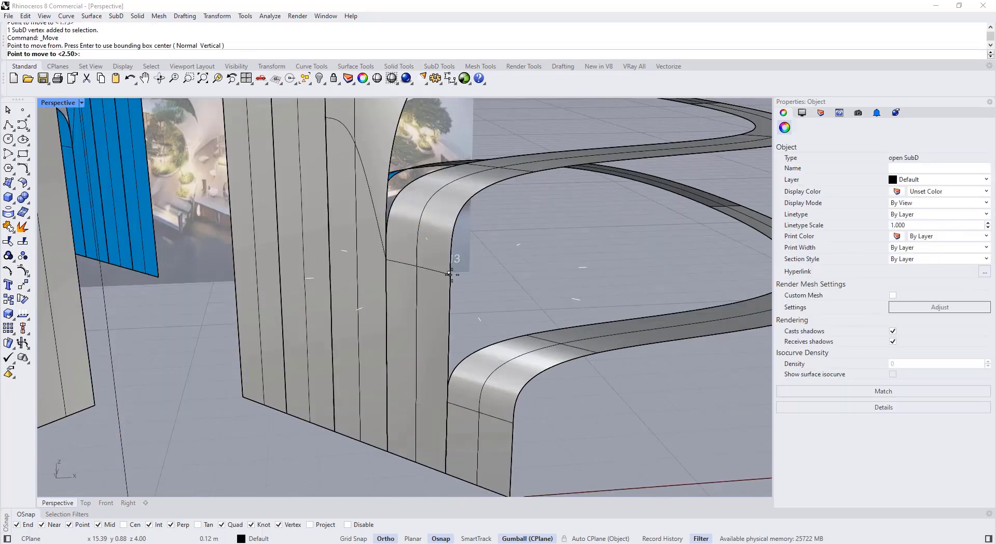
left_click(448, 402)
scroll(444, 399, "down", 5)
- Undo the vertex moves on the second and third strips
key("Tab")
left_click(531, 426)
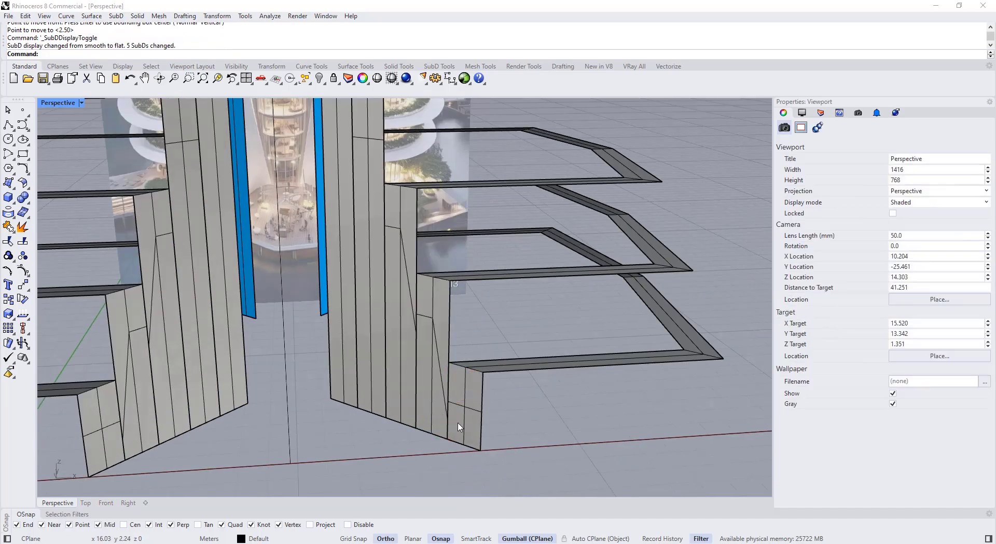
key("ctrl+z")
key("ctrl+z")
left_click(496, 411)
- In flat SubD display, move the second strip's outer bend vertex down onto the adjoining bend vertex of the lowest strip
key("Tab")
key("Tab")
right_click_drag(455, 400, 495, 377)
scroll(498, 345, "up", 5)
scroll(503, 297, "down", 5)
scroll(502, 287, "up", 3)
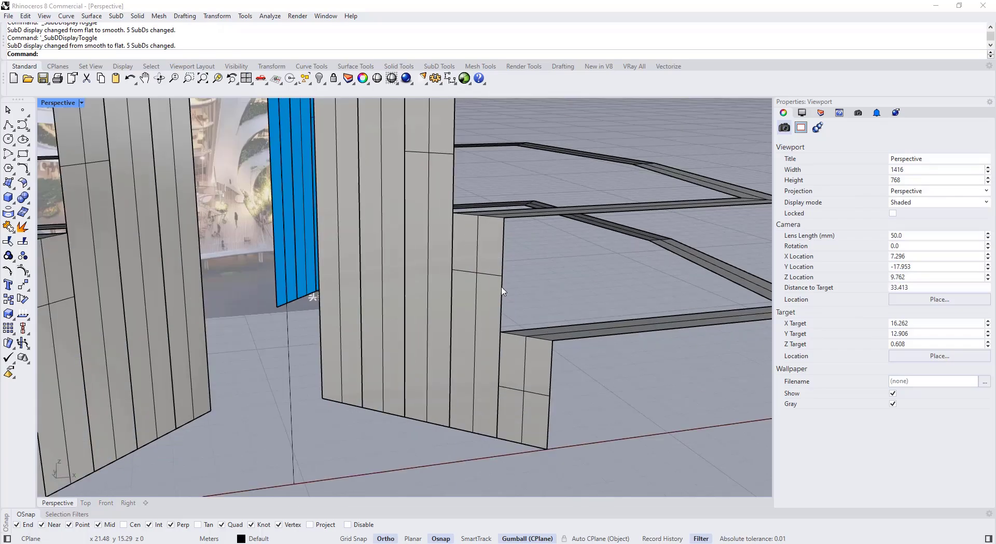
left_click(502, 277, "ctrl+shift")
type("m")
key("Return")
left_click(501, 276)
left_click(499, 387)
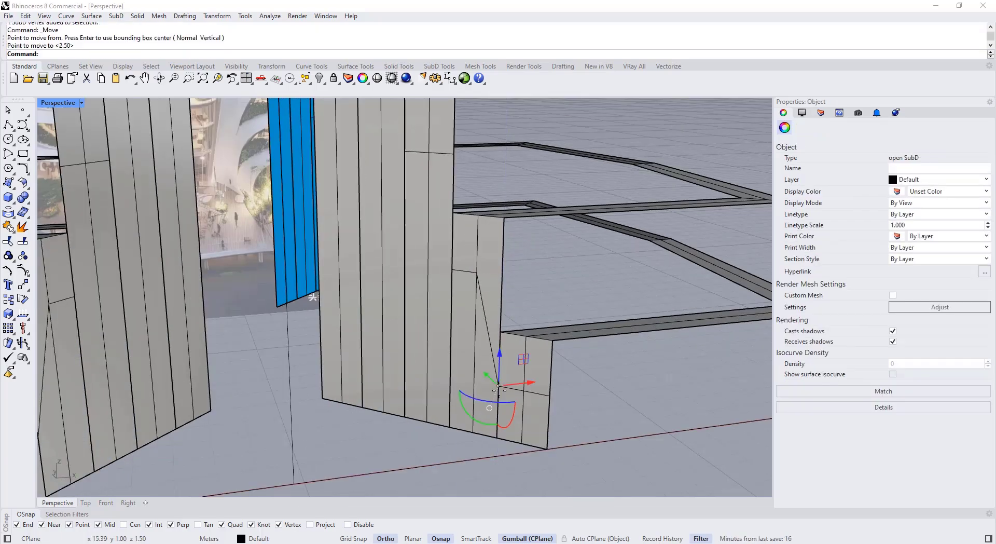
key("Escape")
- Move the third strip's outer bend vertex down to the adjoining bend vertex of the second strip
right_click_drag(449, 204, 431, 250, "shift")
left_click(430, 225, "ctrl+shift")
type("m")
key("Return")
left_click(429, 226)
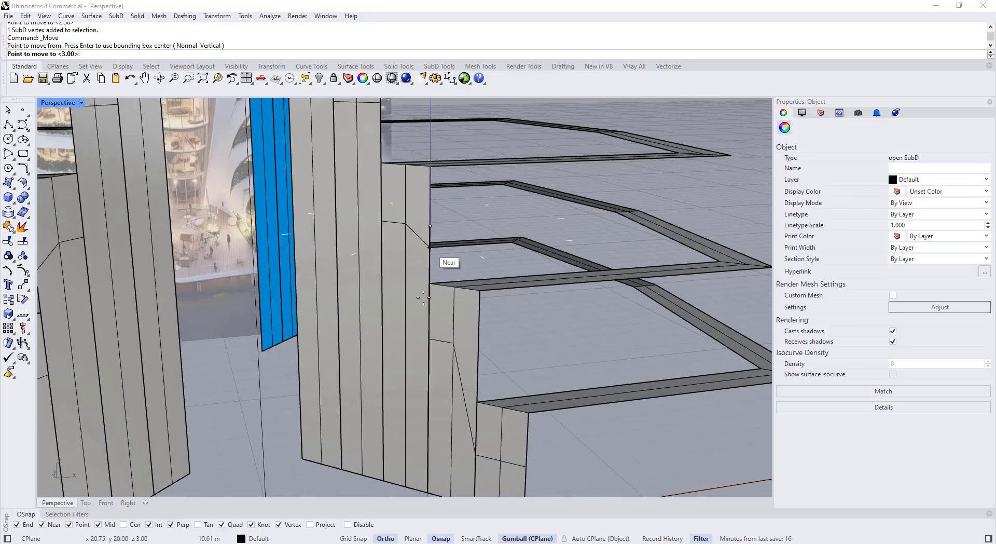
left_click(429, 338)
key("Escape")
- Move the fourth strip's outer bend vertex down onto the adjoining bend vertex of the third strip
right_click_drag(378, 131, 368, 196, "shift")
left_click(368, 196, "ctrl+shift")
key("Escape")
left_click(367, 194, "ctrl+shift")
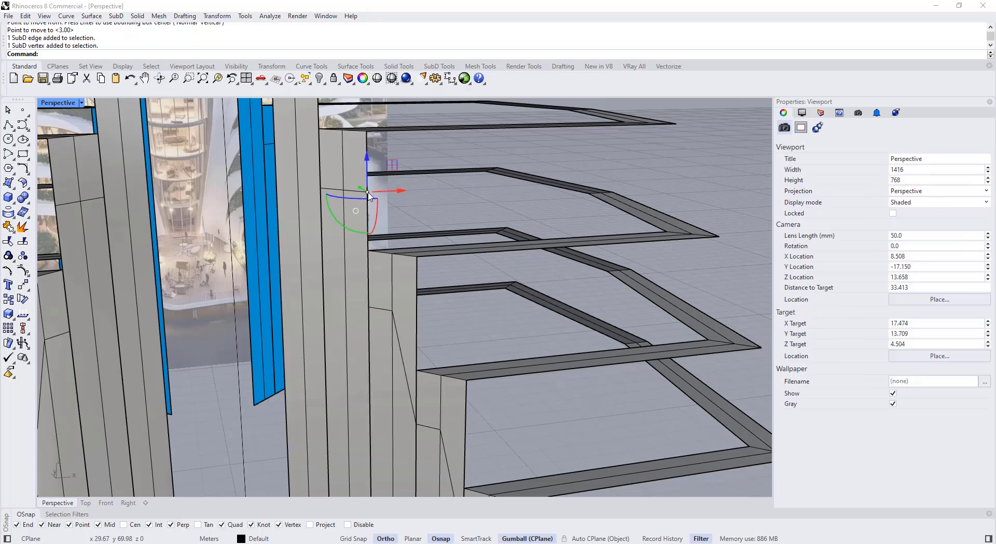
type("m")
key("Return")
left_click(368, 192)
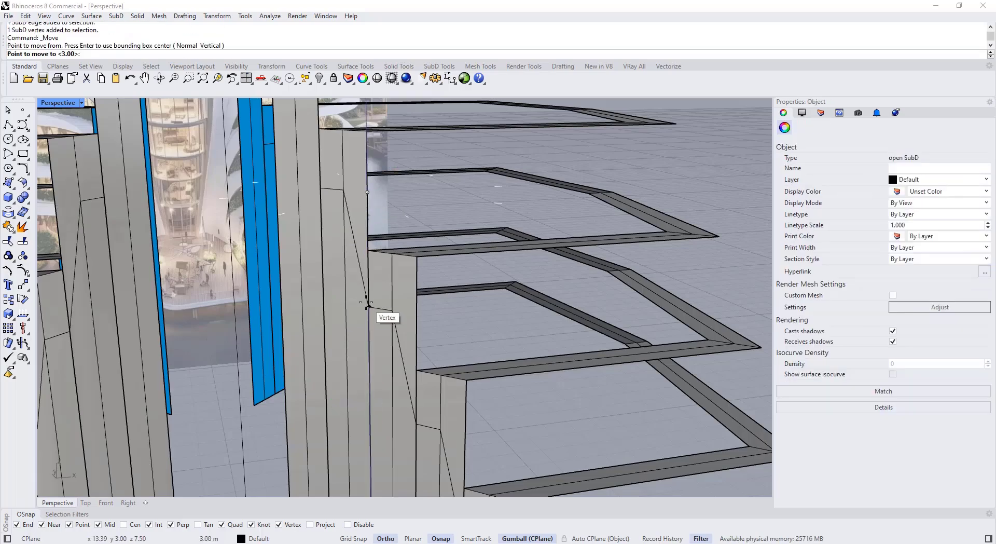
left_click(366, 302)
scroll(412, 324, "down", 5)
key("Escape")
- Move the top strip's outer bend vertex down onto the adjoining bend vertex of the fourth strip
right_click_drag(390, 303, 393, 323)
scroll(355, 217, "up", 5)
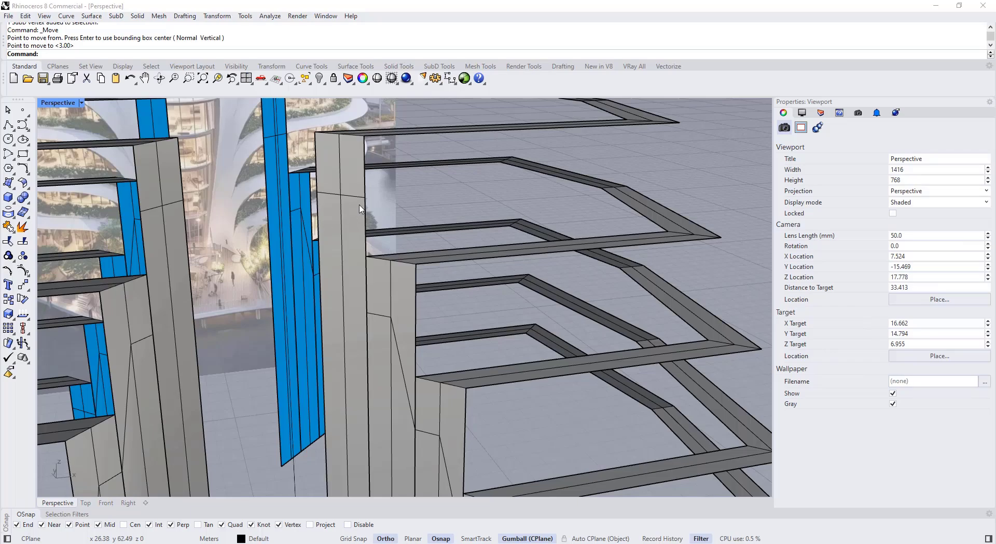
left_click(366, 207, "ctrl+shift")
key("Return")
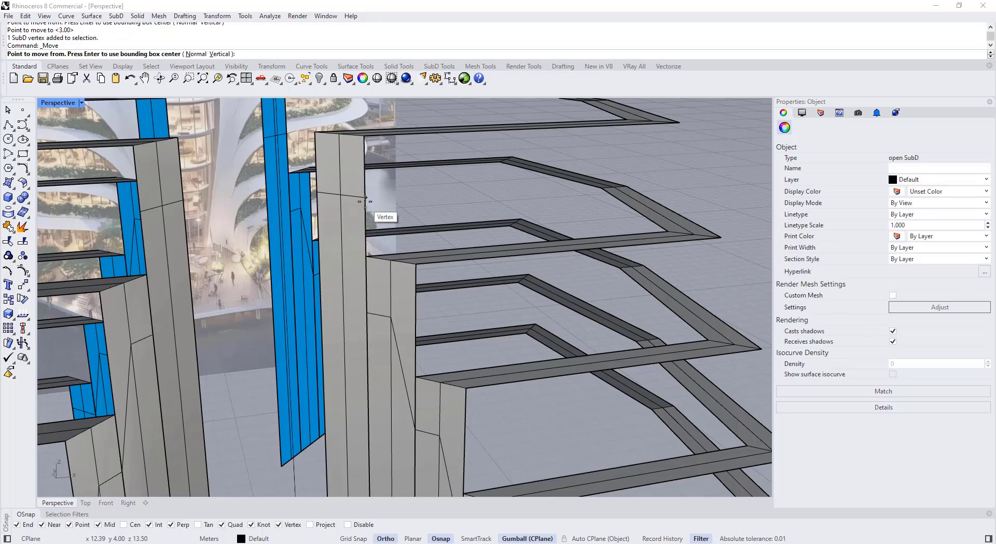
left_click(366, 198)
left_click(368, 311)
scroll(377, 290, "down", 6)
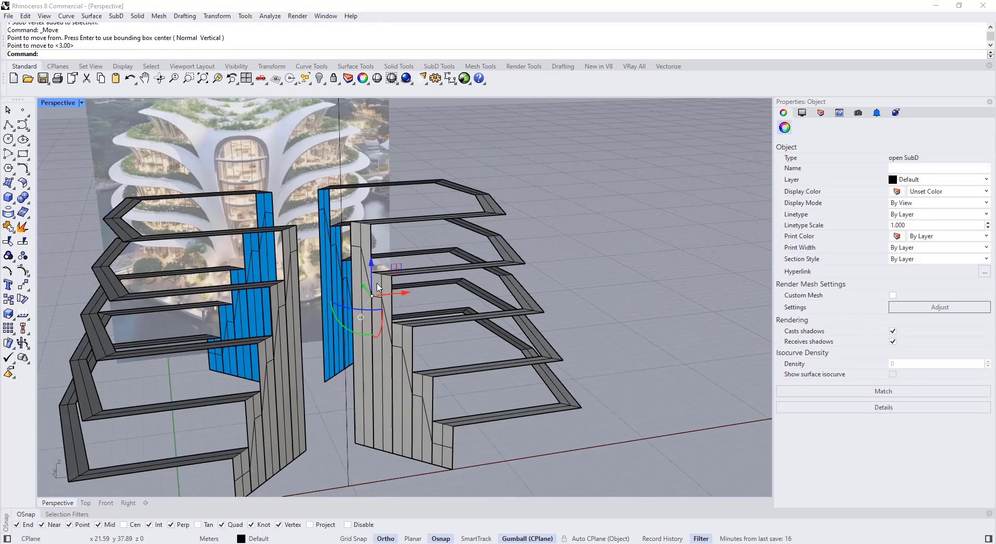
key("Escape")
- Examine the stepped bends of all five strips in smooth and flat SubD display against the reference picture
right_click_drag(386, 325, 313, 280)
key("Tab")
key("Tab")
key("Tab")
scroll(369, 322, "up", 2)
scroll(374, 293, "down", 2)
key("Tab")
scroll(353, 308, "up", 6)
scroll(346, 325, "up", 4)
scroll(345, 327, "down", 16)
scroll(351, 262, "down", 4)
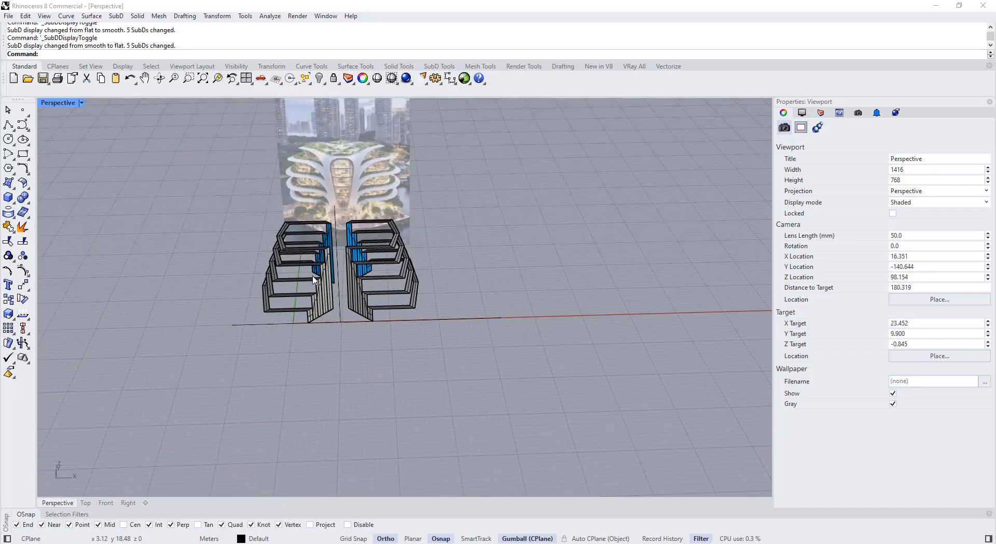
left_click(435, 68)
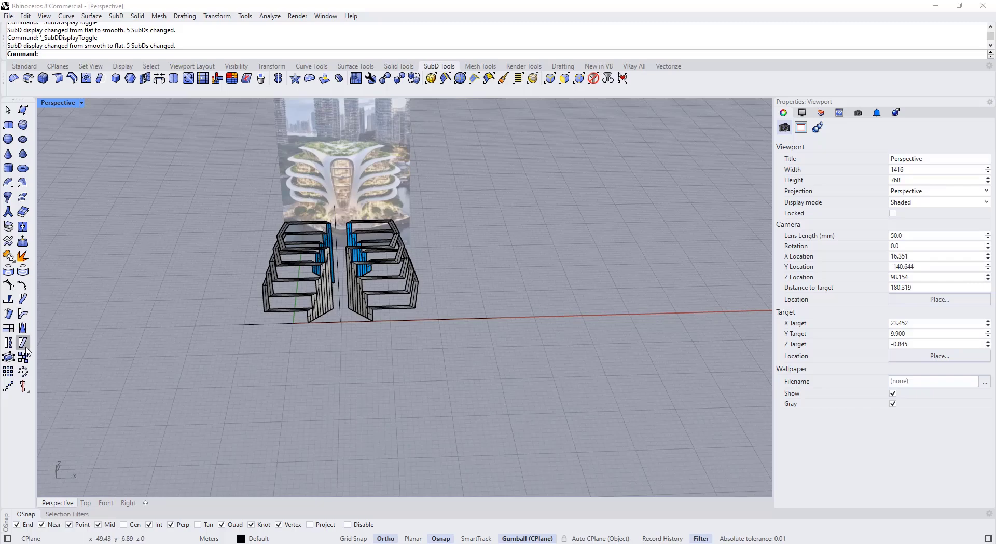
right_click_drag(324, 345, 387, 340)
scroll(383, 280, "up", 4)
right_click_drag(383, 281, 337, 257)
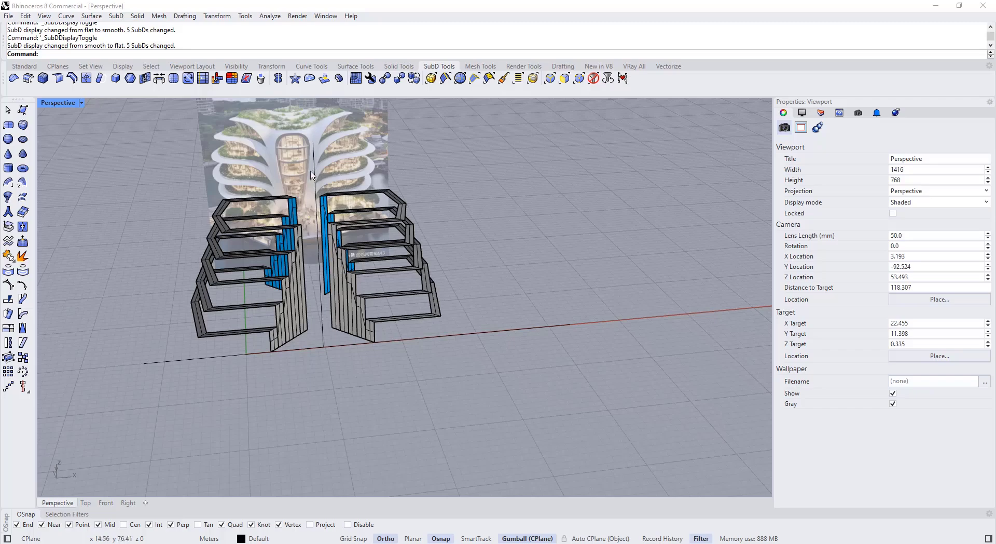
scroll(335, 288, "up", 4)
scroll(381, 349, "up", 6)
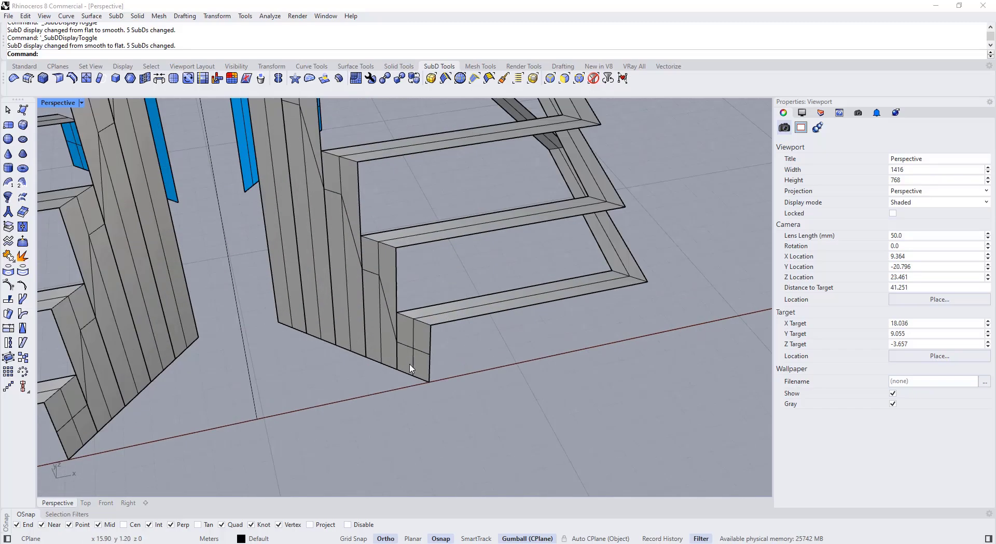
left_click(423, 369, "ctrl+shift")
scroll(416, 339, "up", 6)
left_click(432, 371, "ctrl+shift")
left_click(409, 363, "ctrl+shift")
left_click(404, 399, "ctrl+shift")
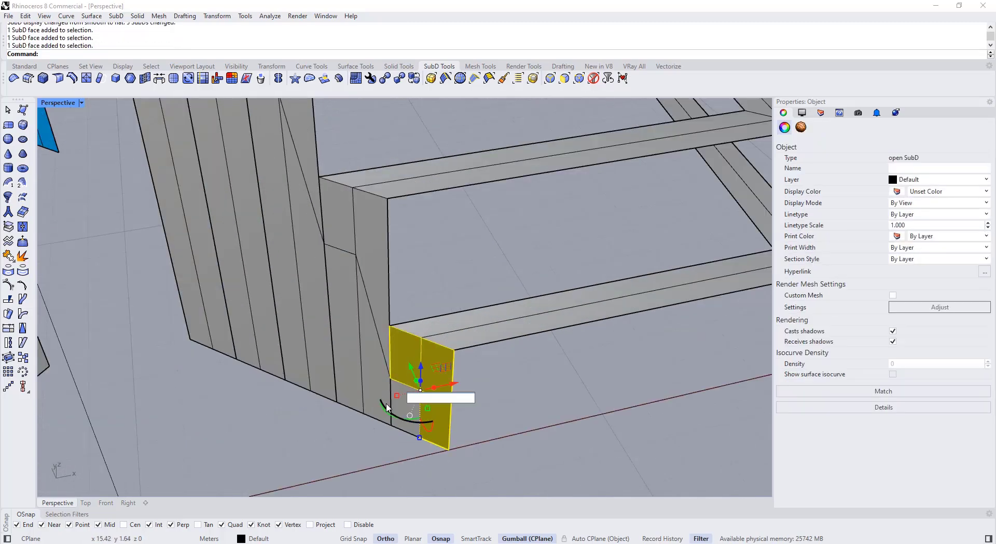
scroll(392, 412, "up", 7)
left_click(405, 410, "ctrl+shift")
scroll(393, 414, "down", 10)
scroll(364, 341, "up", 7)
left_click(383, 259, "ctrl+shift")
left_click(351, 244, "ctrl+shift")
left_click(354, 322, "ctrl+shift")
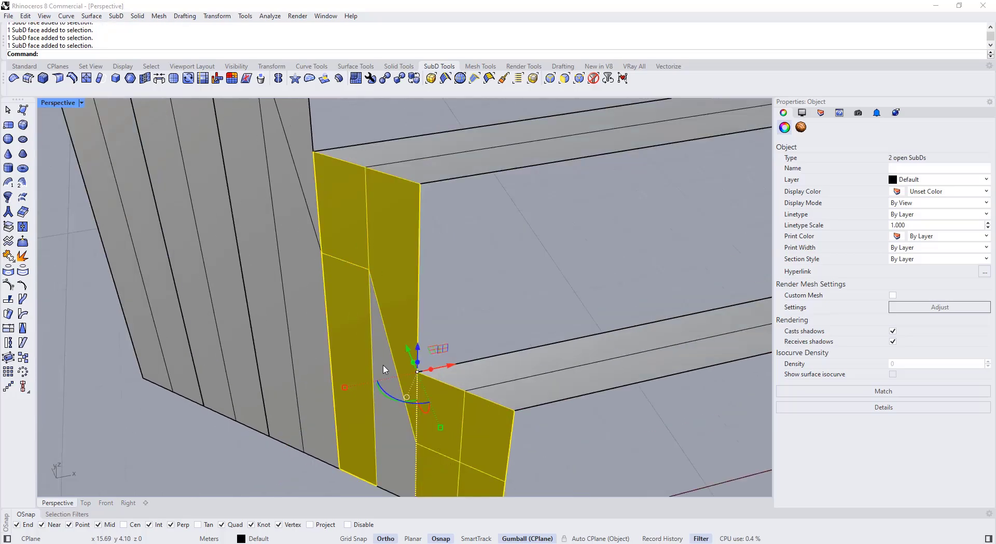
left_click(386, 370, "ctrl+shift")
scroll(390, 372, "down", 14)
right_click_drag(391, 373, 403, 331)
key("Escape")
- In the Front view with projected snaps, shear the right half's front uprights about 4° from their top inner vertex, swinging the base towards the centre
left_click_drag(391, 227, 429, 435, "ctrl+shift")
right_click_drag(431, 432, 485, 334)
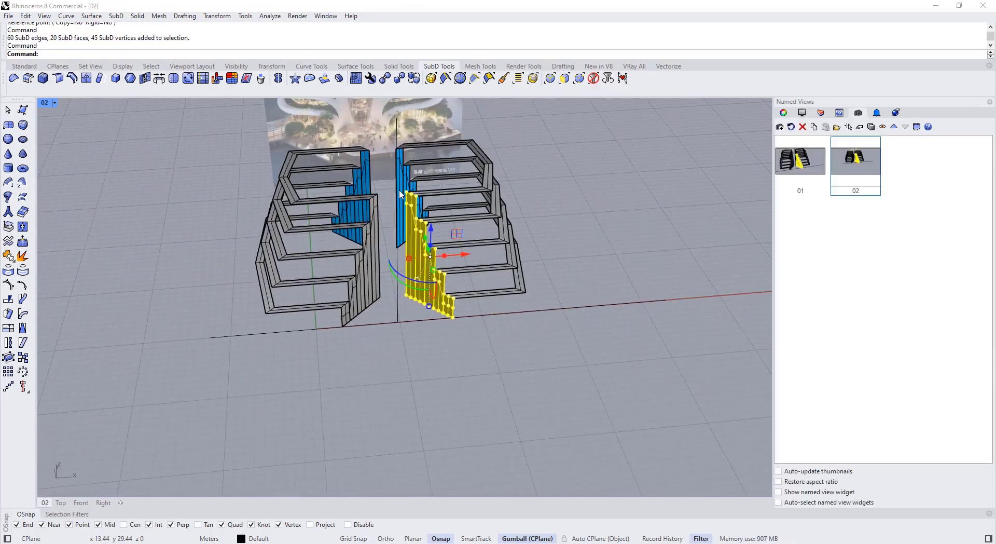
key("ctrl+Tab")
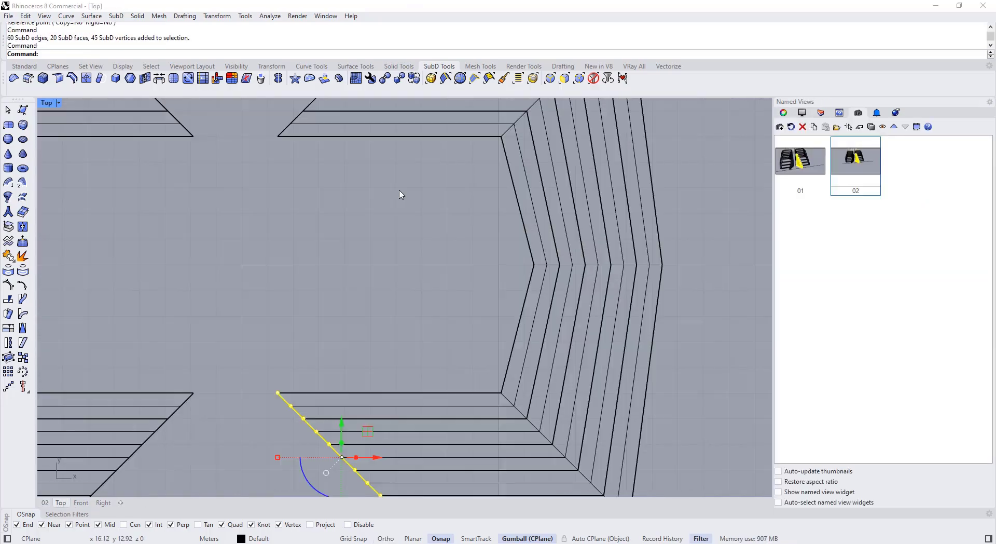
key("ctrl+Tab")
right_click_drag(415, 277, 472, 284)
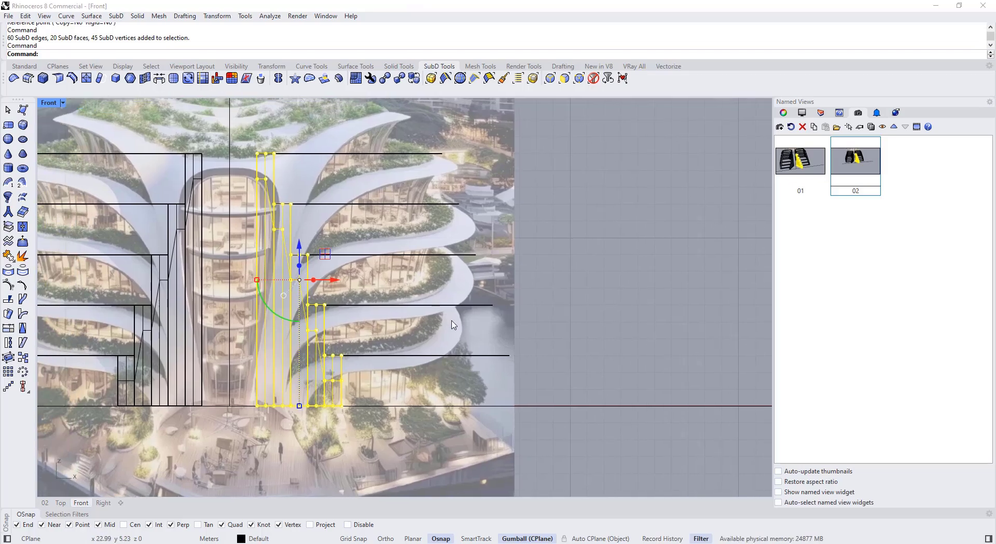
right_click_drag(344, 440, 386, 437)
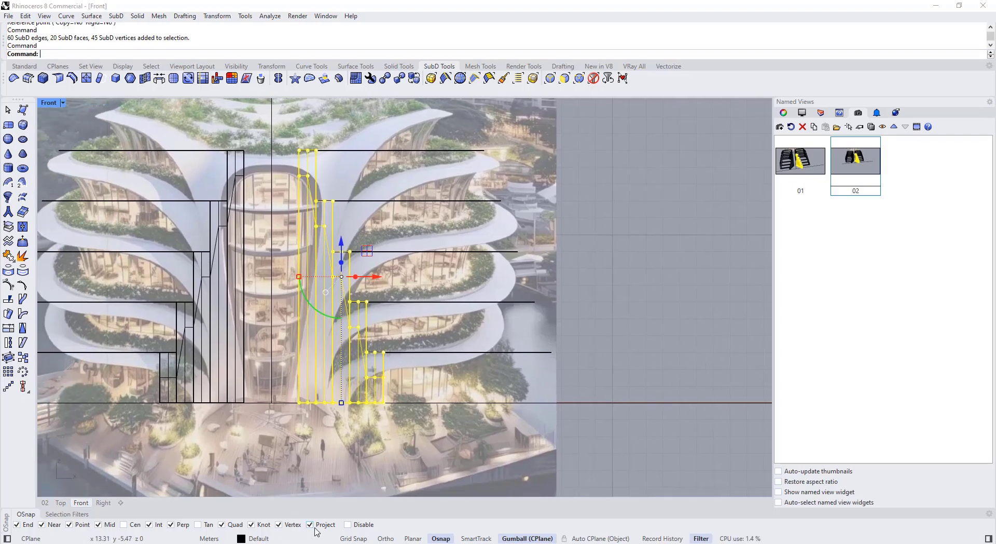
left_click(23, 342)
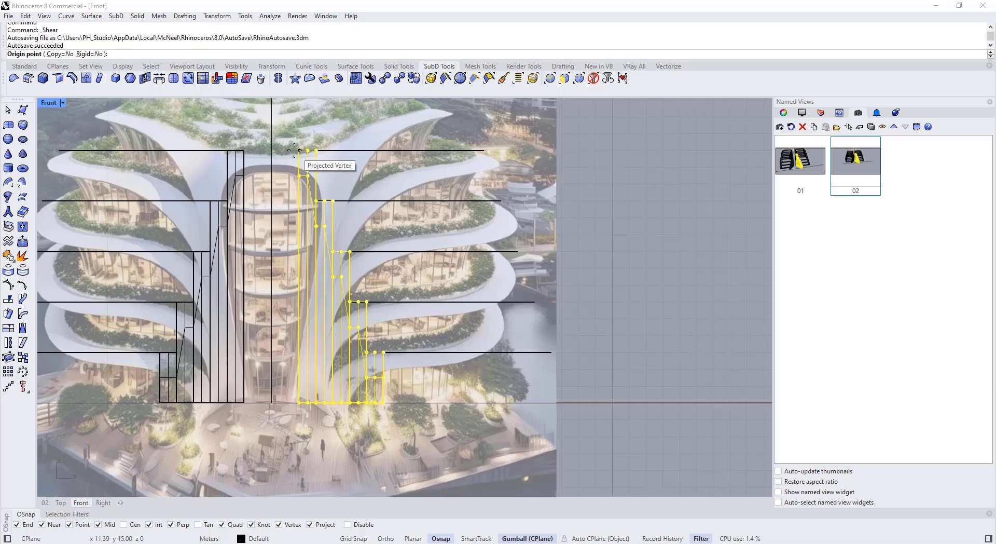
left_click(295, 150)
left_click(300, 403)
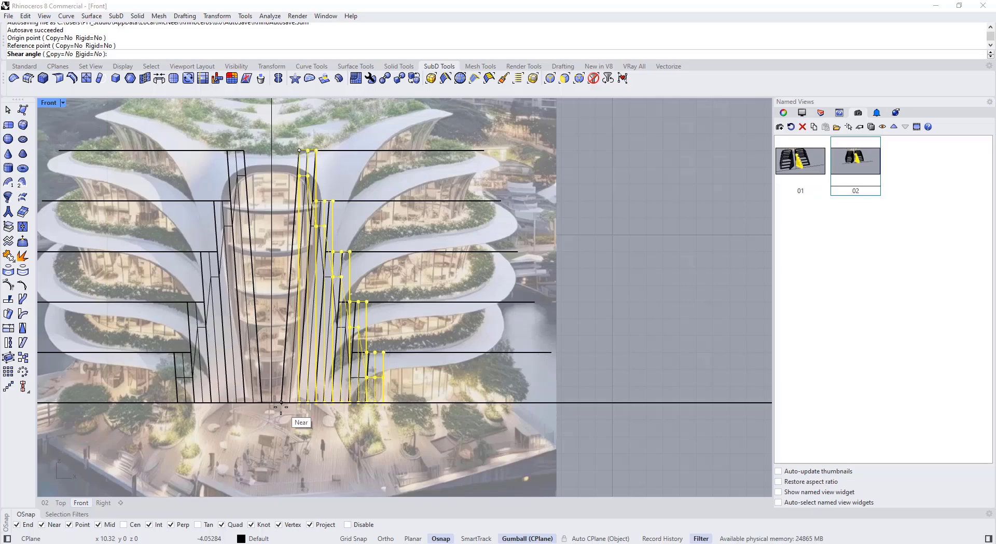
left_click(281, 402)
left_click(279, 132)
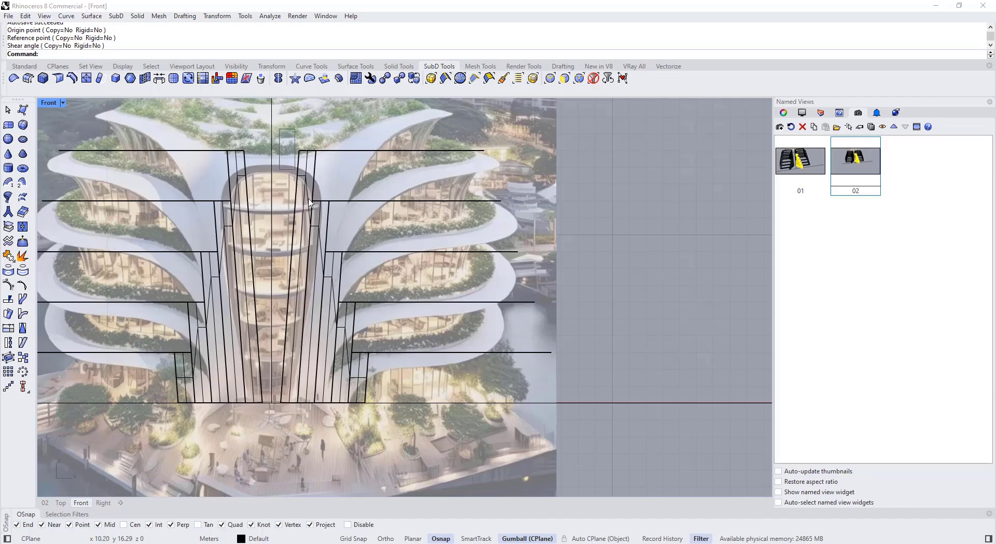
- Move the entire right half of the strips 1.2 m outward along X in the Front view
left_click_drag(278, 128, 579, 486)
left_click_drag(455, 279, 470, 280)
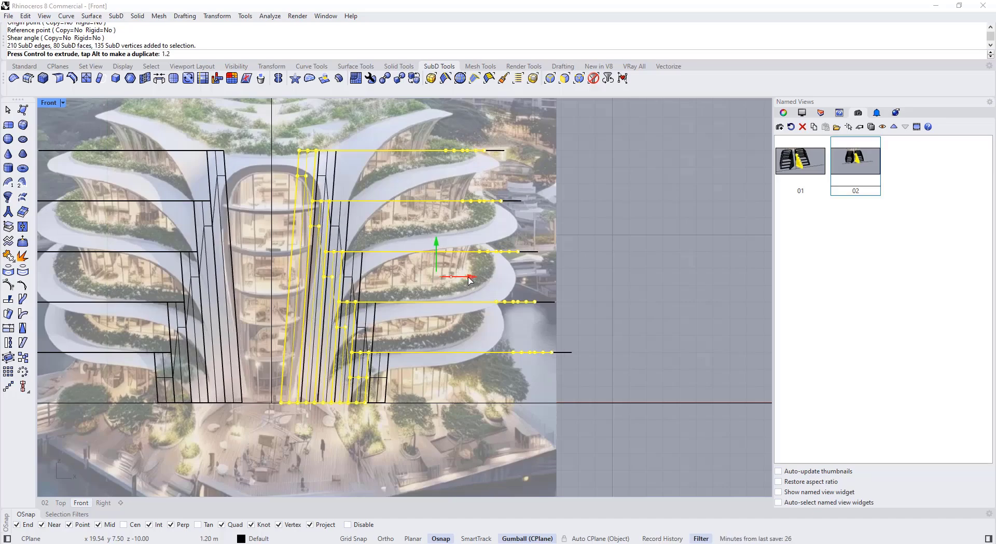
key("Return")
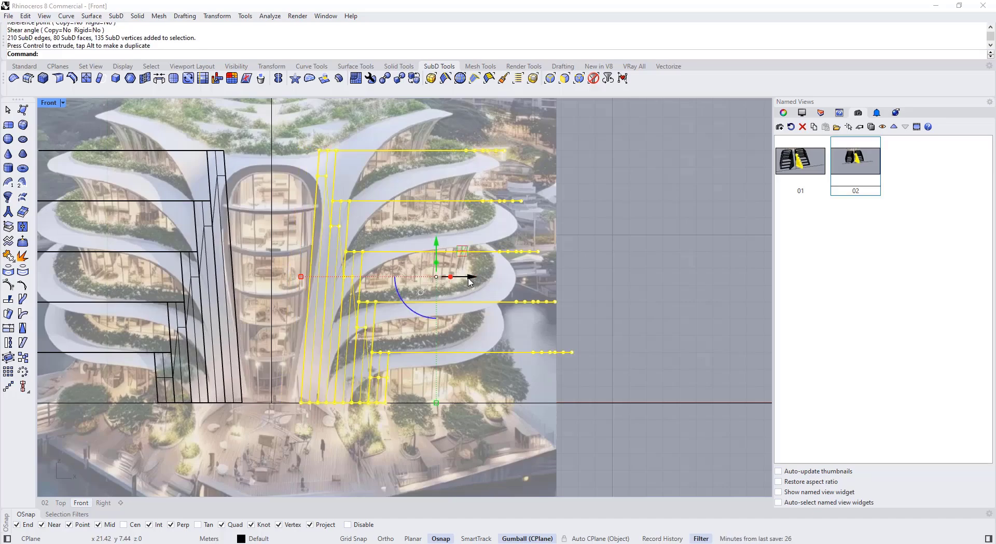
key("Escape")
- Compare the smoothed strips with the reference picture in the Front view and examine them in perspective in both SubD displays
scroll(634, 284, "down", 2)
key("Tab")
key("Tab")
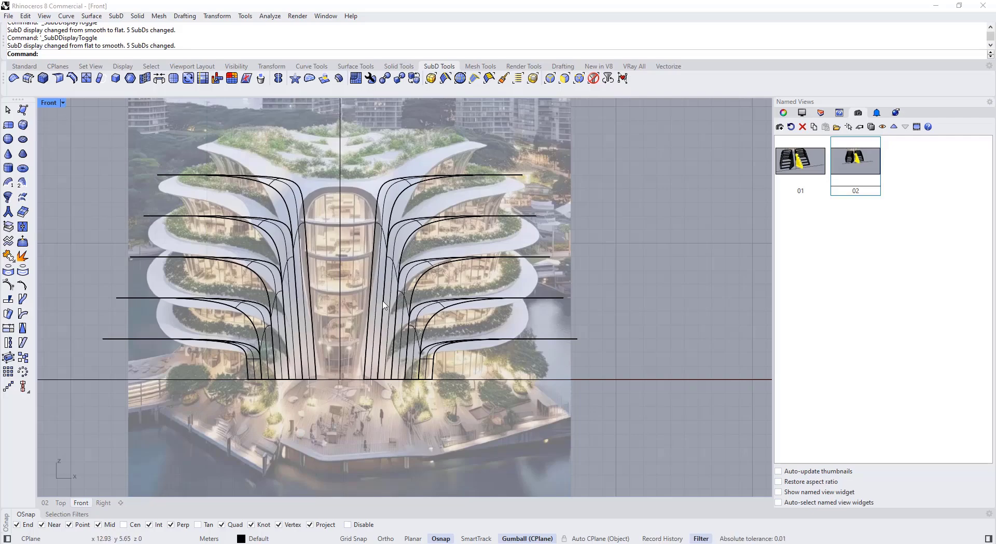
double_click(50, 107)
double_click(416, 104)
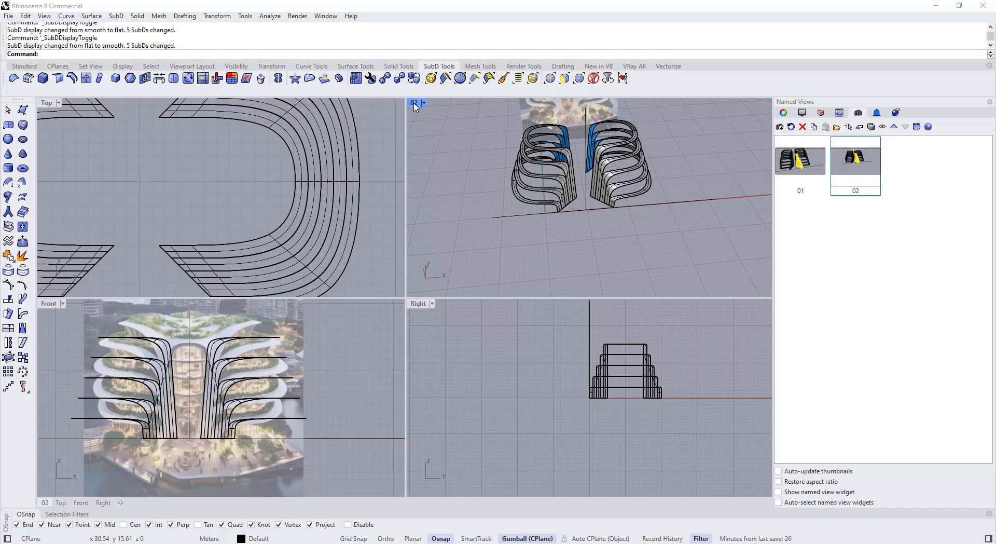
right_click_drag(371, 208, 391, 244)
scroll(395, 254, "up", 2)
scroll(451, 318, "up", 3)
right_click_drag(464, 326, 378, 272)
key("Tab")
key("Tab")
key("Tab")
scroll(447, 375, "up", 7)
scroll(471, 384, "down", 7)
- Bend the right half's front uprights slightly forward, using a spine from the outermost to the innermost base vertex
left_click_drag(380, 251, 408, 440)
right_click_drag(407, 440, 394, 350)
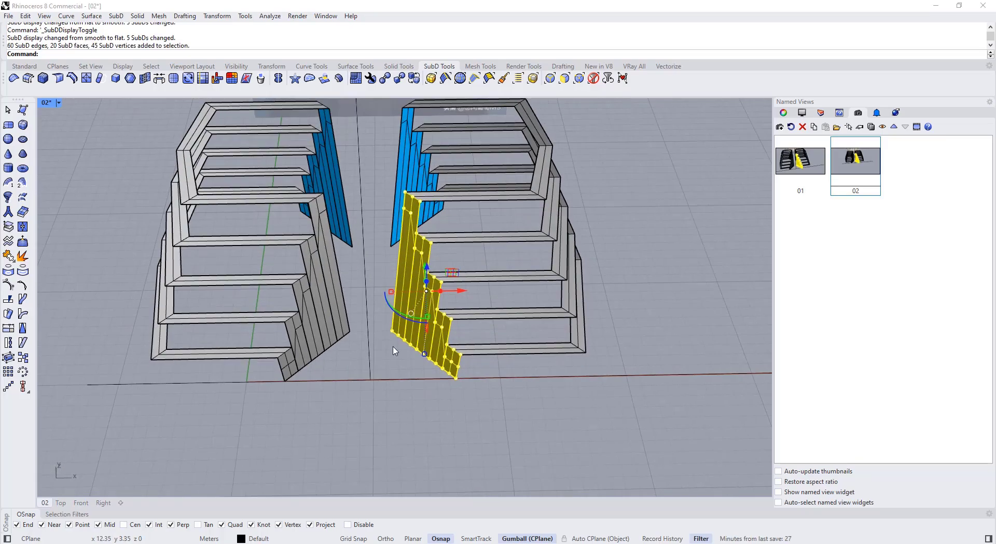
left_click(22, 314)
scroll(468, 408, "up", 4)
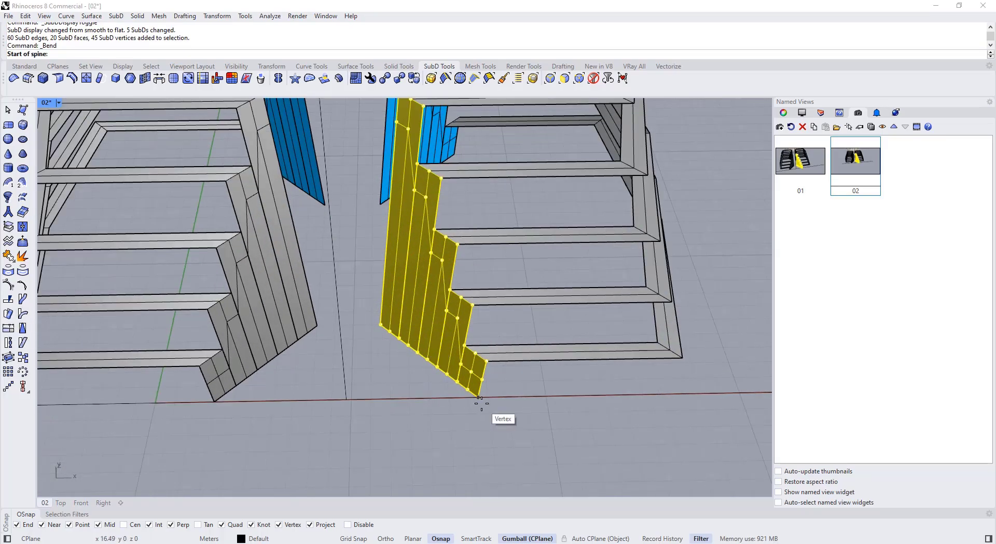
left_click(479, 398)
left_click(380, 325)
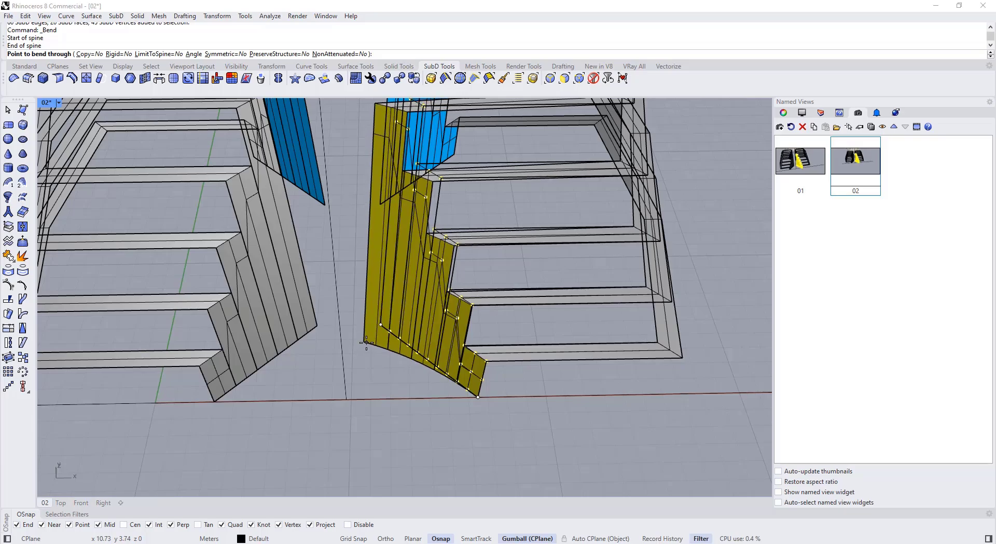
left_click(367, 342)
scroll(396, 453, "down", 2)
left_click(386, 423)
- Shift the right half of the strips slightly outward along X and switch the SubDs to smooth display
right_click_drag(385, 423, 375, 396)
left_click_drag(367, 159, 541, 455, "ctrl+shift")
left_click_drag(494, 271, 504, 271)
left_click(469, 444)
right_click_drag(468, 445, 480, 427)
key("Tab")
key("Tab")
key("Tab")
scroll(406, 306, "up", 7)
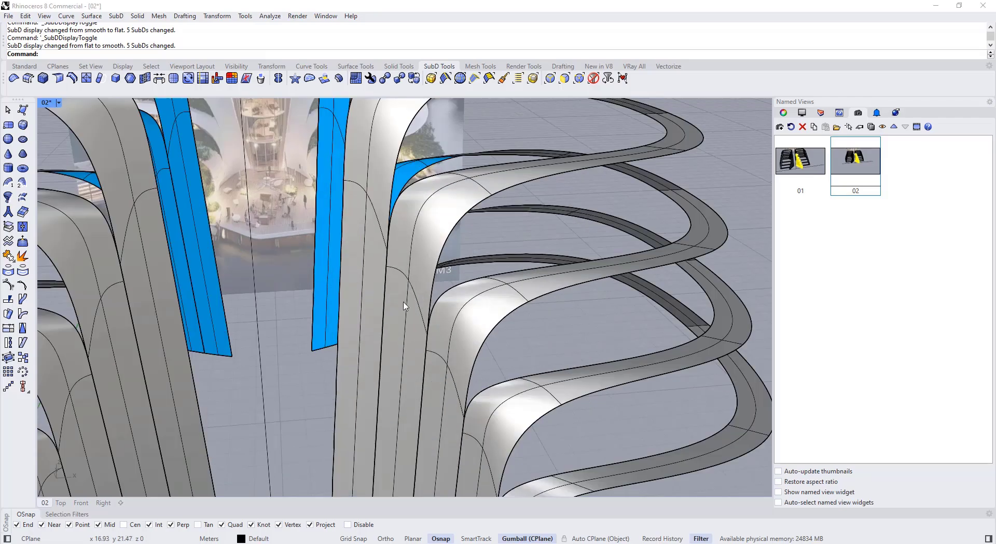
scroll(421, 367, "down", 6)
right_click_drag(420, 370, 439, 346)
scroll(473, 323, "down", 4)
left_click(410, 301)
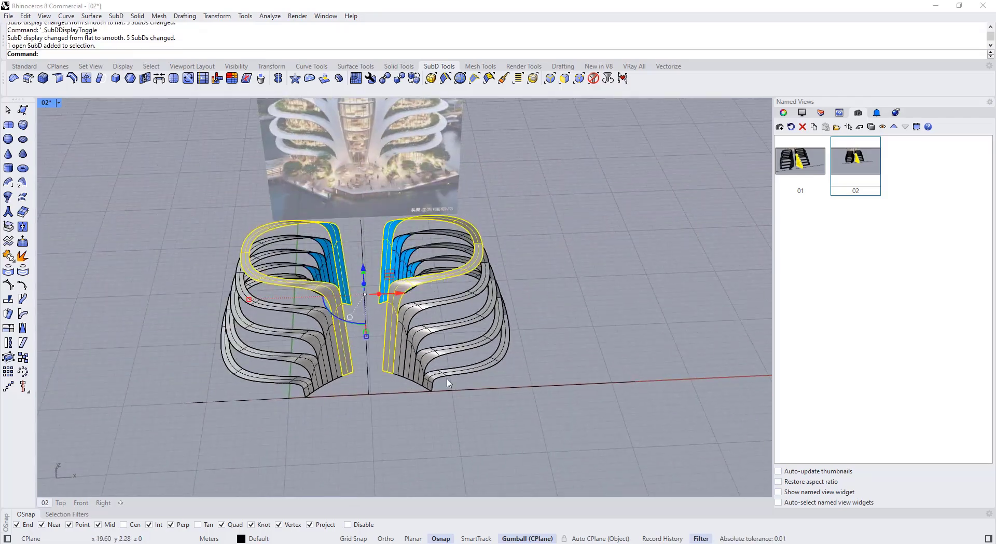
left_click(447, 381)
scroll(447, 380, "down", 3)
right_click_drag(441, 381, 410, 376)
scroll(363, 363, "down", 4)
left_click_drag(244, 265, 410, 381)
left_click(338, 385)
scroll(318, 363, "up", 6)
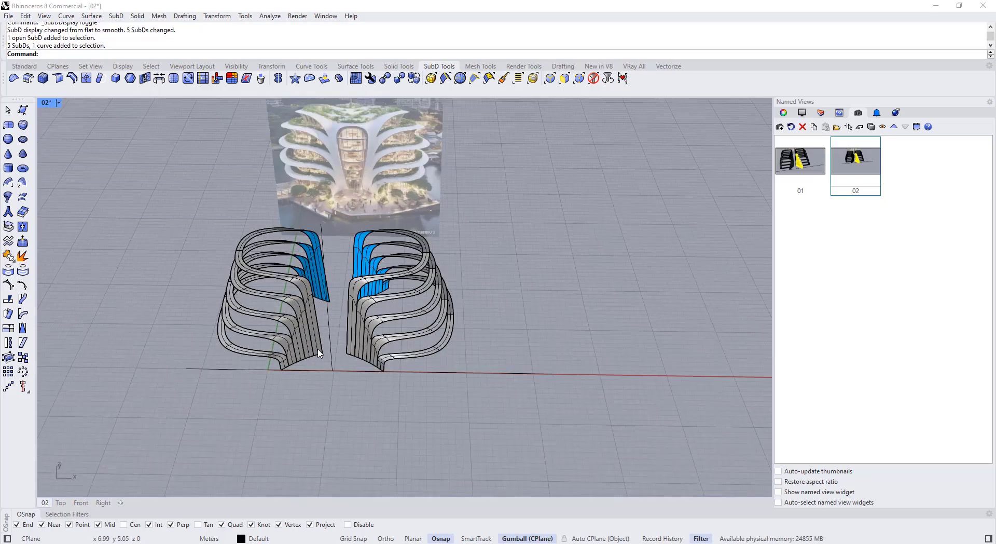
- Duplicate all the strips together with their centre line and place the copy beside the original along X
scroll(310, 326, "down", 2)
right_click_drag(310, 326, 217, 235)
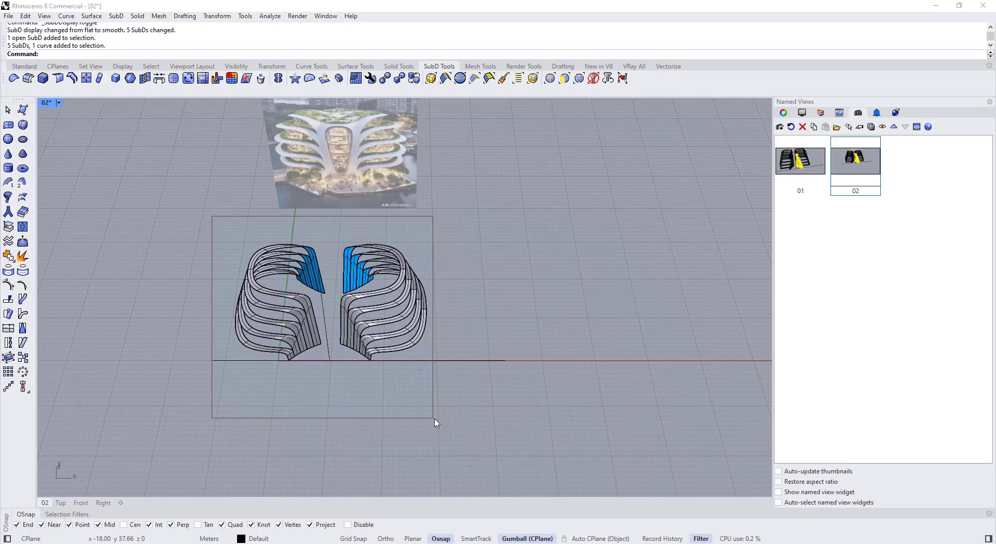
left_click_drag(436, 422, 435, 421)
scroll(389, 383, "down", 2)
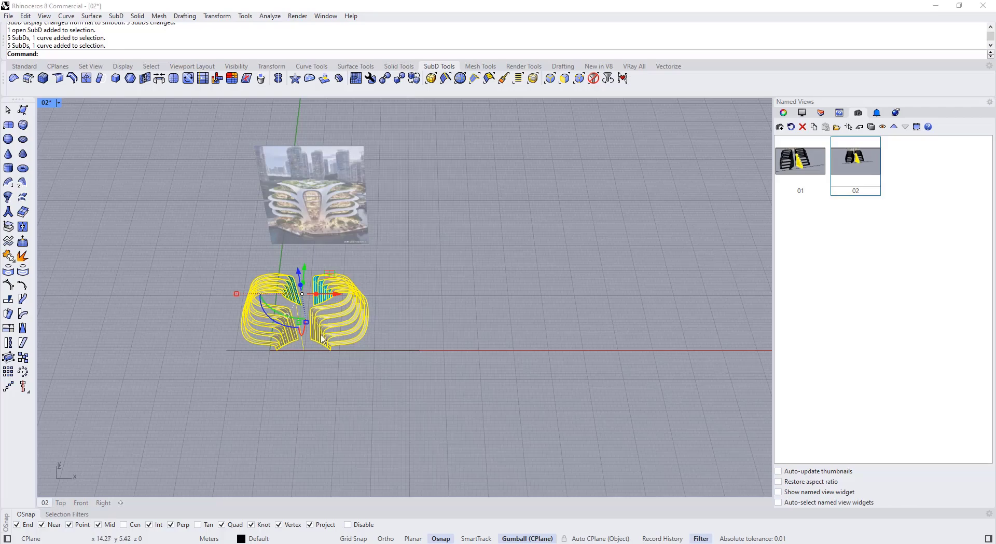
left_click_drag(337, 296, 551, 297, "alt")
left_click(576, 388)
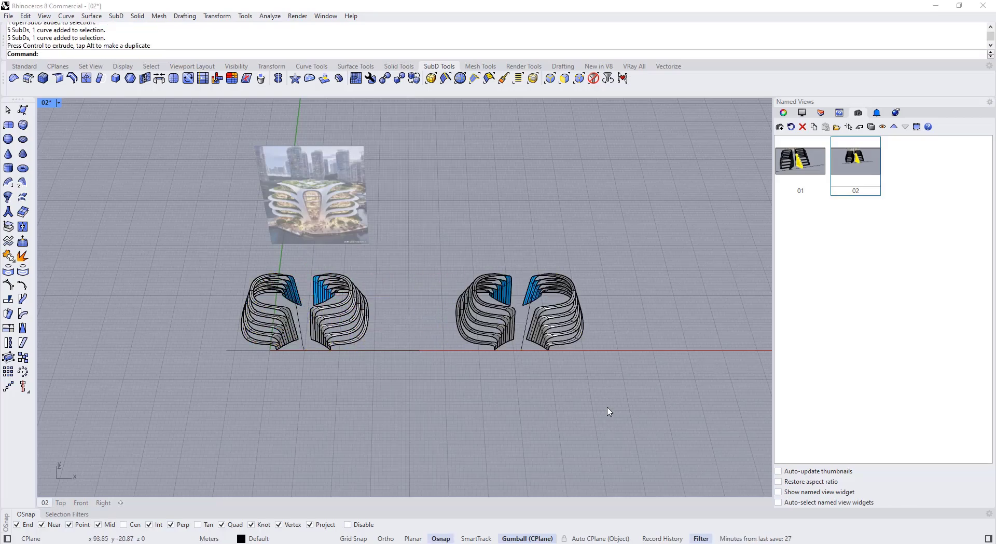
- Stretch the outer end of the copied set's lowest strip outward along X
right_click_drag(608, 410, 614, 357)
scroll(614, 357, "up", 7)
scroll(519, 360, "down", 4)
right_click_drag(489, 348, 479, 361)
right_click_drag(447, 332, 506, 332)
scroll(538, 319, "up", 6)
scroll(507, 333, "up", 12)
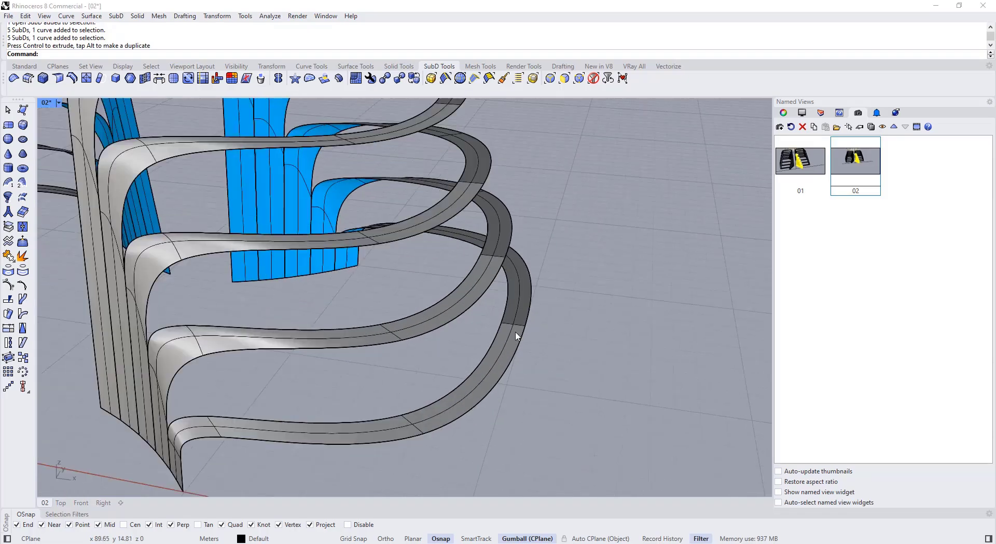
left_click_drag(603, 337, 513, 245, "ctrl+shift")
scroll(512, 259, "down", 5)
left_click_drag(558, 278, 656, 295)
left_click(686, 390)
- Stretch the outer end of the copied set's second-lowest strip outward along X
scroll(687, 390, "down", 7)
right_click_drag(680, 387, 623, 329)
scroll(581, 283, "up", 6)
mouse_move(583, 277)
right_mouse_down()
mouse_move(593, 297)
mouse_move(596, 278)
right_mouse_up()
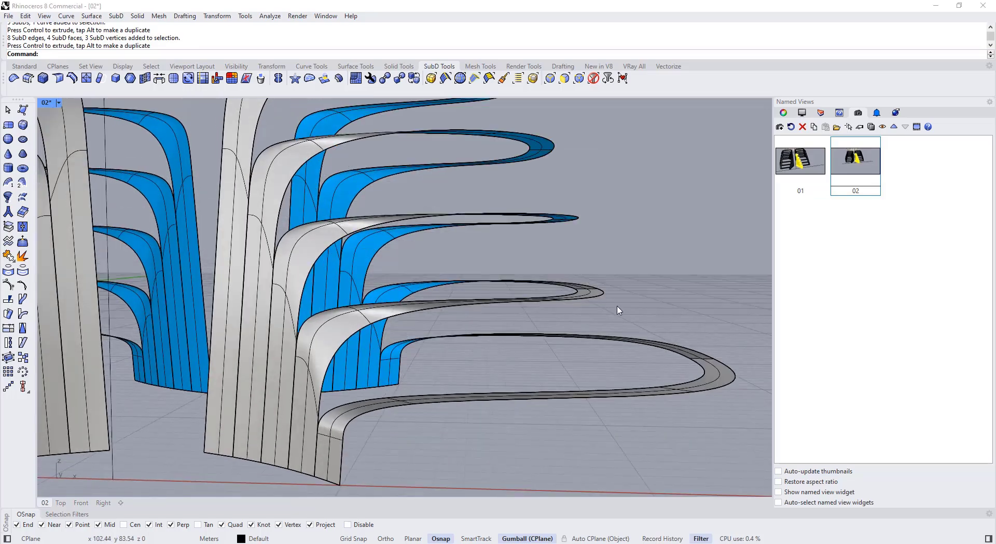
left_click_drag(622, 314, 641, 291, "ctrl+shift")
key("Escape")
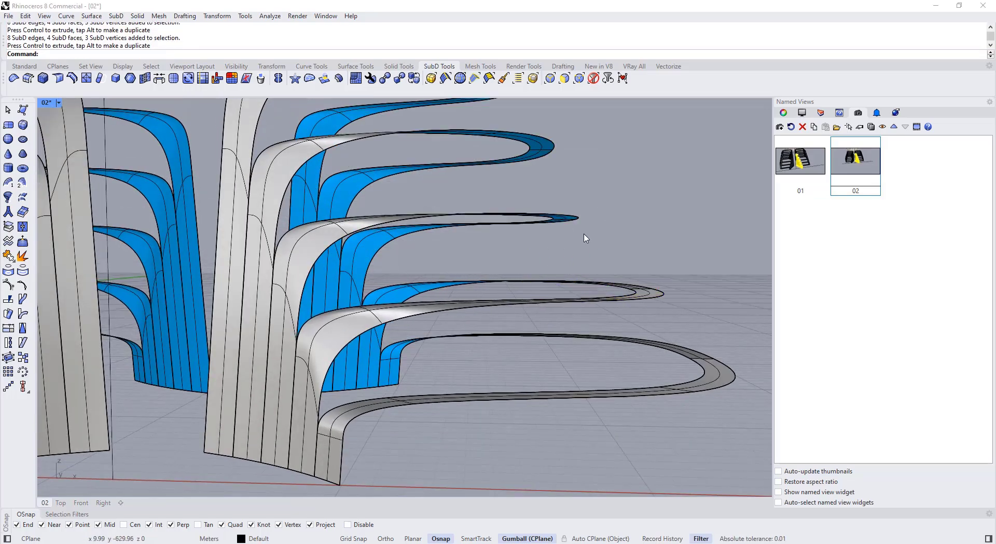
- Try to stretch the outer end of the copied set's third-lowest strip outward along X, and undo the move
left_click_drag(585, 240, 625, 258, "ctrl+shift")
left_click(536, 199)
left_click_drag(596, 218, 723, 220)
left_click(693, 316)
scroll(693, 316, "down", 7)
right_click_drag(686, 298, 560, 379)
scroll(636, 338, "down", 5)
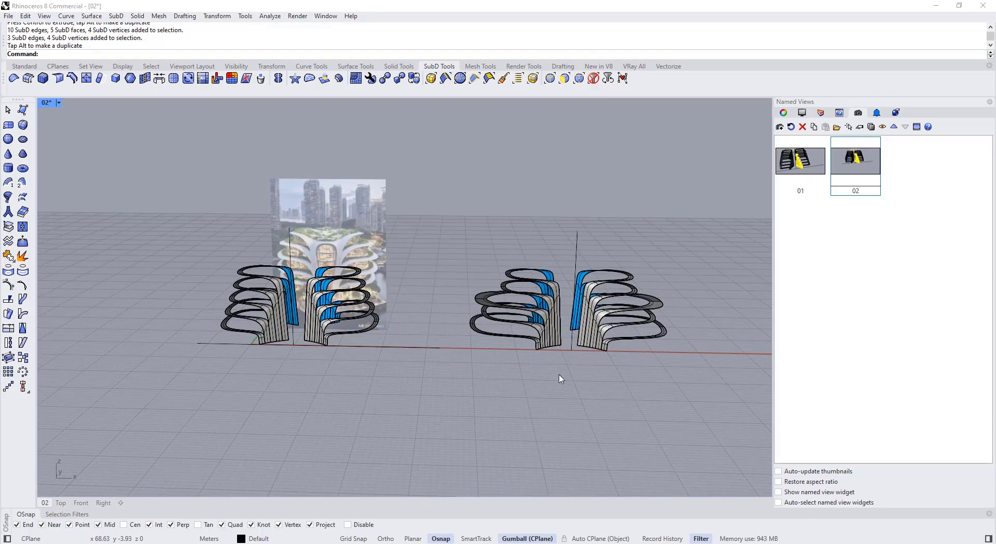
key("ctrl+z")
- Compare the original and the stretched copy in both flat and smooth SubD display
scroll(414, 352, "up", 5)
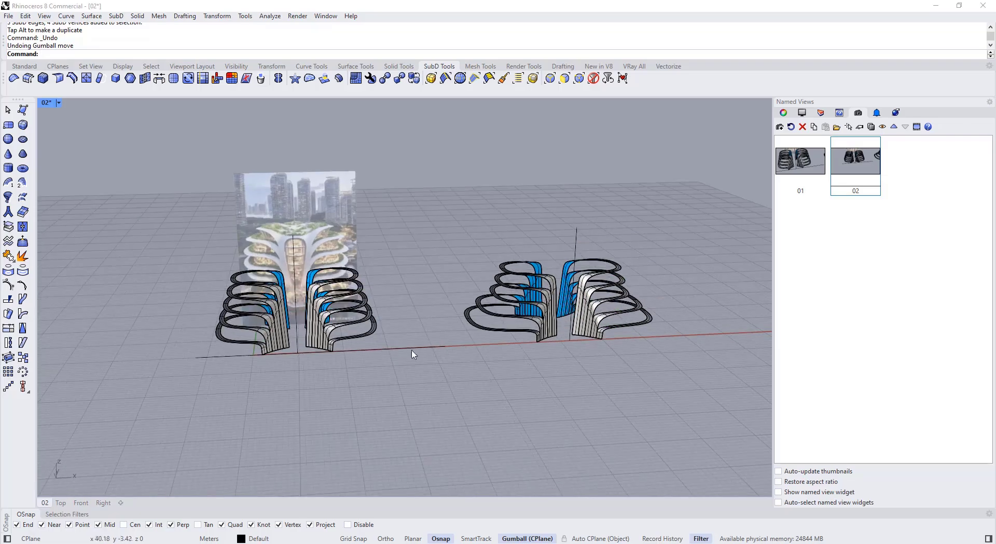
key("Tab")
key("Tab")
mouse_move(343, 314)
right_mouse_down()
mouse_move(390, 362)
mouse_move(351, 306)
mouse_move(333, 323)
right_mouse_up()
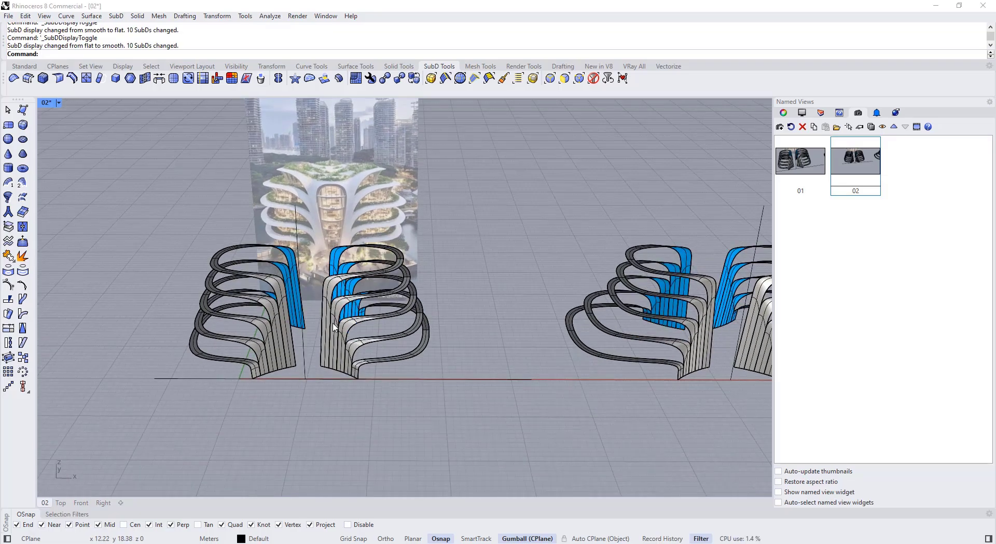
key("Tab")
key("Tab")
scroll(333, 327, "down", 6)
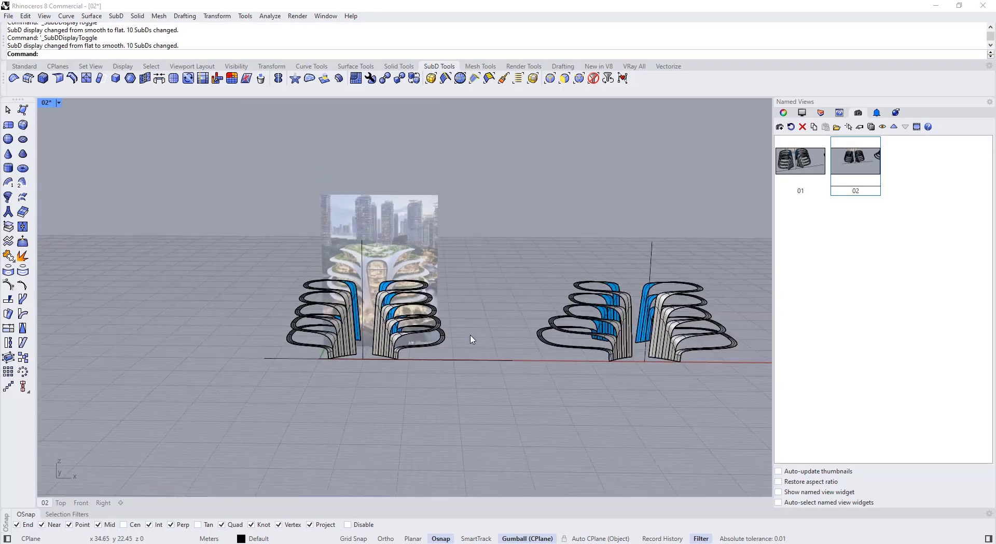
- Move the stretched copy of the strips farther away from the original along X
right_click_drag(469, 340, 617, 386)
left_click_drag(616, 386, 713, 411)
left_click_drag(644, 308, 689, 310)
key("Escape")
- Switch the SubDs to flat display and bridge the inner top edges of the two topmost front uprights with four joined segments
scroll(415, 337, "up", 5)
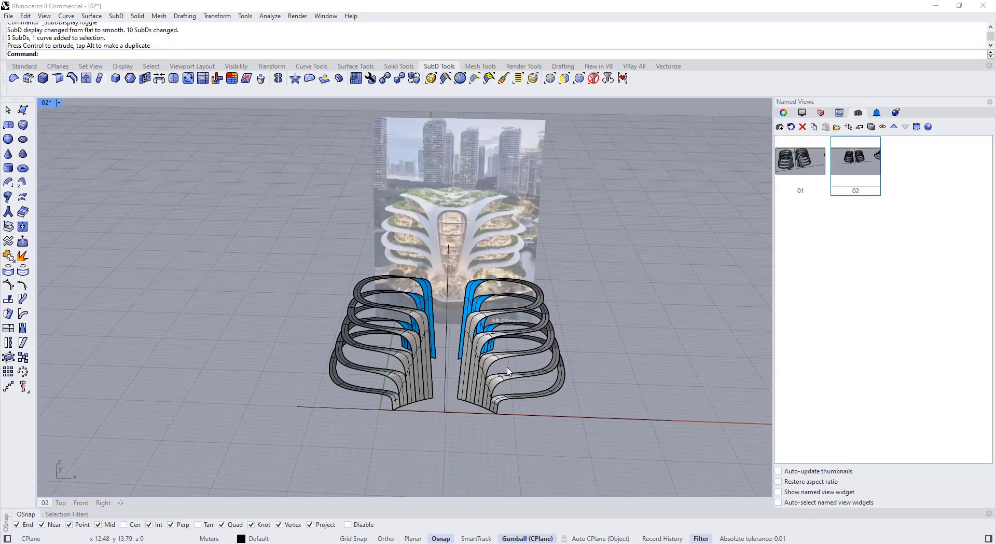
right_click_drag(506, 366, 476, 356, "shift")
scroll(467, 358, "up", 4)
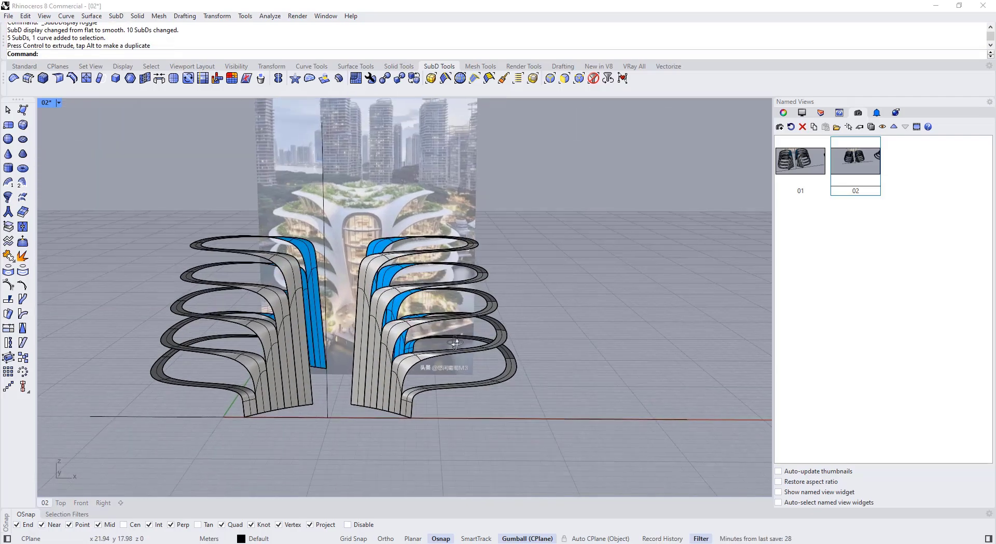
key("Tab")
right_click_drag(340, 284, 391, 282)
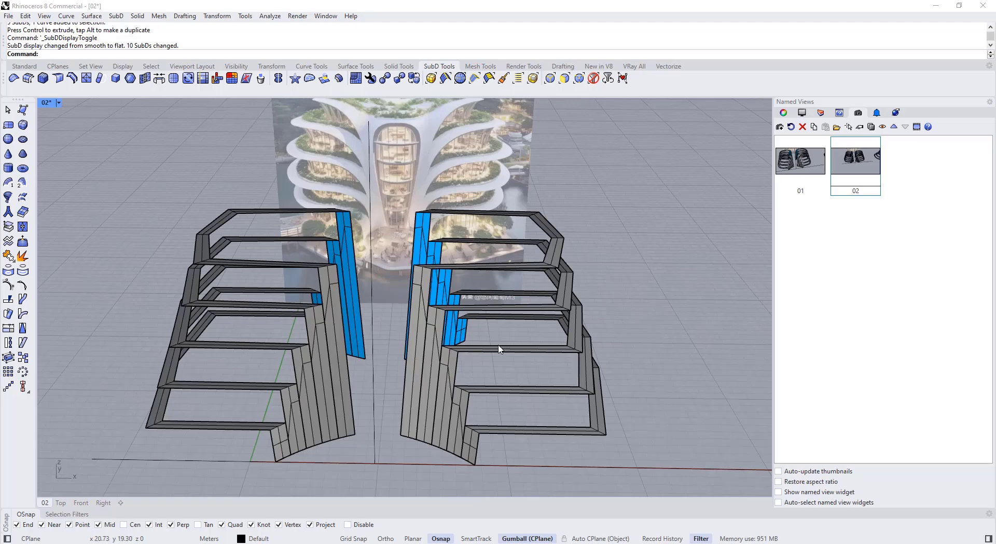
scroll(435, 345, "down", 2)
scroll(310, 285, "up", 2)
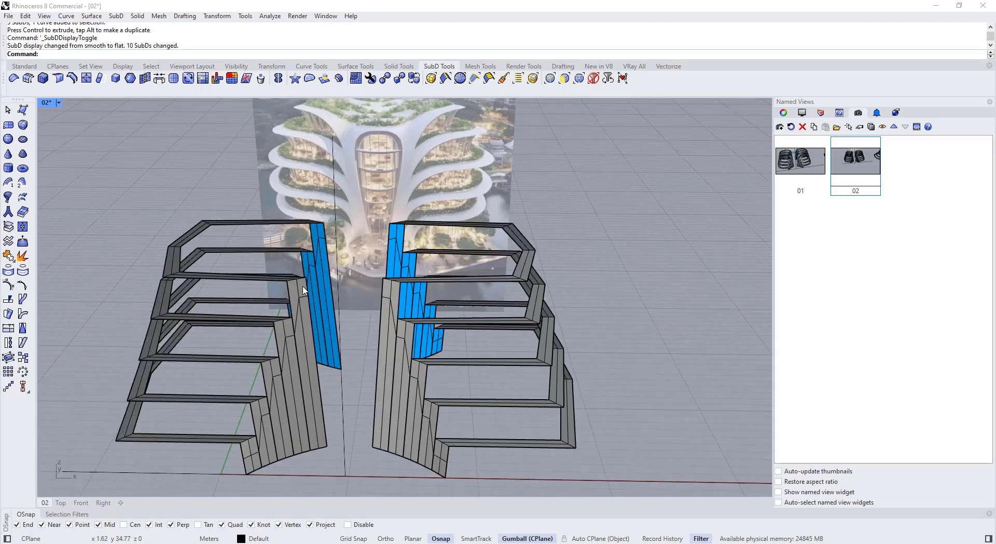
scroll(373, 291, "up", 2)
left_click(385, 288)
left_click(290, 285, "shift")
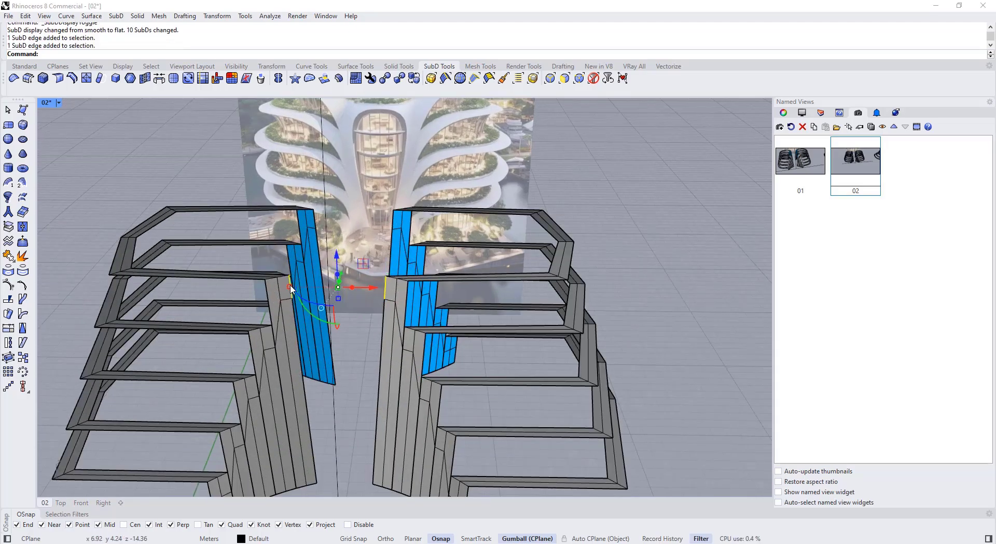
right_click_drag(366, 307, 358, 310)
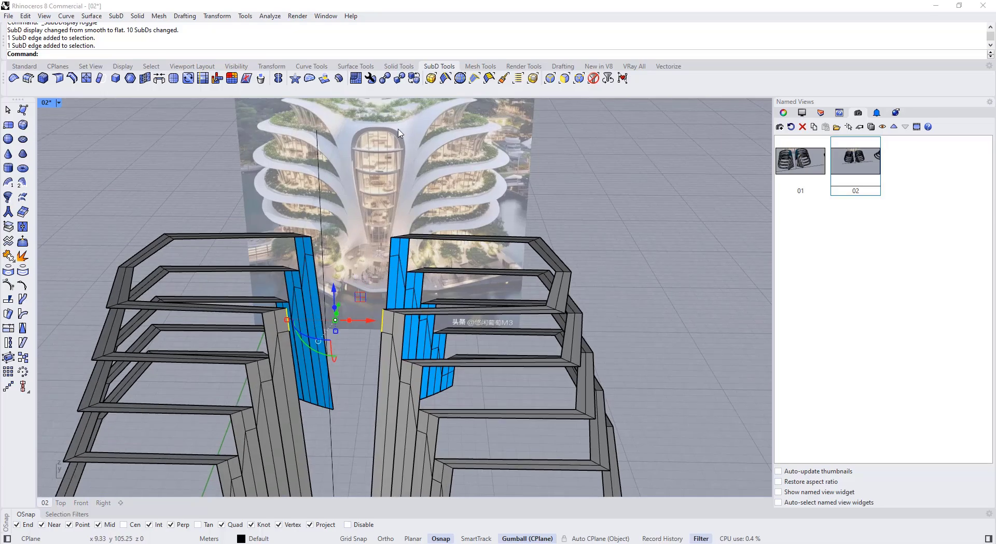
left_click(173, 78)
left_click(85, 44)
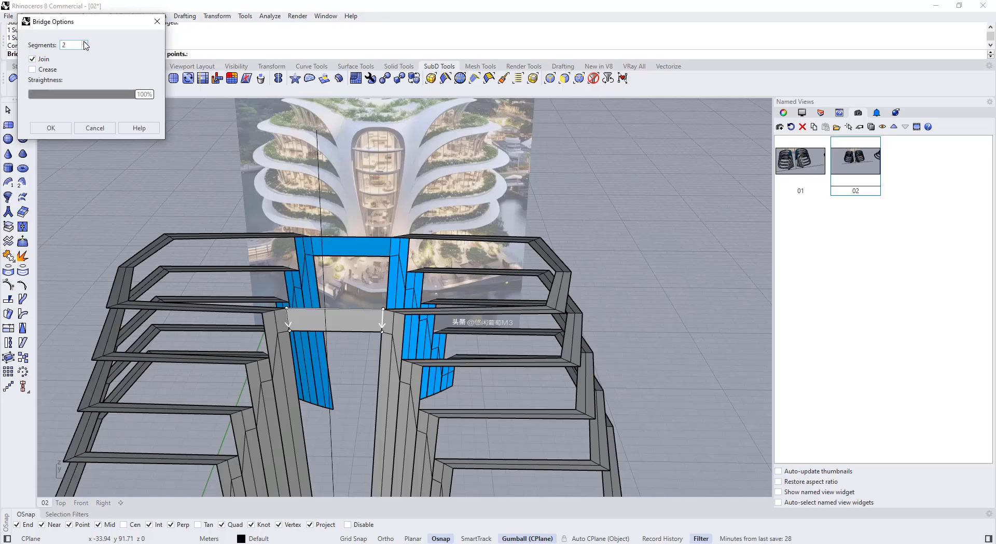
left_click(51, 128)
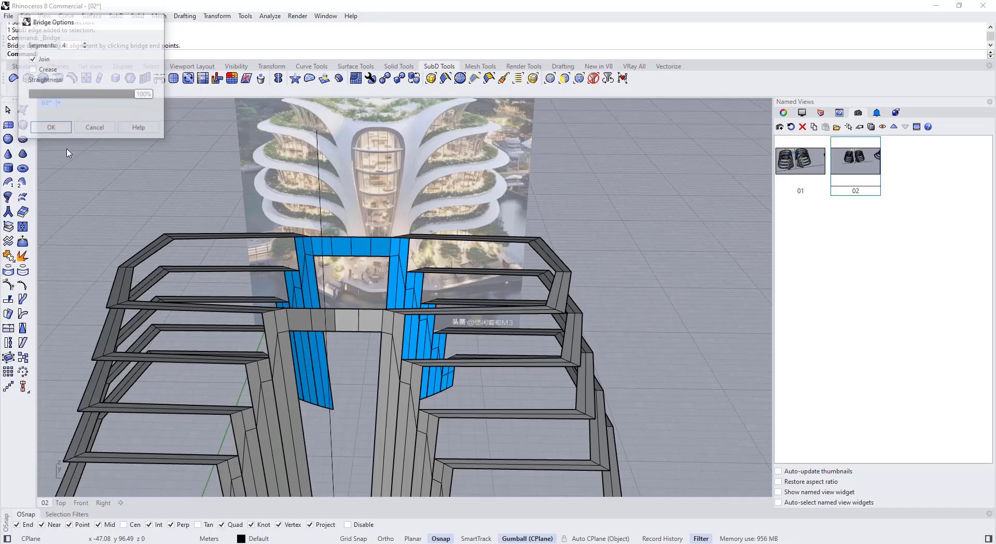
- Raise the middle vertices on the bridge's lower edge to form an arch, and return the SubDs to flat display
key("Tab")
scroll(352, 296, "down", 2)
scroll(352, 295, "up", 4)
left_click(357, 310, "ctrl+shift")
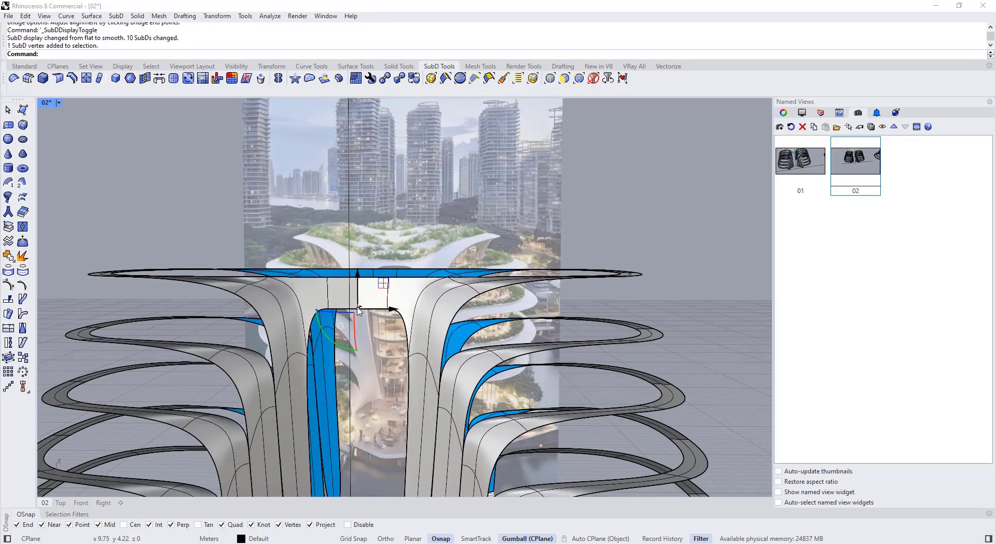
mouse_move(359, 286)
left_mouse_down()
mouse_move(359, 273)
mouse_move(389, 275)
mouse_move(362, 267)
left_mouse_up()
key("Escape")
left_click(387, 309, "ctrl+shift")
key("Escape")
left_click(358, 297, "ctrl+shift")
key("Tab")
scroll(402, 310, "up", 2)
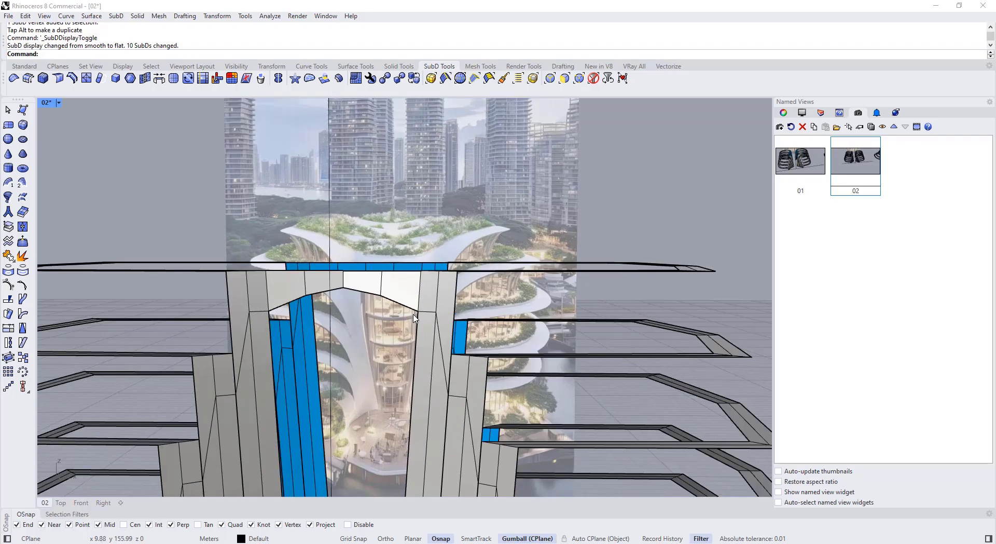
- Align the gumball to the object and adjust the arch's end vertex along the upright's inner edge in smooth display
left_click(417, 311, "ctrl+shift")
right_click_drag(419, 314, 430, 353)
scroll(439, 311, "down", 3)
right_click_drag(440, 286, 443, 313)
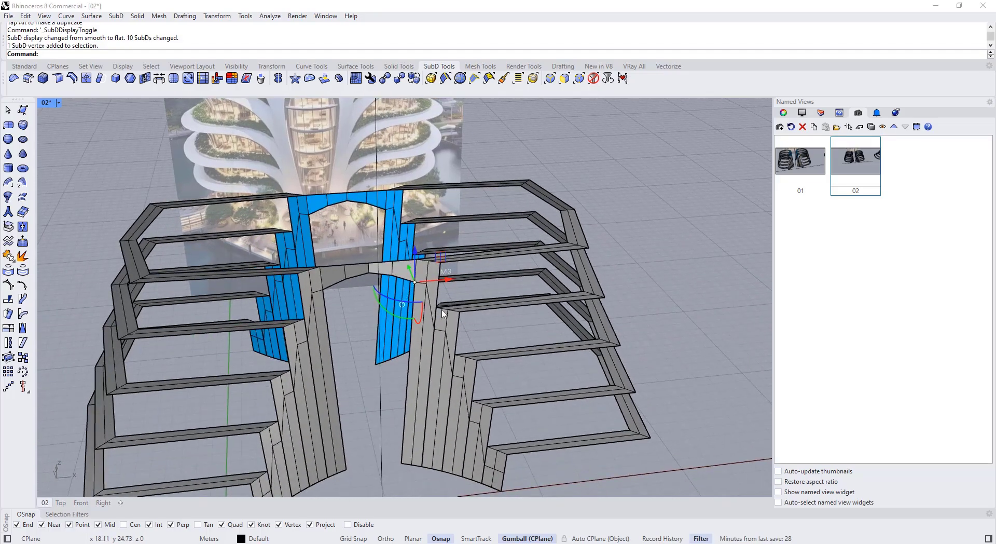
scroll(427, 357, "up", 2)
left_click(400, 288)
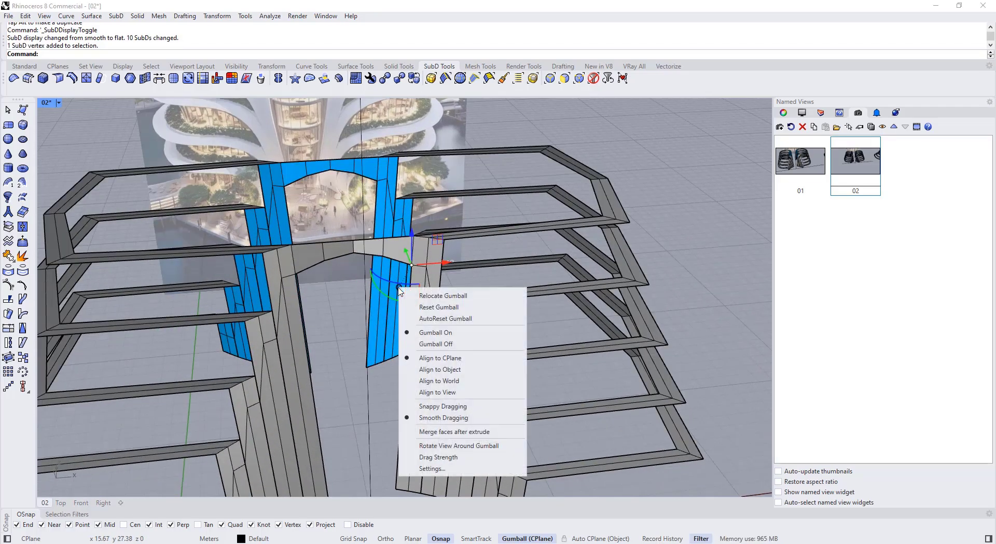
left_click(433, 367)
right_click_drag(399, 338, 397, 301)
key("Tab")
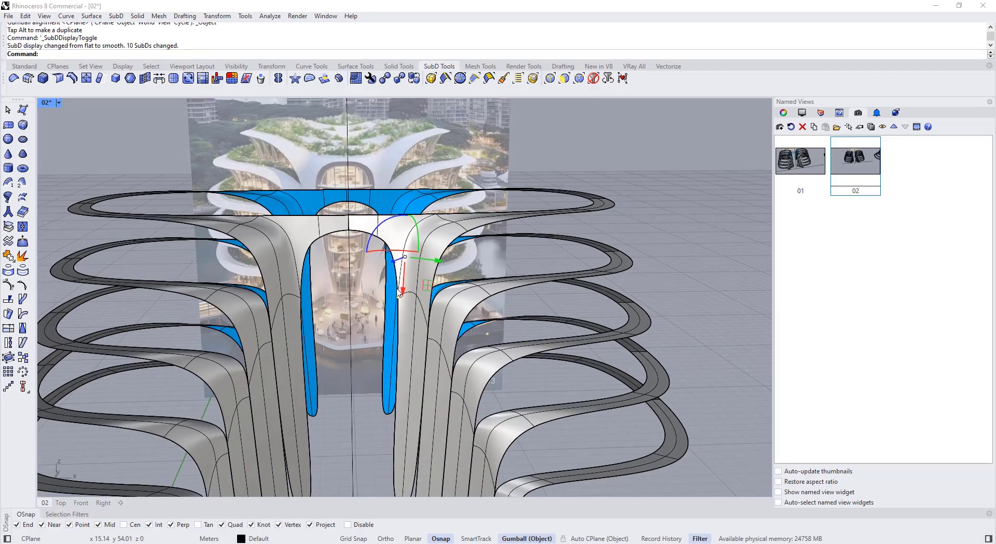
left_click_drag(403, 290, 404, 278)
- Examine the rounded base of the innermost front upright, checking its lower edge and the vertices above it
scroll(409, 283, "down", 4)
scroll(410, 431, "up", 9)
scroll(409, 422, "up", 3)
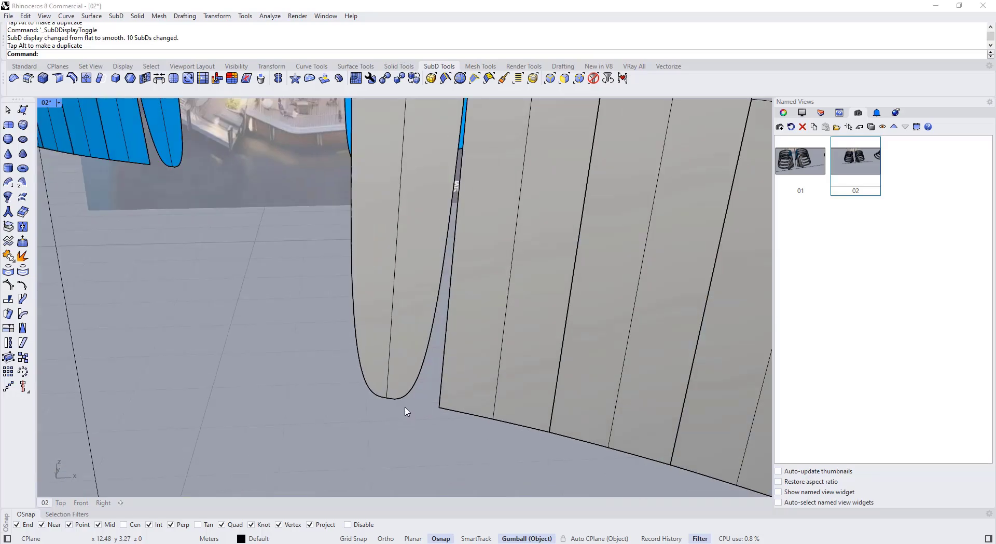
left_click(413, 396)
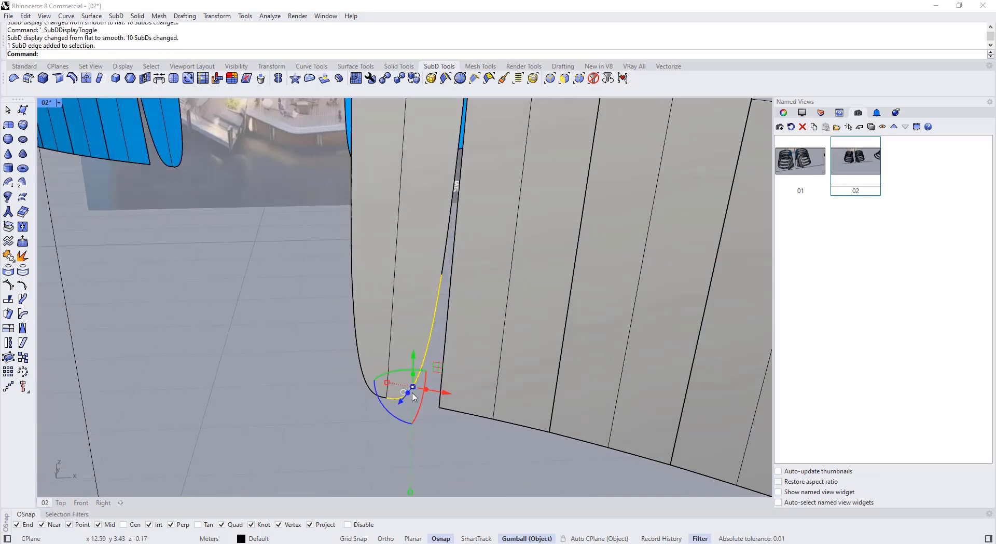
left_click(437, 303)
left_click(442, 283)
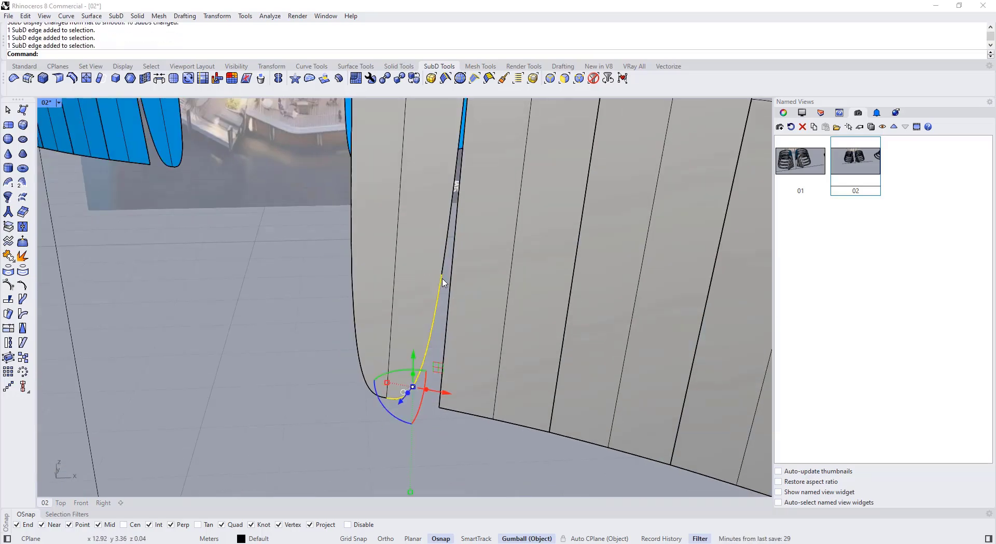
key("Tab")
key("Tab")
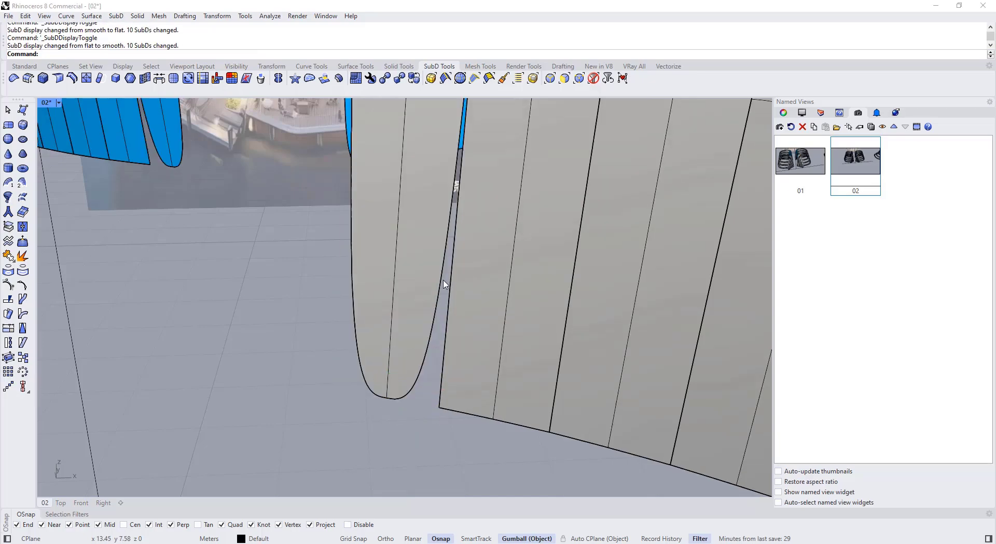
left_click(443, 276)
left_click(350, 233, "ctrl+shift")
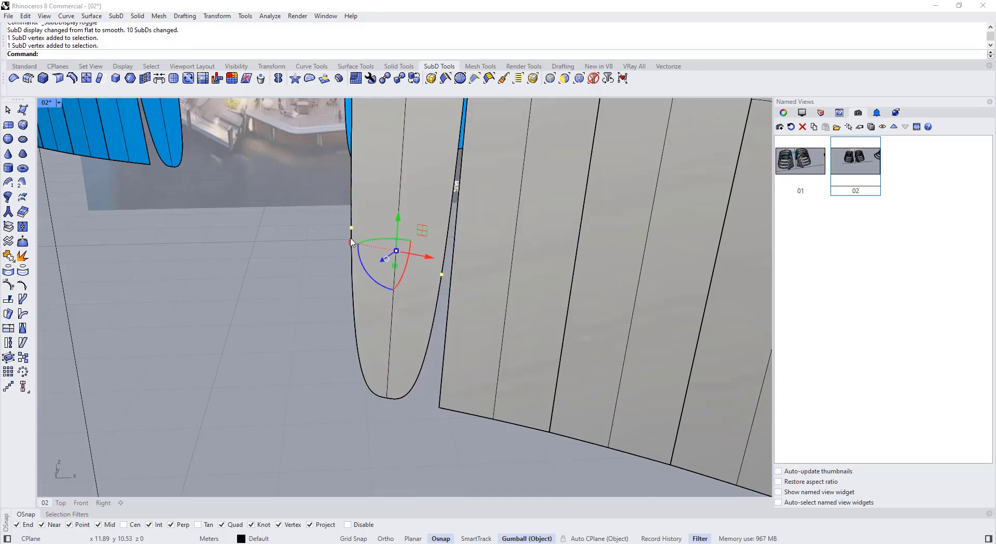
scroll(322, 280, "down", 2)
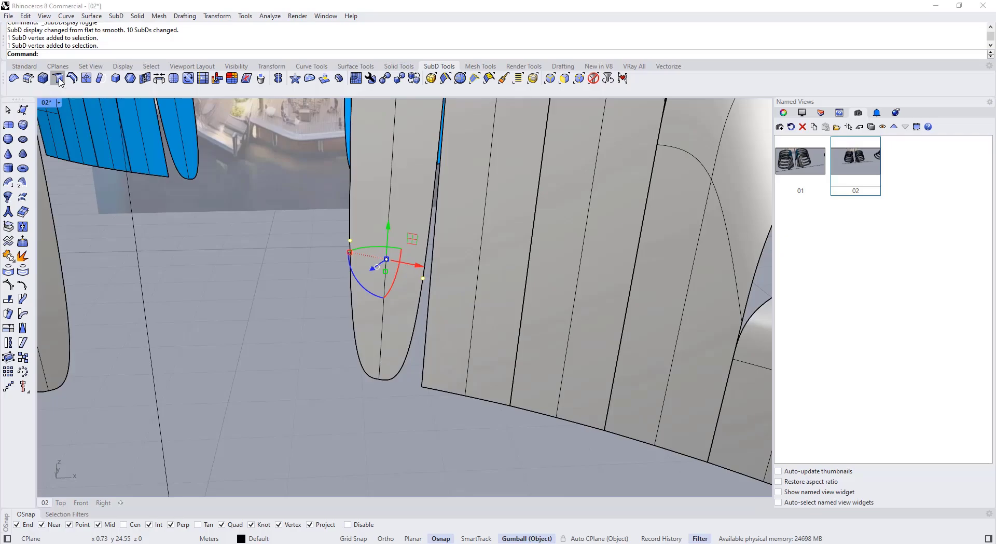
left_click(256, 329)
- Compare the bridged strips in smooth and flat SubD display, ending in flat display
scroll(256, 329, "down", 5)
right_click_drag(425, 379, 423, 326)
key("Tab")
key("Tab")
key("Tab")
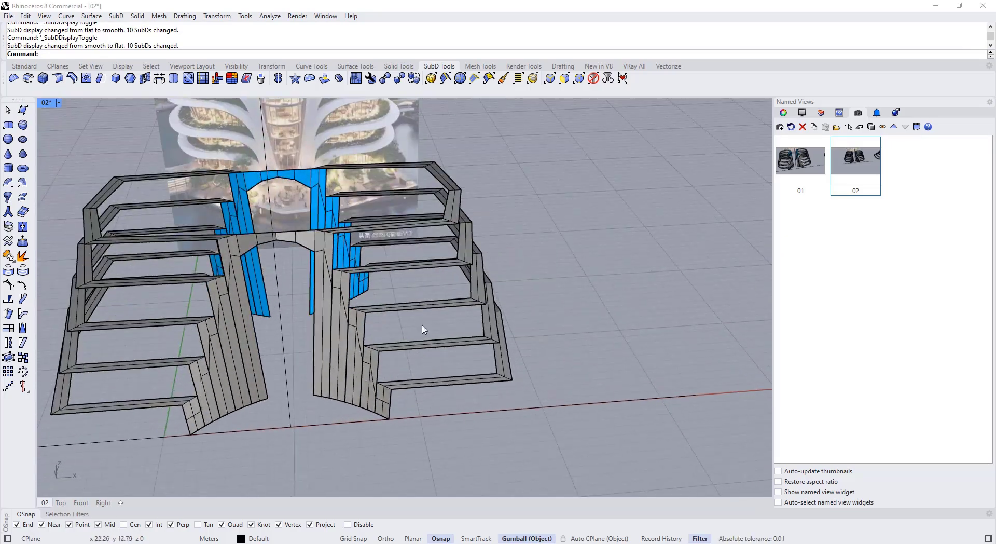
key("Tab")
key("Tab")
- Try to insert an edge across all five right-hand front strips at once, starting from their end edges at the upright
scroll(400, 384, "up", 5)
left_click(374, 408)
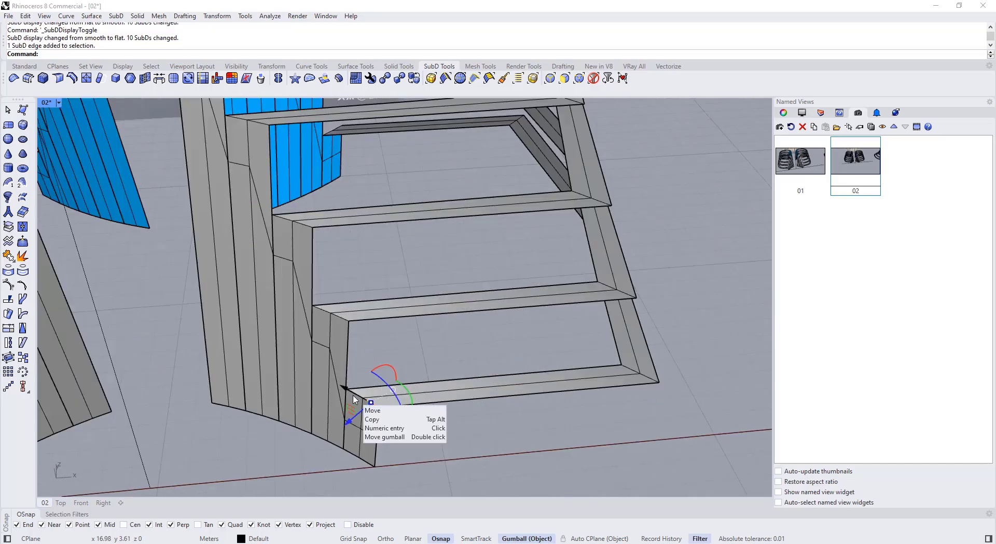
scroll(407, 413, "up", 4)
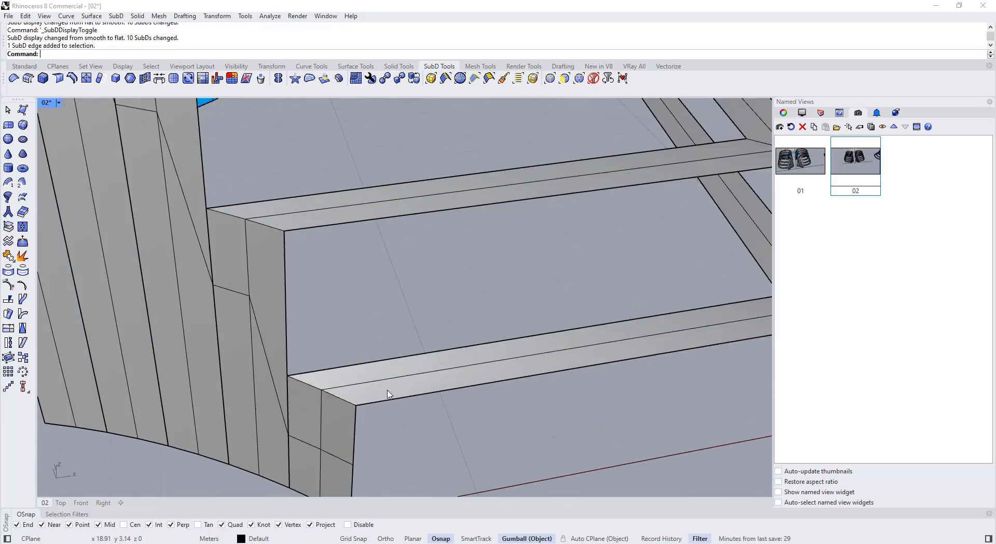
scroll(349, 406, "up", 3)
left_click(384, 413, "shift")
left_click(386, 412, "shift")
scroll(410, 400, "down", 6)
left_click(314, 298, "shift")
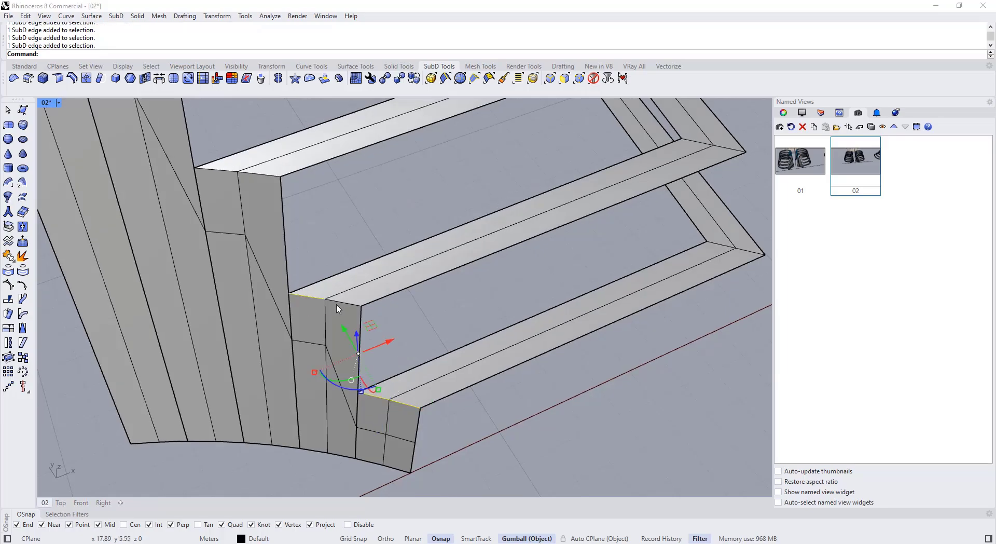
left_click(339, 306, "shift")
right_click_drag(350, 321, 369, 366)
scroll(240, 218, "down", 4)
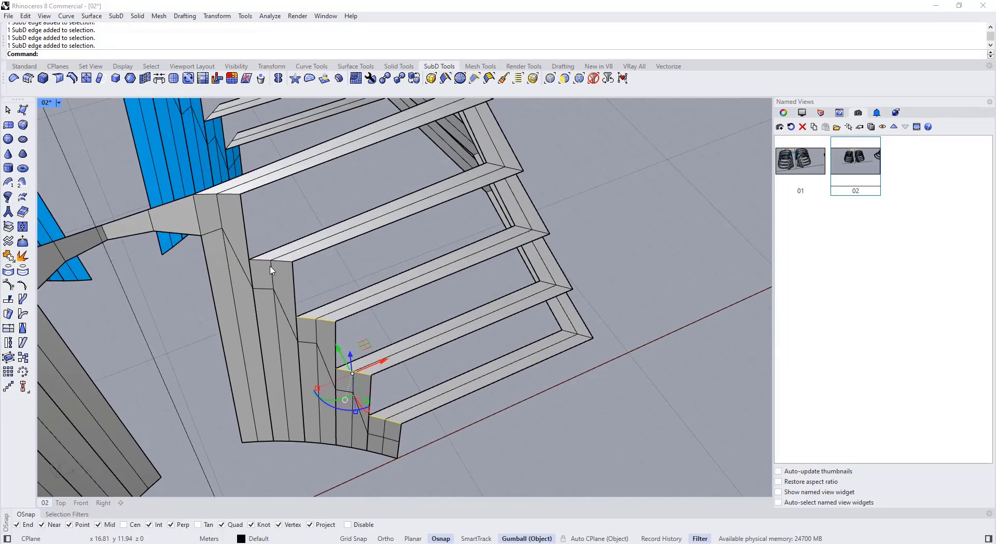
scroll(266, 264, "down", 4)
scroll(231, 254, "up", 6)
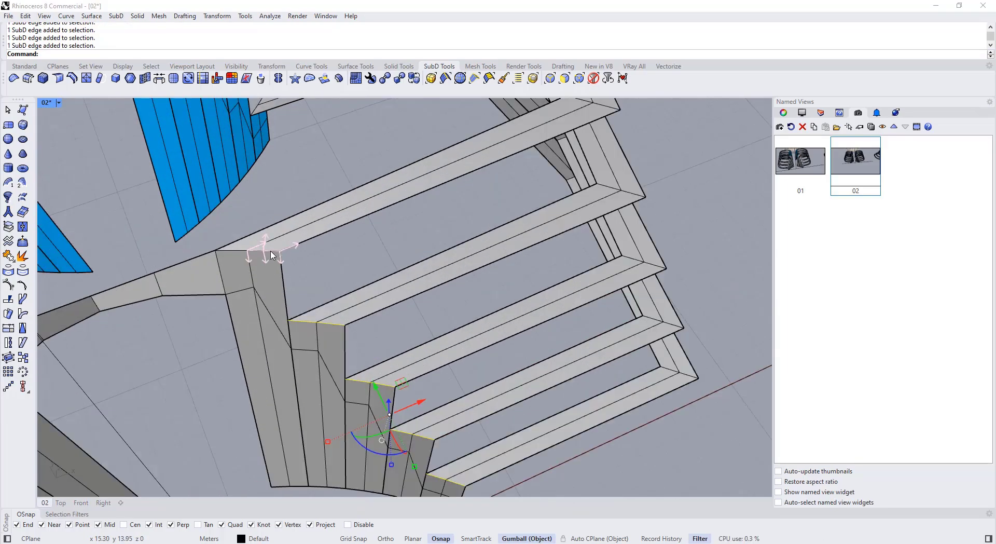
scroll(228, 254, "down", 5)
scroll(423, 358, "up", 4)
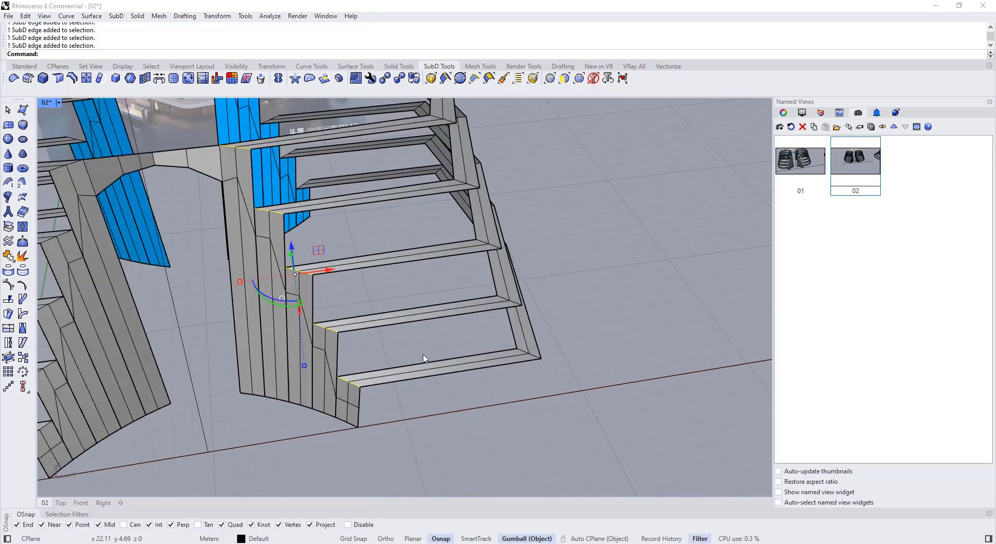
left_click(73, 83)
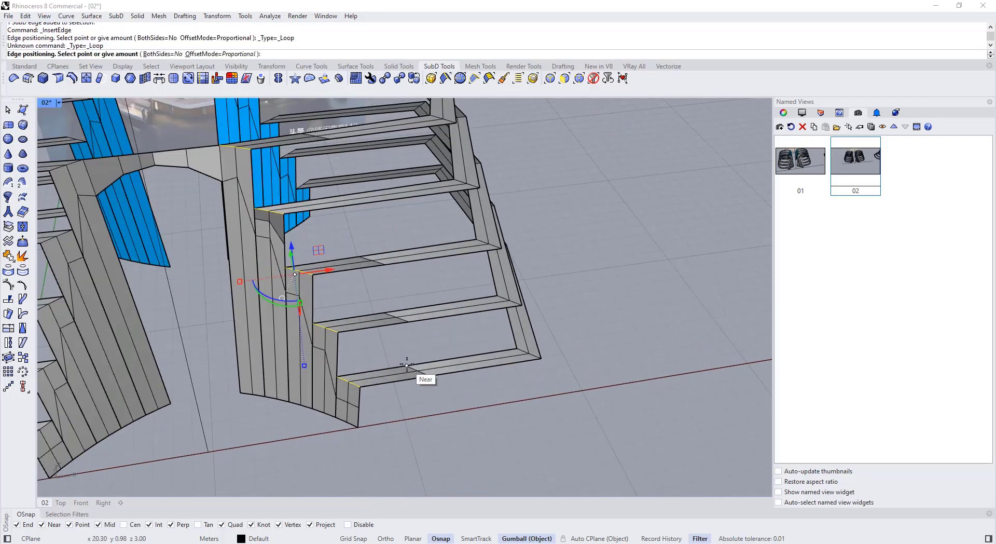
scroll(405, 362, "down", 2)
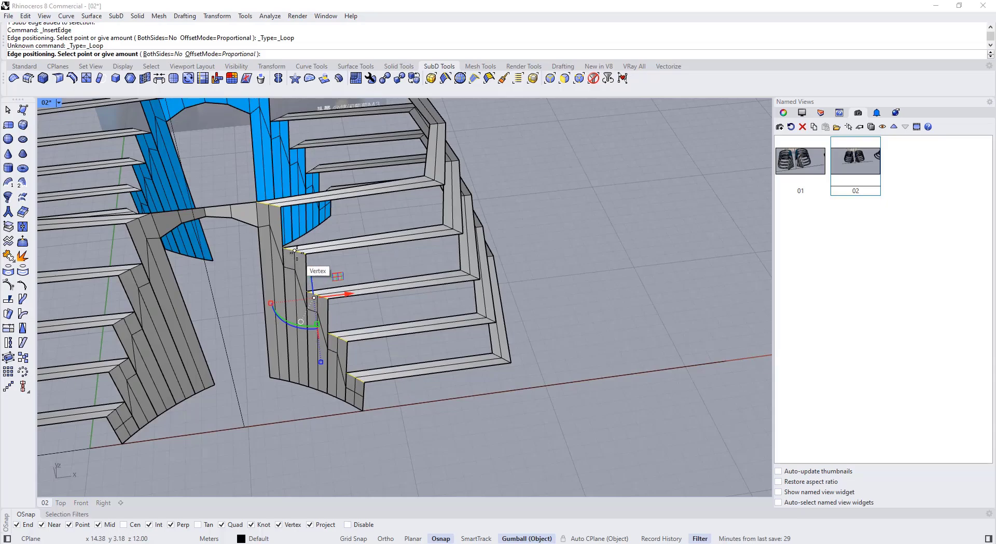
left_click(339, 248)
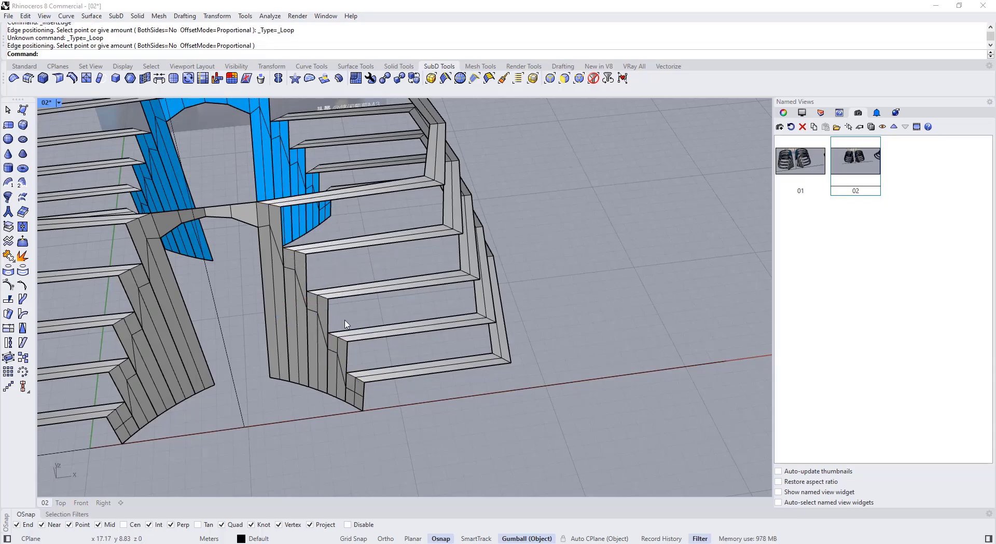
- Insert an edge across the lowest three right-hand front strips, a short distance out from the stepped upright
scroll(339, 249, "up", 3)
left_click(381, 419, "ctrl+shift")
left_click(334, 294, "ctrl+shift")
left_click(310, 284, "ctrl+shift")
scroll(311, 284, "down", 2)
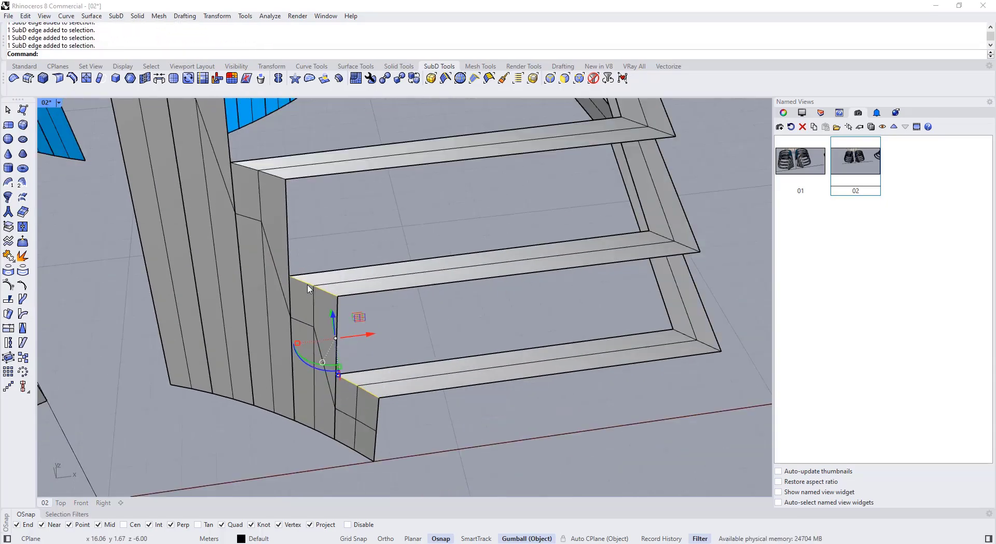
right_click_drag(258, 188, 274, 211)
scroll(250, 207, "down", 3)
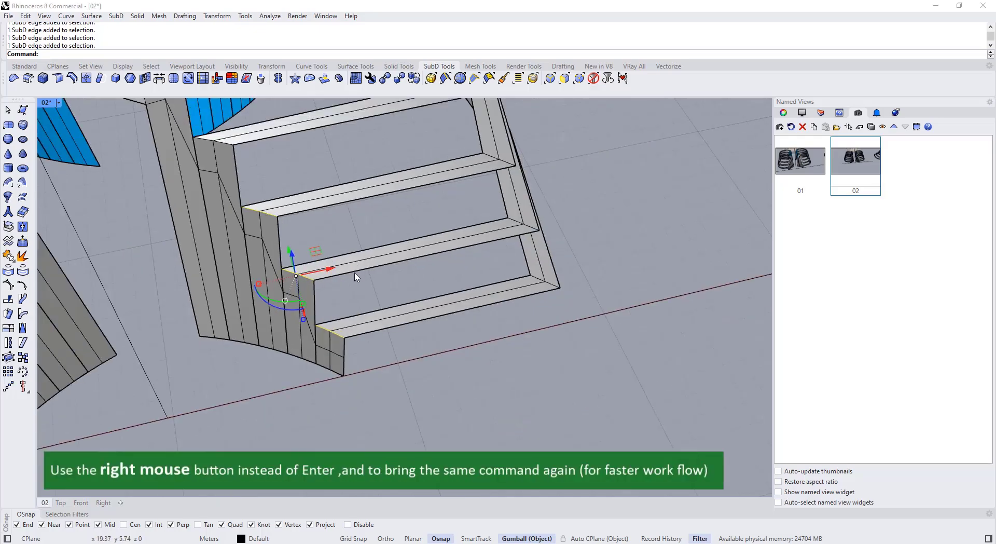
right_click(356, 273)
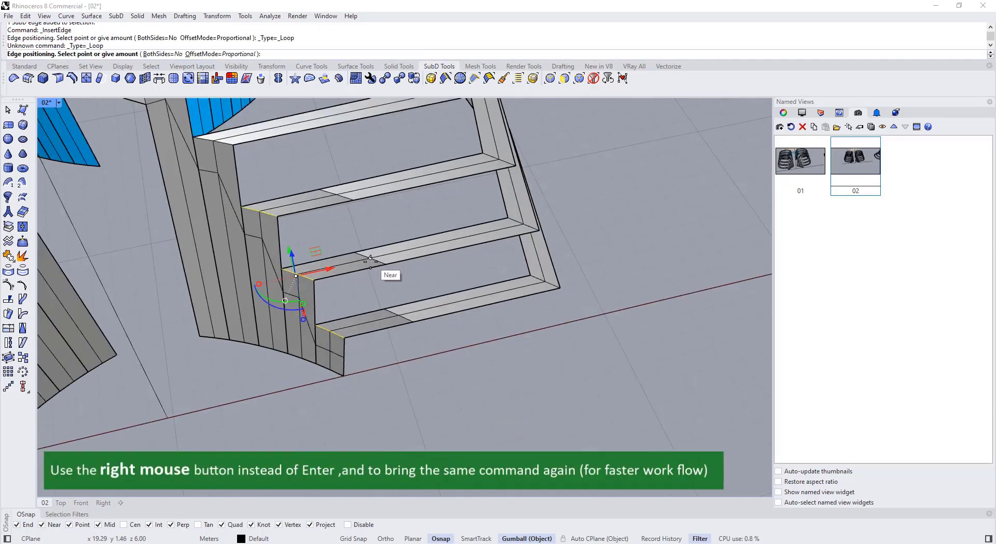
right_click_drag(367, 259, 391, 261)
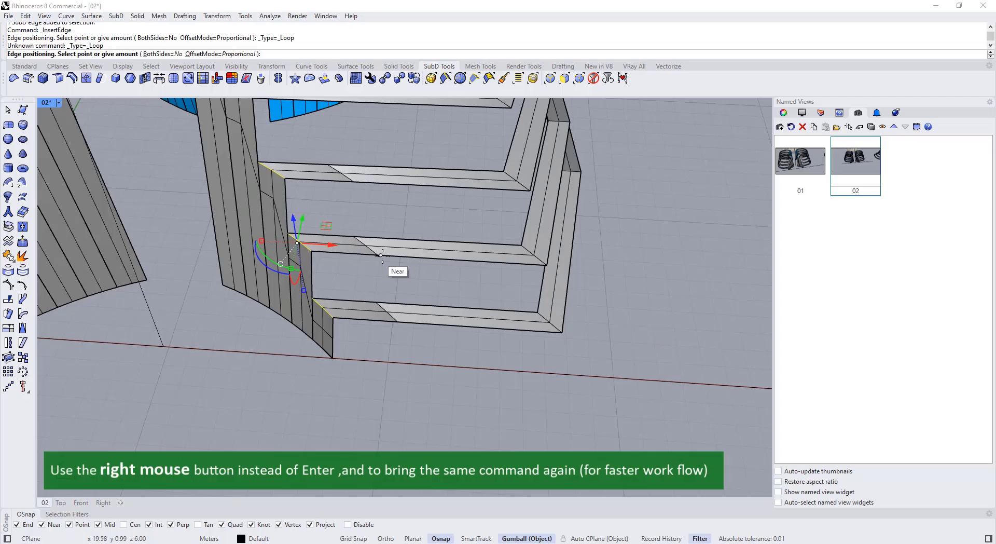
left_click(382, 256)
- Insert a similar edge across the second strip from the top on the right-hand front side
scroll(391, 265, "down", 5)
right_click_drag(260, 205, 293, 209)
scroll(292, 210, "up", 6)
left_click(357, 198, "ctrl+shift")
left_click(334, 191, "ctrl+shift")
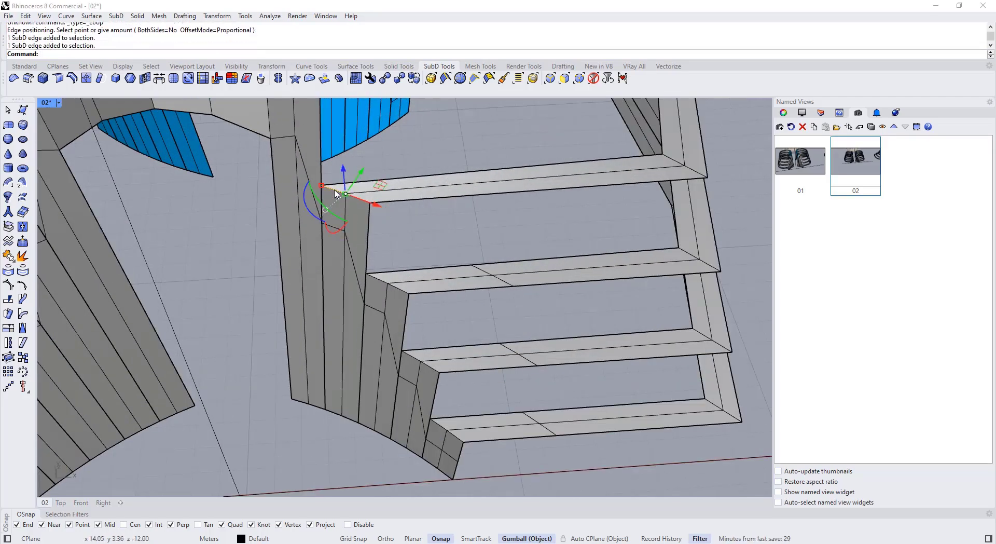
right_click(335, 194)
left_click(502, 193)
scroll(486, 258, "down", 6)
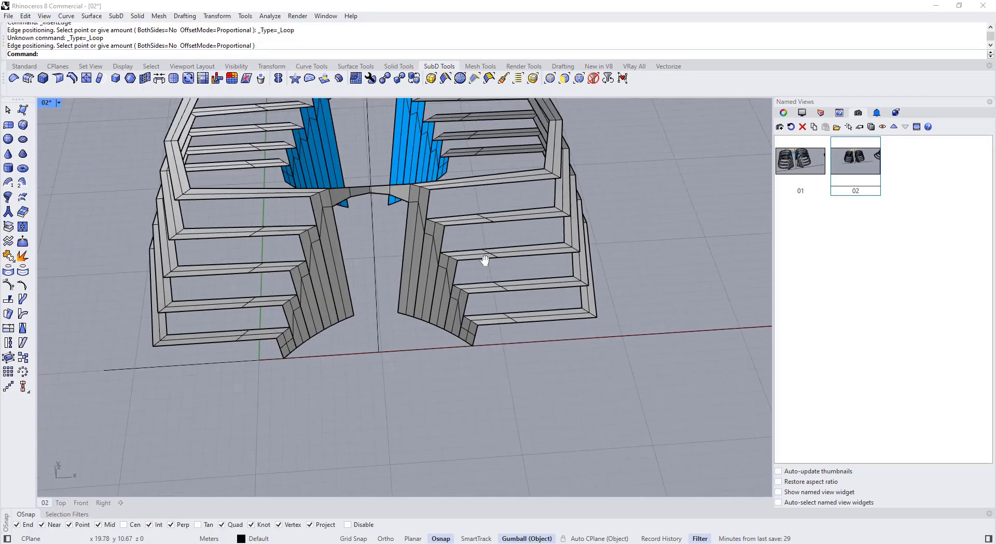
- Examine the top strip's corner and compare the strips in smooth and flat SubD display, ending in smooth display
scroll(404, 204, "up", 8)
left_click(393, 200, "ctrl+shift")
scroll(352, 197, "down", 6)
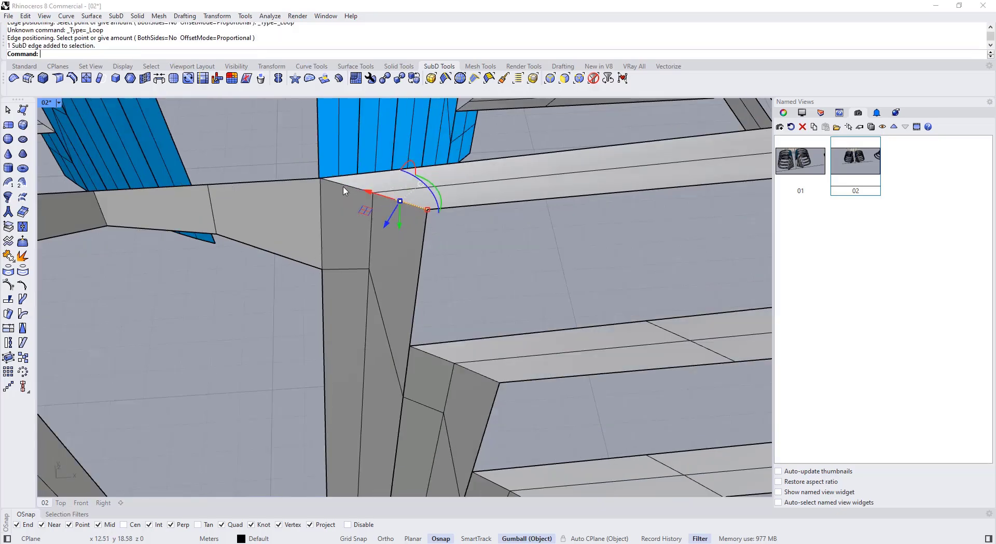
key("Tab")
scroll(502, 256, "down", 3)
right_click_drag(502, 256, 529, 253)
right_click_drag(483, 232, 522, 216, "shift")
key("Tab")
key("Tab")
- Fill the opening inside the top ring's inner edge loop using the Automatic patch style
scroll(456, 216, "up", 4)
right_click_drag(454, 215, 507, 228)
double_click(449, 248)
scroll(486, 224, "down", 4)
scroll(474, 234, "up", 4)
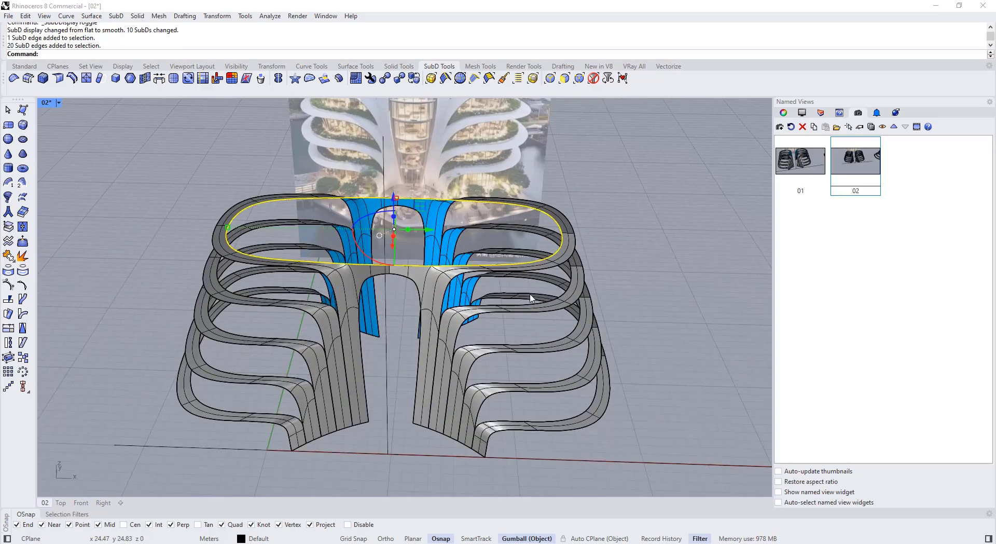
left_click(529, 293)
scroll(417, 269, "up", 4)
double_click(421, 269)
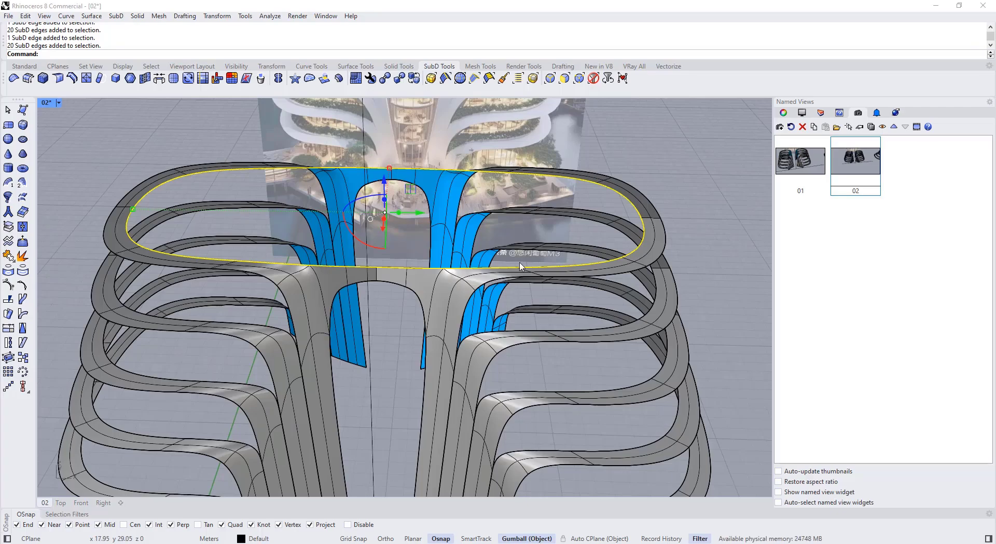
left_click(313, 85)
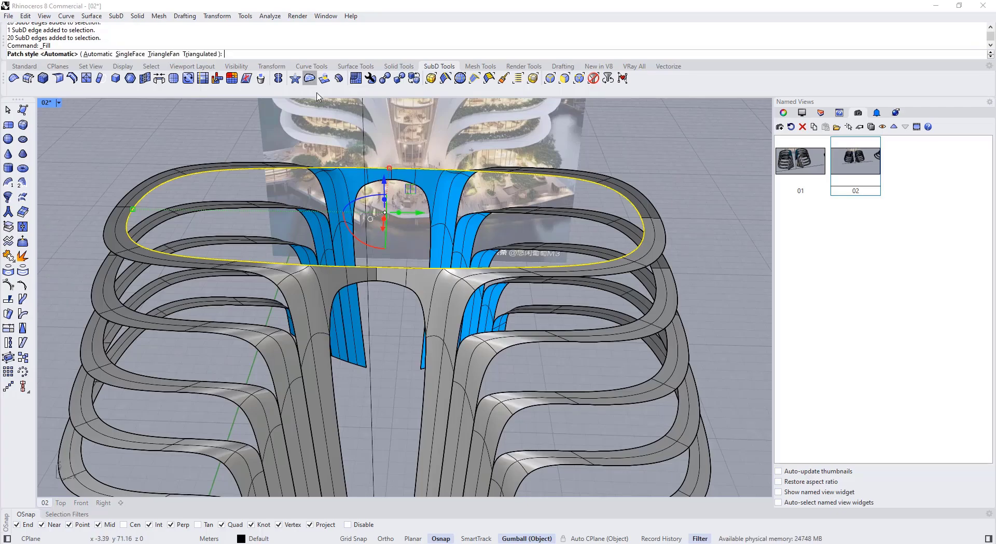
scroll(435, 255, "down", 2)
left_click(99, 55)
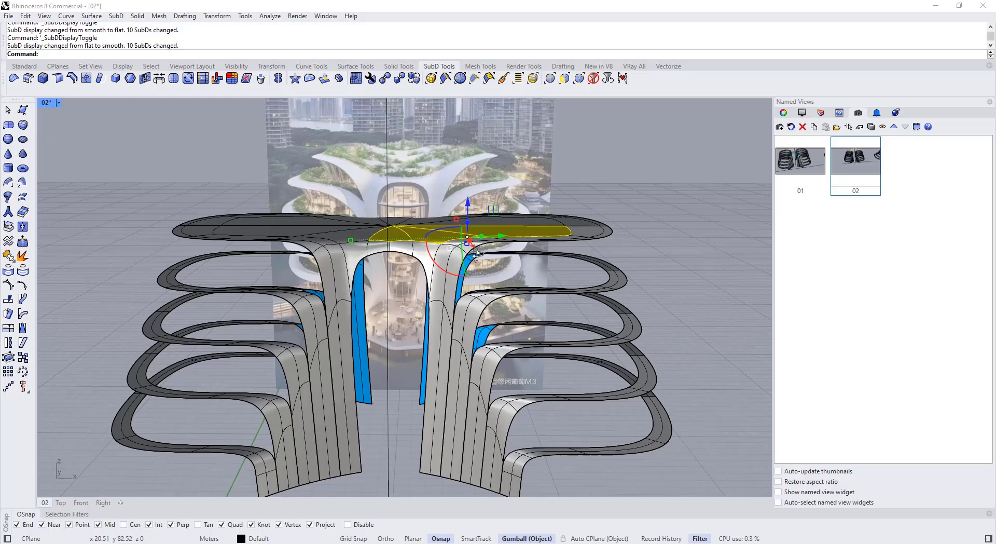
- Clear the selection and compare the filled top ring in flat and smooth SubD display, ending in flat display
key("Escape")
right_click_drag(560, 288, 449, 328)
key("Tab")
key("Tab")
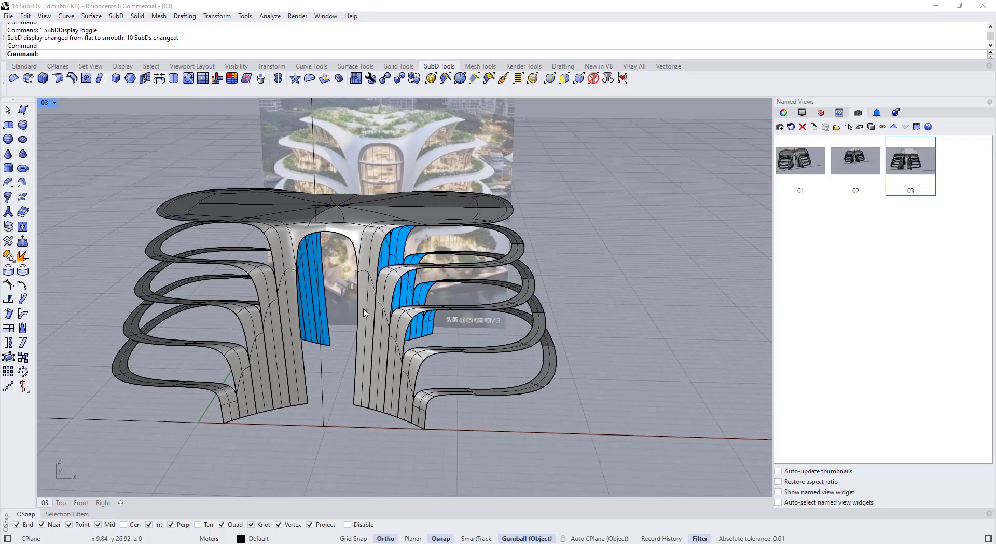
right_click_drag(366, 312, 375, 262)
key("Tab")
scroll(375, 261, "up", 4)
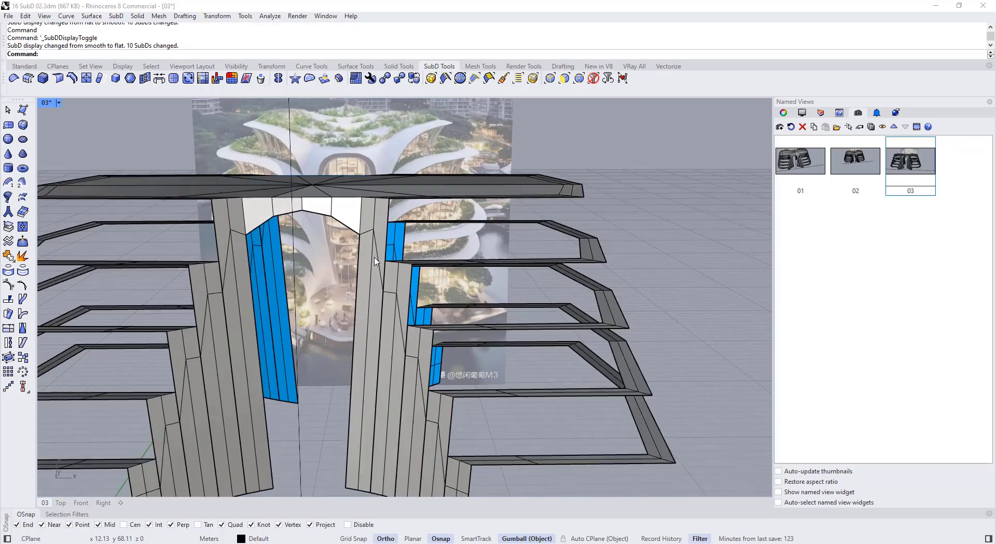
- Insert an edge across the innermost right front upright below the arch, starting from its bottom edges, and check it in smooth display
right_click_drag(367, 311, 361, 461)
left_click(365, 449, "ctrl+shift")
left_click(347, 444, "ctrl+shift")
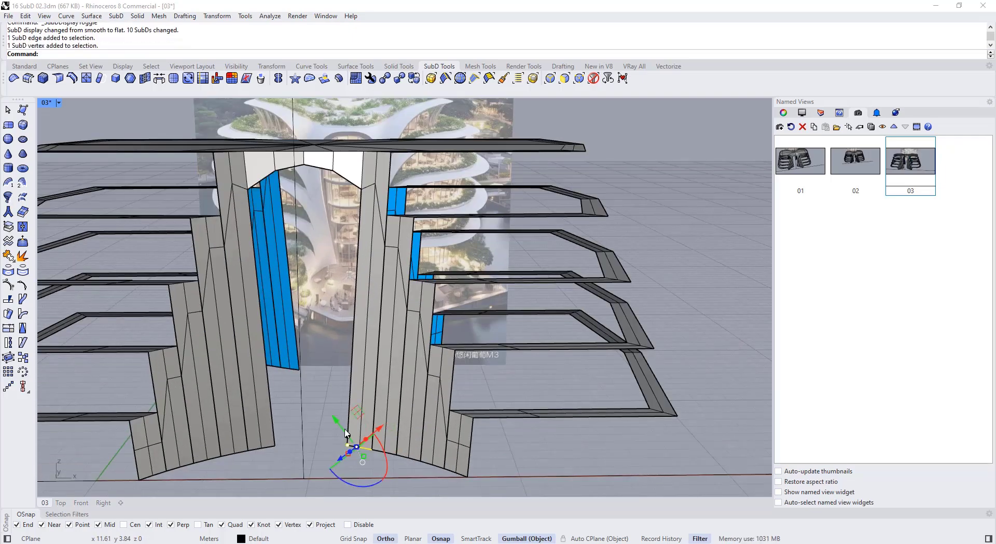
scroll(357, 427, "up", 4)
right_click_drag(358, 427, 344, 342, "shift")
scroll(342, 334, "down", 2)
scroll(344, 394, "up", 6)
left_click(334, 444, "ctrl+shift")
scroll(327, 381, "down", 6)
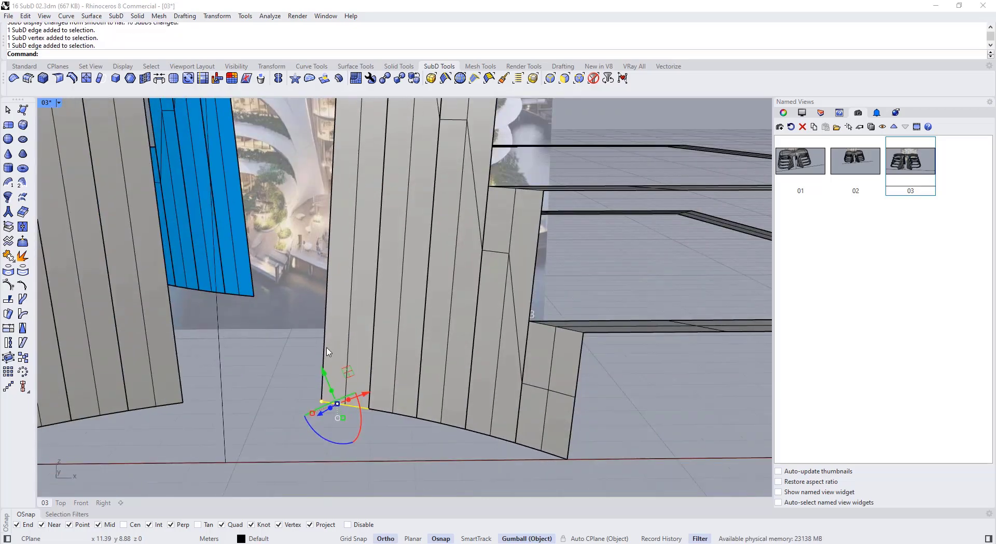
right_click_drag(236, 229, 234, 250)
left_click(73, 81)
right_click_drag(345, 173, 322, 289)
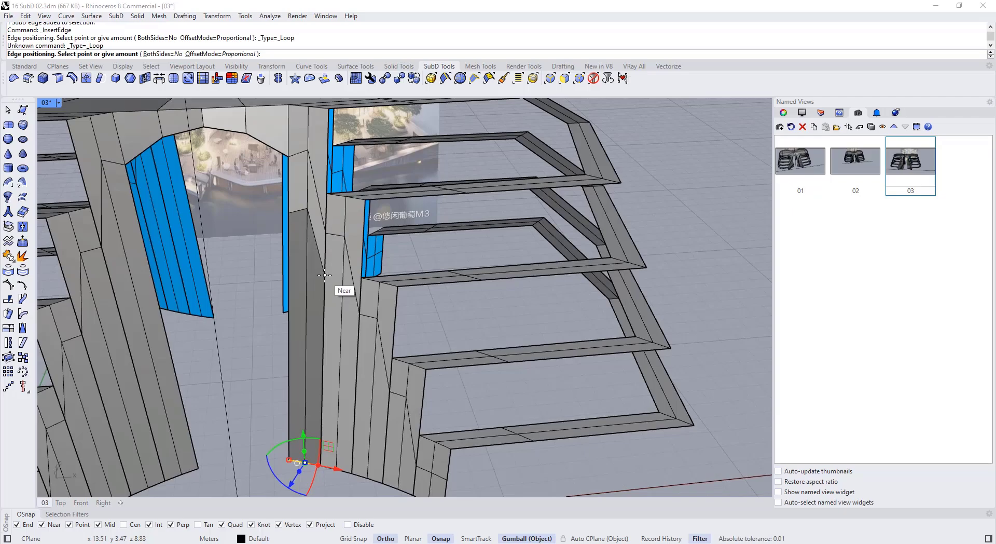
left_click(325, 272)
key("Tab")
key("Tab")
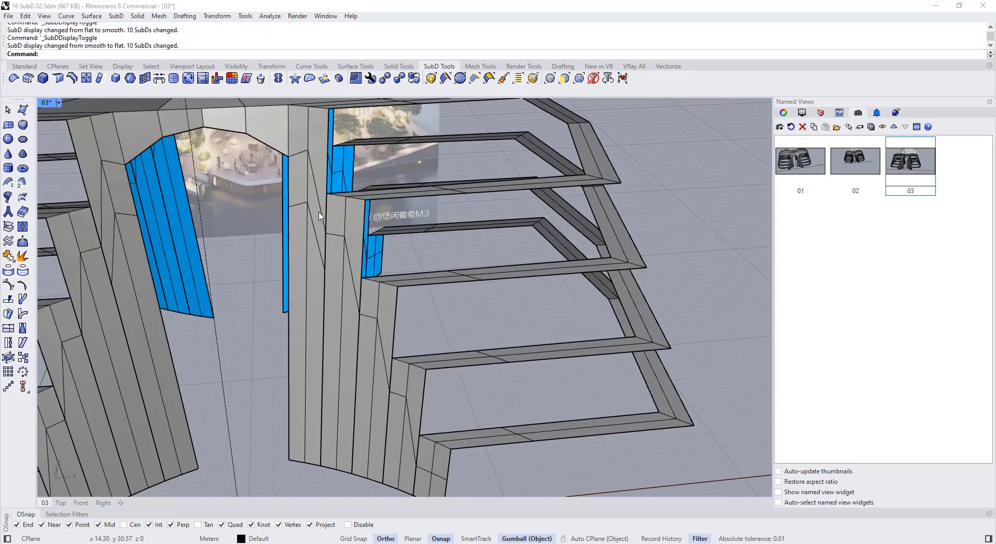
- Slide the vertex on the right column's outer edge upward along the edge, level with the corner of the arch
left_click(326, 234, "ctrl+shift")
scroll(326, 238, "up", 5)
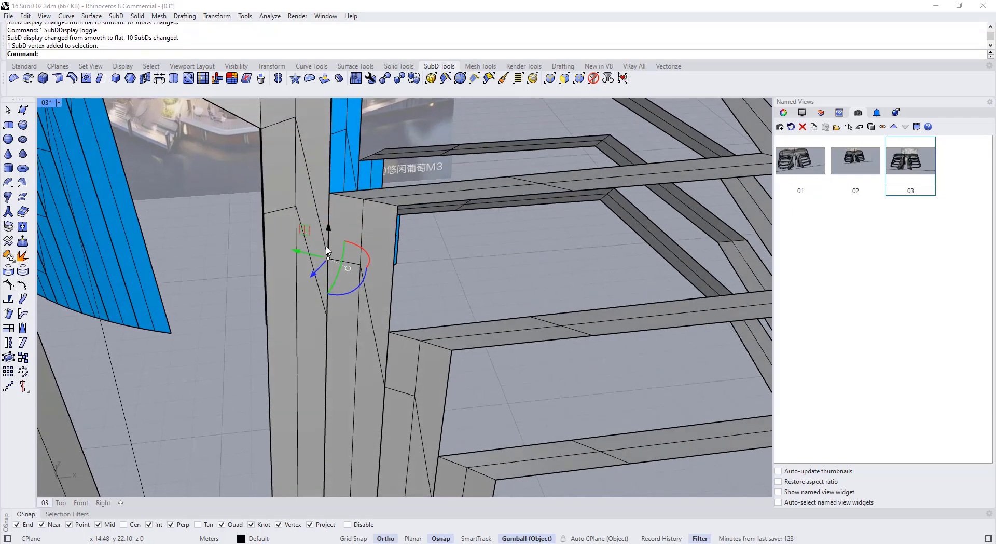
key("Tab")
key("Tab")
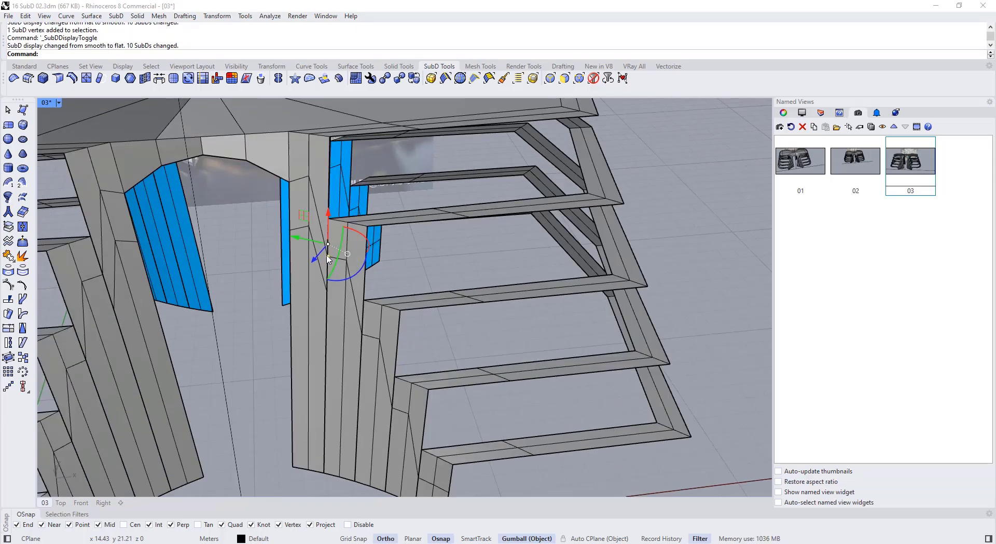
key("Tab")
scroll(322, 220, "down", 4)
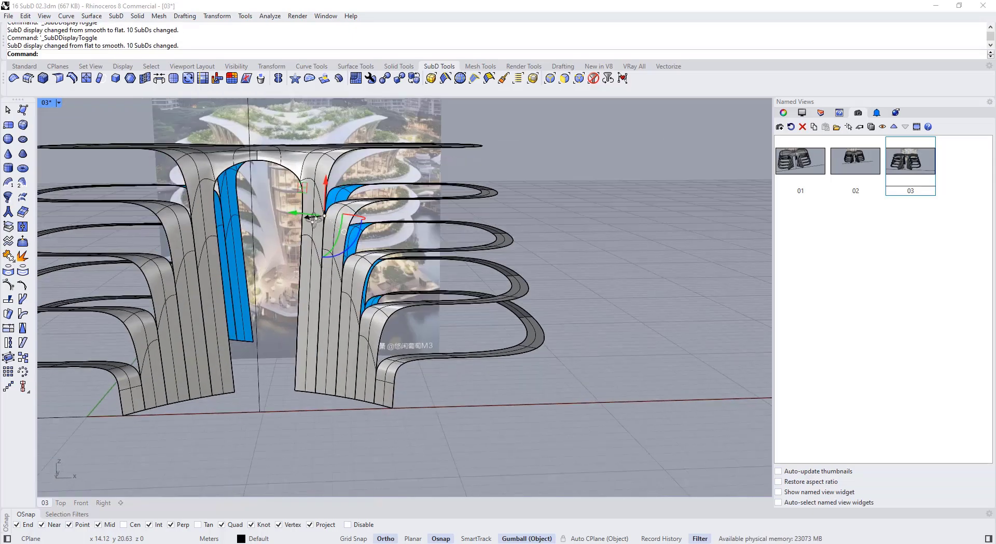
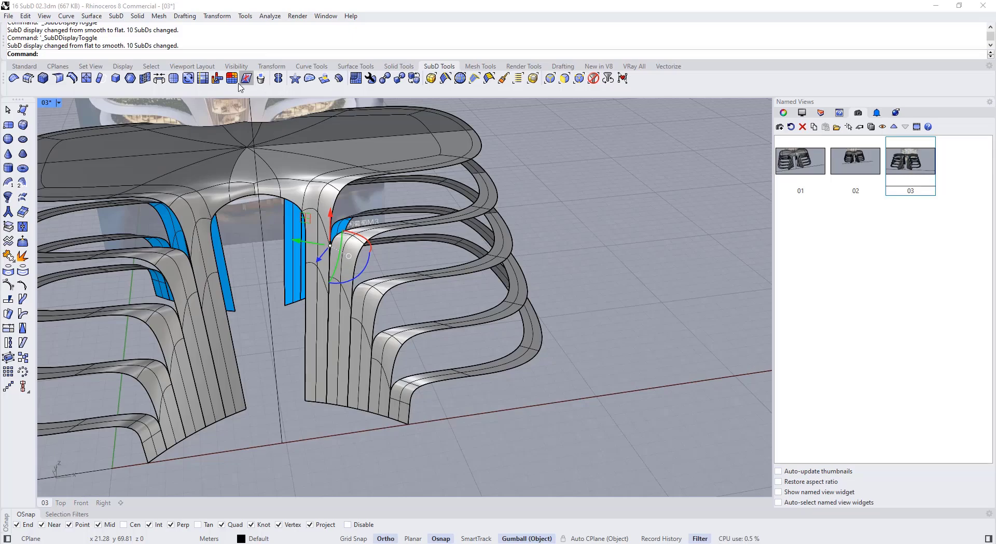
left_click(202, 78)
scroll(335, 207, "up", 3)
key("Tab")
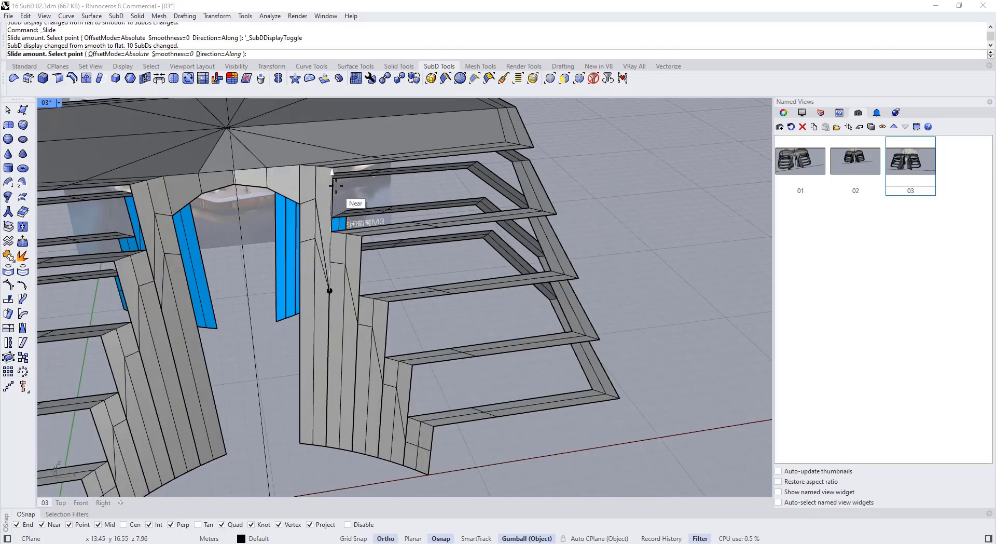
right_click_drag(332, 167, 355, 184)
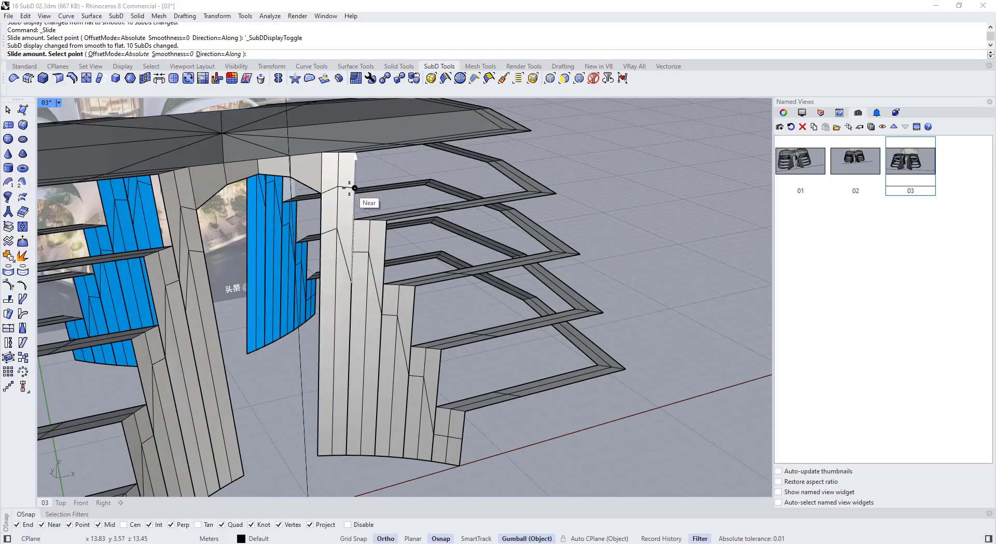
left_click(349, 188)
scroll(351, 287, "up", 4)
scroll(351, 287, "down", 2)
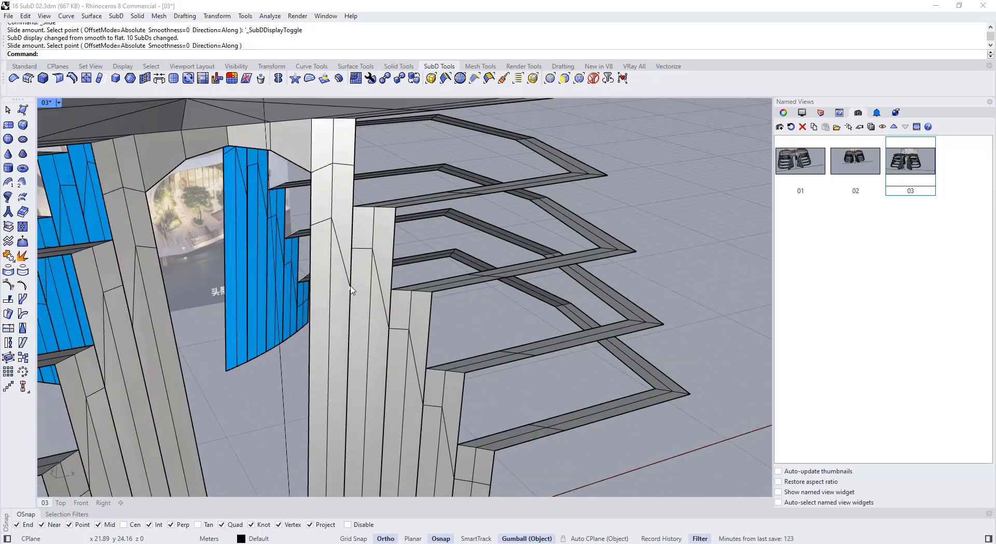
- Slide the next vertex down the same column edge up to the neighbouring strip's vertex
left_click(351, 287)
scroll(351, 289, "up", 2)
key("Return")
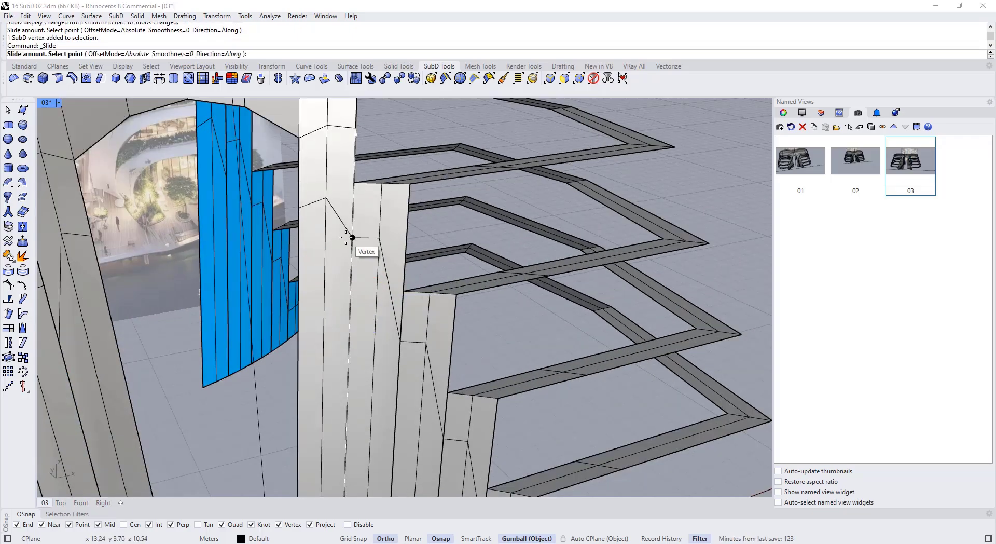
key("Tab")
key("Tab")
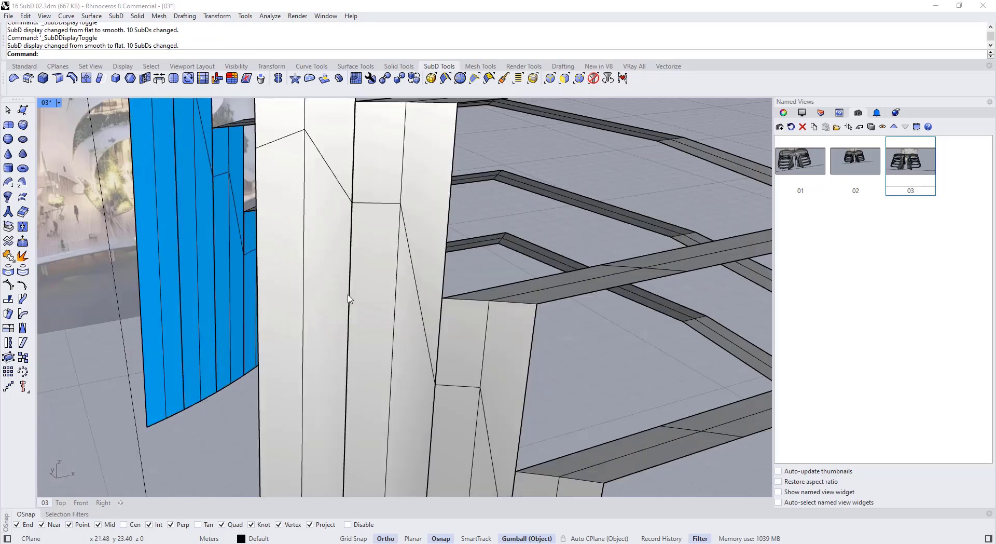
- Compare the smooth and flat SubD display of the columns, arch and balcony bands from several angles
scroll(348, 236, "up", 6)
scroll(346, 237, "down", 10)
key("Tab")
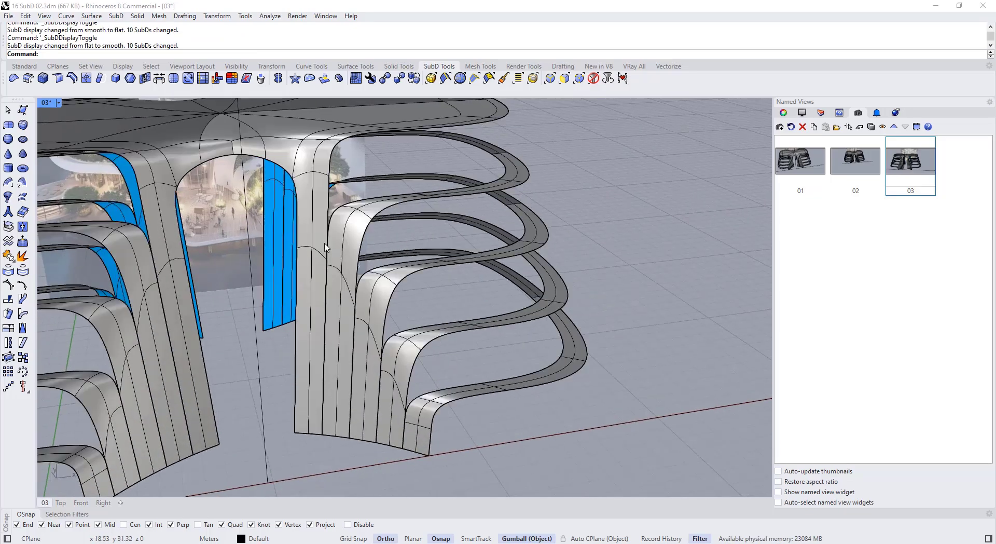
right_click_drag(313, 248, 310, 211)
key("Tab")
scroll(282, 193, "up", 5)
key("Tab")
key("Tab")
key("Tab")
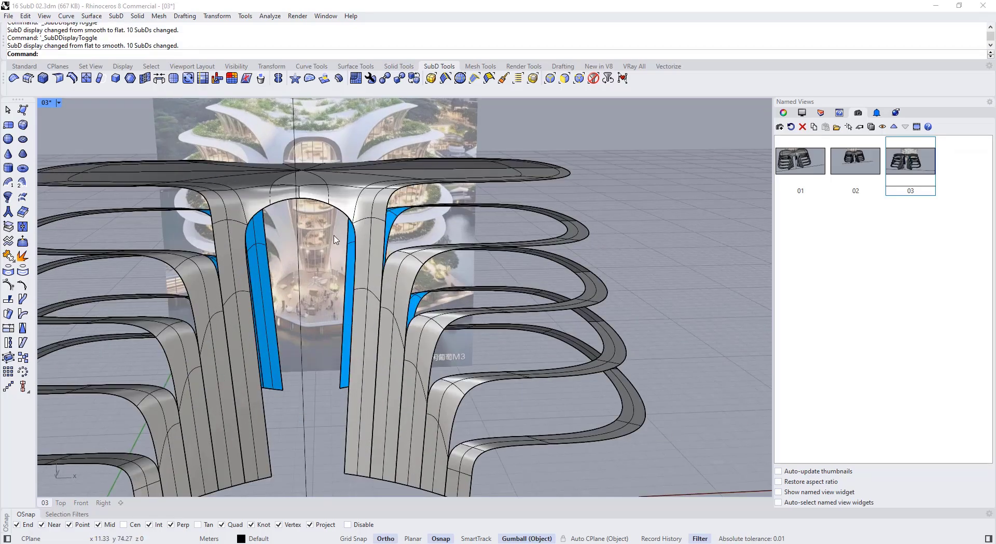
mouse_move(359, 233)
right_mouse_down()
mouse_move(294, 229)
mouse_move(366, 236)
right_mouse_up()
scroll(367, 235, "down", 2)
scroll(369, 234, "down", 2)
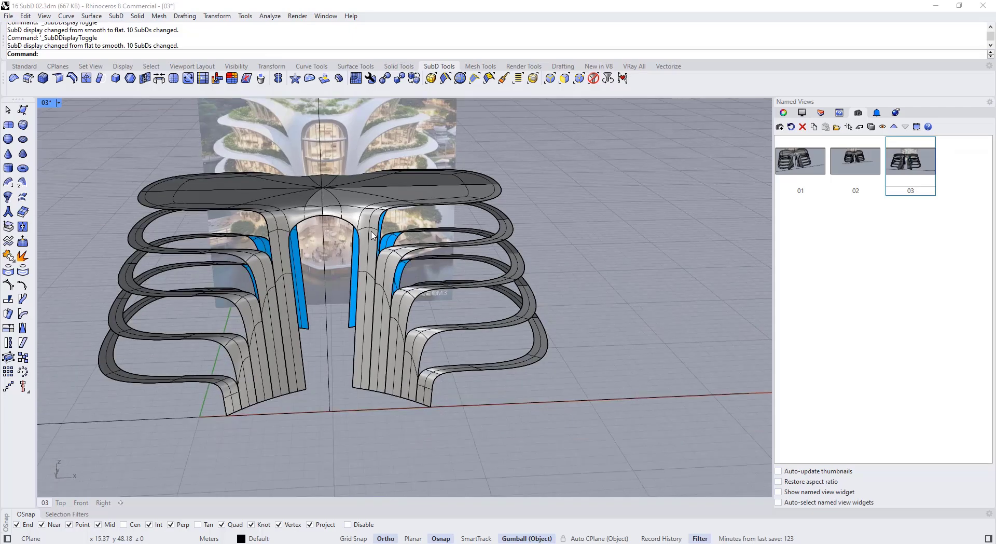
key("Tab")
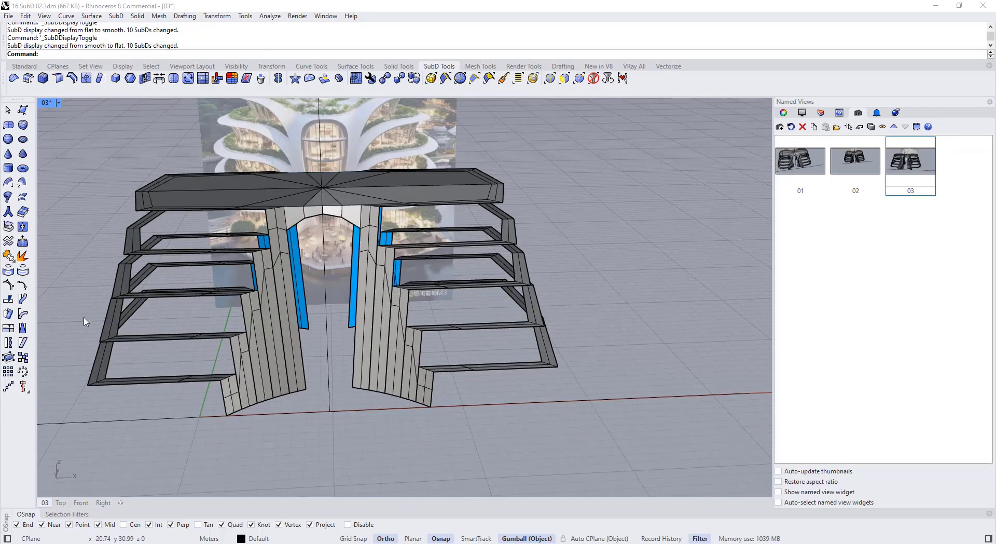
right_click_drag(86, 322, 529, 358)
key("Tab")
key("Tab")
scroll(558, 354, "up", 4)
left_click(549, 350, "ctrl+shift")
right_click_drag(576, 327, 546, 357)
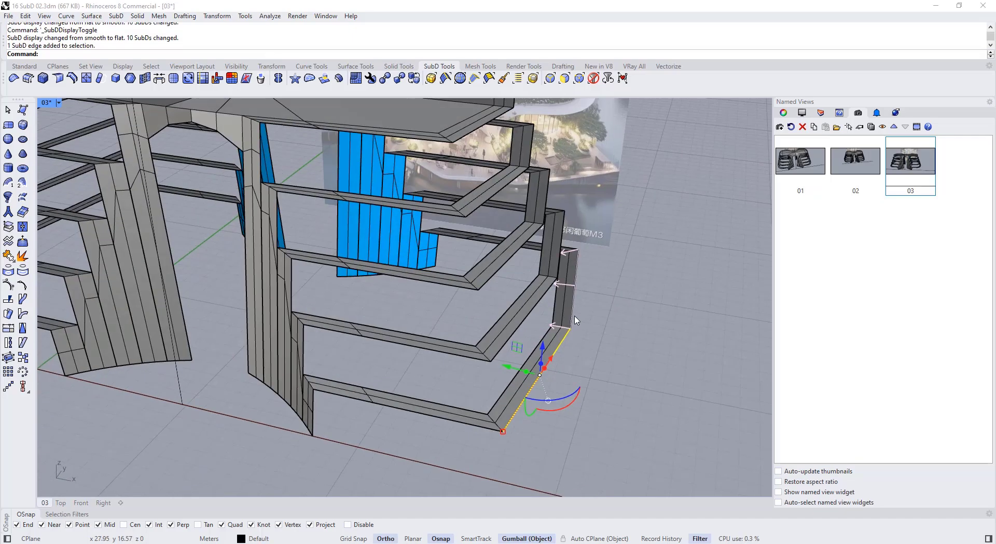
left_click(574, 307, "ctrl+shift")
left_click(521, 322, "ctrl+shift")
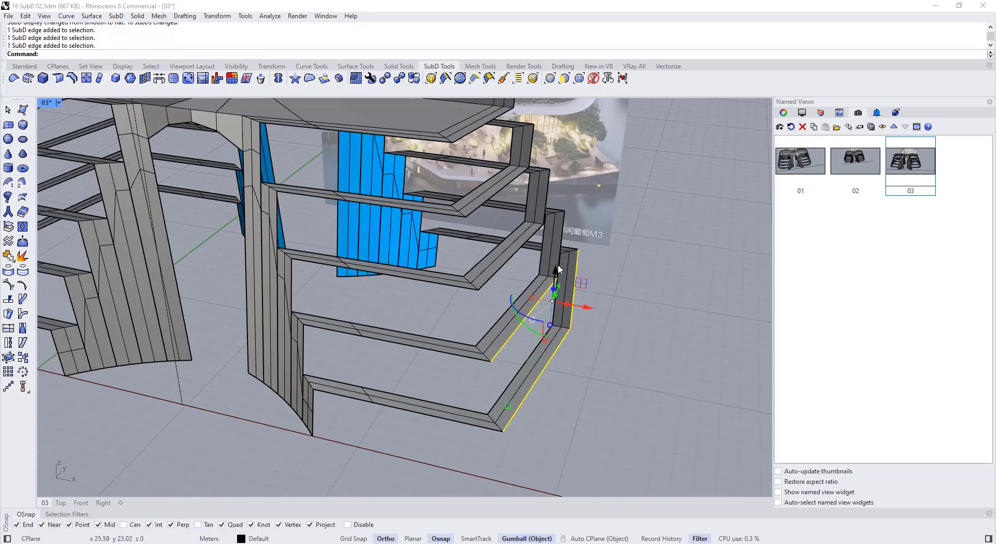
key("Escape")
- Move the outer edges of the four balcony bands down about 0.45 m and check the smooth form
left_click(532, 388, "ctrl+shift")
left_click(509, 338, "ctrl+shift")
left_click(493, 273, "ctrl+shift")
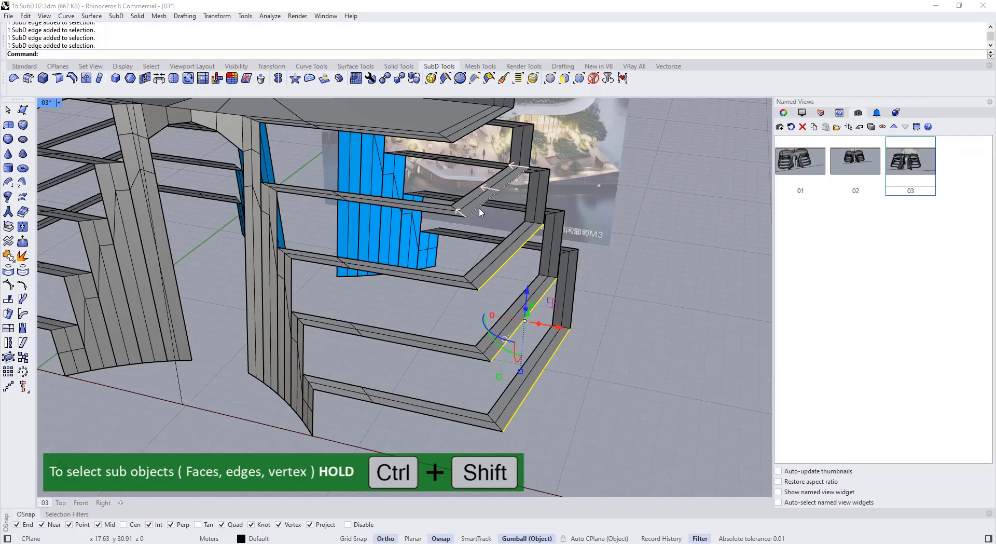
left_click(479, 210, "ctrl+shift")
scroll(479, 210, "down", 5)
scroll(481, 322, "up", 5)
left_click(485, 324, "ctrl+shift")
left_click(476, 251, "ctrl+shift")
right_click_drag(433, 260, 424, 331, "shift")
left_click(415, 251, "ctrl+shift")
left_click(423, 177, "ctrl+shift")
right_click_drag(434, 254, 449, 205)
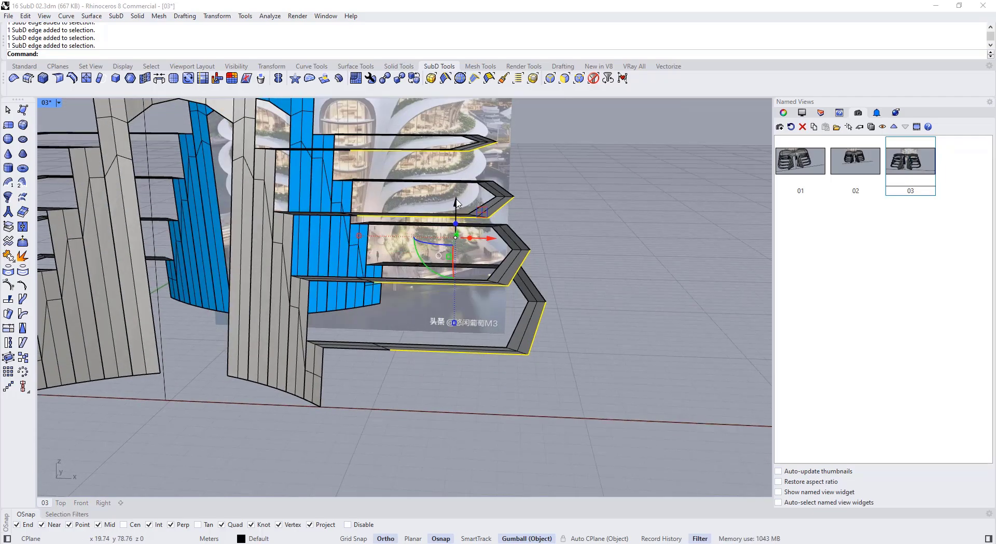
left_click_drag(456, 201, 456, 210)
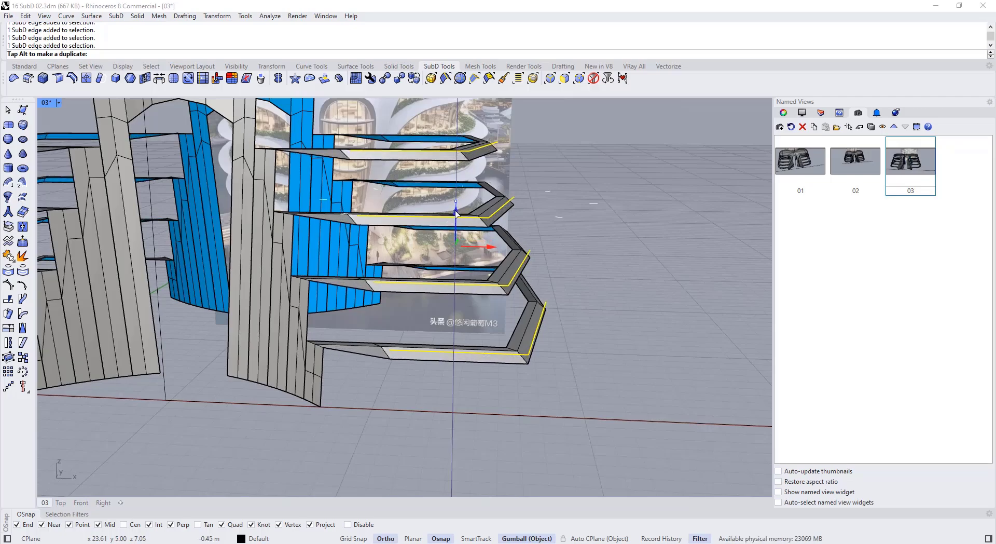
right_click_drag(456, 213, 542, 254)
key("Tab")
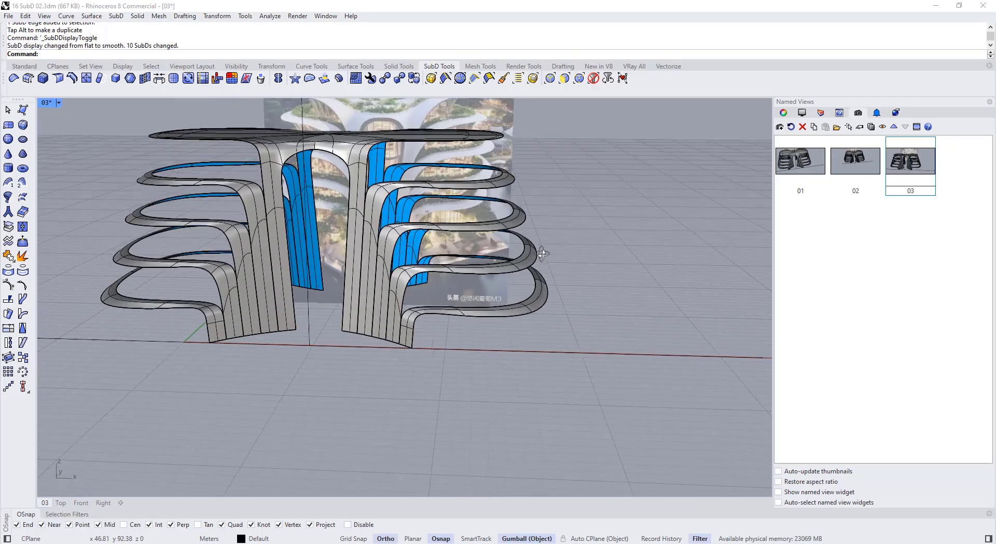
key("Tab")
key("Tab")
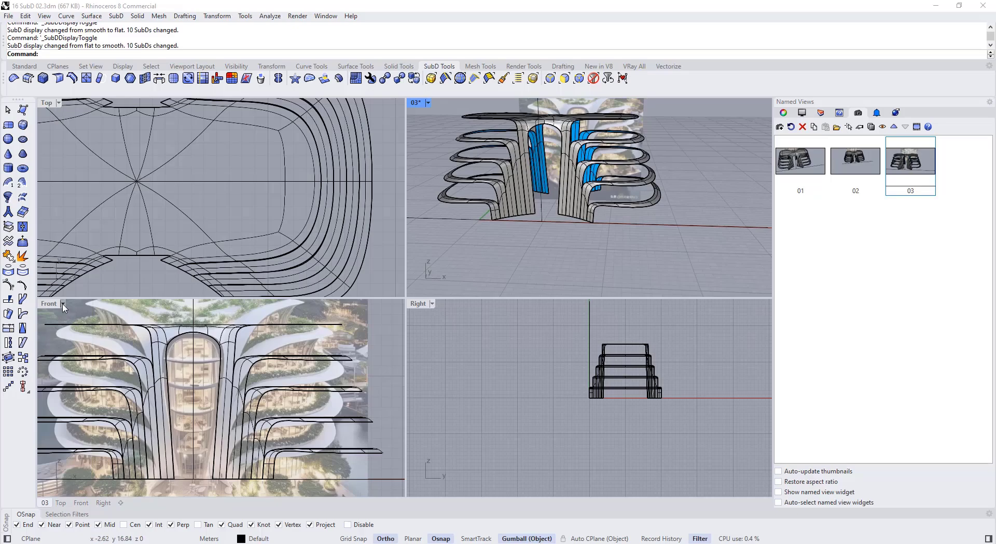
- Try to raise the roof's outer tip about 0.75 m in the maximized Front view
double_click(62, 305)
scroll(393, 225, "up", 5)
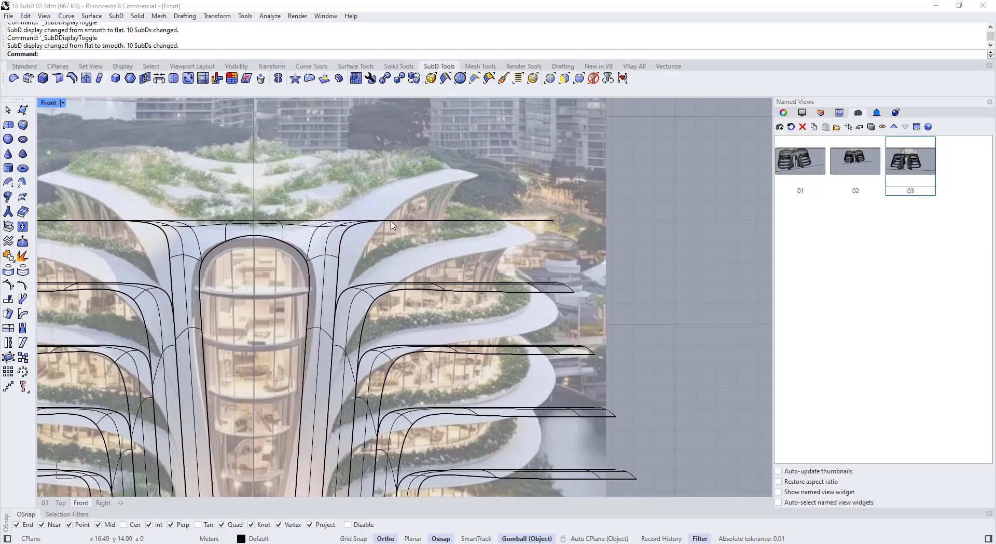
left_click_drag(524, 204, 543, 223)
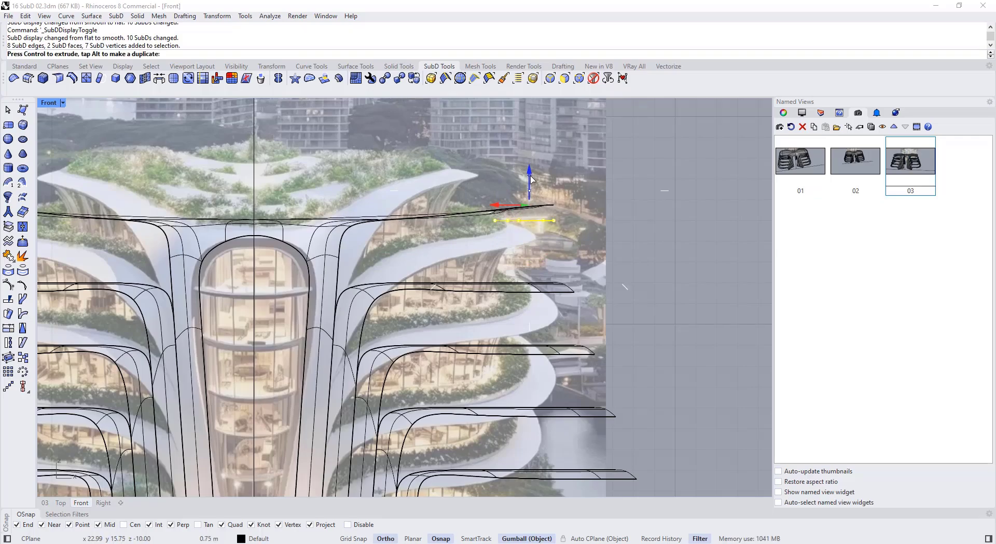
left_click_drag(532, 179, 531, 180)
left_click_drag(373, 190, 404, 278)
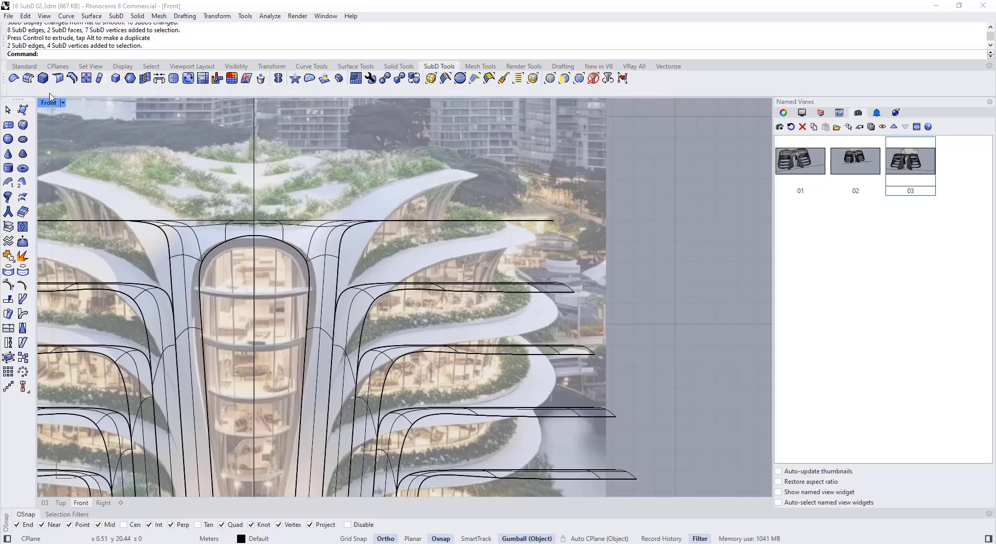
- Align the gumball to the CPlane and raise the roof edges and vertices beside the arch in the Front view
left_click_drag(314, 201, 392, 238)
left_click(355, 236)
left_click(382, 268)
left_click_drag(350, 188, 350, 169)
- In the maximized perspective view 03, raise the roof's lower rim edge beside the right column slightly
double_click(48, 102)
right_click_drag(581, 169, 537, 178)
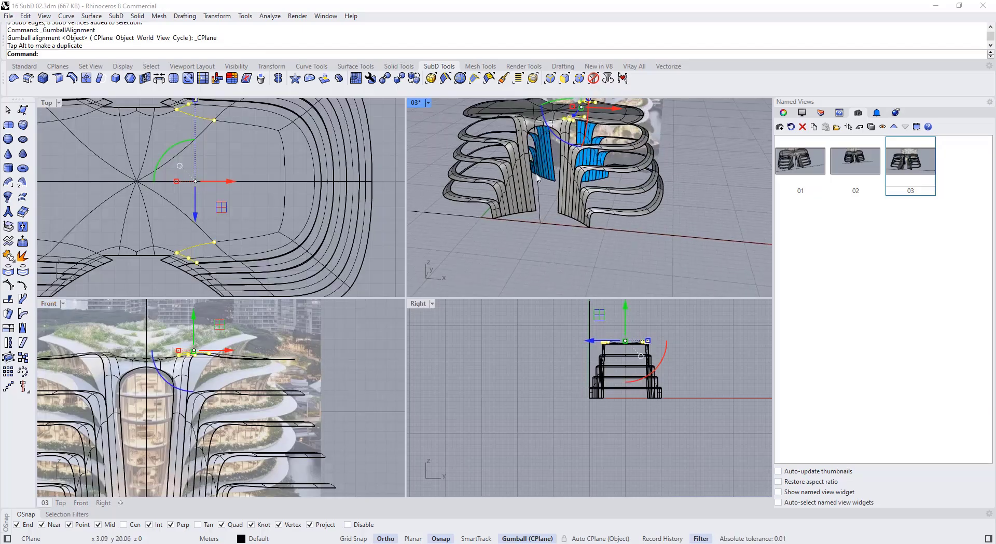
key("Tab")
scroll(545, 182, "up", 3)
double_click(415, 102)
key("Tab")
right_click_drag(476, 200, 372, 171)
left_click(379, 229)
key("Tab")
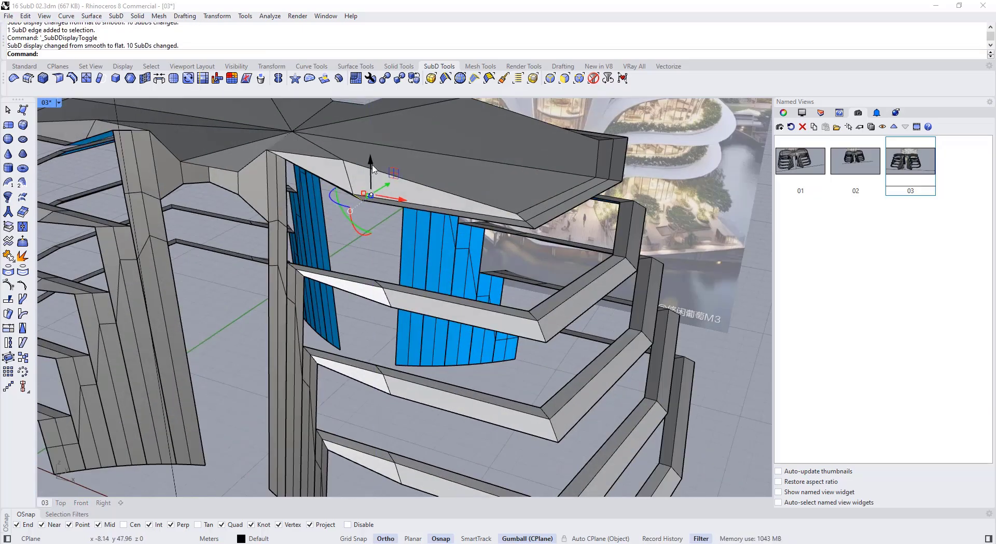
left_click_drag(372, 168, 372, 154)
- Select two further SubD components on the roof rim and raise them together slightly
right_click_drag(364, 171, 431, 239)
scroll(466, 135, "up", 3)
left_click(471, 108)
left_click(522, 235, "shift")
right_click_drag(471, 108, 506, 174)
left_click_drag(478, 174, 477, 163)
left_click(573, 200)
- Raise the next part of the roof rim slightly, checking it in smooth display
key("Tab")
right_click_drag(574, 199, 488, 207)
scroll(488, 213, "down", 4)
scroll(509, 223, "up", 4)
right_click_drag(614, 259, 541, 227)
key("Tab")
scroll(541, 228, "up", 3)
left_click(528, 253)
left_click_drag(533, 206, 533, 198)
left_click(689, 202)
- Raise one more single edge of the roof rim slightly
key("Tab")
key("Tab")
right_click_drag(690, 202, 576, 233)
scroll(656, 253, "up", 3)
left_click(564, 201)
left_click_drag(571, 150, 571, 142)
left_click(648, 155)
- Align the gumball to the object and lower the roof rim vertex at the top of the right column
right_click_drag(447, 207, 396, 239)
scroll(435, 225, "up", 2)
left_click(390, 241)
left_click(428, 324)
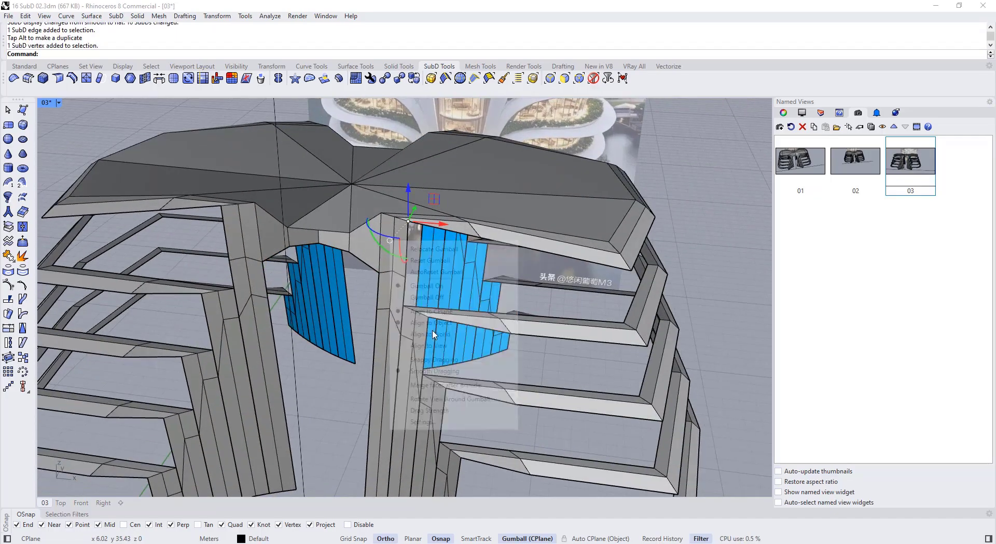
right_click_drag(432, 331, 404, 294)
key("Tab")
right_click_drag(392, 239, 442, 287)
key("Escape")
key("Tab")
scroll(433, 243, "down", 3)
scroll(452, 288, "up", 5)
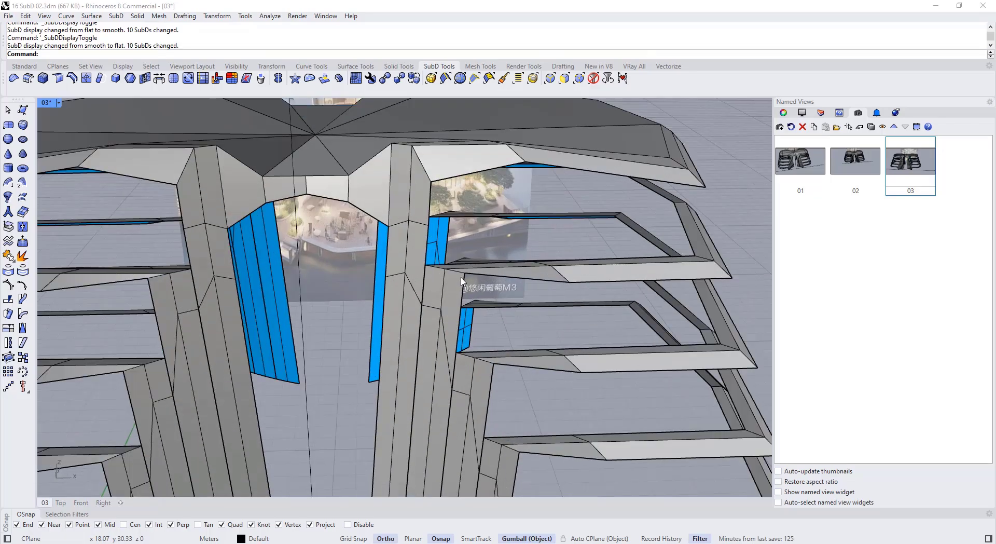
left_click(463, 273, "ctrl+shift")
left_click(492, 363, "ctrl+shift")
scroll(446, 259, "down", 4)
key("Escape")
- Move the four corner vertices joining the lower balcony bands to the right column down to the edge midpoint, with Project snapping off
scroll(473, 306, "up", 4)
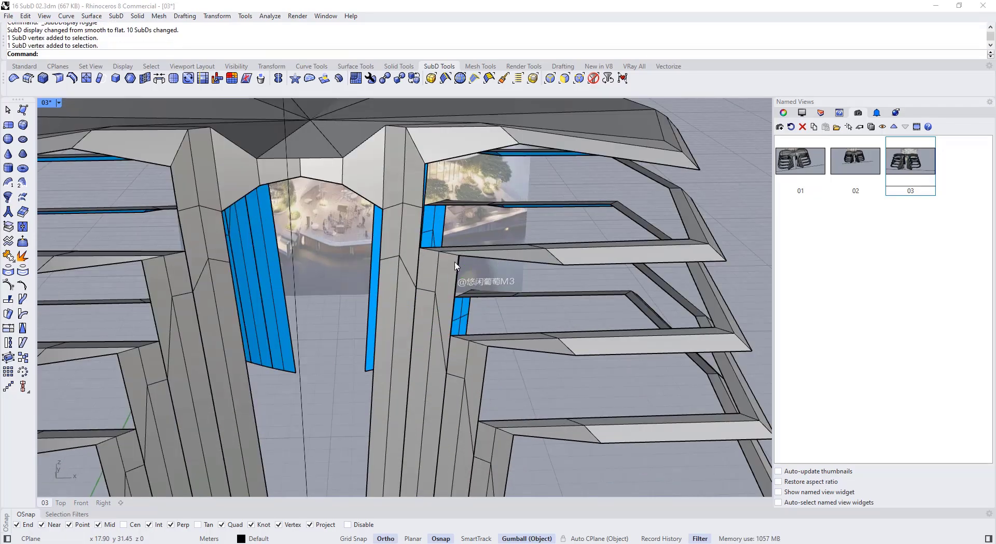
left_click(461, 260, "ctrl+shift")
scroll(461, 265, "down", 3)
scroll(469, 312, "up", 3)
left_click(473, 322, "ctrl+shift")
scroll(467, 330, "down", 3)
right_click_drag(462, 338, 452, 320)
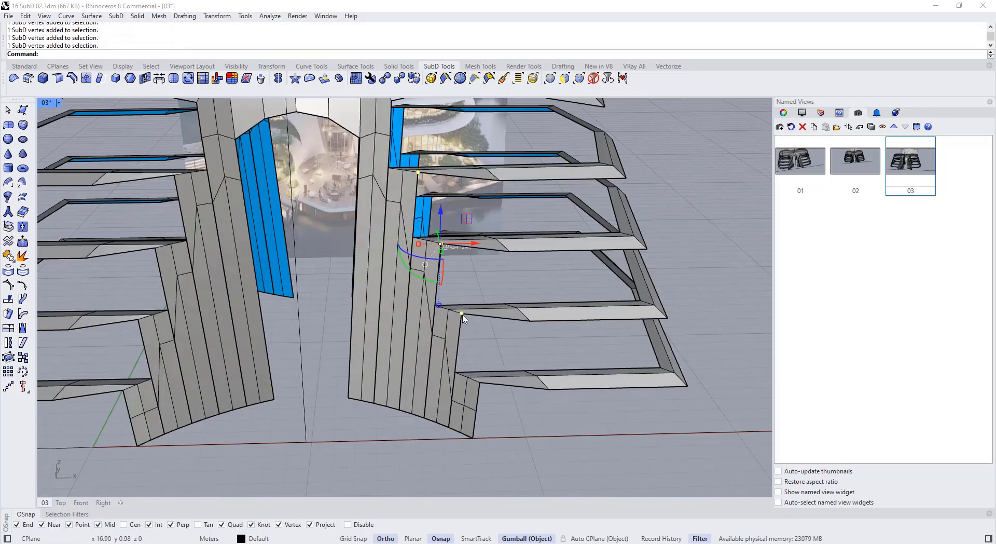
type("Mio")
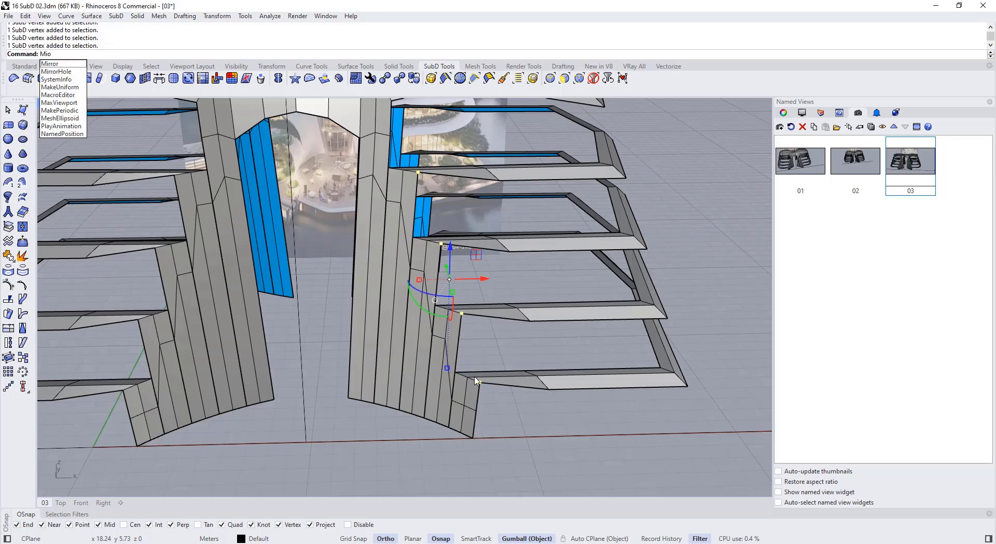
key("BackSpace")
key("BackSpace")
type("o")
key("Return")
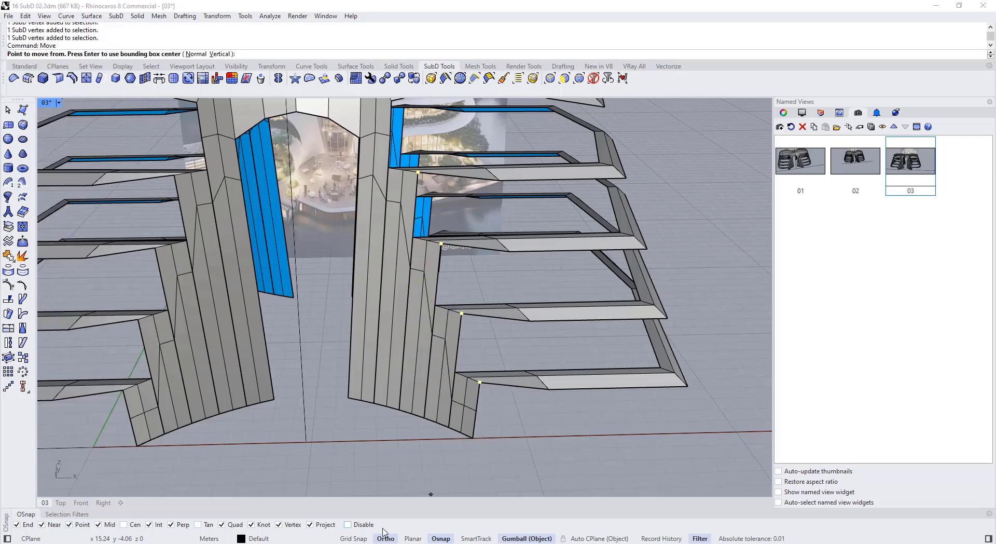
left_click(322, 524)
scroll(463, 393, "up", 3)
left_click(478, 380)
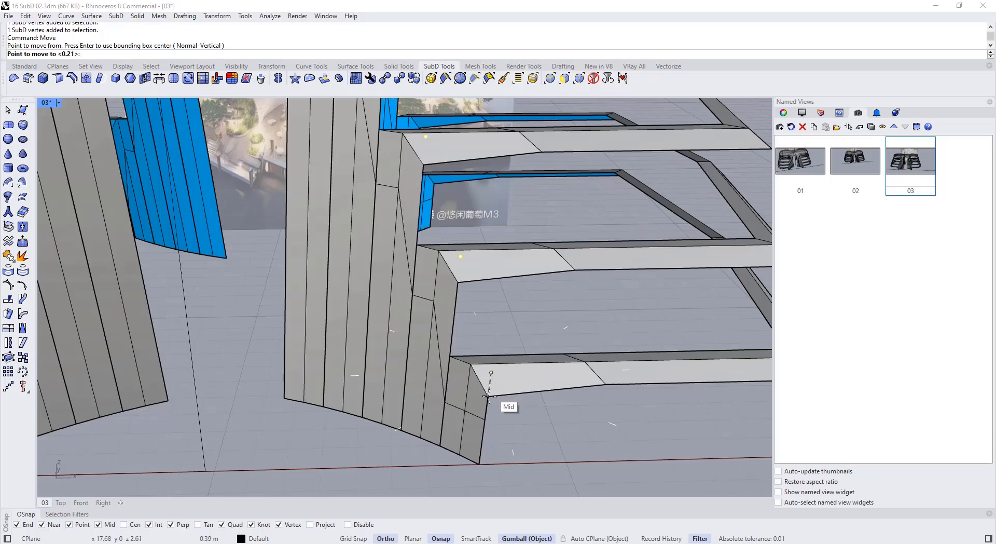
left_click(487, 407)
- Clear the selection and compare the reshaped balcony joints in smooth and flat SubD display
scroll(490, 400, "down", 5)
key("Tab")
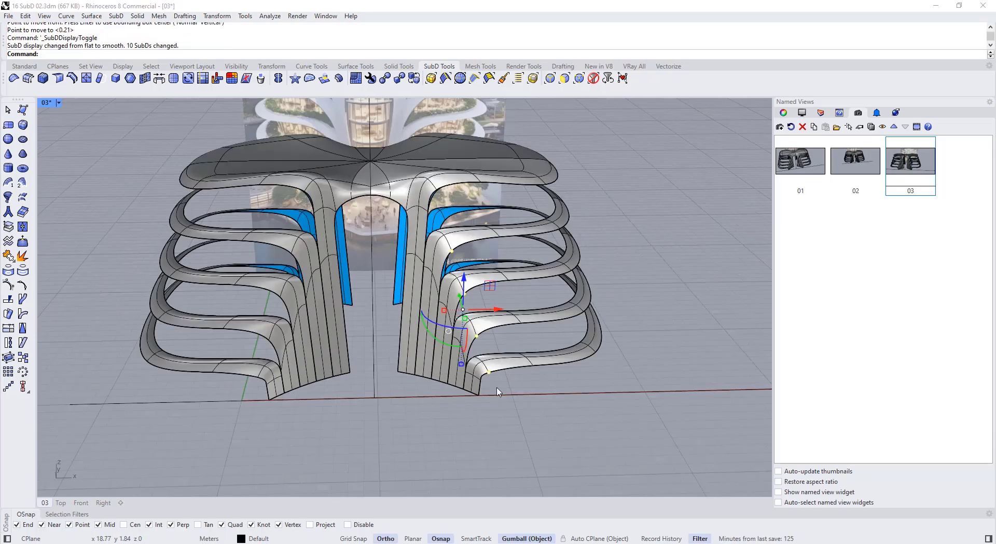
key("Escape")
right_click_drag(499, 391, 457, 333)
key("Tab")
scroll(457, 334, "up", 5)
key("Tab")
key("Tab")
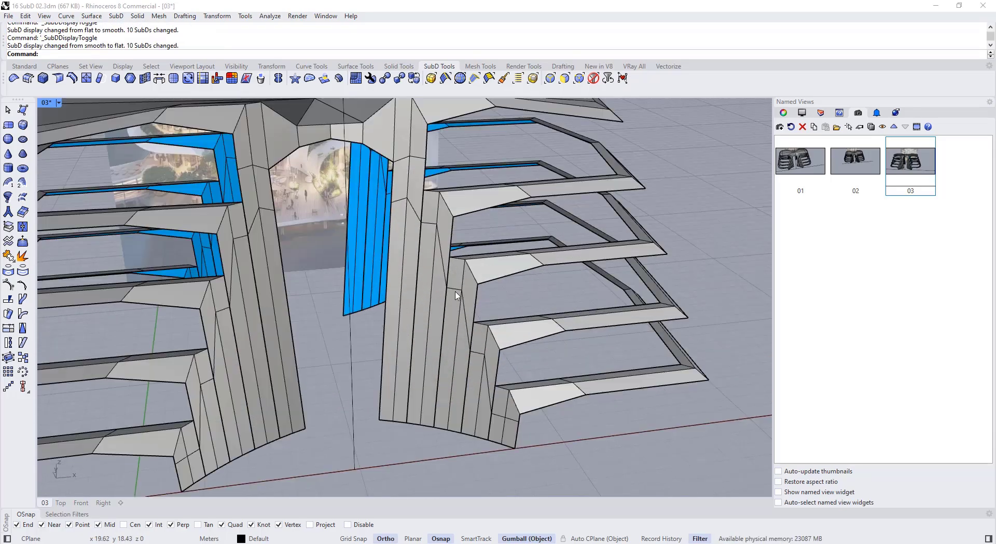
right_click_drag(431, 286, 416, 303)
scroll(415, 233, "up", 3)
left_click(436, 244, "ctrl+shift")
left_click(444, 249, "ctrl+shift")
left_click(459, 291, "ctrl+shift")
key("Escape")
scroll(485, 359, "down", 2)
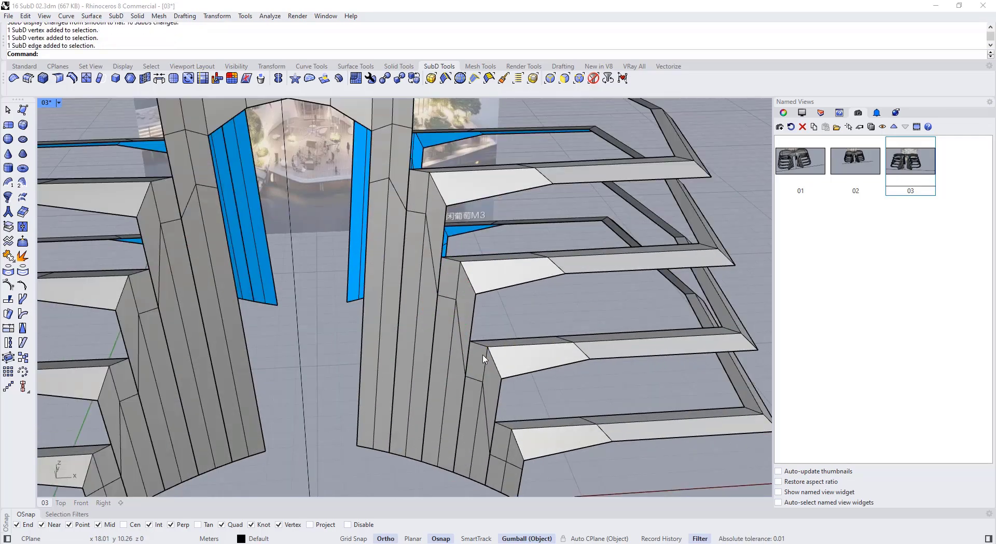
- Move the four selected corner vertices where the balcony bands meet the right column slightly downward
key("Return")
left_click(429, 173)
scroll(429, 173, "up", 3)
left_click(431, 202)
scroll(430, 201, "down", 6)
key("Tab")
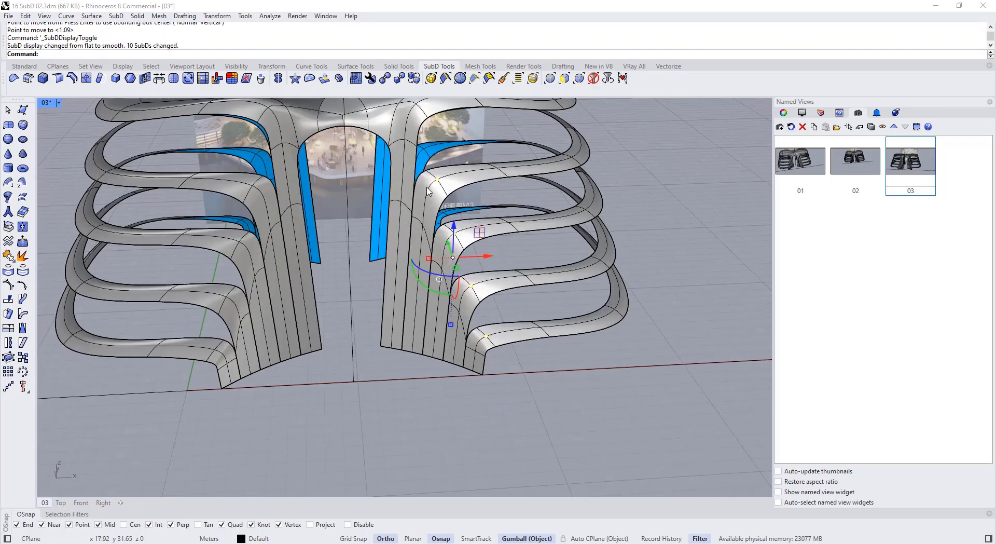
- Try lowering the column vertex beside the top right balcony joint in two small moves
key("Tab")
scroll(407, 170, "up", 6)
left_click(409, 167, "ctrl+shift")
mouse_move(407, 200)
left_mouse_down()
mouse_move(406, 216)
mouse_move(406, 206)
left_mouse_up()
key("Escape")
scroll(407, 202, "down", 7)
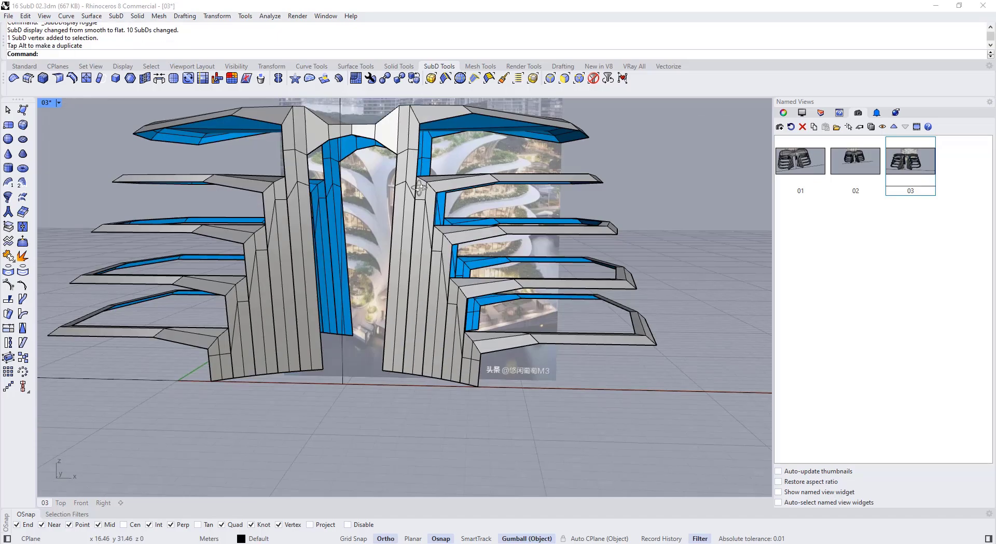
right_click_drag(407, 204, 404, 192)
scroll(404, 190, "up", 7)
left_click(404, 190, "ctrl+shift")
left_click_drag(401, 223, 399, 232)
scroll(400, 231, "down", 7)
right_click_drag(402, 218, 441, 207)
key("Escape")
key("Tab")
key("Tab")
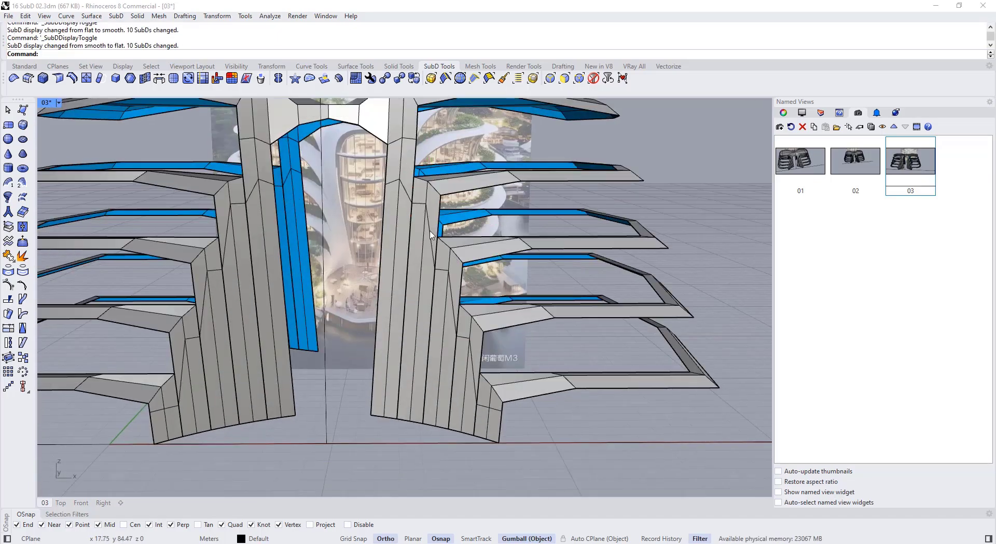
- Try lowering the column vertices beside the next right balcony joints and undo the individual vertex moves
left_click(437, 243, "ctrl+shift")
left_click_drag(436, 271, 435, 275)
left_click(459, 304, "ctrl+shift")
key("Tab")
scroll(483, 383, "down", 7)
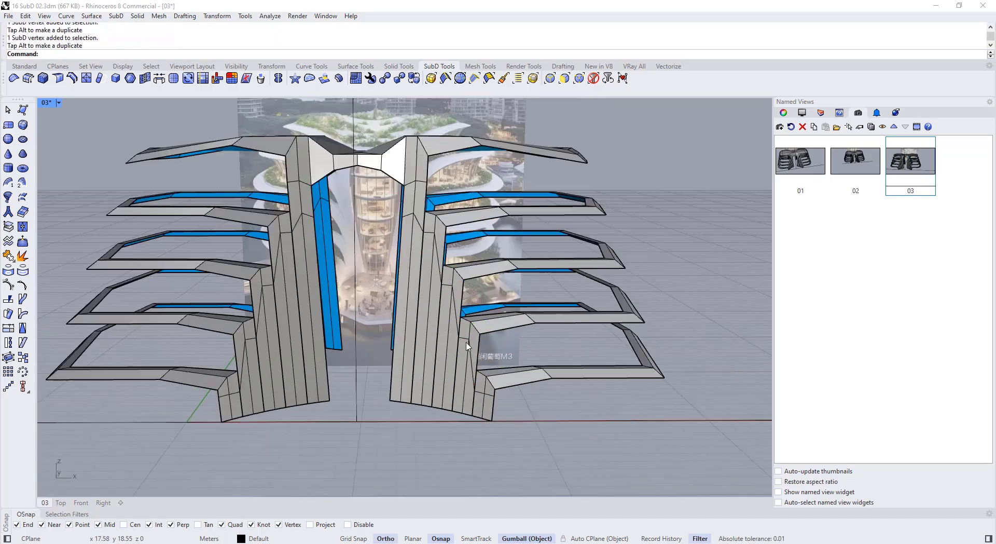
key("Tab")
scroll(467, 352, "up", 5)
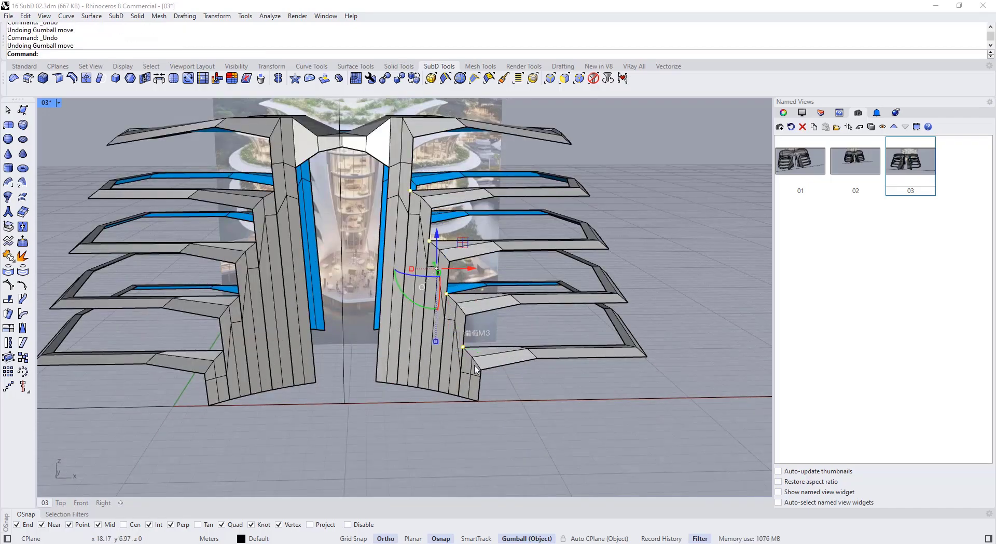
- Examine the front of the columns, balcony joints and roof, comparing smooth and flat SubD display
key("Tab")
key("Tab")
key("Tab")
right_click_drag(507, 422, 511, 439)
scroll(504, 347, "down", 4)
right_click_drag(493, 358, 455, 327)
scroll(487, 214, "up", 5)
key("Tab")
key("Tab")
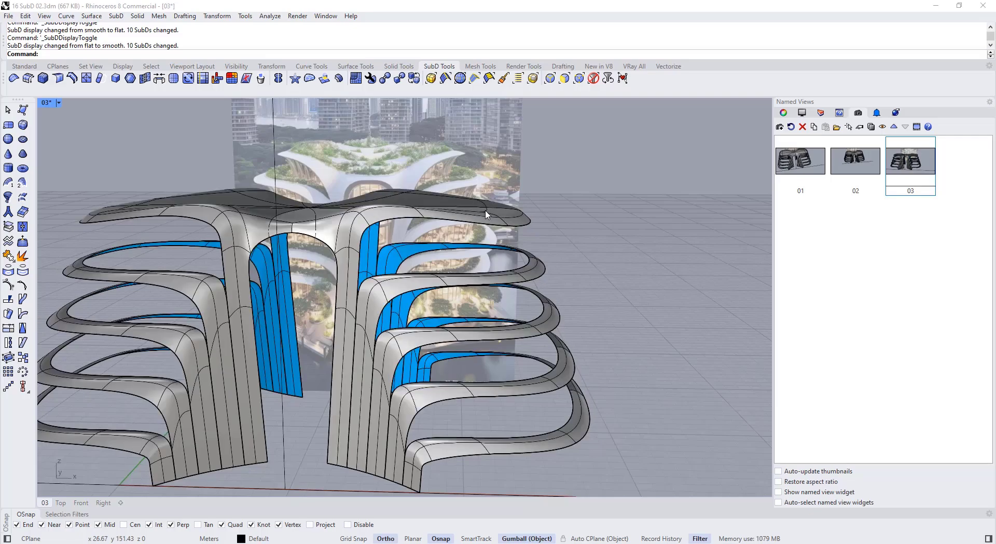
right_click_drag(489, 214, 484, 330)
scroll(491, 196, "down", 4)
key("Tab")
key("Tab")
right_click_drag(409, 266, 437, 259)
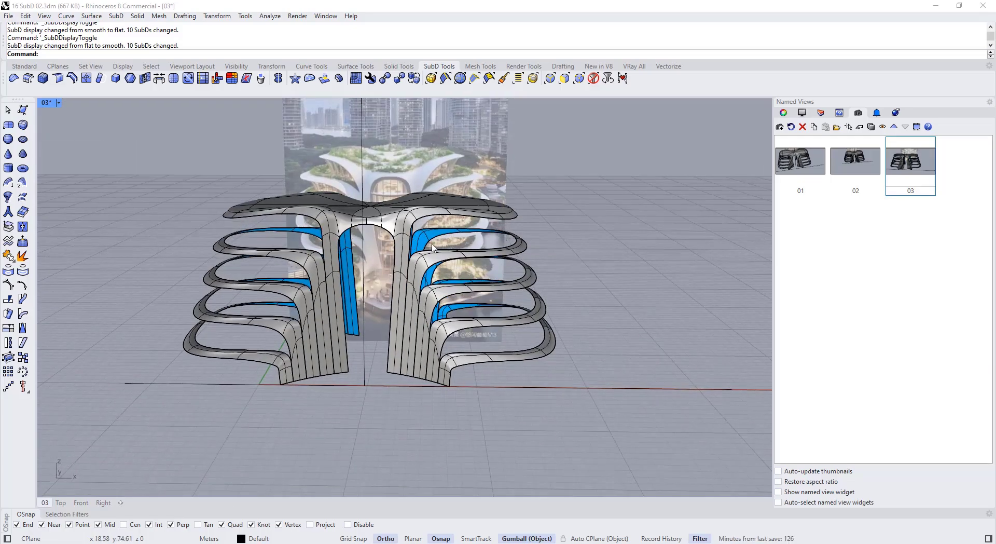
- Inspect the right balcony bands from the side and from above in smooth and flat SubD display
right_click_drag(486, 356, 460, 348)
key("Tab")
key("Tab")
scroll(457, 337, "up", 3)
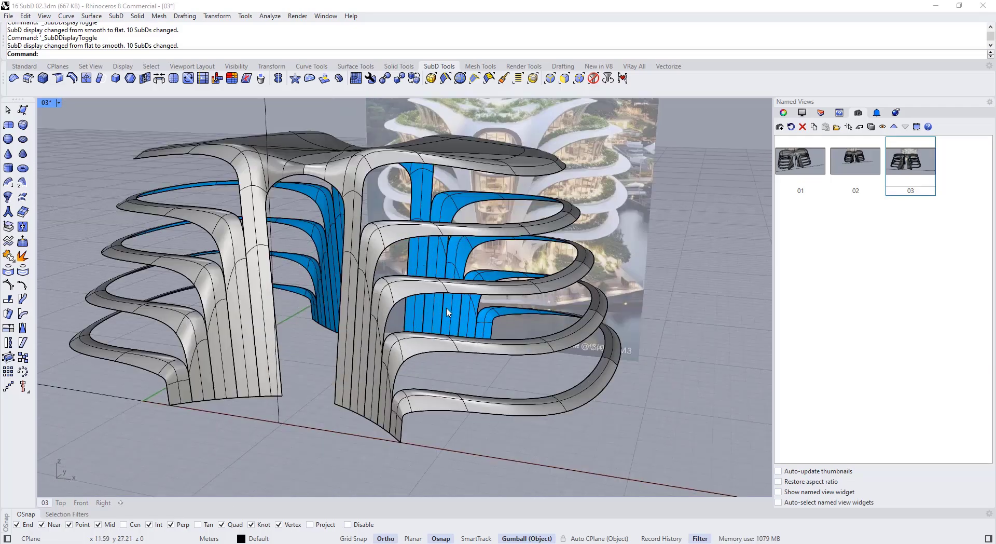
key("Tab")
right_click_drag(448, 314, 404, 314)
key("Tab")
key("Tab")
scroll(378, 258, "up", 2)
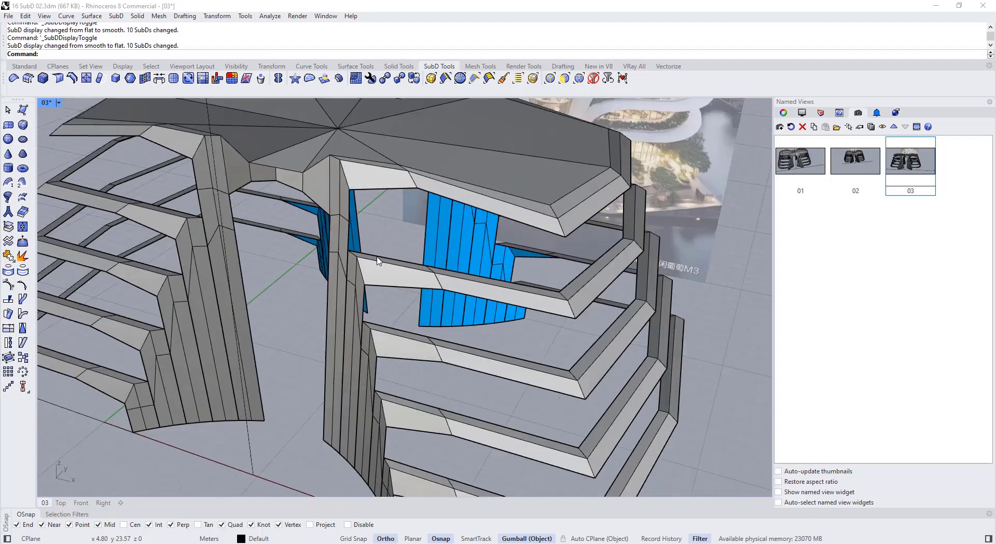
scroll(380, 260, "down", 7)
scroll(397, 258, "up", 4)
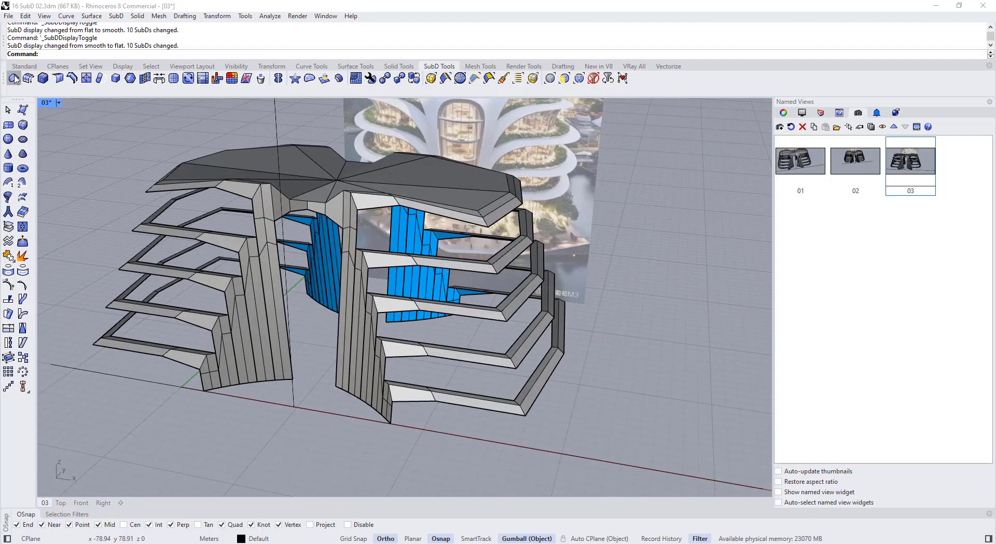
- Start Duplicate Edge and pick the inner upper edges of the upper two right balcony bands
left_click(25, 66)
left_click(9, 225)
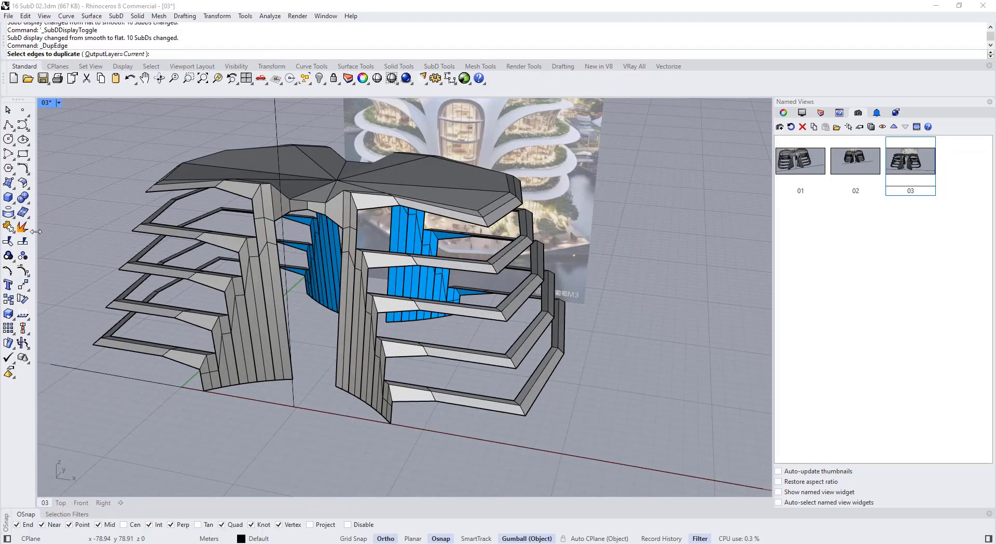
scroll(523, 263, "up", 2)
left_click(361, 261)
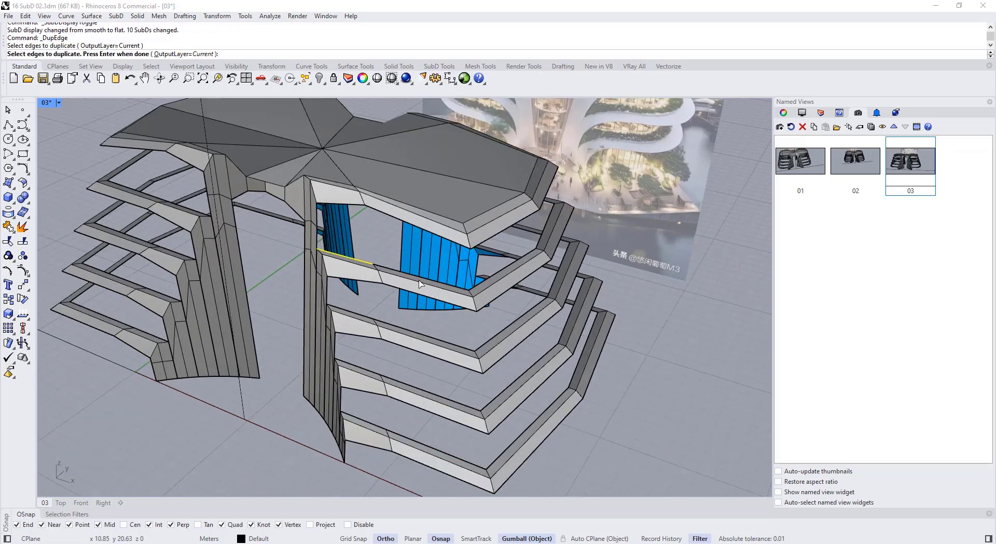
left_click(482, 280)
left_click(460, 286)
right_click_drag(456, 322, 415, 290)
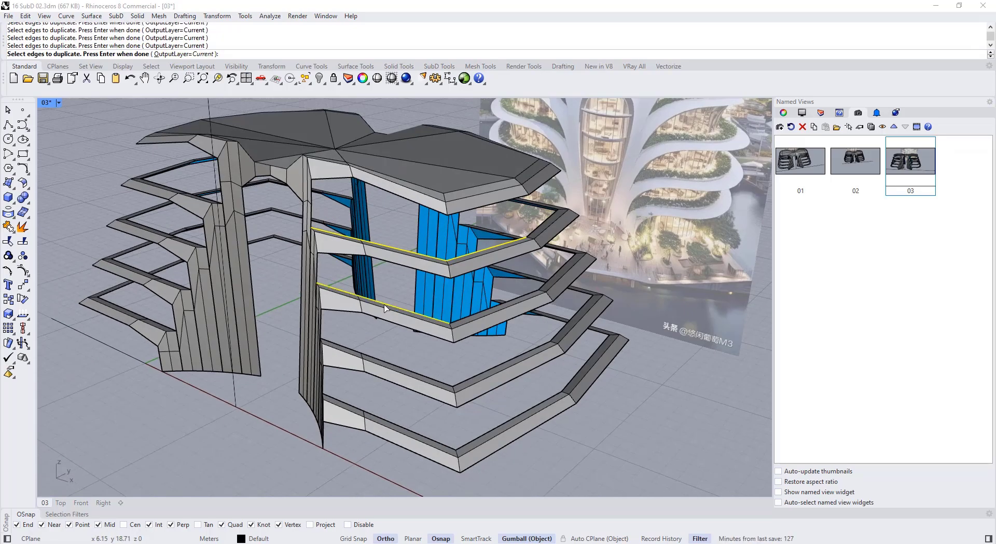
right_click_drag(476, 316, 419, 325)
key("Tab")
key("Tab")
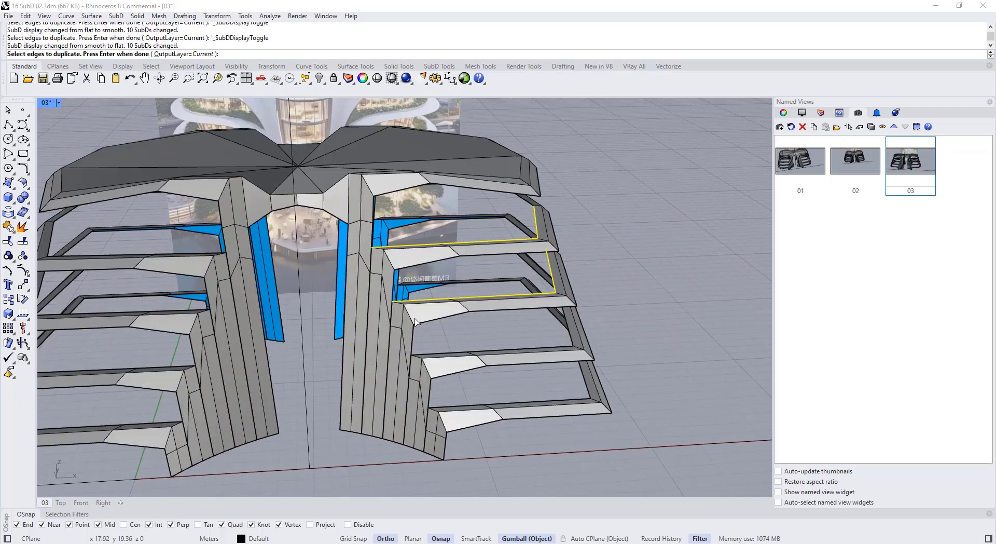
- Add the inner upper edges of the lower two right balcony bands and complete the edge duplication
right_click_drag(534, 353, 461, 369)
left_click(444, 367)
left_click(545, 370)
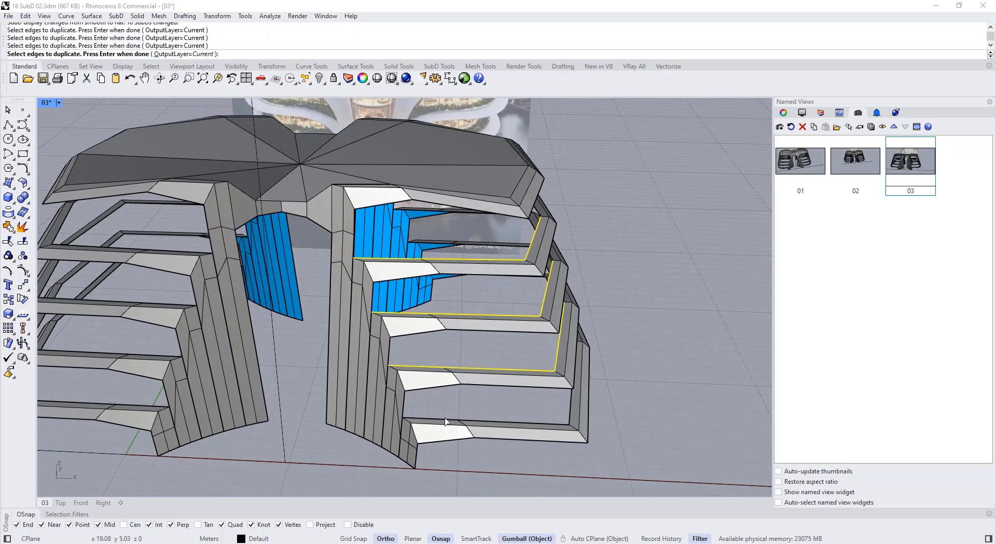
right_click_drag(569, 418, 476, 335)
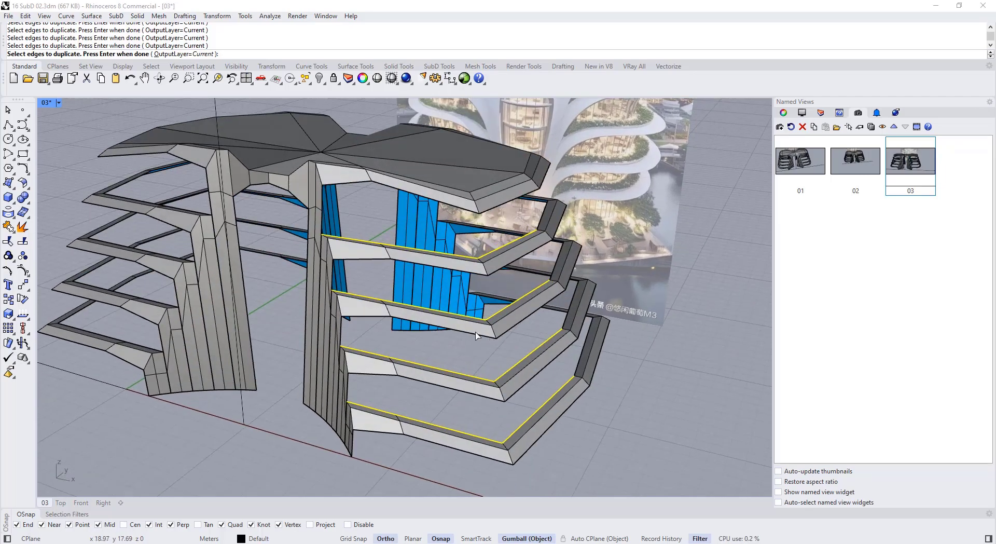
key("Return")
- Lock everything except the duplicated balcony edge curves and select the four curves
left_click(244, 67)
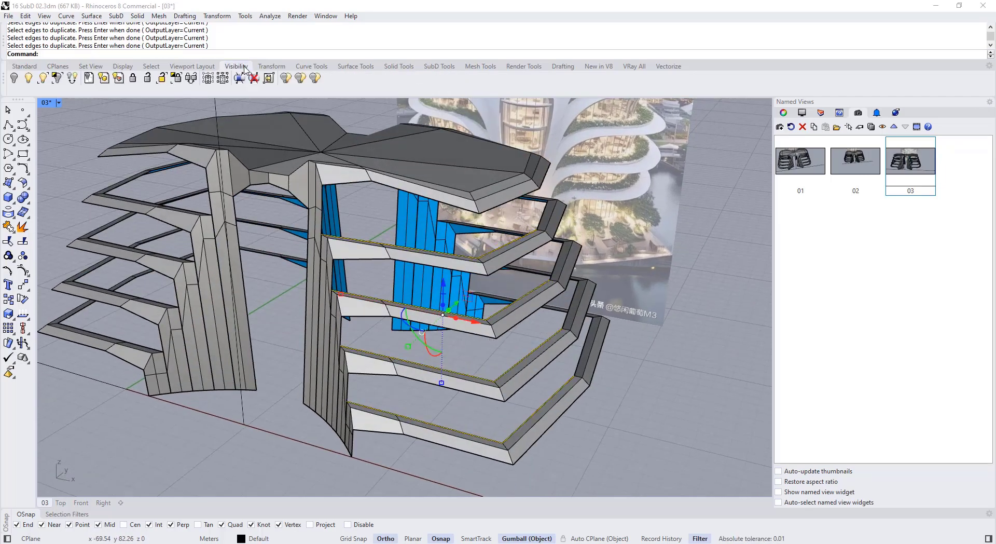
left_click(175, 80)
scroll(467, 259, "down", 5)
left_click(493, 293)
right_click_drag(494, 312, 500, 373)
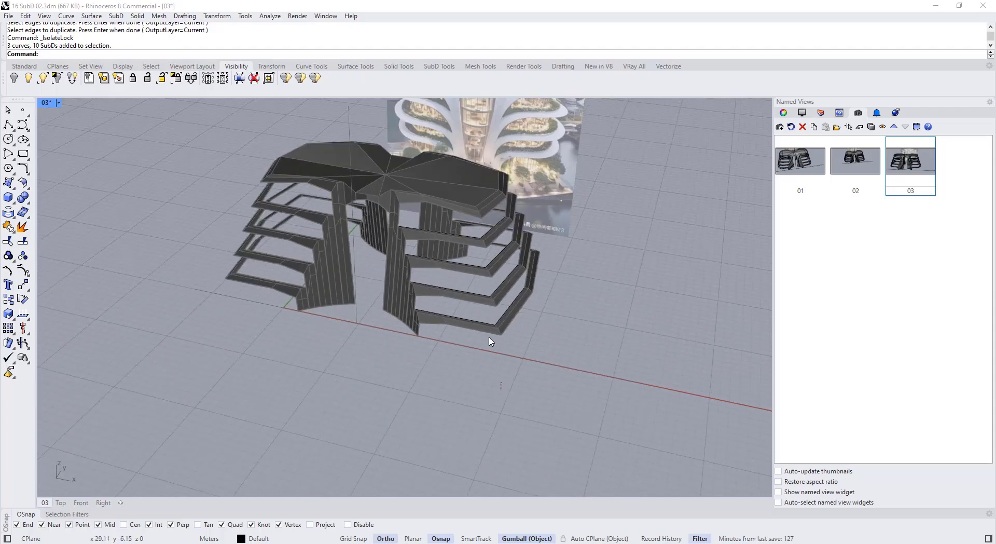
left_click_drag(500, 385, 480, 228)
left_click(578, 341)
right_click_drag(578, 340, 555, 371)
left_click_drag(545, 377, 475, 238)
scroll(493, 236, "up", 4)
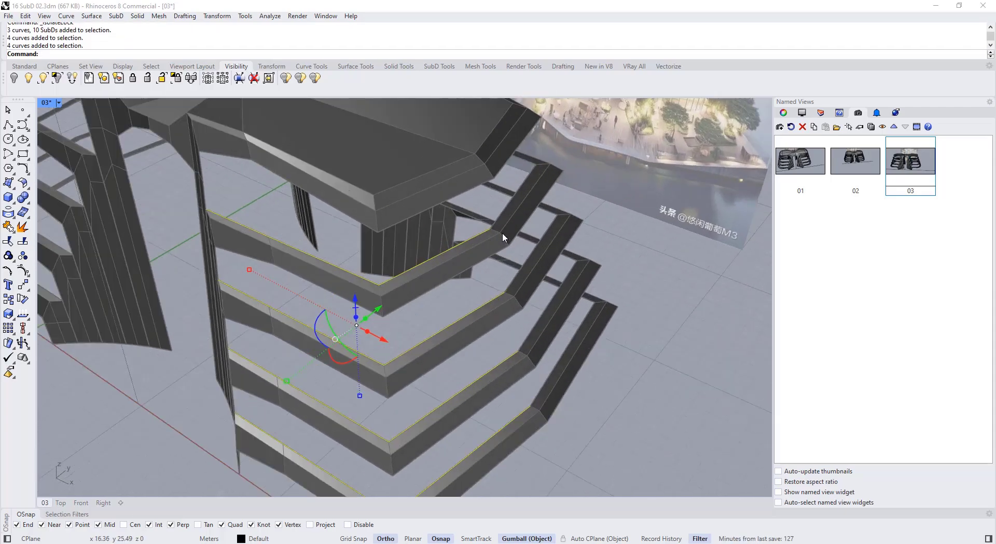
scroll(498, 233, "down", 2)
scroll(492, 238, "up", 3)
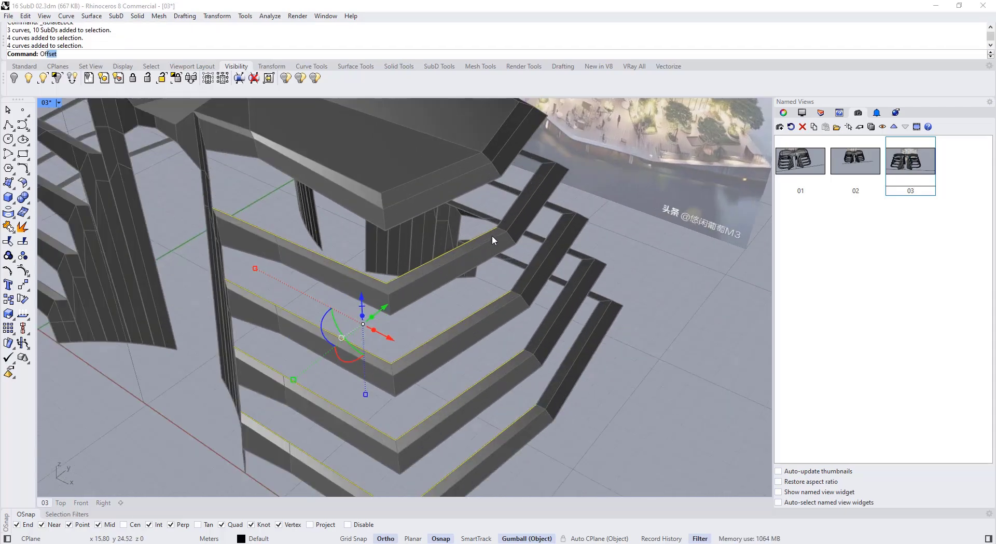
- Offset the edge curves of the upper two right balconies inward by a distance of 1 m
key("Return")
left_click(456, 247)
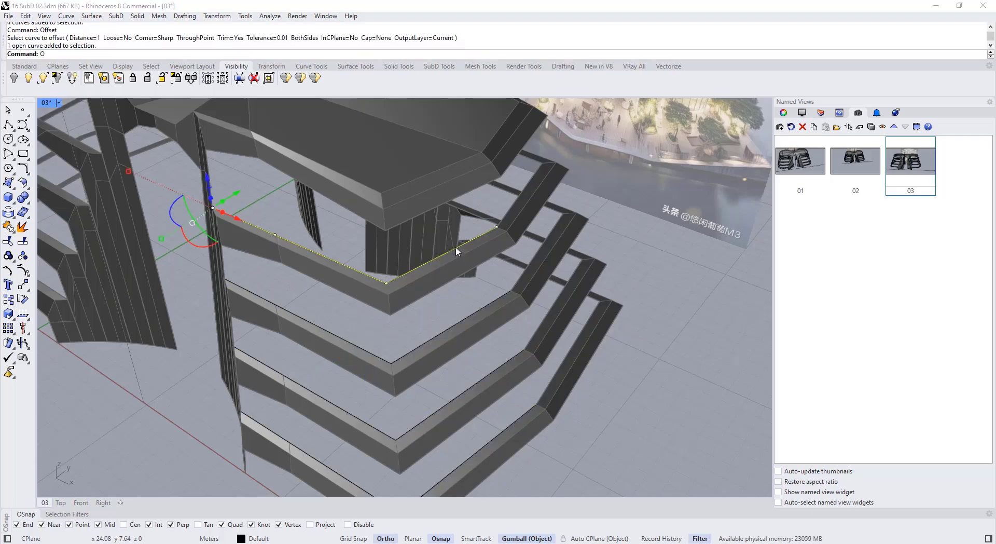
key("Return")
right_click_drag(427, 213, 455, 236)
scroll(368, 268, "up", 4)
scroll(374, 261, "down", 4)
left_click(449, 232)
left_click(451, 305)
right_click(452, 301)
left_click(452, 290)
- Offset the edge curves of the lower two right balconies inward by 1 m
left_click(466, 369)
right_click(462, 359)
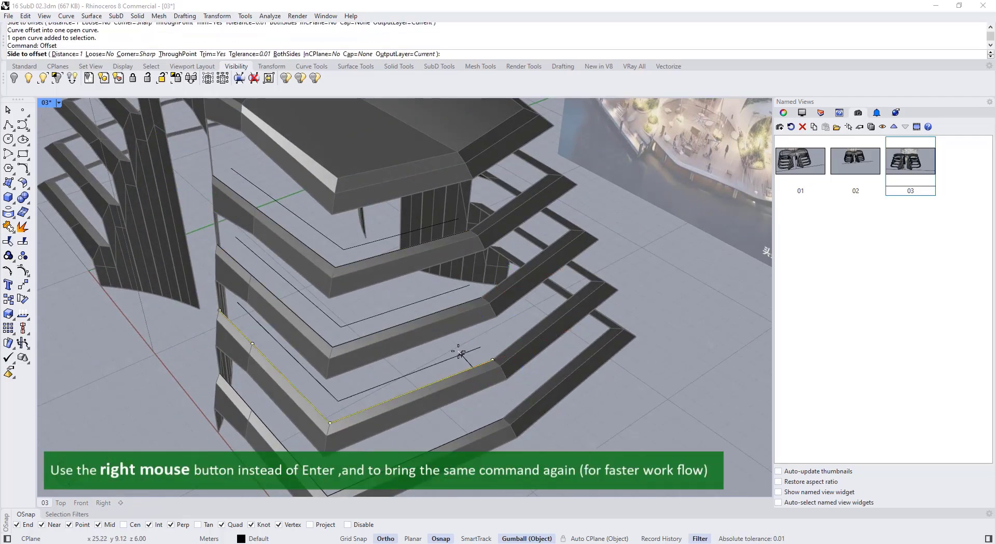
left_click(461, 353)
left_click(489, 423)
right_click(482, 413)
left_click(478, 403)
left_click(563, 397)
- Try a SubD Loft with Corners enabled between the top right balcony's edge curve and its offset curve
right_click_drag(563, 394, 387, 329)
scroll(498, 325, "down", 2)
right_click_drag(538, 266, 486, 262)
left_click(435, 66)
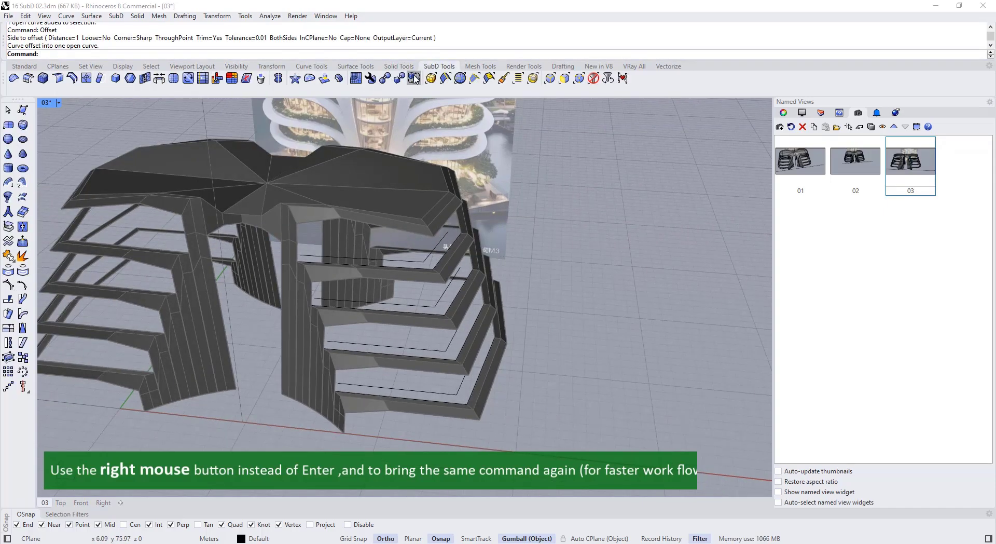
left_click(27, 198)
scroll(413, 243, "up", 2)
left_click(413, 274)
left_click(406, 265)
right_click(398, 287)
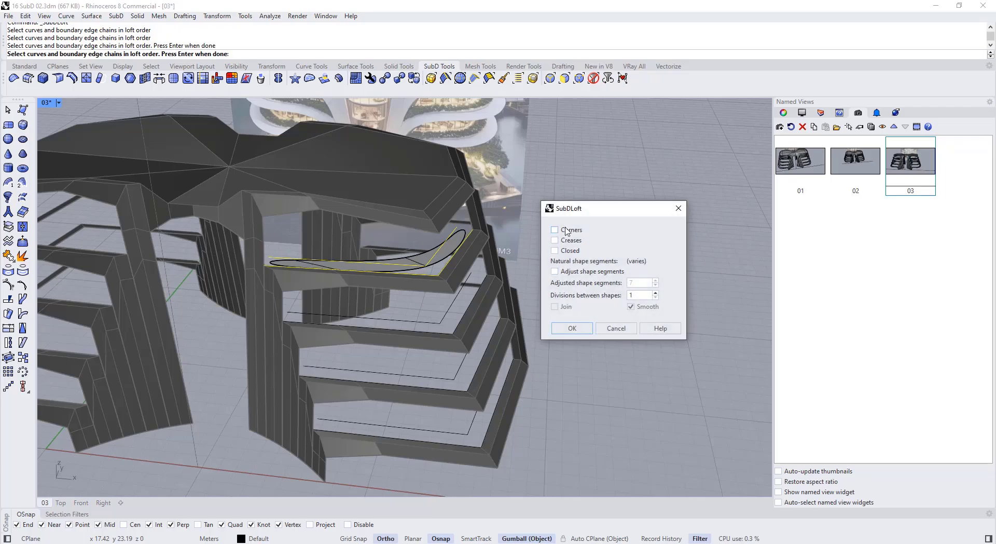
right_click_drag(448, 263, 406, 312)
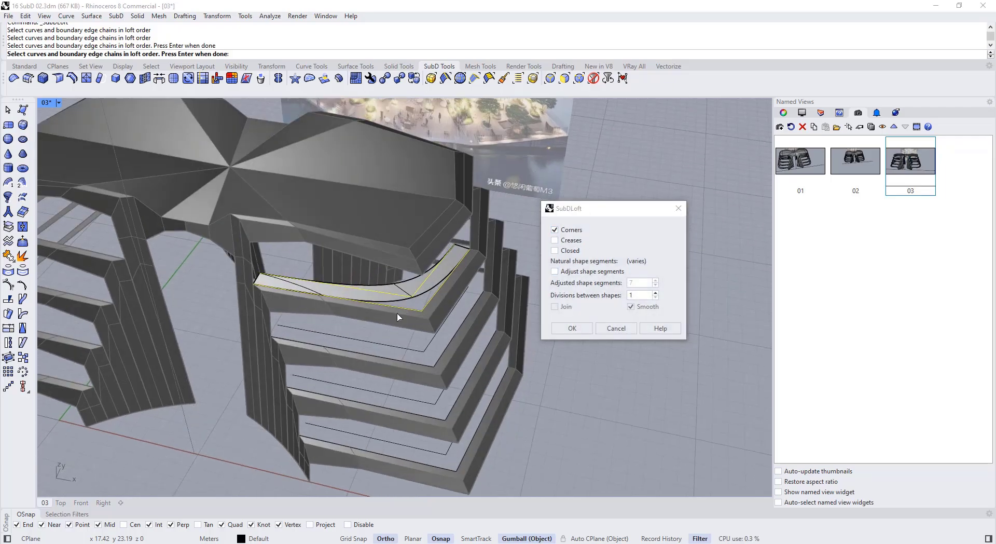
mouse_move(321, 313)
right_mouse_down()
mouse_move(305, 315)
mouse_move(316, 307)
right_mouse_up()
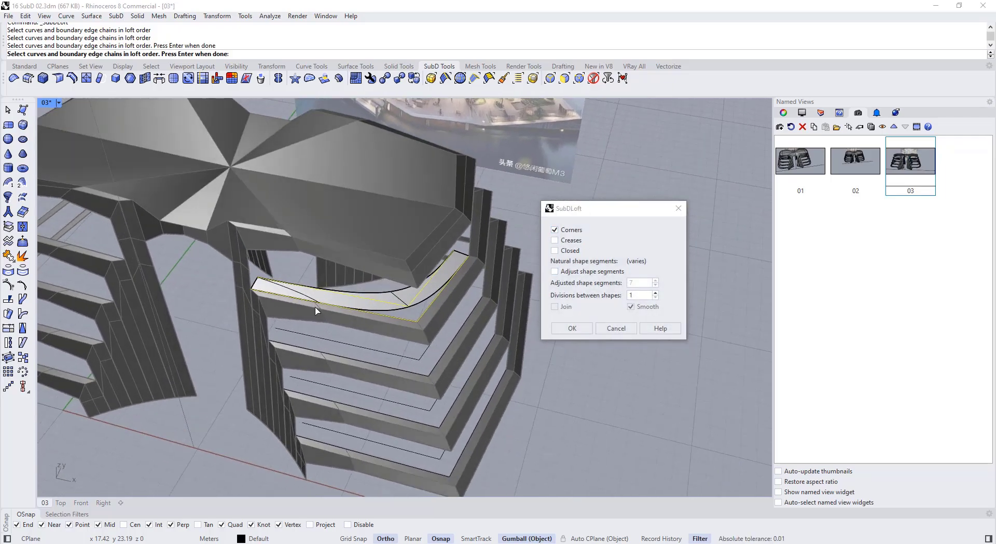
key("Escape")
- Try to insert a control point at the midpoint of the front segment of the top right balcony's offset curve
left_click(324, 308)
scroll(322, 307, "up", 2)
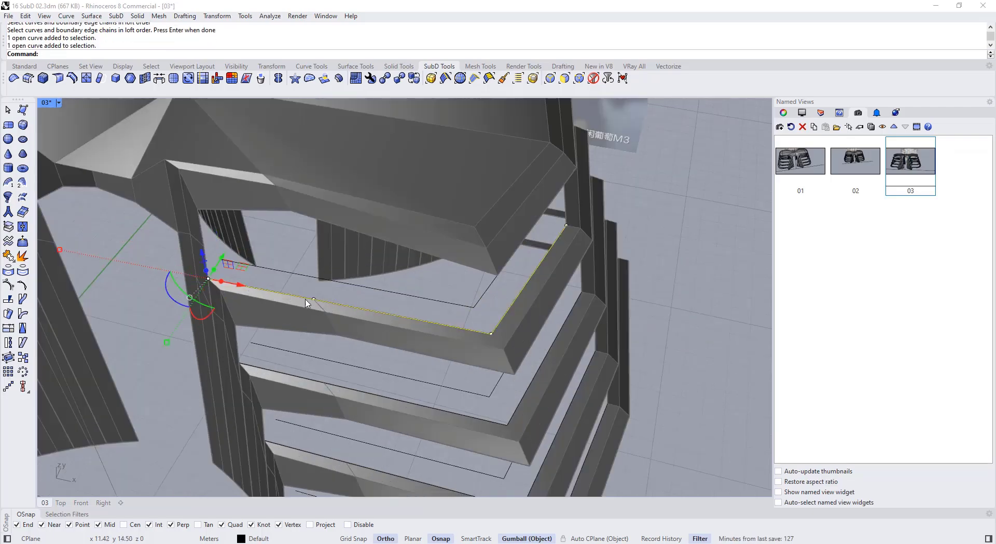
left_click(319, 283)
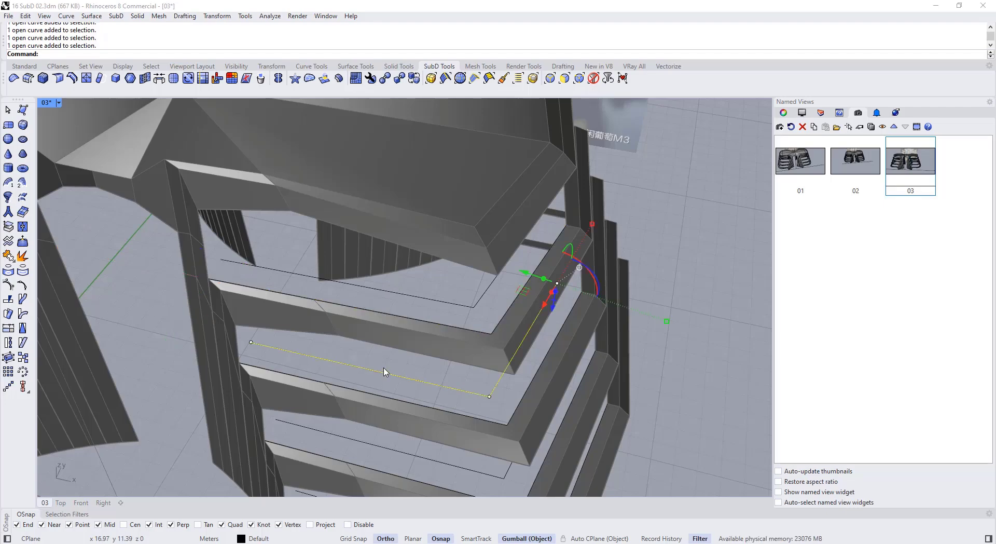
left_click(26, 66)
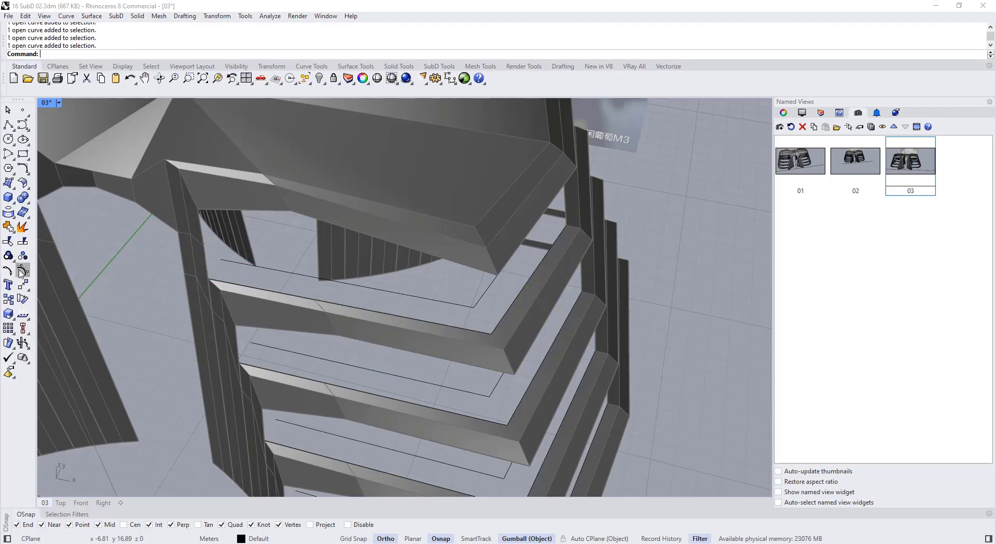
left_click(27, 279)
left_click(67, 293)
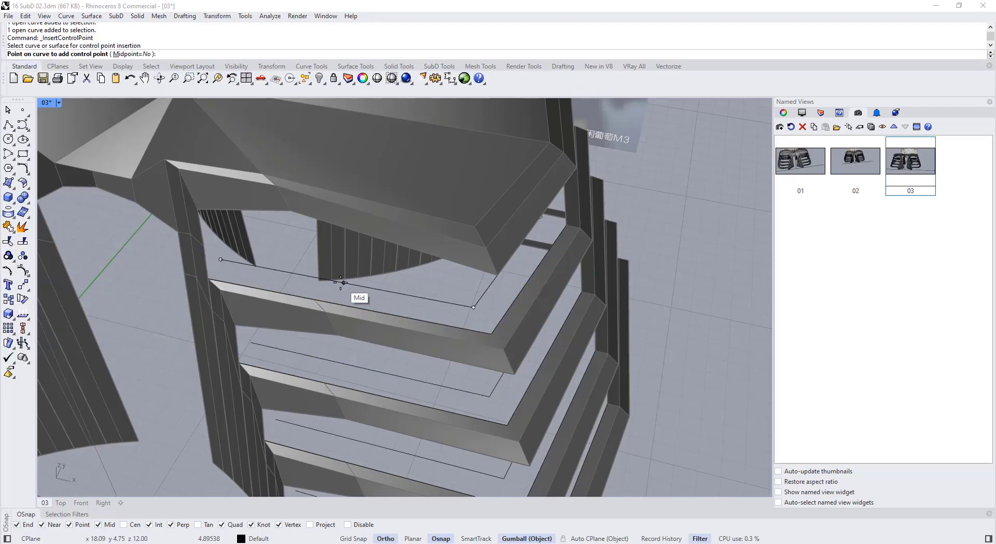
left_click(340, 282)
left_click(322, 279)
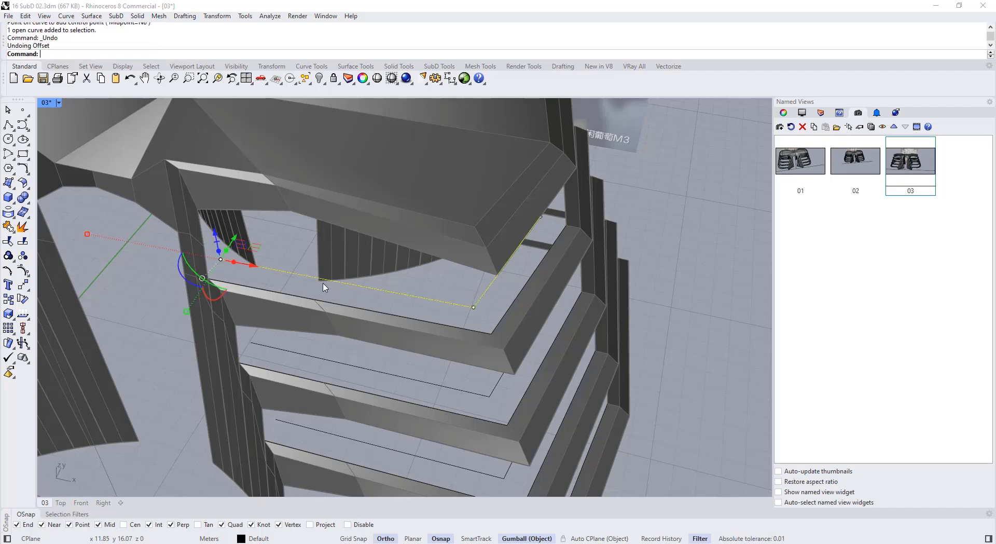
- Insert a control point in the front segment of the top right offset curve, near the band's bend
right_click(338, 283)
right_click_drag(285, 323, 379, 289)
left_click(385, 296)
right_click(384, 321)
left_click(385, 321)
scroll(384, 334, "down", 3)
left_click(378, 289)
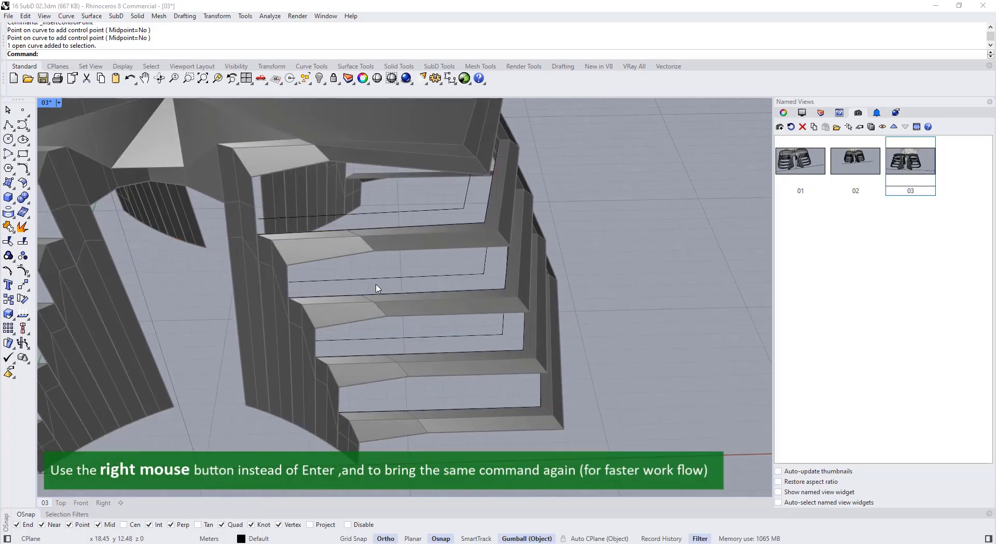
- Insert a control point near the band's bend in the front segments of the second and third offset curves
left_click(369, 279)
right_click(368, 278)
left_click(368, 279)
right_click(381, 330)
left_click(385, 339)
right_click(385, 339)
left_click(384, 339)
right_click(397, 384)
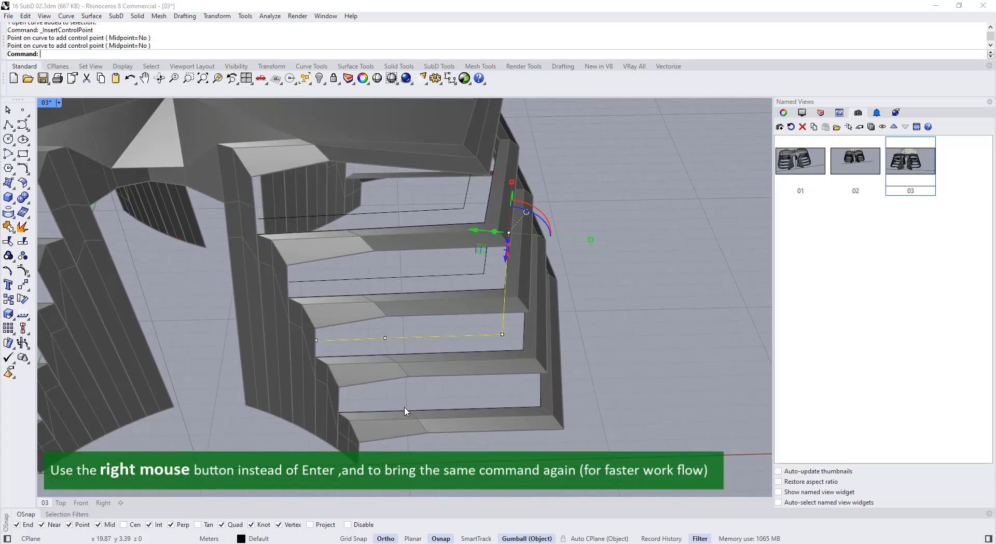
- Offset the lowest right balcony's edge curve inward by 1 m
right_click_drag(404, 408, 402, 366)
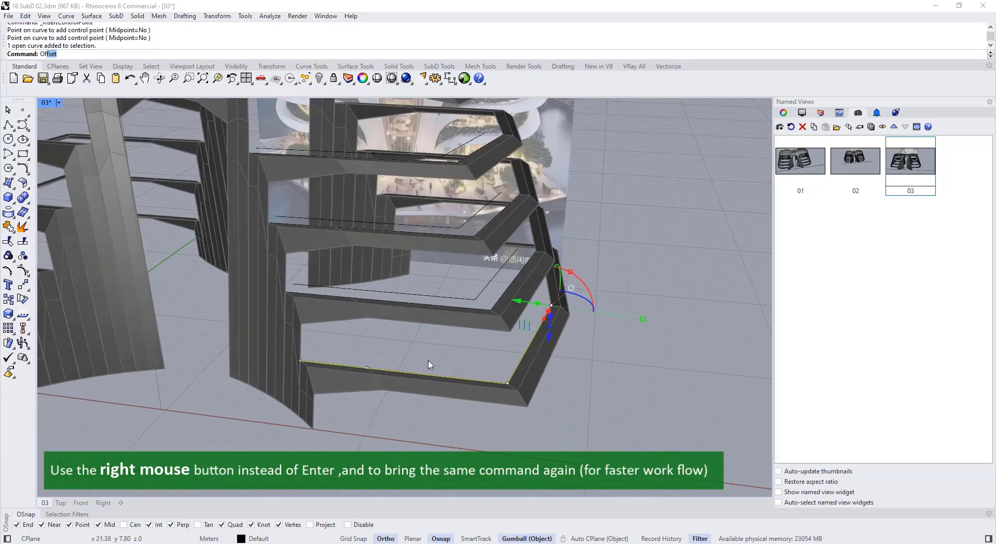
key("Return")
left_click(344, 365)
- Insert a control point in the front segment of the lowest right offset curve, near the band's bend
left_click(28, 274)
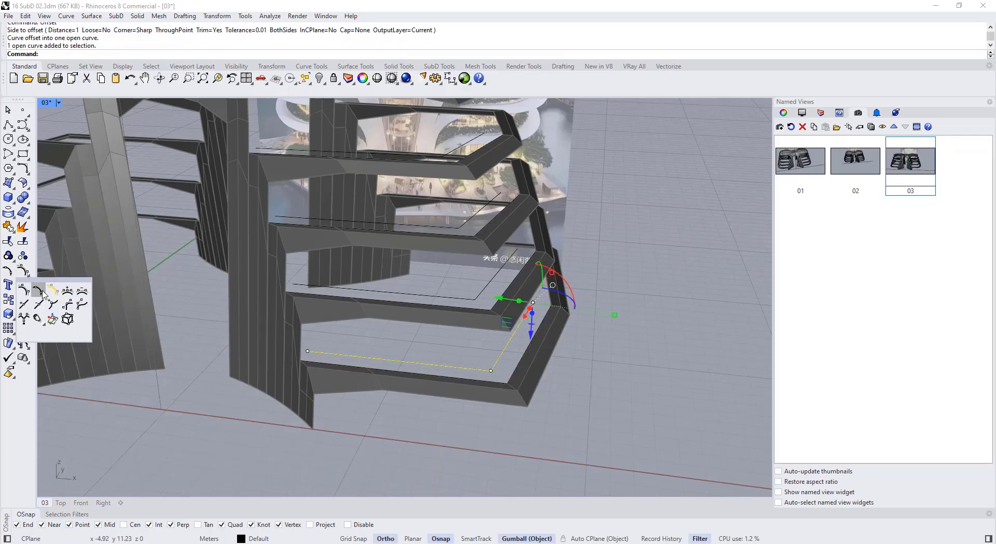
left_click(67, 291)
left_click(378, 358)
right_click(381, 365)
scroll(405, 392, "down", 4)
right_click_drag(410, 396, 397, 407)
left_click(465, 408)
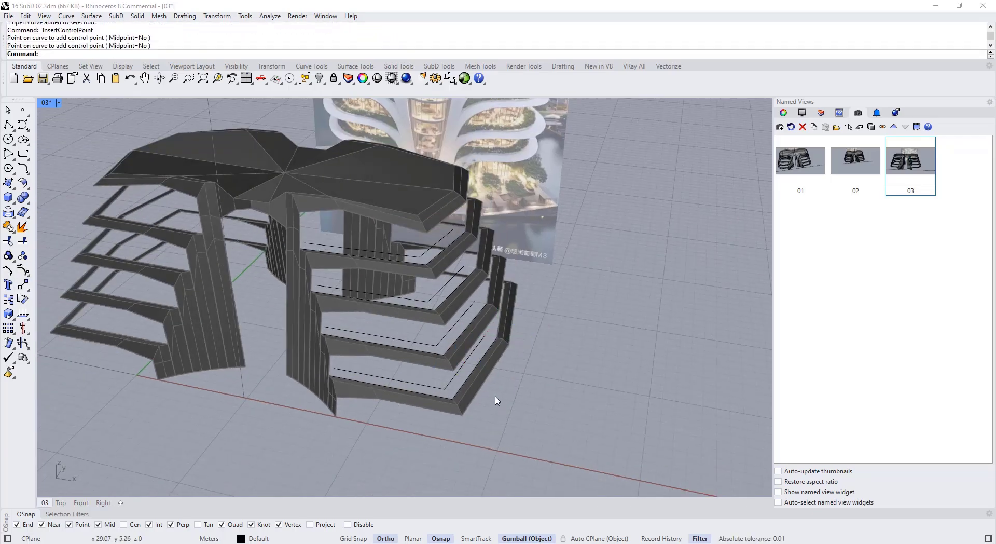
- Loft a SubD surface with Corners between the top right balcony's edge curve and its offset curve, checking it in smooth display
left_click(439, 66)
scroll(184, 220, "up", 2)
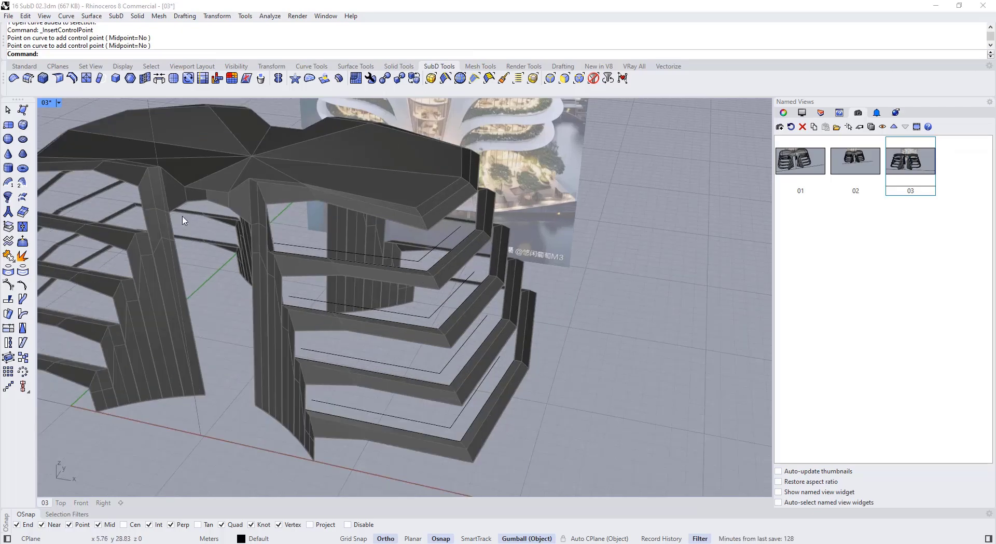
left_click(350, 260)
key("Return")
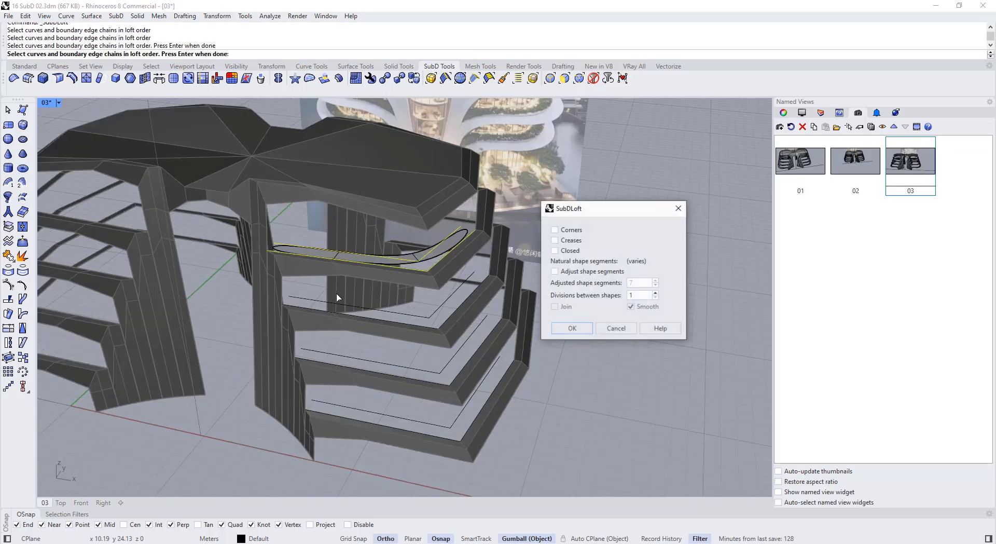
left_click(567, 331)
key("Tab")
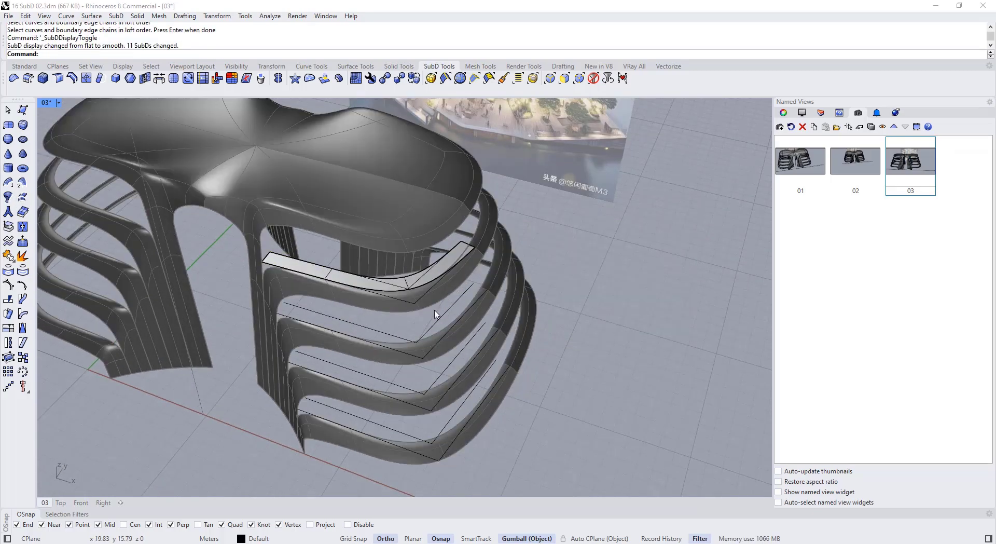
key("Tab")
- Create SubD lofts with Corners between the edge and offset curves of the second and third right balconies
left_click(381, 345)
left_click(369, 329, "shift")
right_click(370, 330)
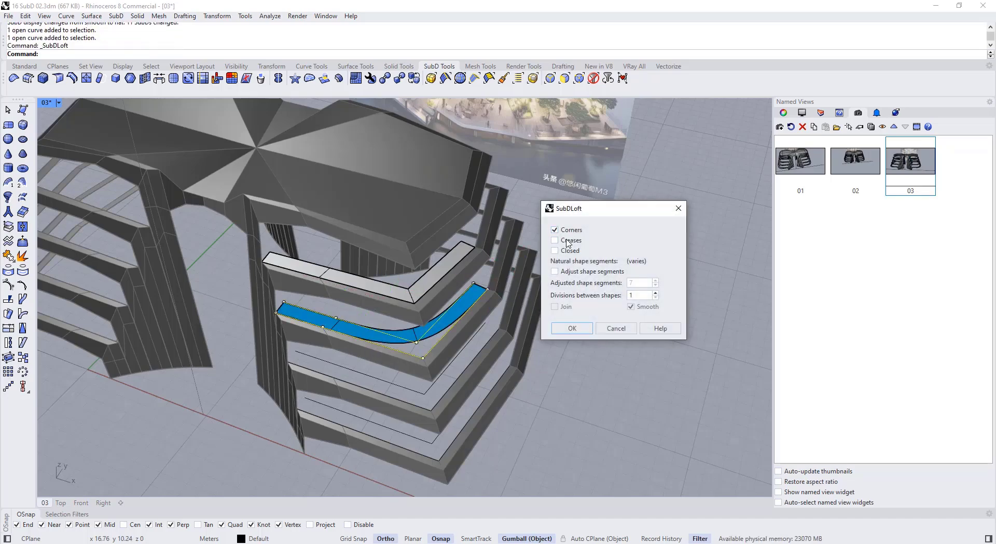
left_click(582, 331)
left_click(368, 388, "shift")
right_click(369, 388)
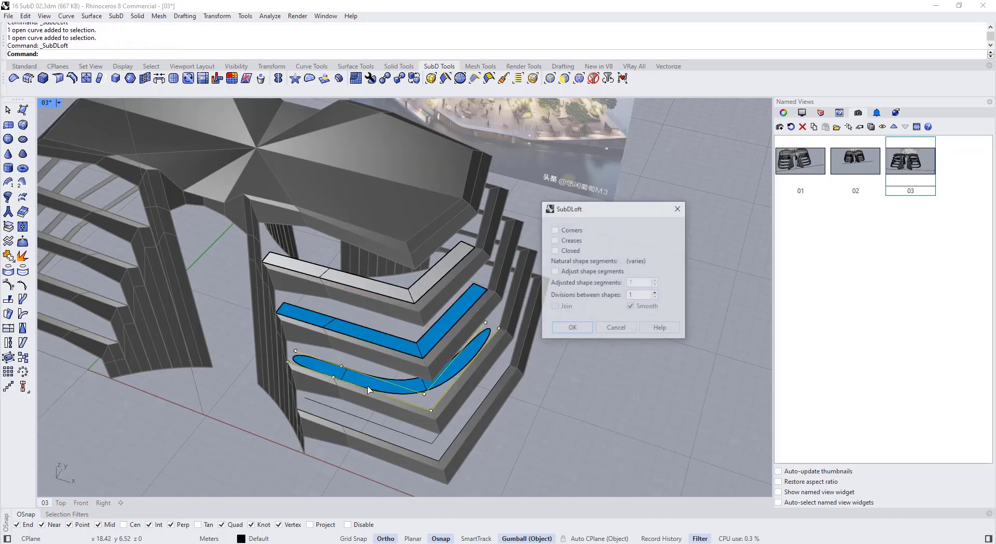
left_click(572, 329)
- Loft a SubD surface with Corners between the lowest right balcony's edge curve and its offset curve
scroll(395, 366, "up", 3)
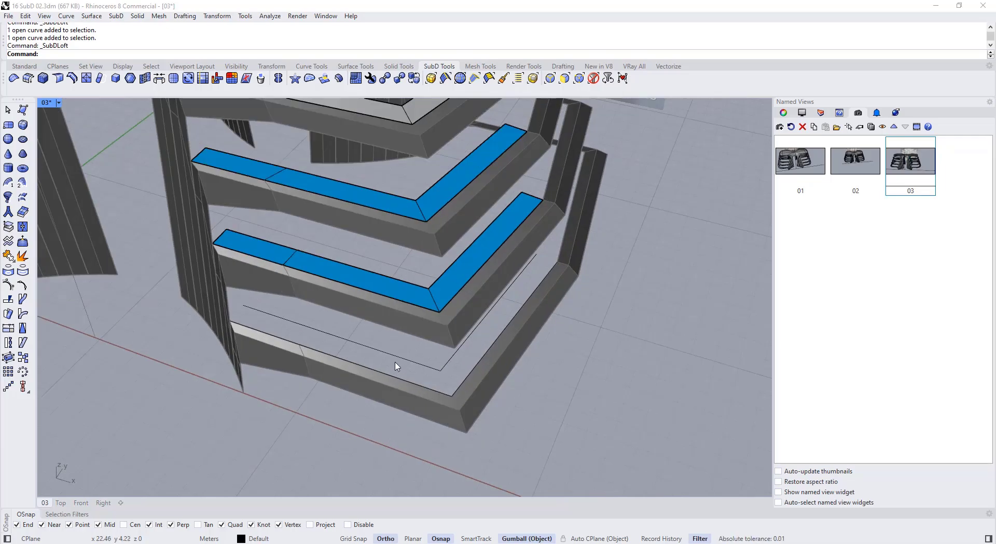
left_click(393, 383, "shift")
right_click(352, 376)
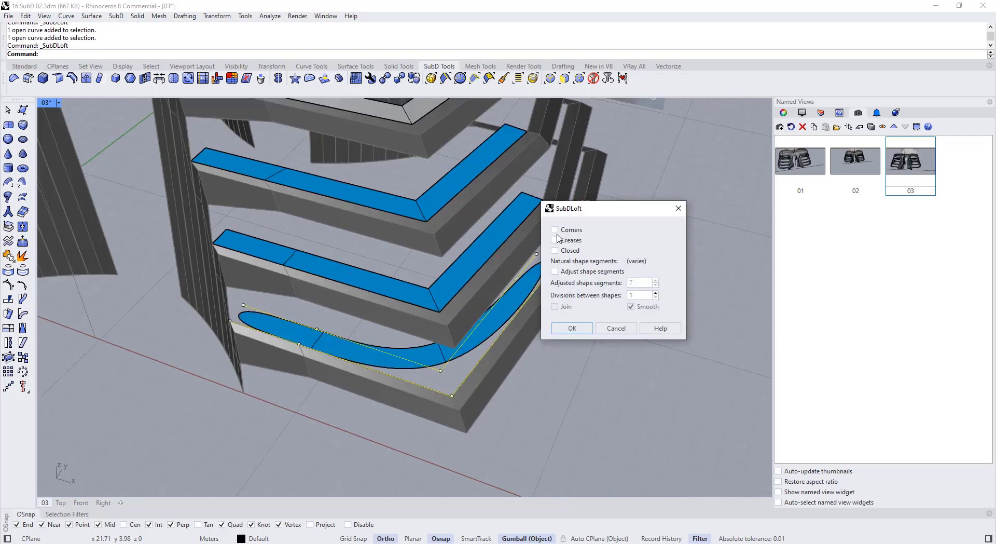
scroll(440, 350, "down", 3)
key("Return")
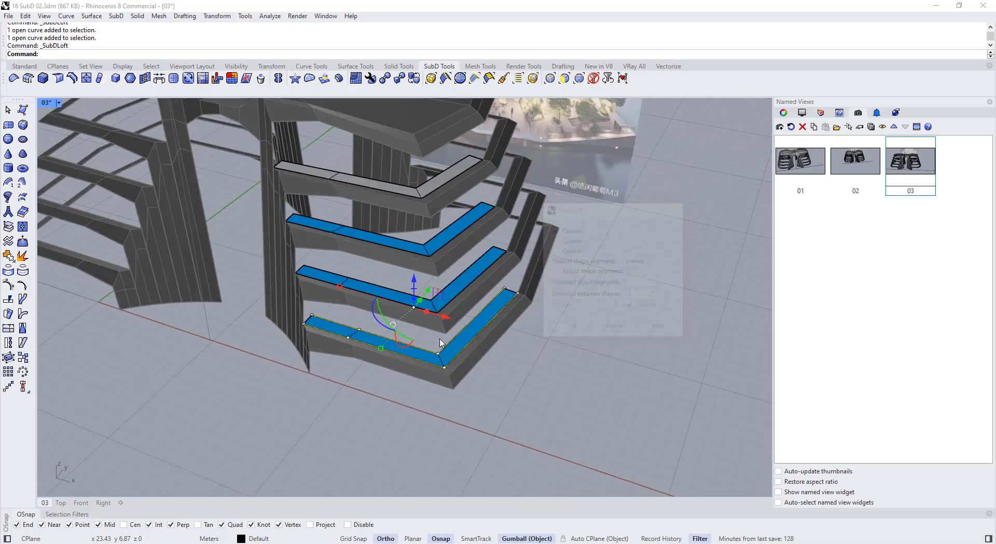
- Flip the direction of the three lower right balcony surfaces using FlipAll
scroll(449, 360, "up", 5)
scroll(450, 362, "down", 5)
scroll(447, 284, "up", 5)
left_click(446, 284, "shift")
scroll(447, 285, "down", 5)
scroll(440, 252, "up", 5)
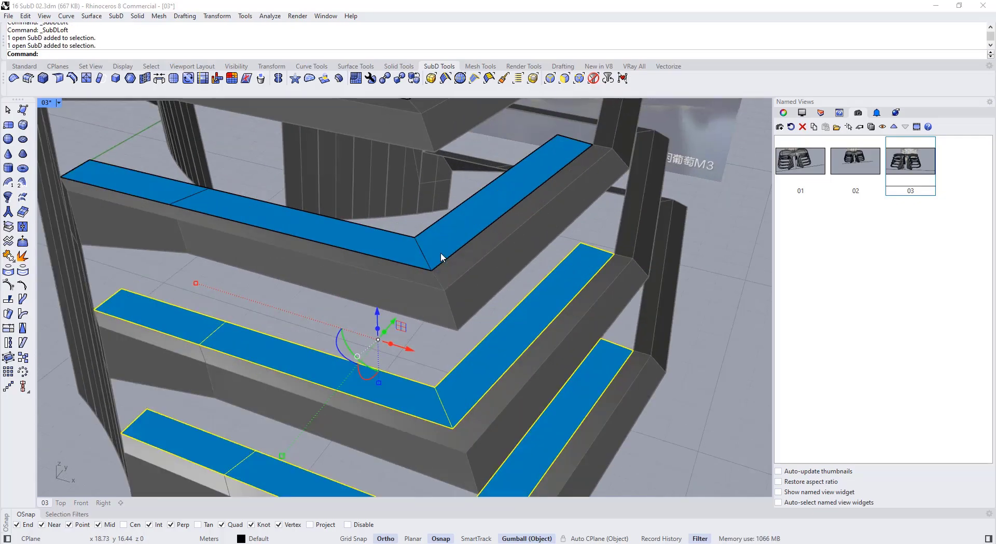
left_click(440, 252, "shift")
scroll(441, 253, "down", 5)
left_click(26, 66)
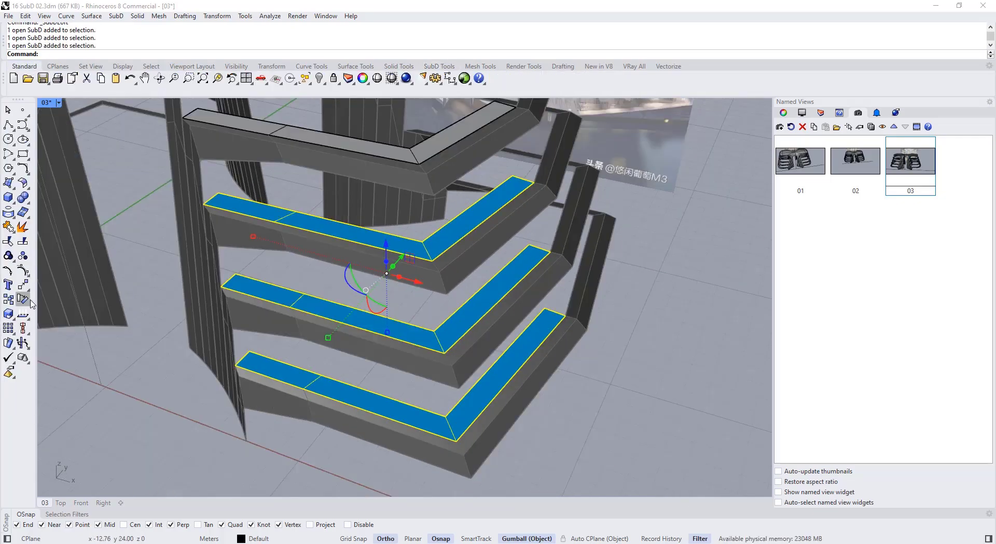
left_click(23, 328)
left_click(174, 54)
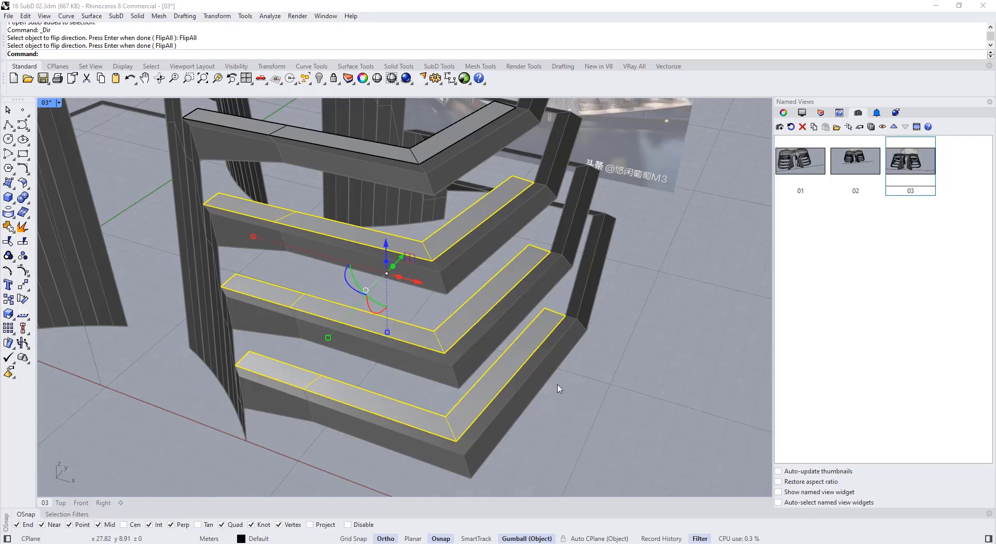
left_click(603, 400)
- Align the side-end edges of the four balcony surfaces in world Y with SetPt, snapping to the top band's middle vertex
scroll(602, 401, "down", 5)
key("Tab")
right_click_drag(508, 323, 406, 308, "shift")
right_click_drag(376, 277, 466, 252)
key("Tab")
left_click_drag(480, 404, 481, 404)
scroll(431, 236, "up", 2)
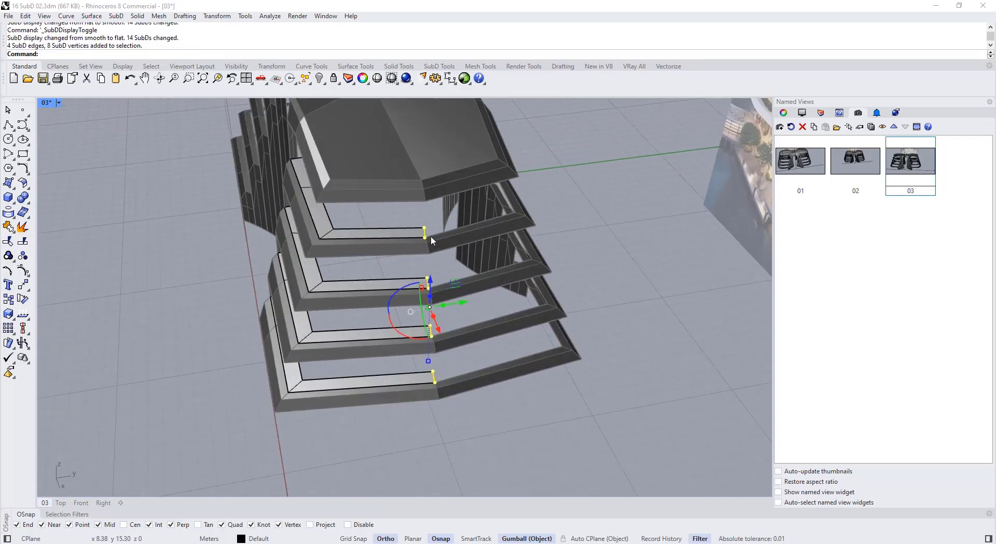
type("SetPt")
key("Return")
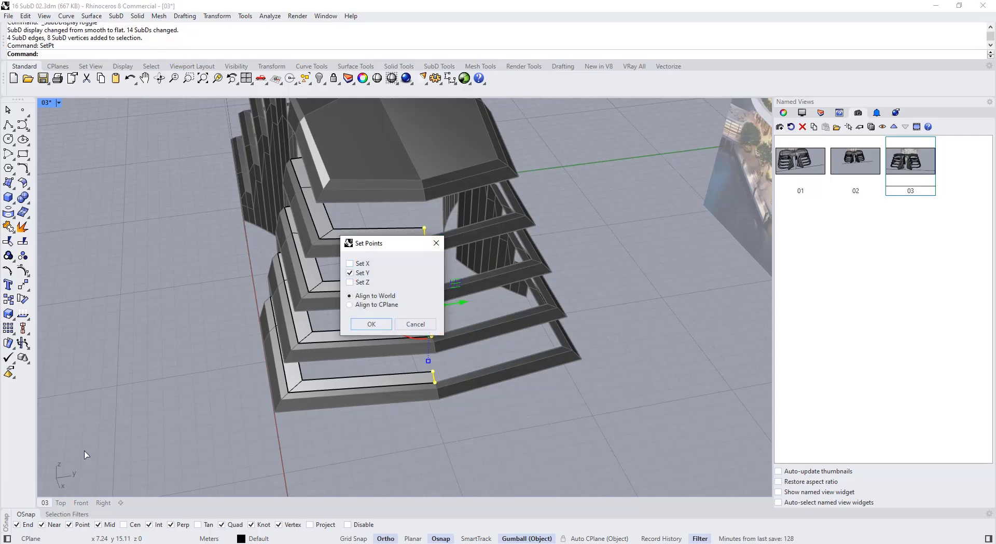
left_click(383, 325)
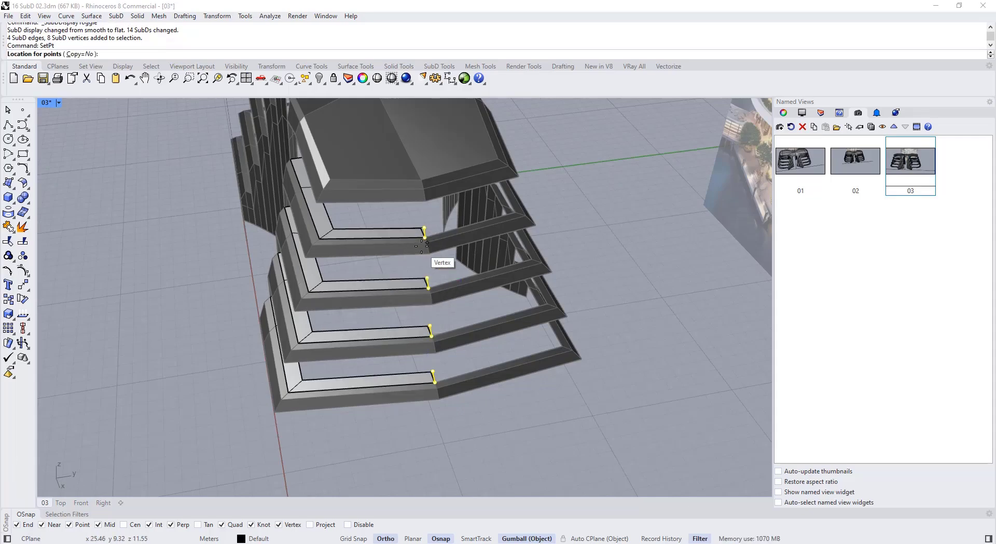
scroll(428, 231, "up", 3)
left_click(429, 231)
scroll(429, 231, "down", 4)
right_click_drag(373, 259, 407, 303)
key("Escape")
- Select all curves in the model and delete them
scroll(392, 257, "up", 4)
left_click(391, 253)
left_click(416, 280)
key("Escape")
scroll(396, 250, "down", 5)
type("Crv")
key("Return")
key("Delete")
- Reflect the top right balcony surface toward the rear, with the reflection plane through its side-end edge
left_click_drag(456, 418, 348, 227)
right_click_drag(345, 229, 323, 268)
key("Escape")
scroll(397, 294, "up", 3)
right_click_drag(450, 289, 415, 314)
left_click(432, 66)
left_click(405, 67)
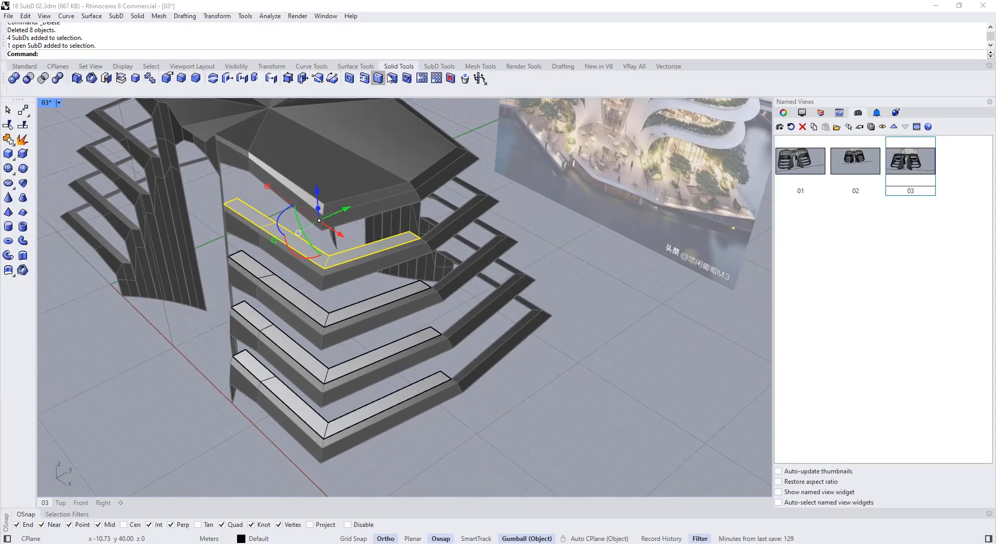
left_click(450, 68)
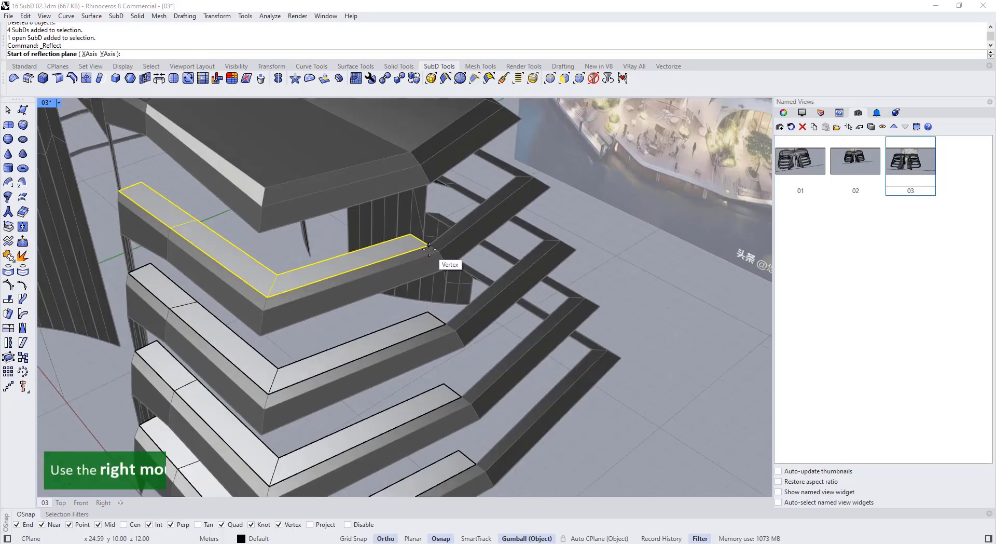
- Reflect the three lower right balcony surfaces toward the rear across the plane through their side-end edges
left_click(433, 318)
right_click(436, 319)
left_click(265, 421)
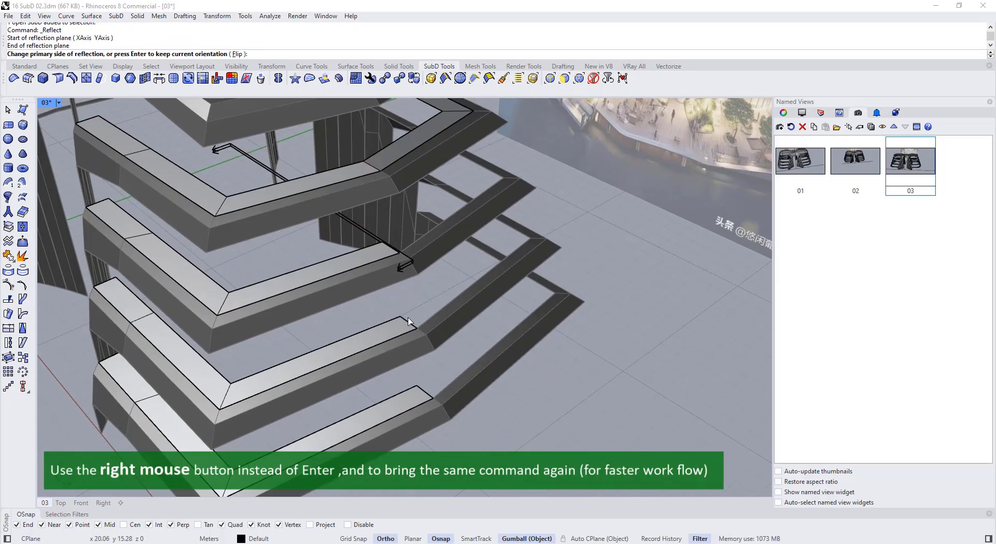
right_click(431, 402)
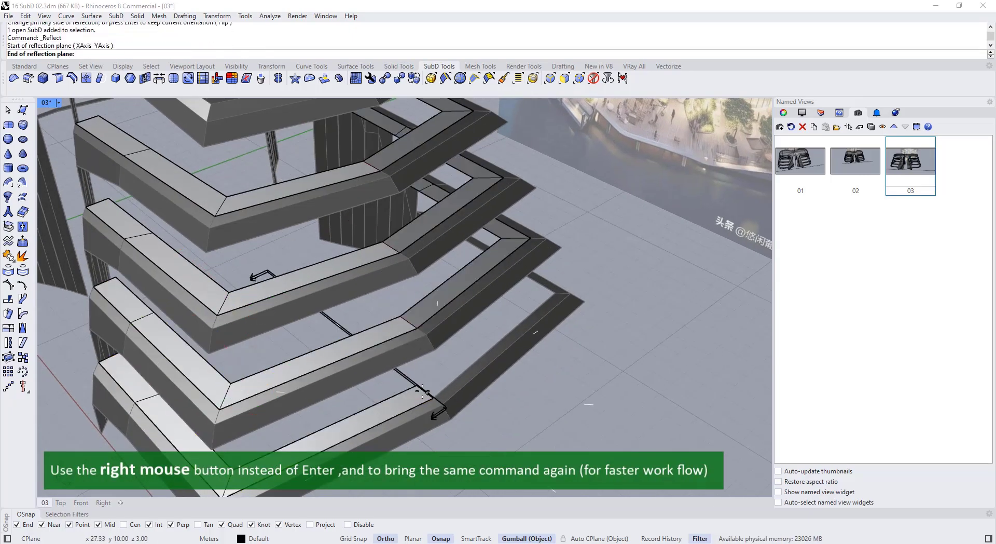
- Add a second reflection to the top and second balcony surfaces across the building's central plane, onto the left wing
right_click_drag(436, 415, 380, 283)
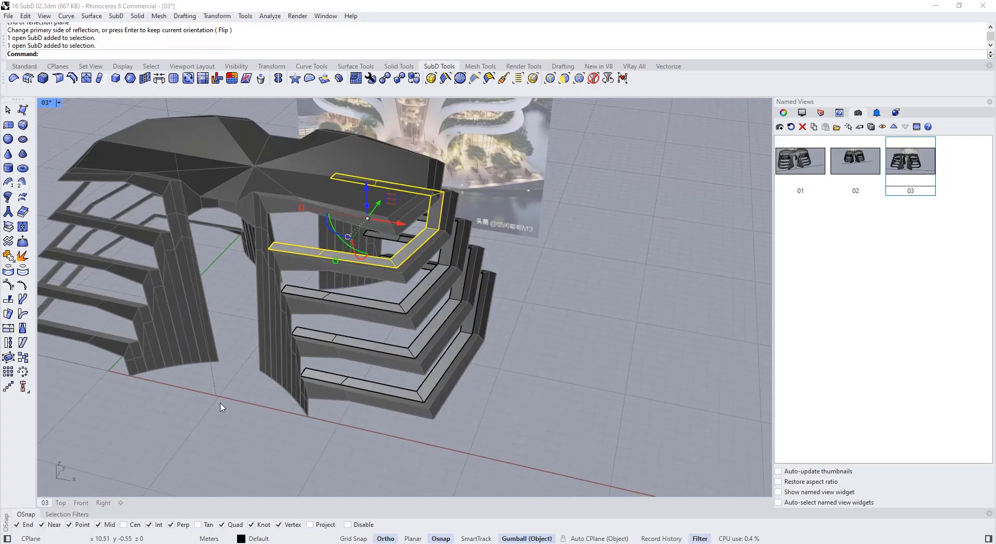
right_click(213, 396)
left_click(215, 396)
right_click(203, 428)
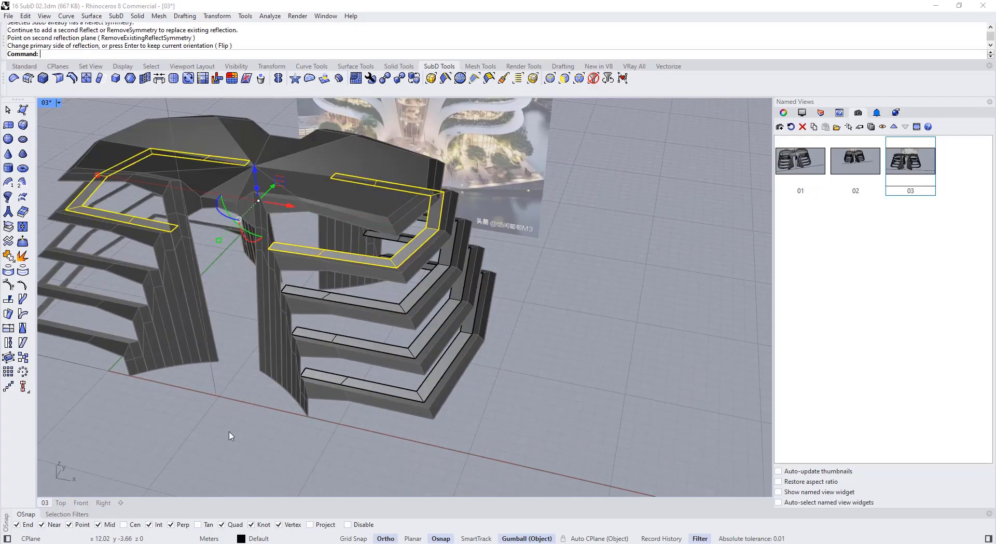
left_click(334, 300)
right_click(239, 358)
left_click(216, 397)
right_click(221, 415)
- Add a second reflection to the third and lowest balcony surfaces across the building's central plane, onto the left wing
left_click(280, 356)
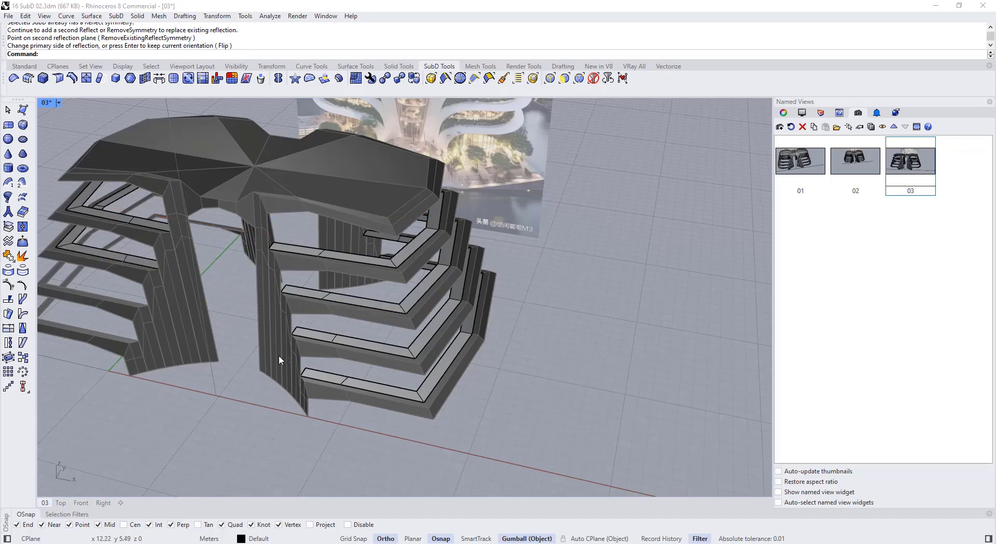
left_click(312, 334)
right_click(283, 355)
left_click(215, 396)
right_click(220, 402)
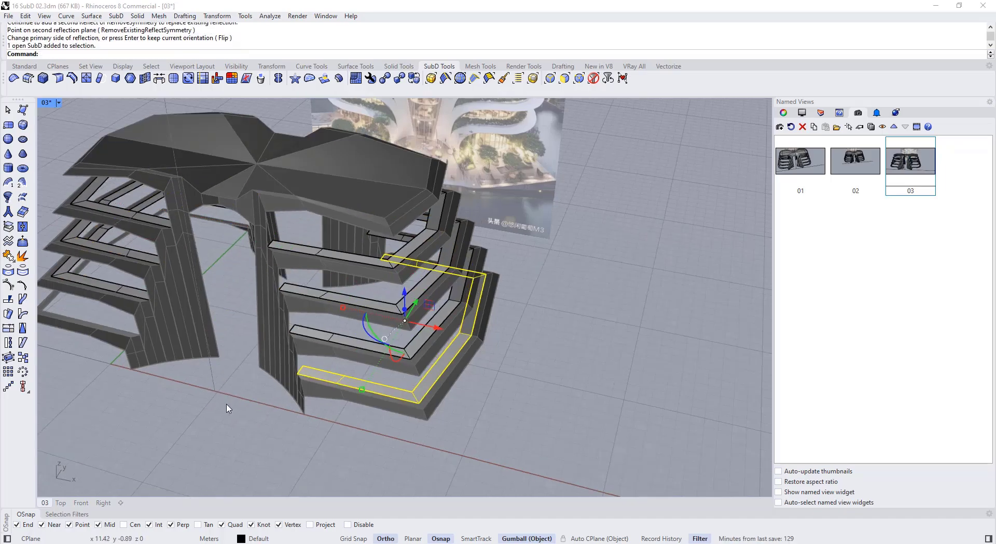
left_click(215, 362)
right_click(323, 410)
key("Escape")
- Examine in smooth display how the inner balcony surfaces meet the bands and columns
right_click_drag(323, 411, 366, 303)
left_click(284, 236)
scroll(284, 241, "up", 3)
scroll(360, 258, "down", 5)
scroll(311, 259, "up", 6)
key("Escape")
key("Tab")
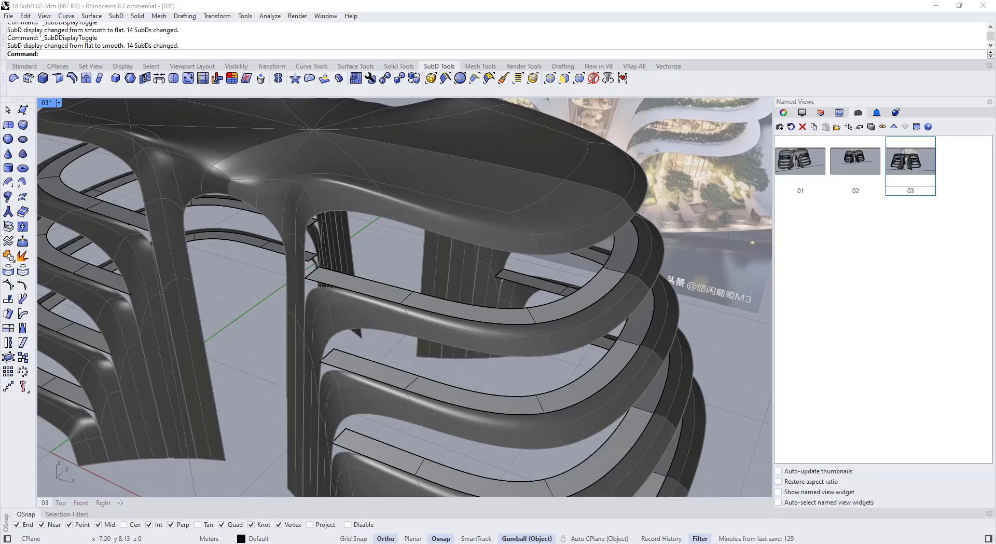
right_click_drag(446, 296, 319, 318)
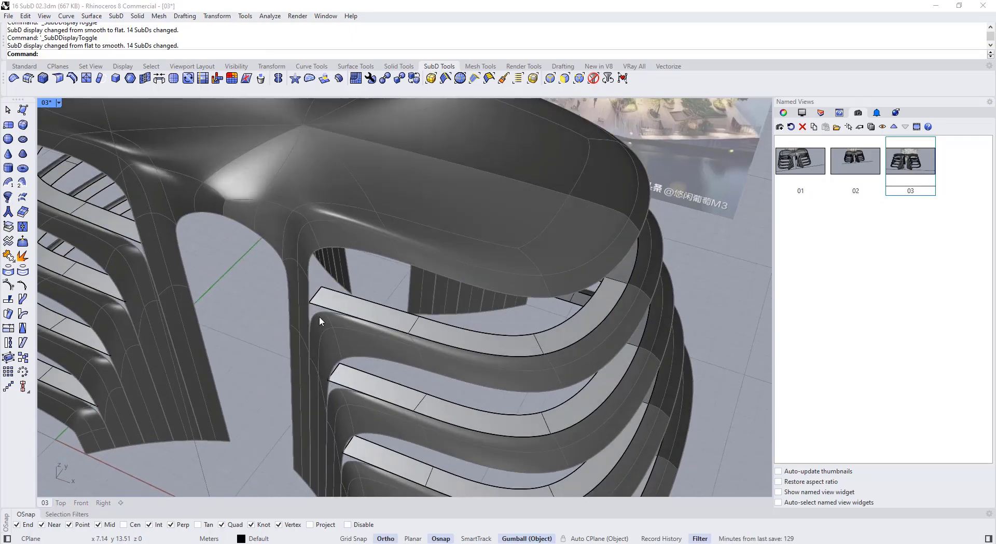
- Extrude the column-side end edge of the top right balcony surface downward in flat display
key("Tab")
scroll(312, 321, "up", 6)
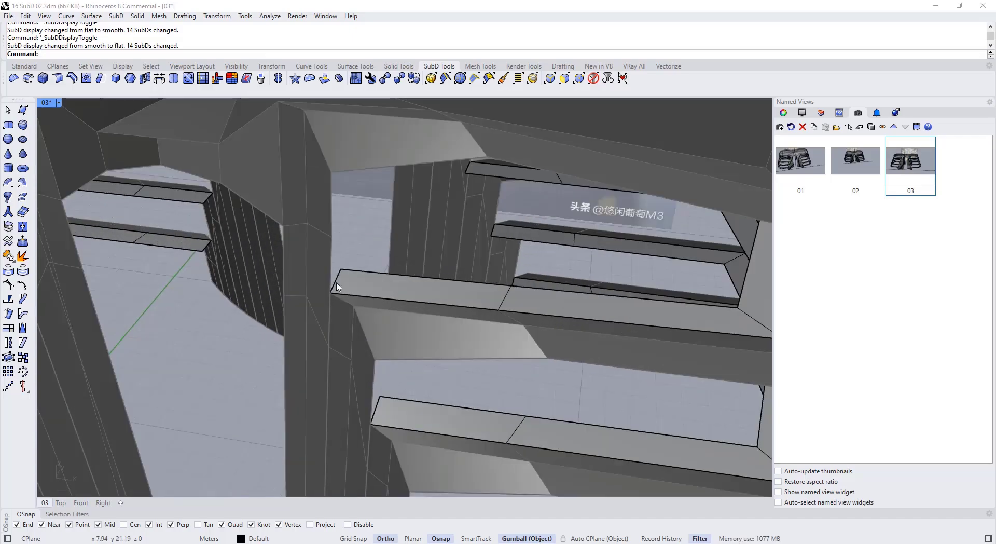
scroll(311, 327, "down", 5)
scroll(319, 259, "up", 5)
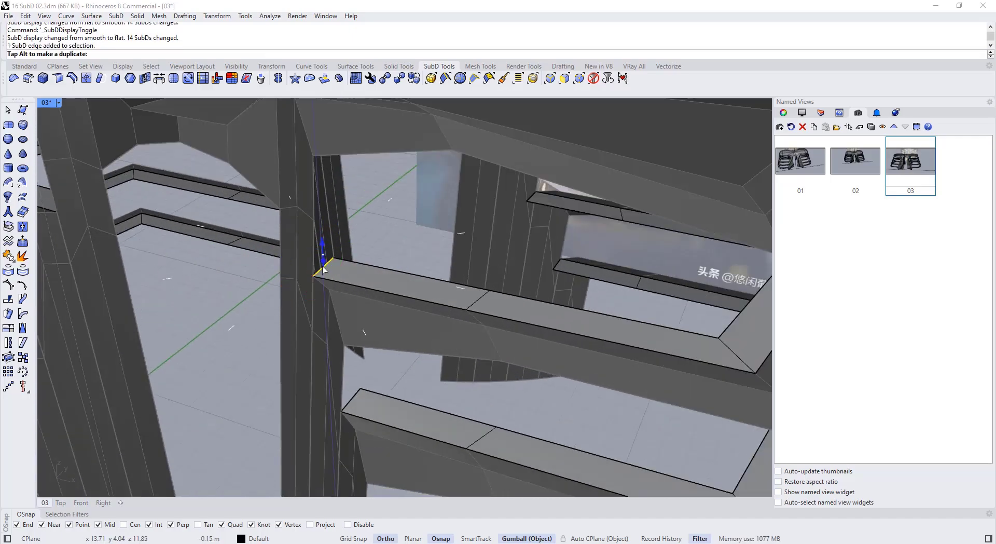
right_click_drag(330, 349, 444, 352)
scroll(478, 310, "up", 4)
right_click_drag(477, 309, 441, 358)
right_click_drag(441, 358, 549, 235, "shift")
- Move the lower edge of the extruded end piece to fit against the column, and switch to smooth display
key("Escape")
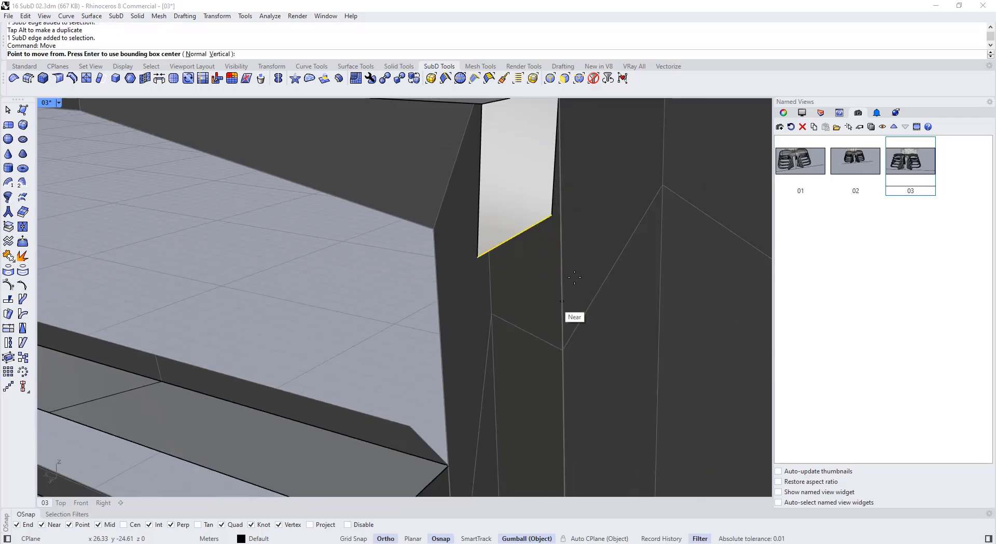
left_click(551, 215)
key("Tab")
scroll(490, 303, "down", 6)
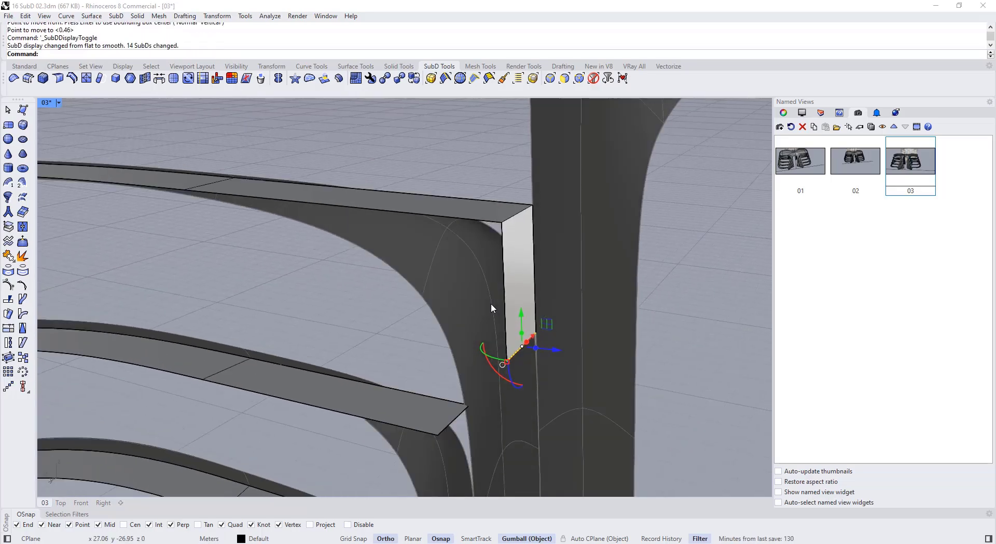
- Remove the crease between the top balcony surface and its extruded end piece
right_click_drag(491, 303, 496, 198)
key("Escape")
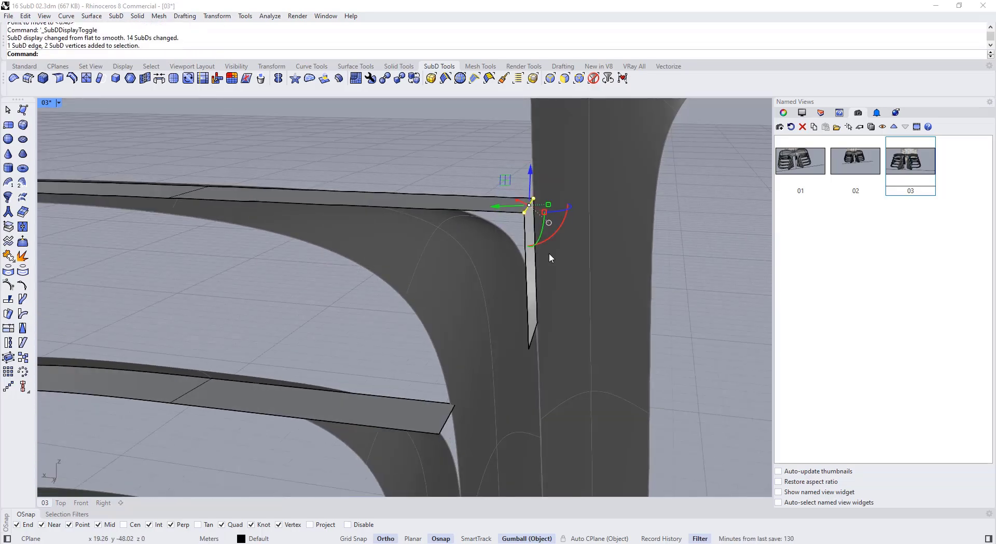
left_click(41, 79)
key("Tab")
key("Tab")
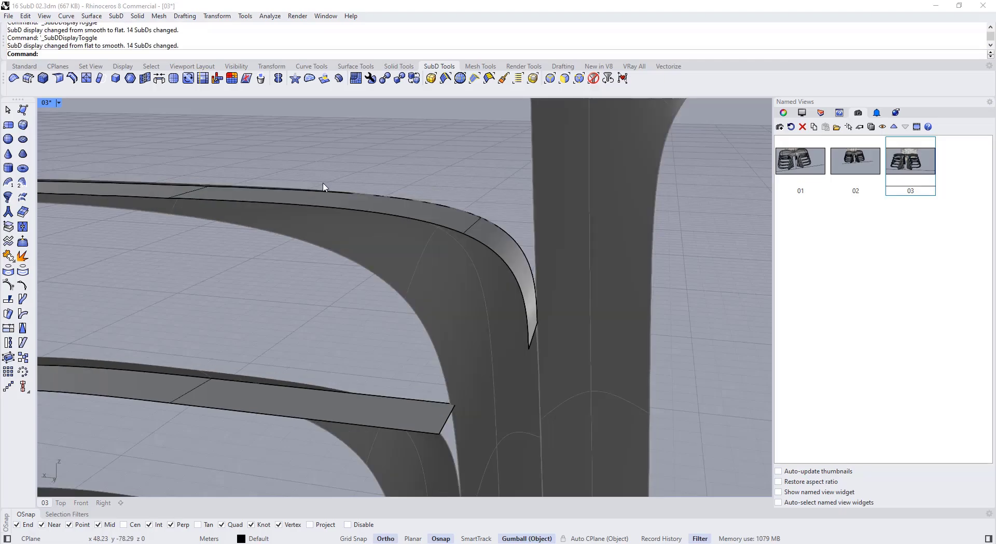
- Try to move the lower edge of the top balcony's end piece farther down along the column
right_click_drag(327, 186, 488, 228)
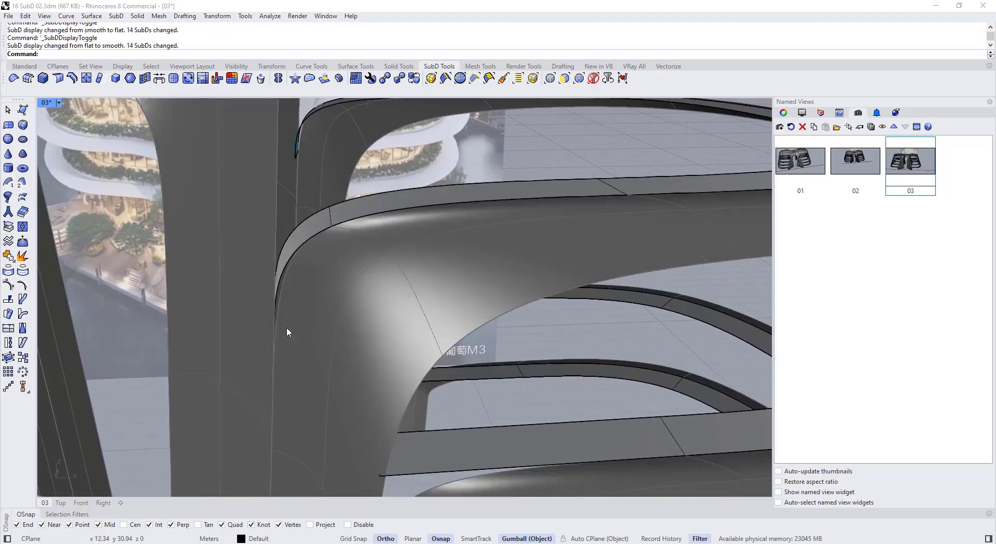
right_click_drag(397, 315, 151, 288)
scroll(546, 316, "up", 5)
right_click_drag(548, 317, 439, 309)
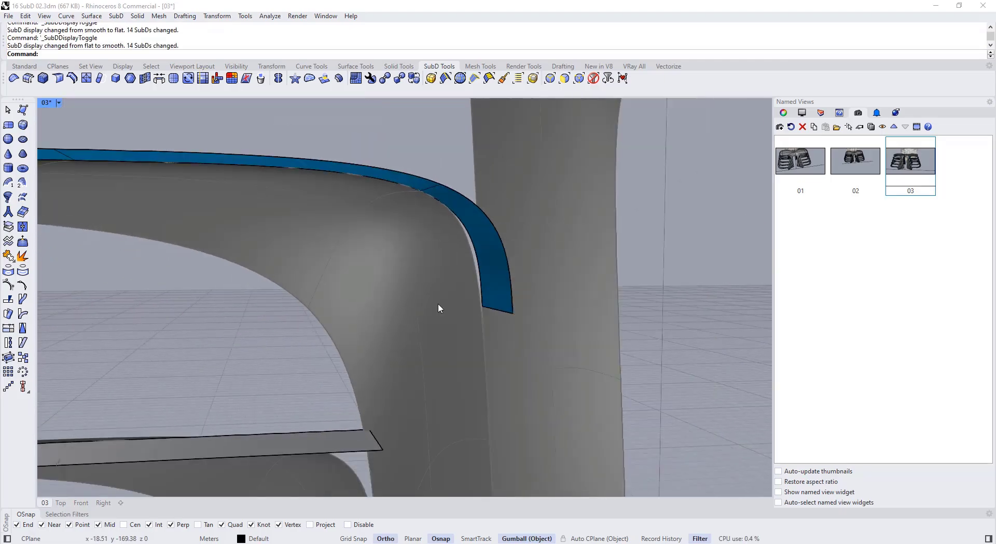
type("m")
key("Return")
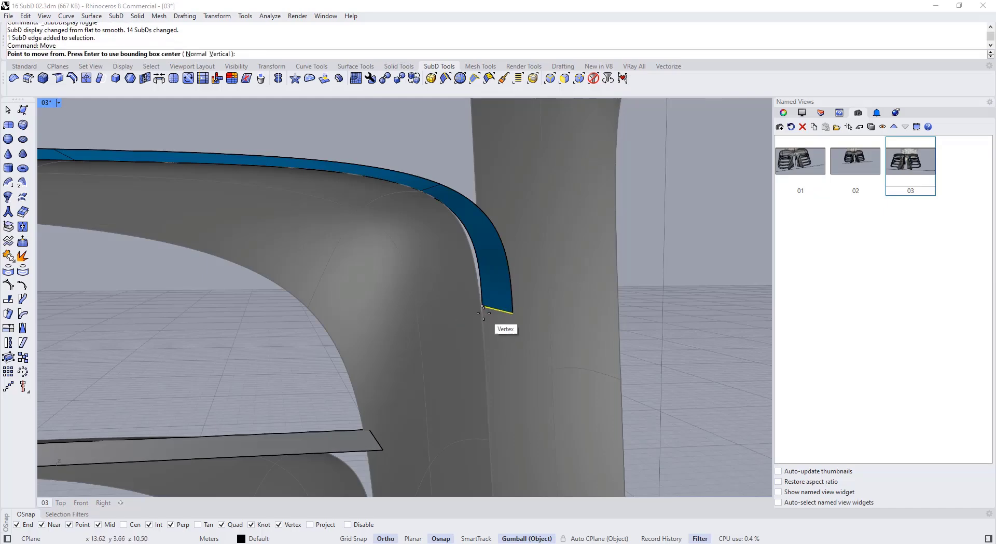
left_click(487, 310)
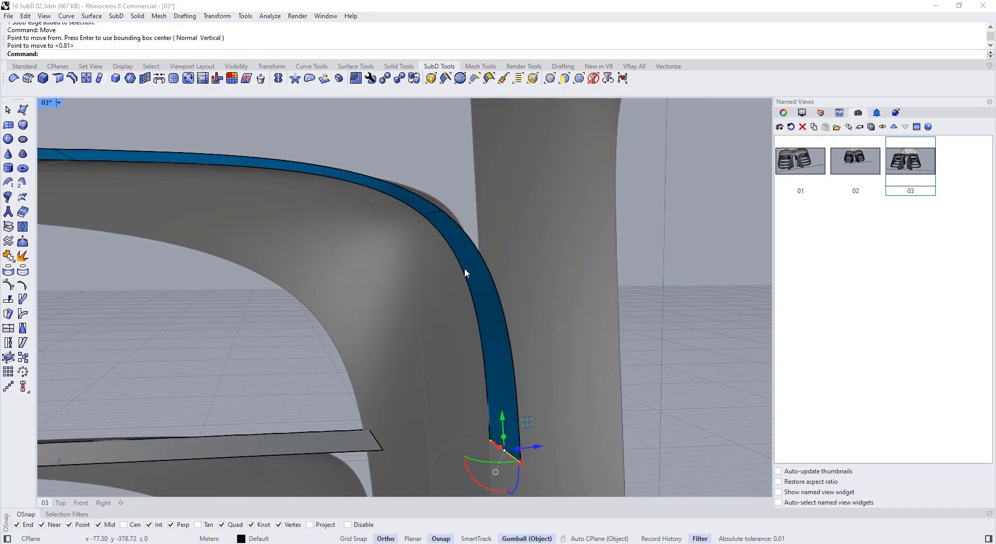
- Examine how the lengthened end piece meets the column in flat and smooth display
right_click_drag(465, 269, 421, 279)
key("Tab")
key("Tab")
key("Tab")
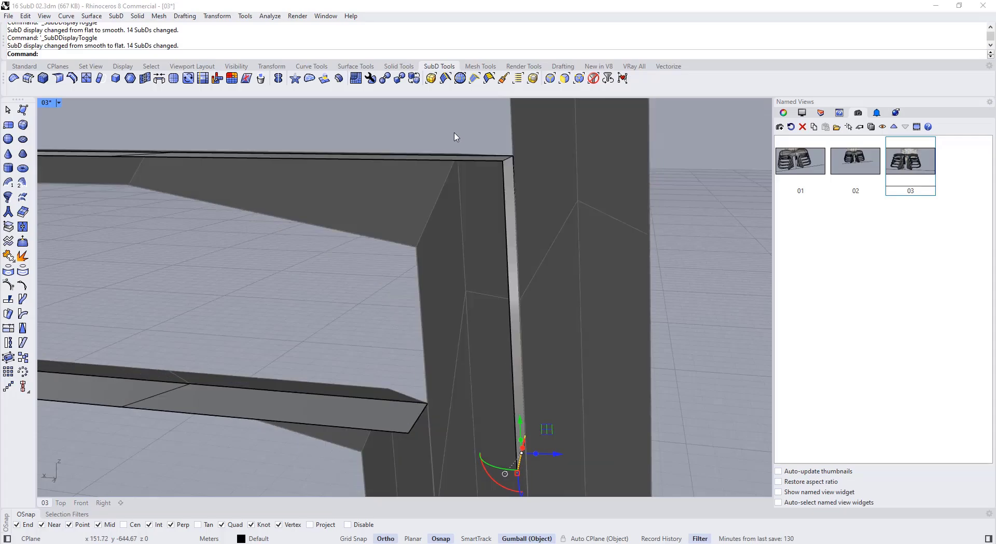
right_click_drag(455, 137, 389, 258)
key("Tab")
scroll(415, 221, "down", 3)
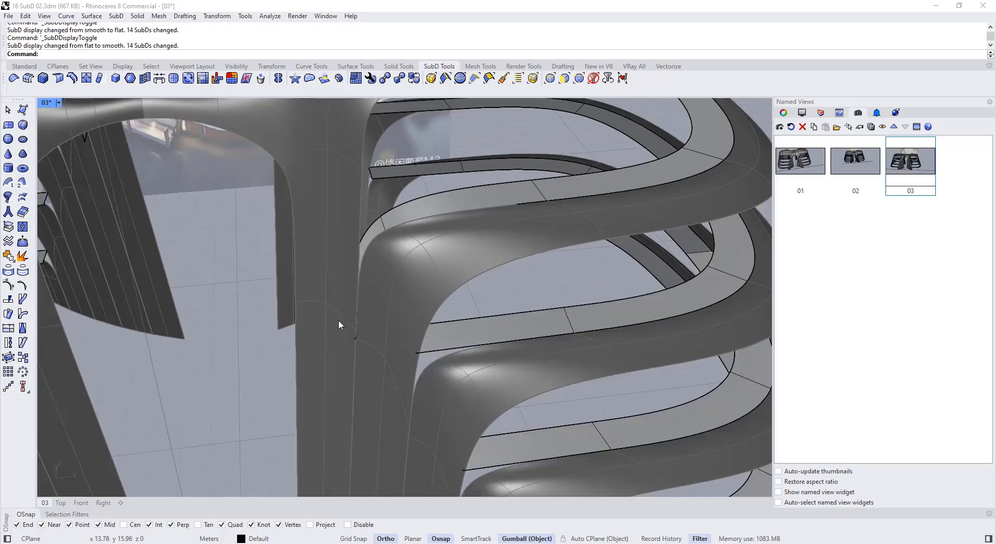
key("Escape")
key("Tab")
key("Tab")
- Extrude the end piece's lower edge farther down the column in flat display and remove the crease at the new segment
right_click_drag(299, 318, 444, 277)
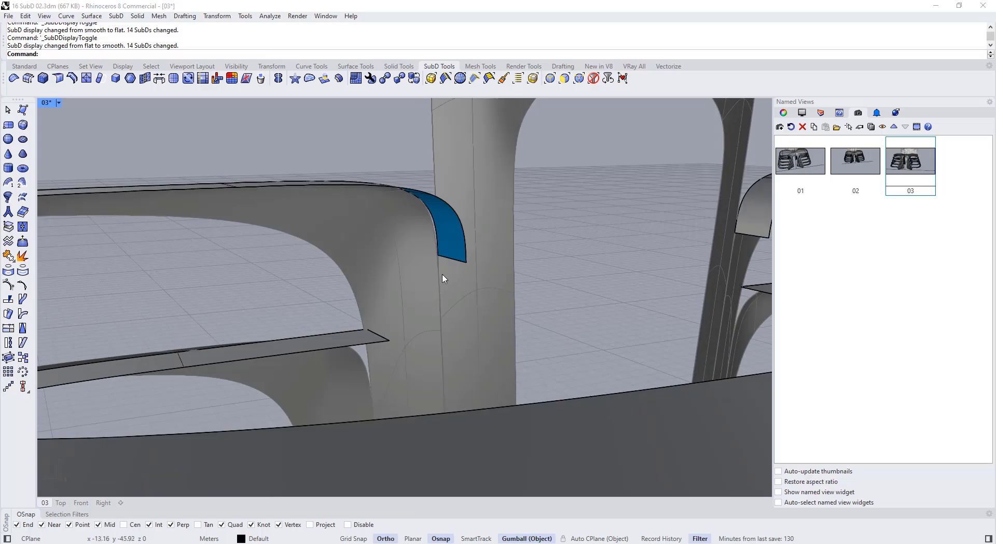
key("Tab")
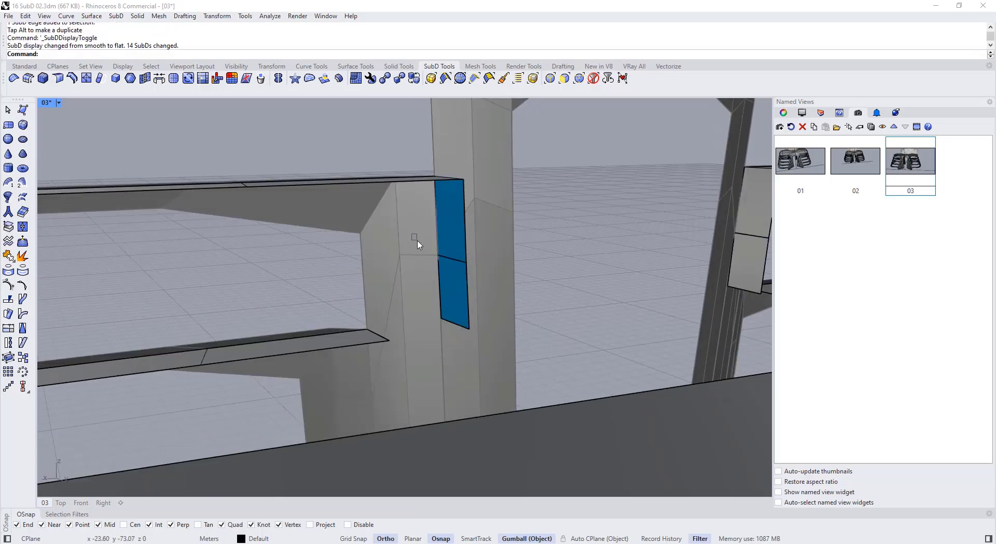
key("Tab")
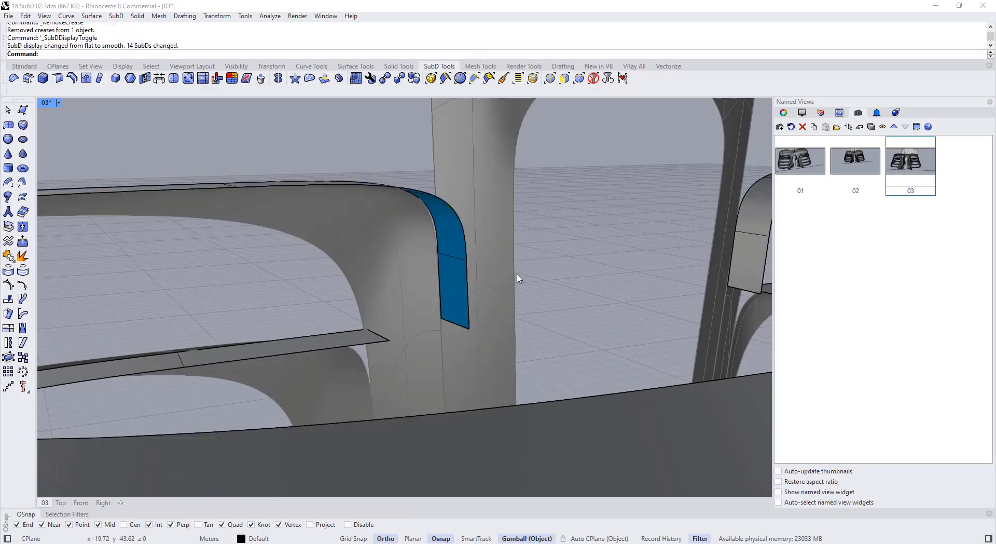
scroll(396, 289, "up", 4)
scroll(445, 295, "down", 4)
scroll(451, 319, "up", 2)
- Move the bottom edge of the added end segment down to the vertex at the column's base
key("Tab")
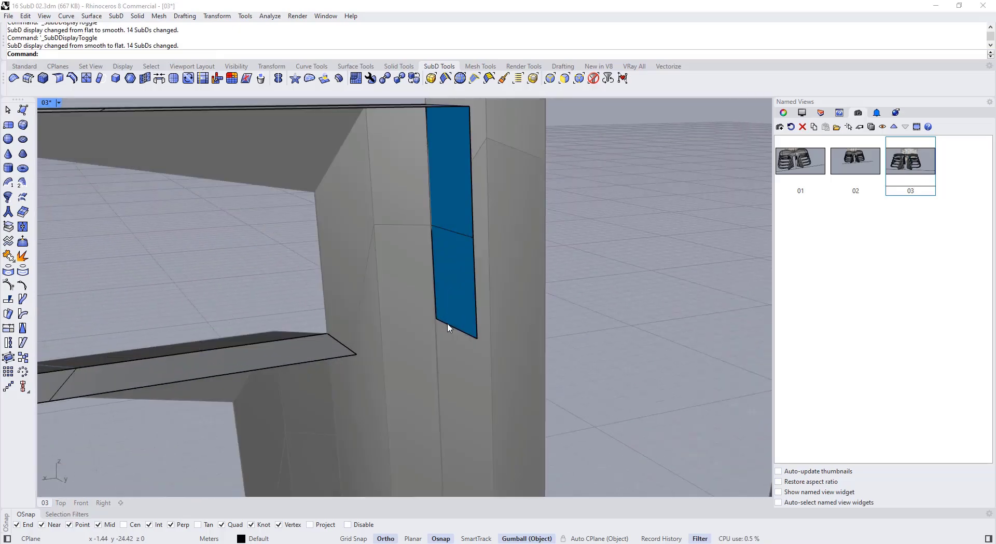
scroll(446, 328, "down", 3)
right_click_drag(448, 327, 529, 260)
scroll(425, 355, "up", 4)
type("Move")
key("Return")
left_click(436, 284)
scroll(438, 284, "down", 3)
scroll(529, 262, "up", 4)
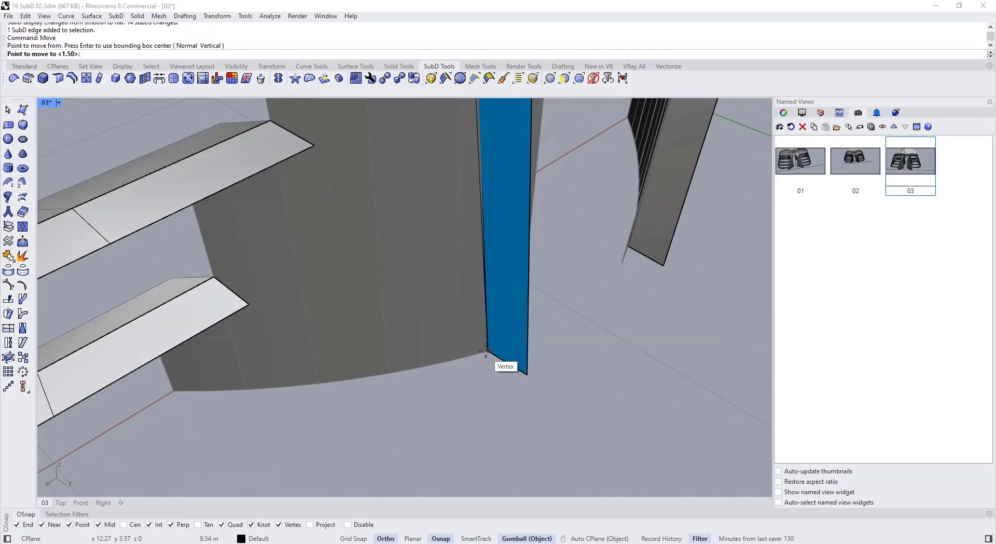
left_click(473, 355)
right_click_drag(472, 402, 422, 251)
- Examine the end strip along the column from several angles in flat and smooth display
key("Tab")
scroll(389, 167, "up", 5)
scroll(388, 167, "down", 4)
right_click_drag(388, 169, 363, 249)
scroll(363, 224, "down", 5)
key("Tab")
key("Tab")
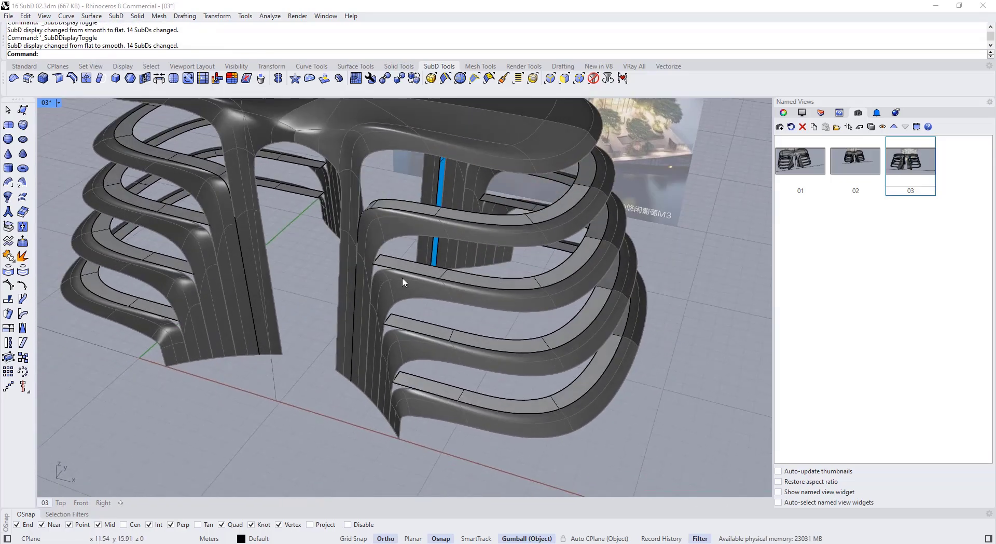
scroll(402, 280, "down", 2)
right_click_drag(403, 279, 413, 260)
scroll(398, 206, "up", 5)
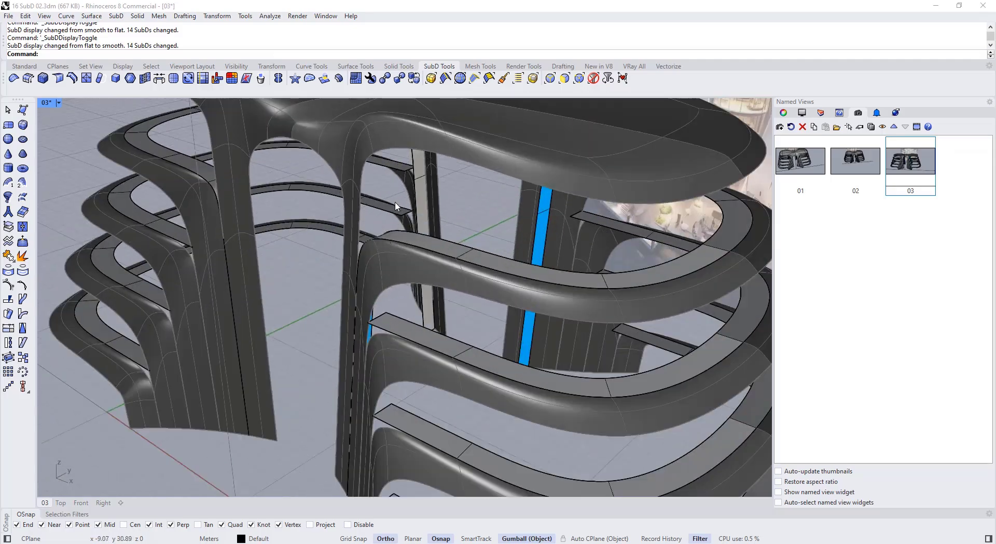
- Fill the inner openings of the top balconies on both sides of the building, using the Automatic patch style
right_click_drag(398, 206, 400, 249)
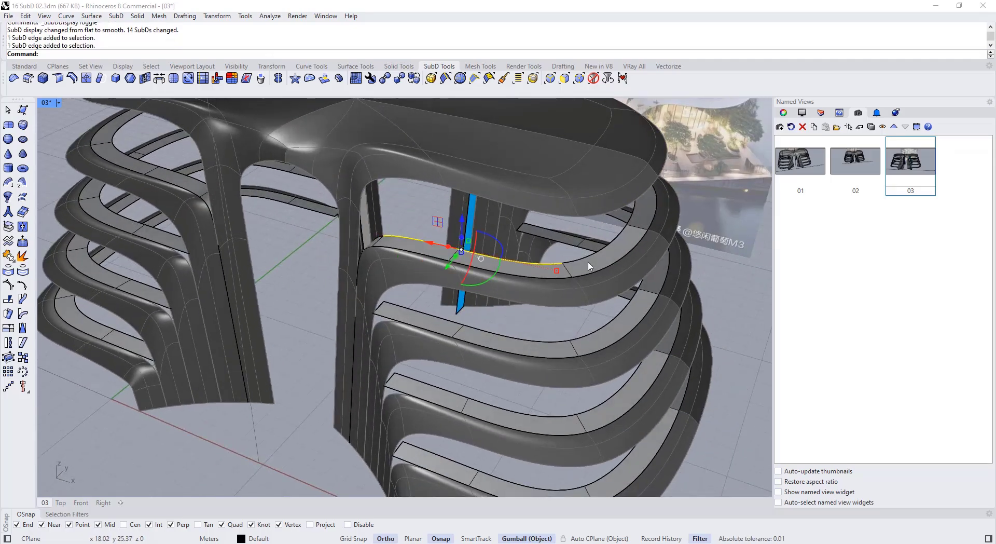
right_click_drag(581, 278, 540, 303)
key("Tab")
right_click_drag(362, 329, 405, 346)
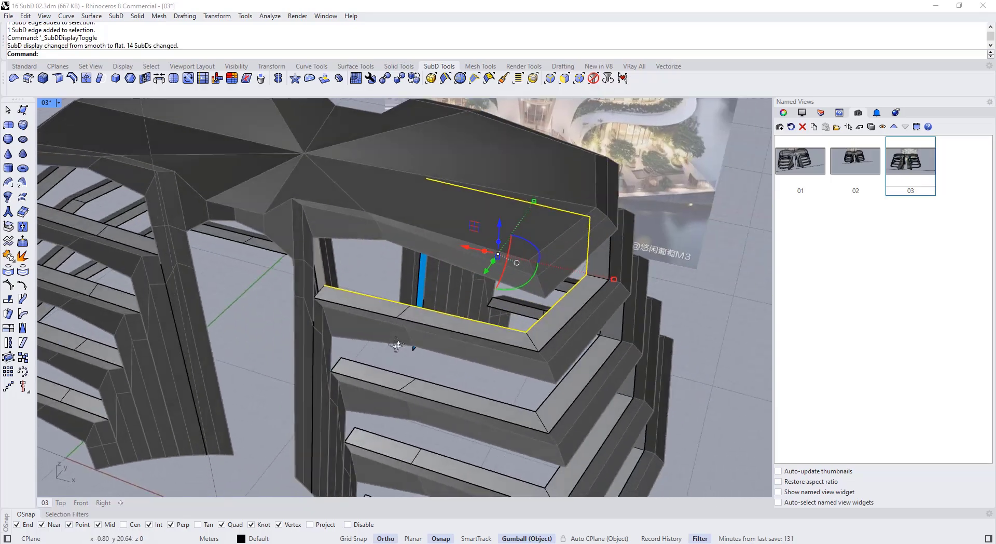
scroll(300, 318, "down", 2)
scroll(157, 276, "up", 2)
right_click_drag(156, 275, 157, 262)
left_click(157, 262, "ctrl+shift")
left_click(120, 253, "ctrl+shift")
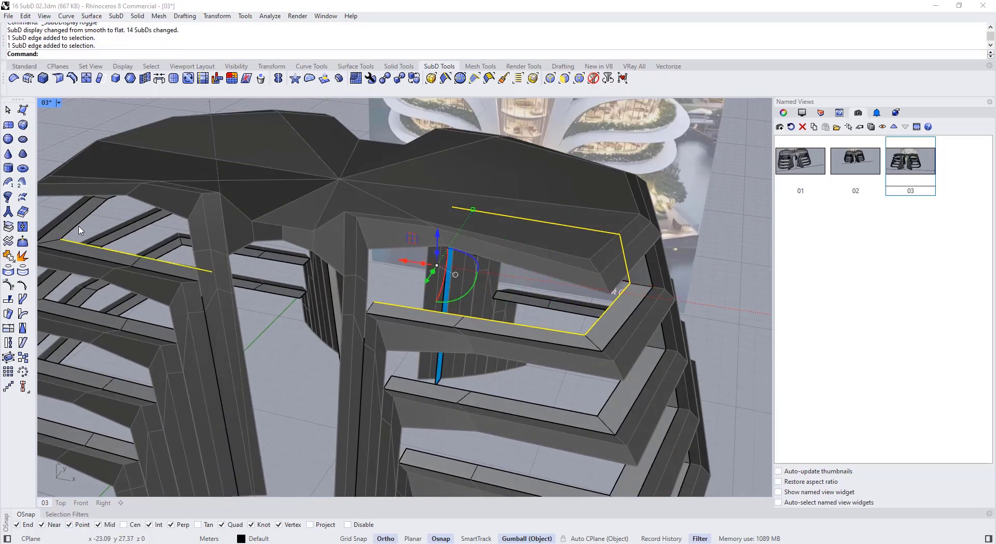
left_click(78, 227, "ctrl+shift")
right_click_drag(78, 227, 112, 223)
left_click(102, 217, "ctrl+shift")
scroll(104, 228, "down", 2)
left_click(95, 258, "ctrl+shift")
right_click_drag(95, 259, 127, 256)
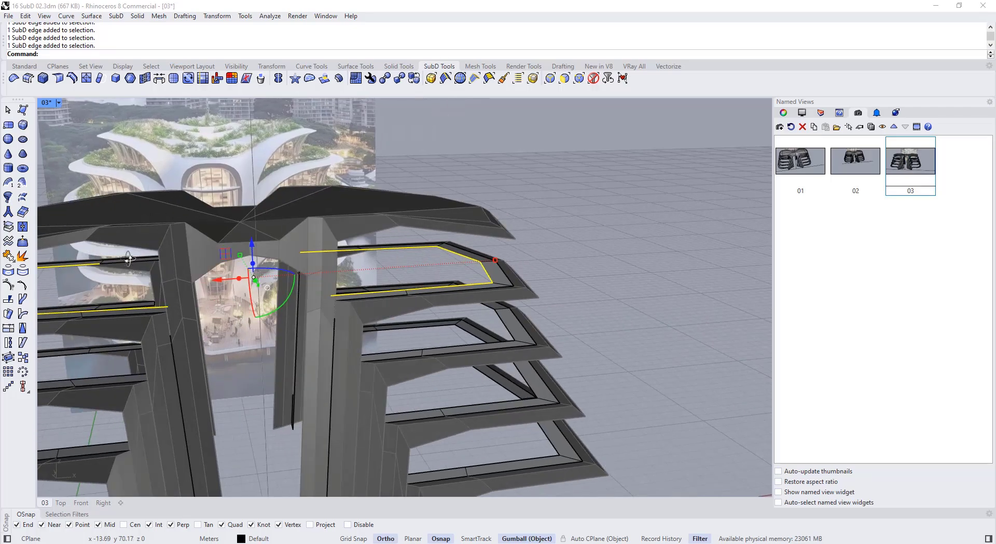
scroll(156, 258, "down", 1)
right_click_drag(518, 249, 371, 223)
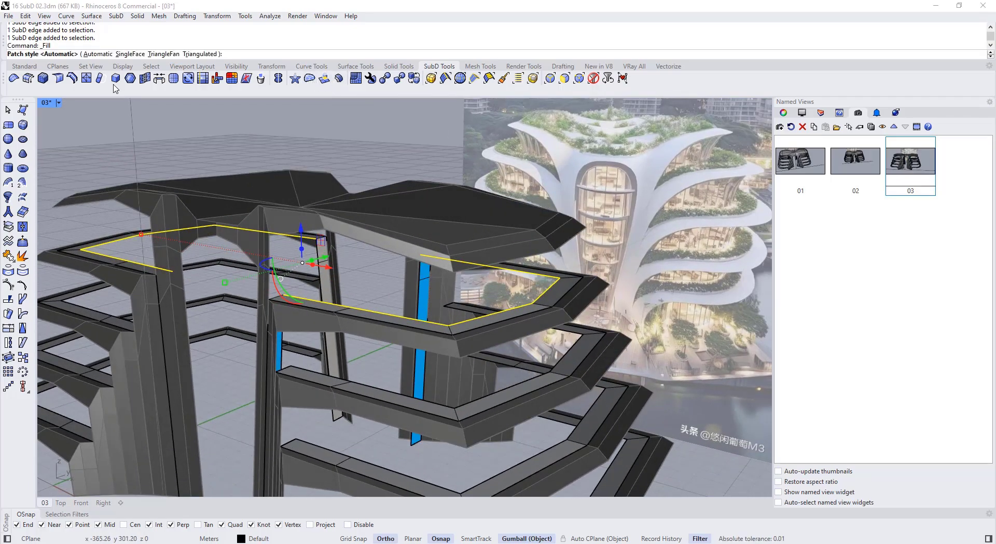
left_click(103, 55)
right_click_drag(283, 244, 337, 317)
key("Escape")
- Bridge the facing inner edges of the two filled top floors with a joined 4-segment bridge
key("Tab")
key("Tab")
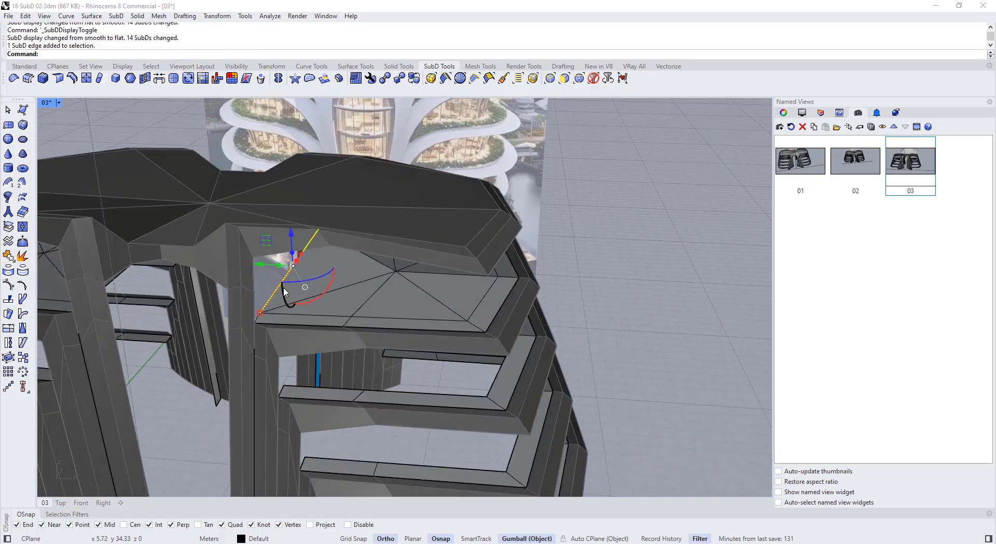
right_click_drag(285, 292, 163, 270)
left_click(188, 78)
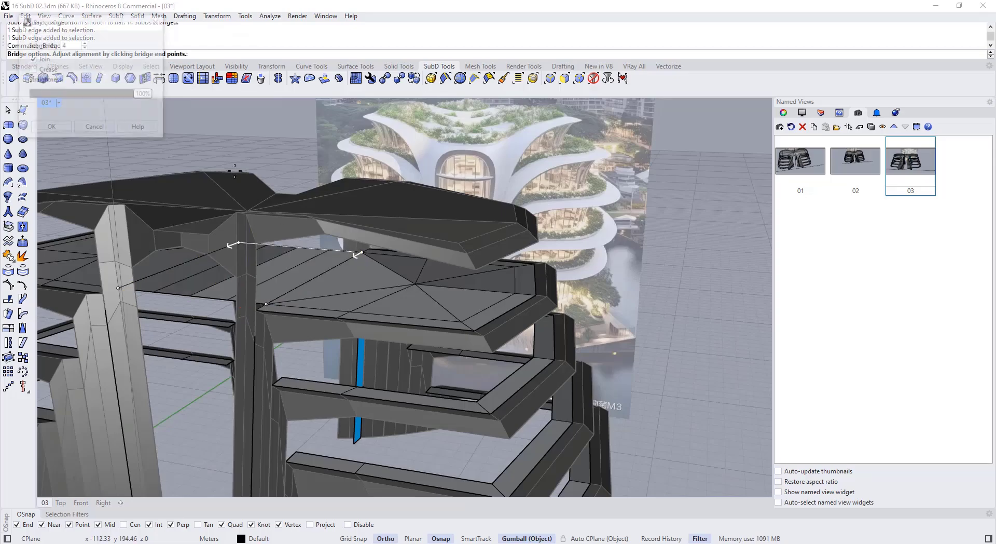
left_click(51, 128)
- Examine the bridged top floor slab from several angles in smooth and flat display
key("Tab")
right_click_drag(350, 300, 331, 327)
key("Tab")
key("Tab")
scroll(285, 351, "up", 5)
key("Tab")
key("Tab")
right_click_drag(284, 350, 200, 291)
key("Tab")
key("Tab")
- Crease a bottom corner vertex of the top balcony's end strip at the column base
right_click_drag(304, 269, 247, 323)
scroll(280, 332, "down", 5)
key("Tab")
scroll(332, 385, "up", 5)
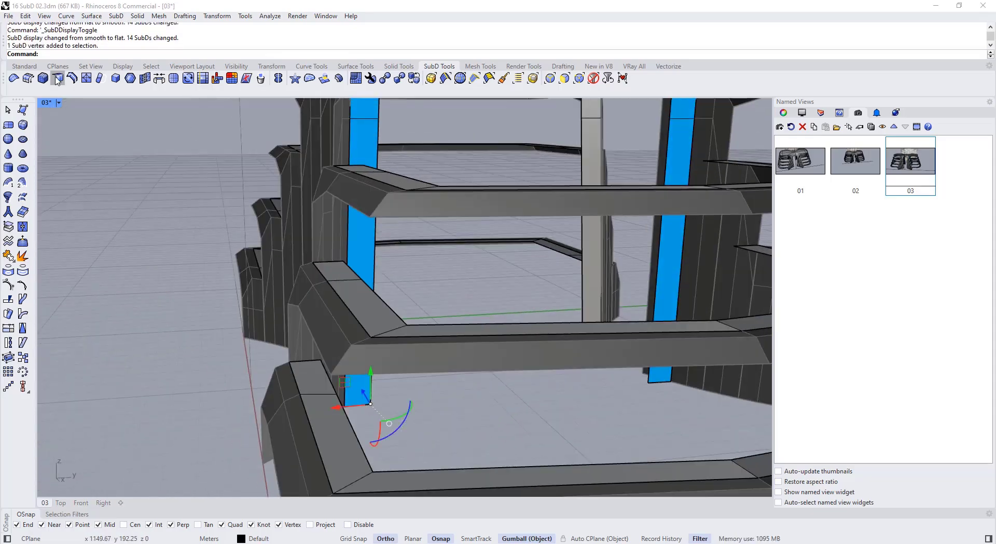
left_click(56, 79)
- Examine the creased strip end and the transition from the top slab into the columns in smooth display
key("Tab")
scroll(332, 364, "down", 5)
right_click_drag(312, 363, 322, 271)
scroll(280, 223, "up", 4)
scroll(275, 221, "down", 3)
right_click_drag(275, 221, 295, 173)
key("Tab")
key("Tab")
right_click_drag(319, 248, 378, 198)
- Insert connected edges across the top floor slab from the right fan's centre vertex through the bridge, in flat display
key("Tab")
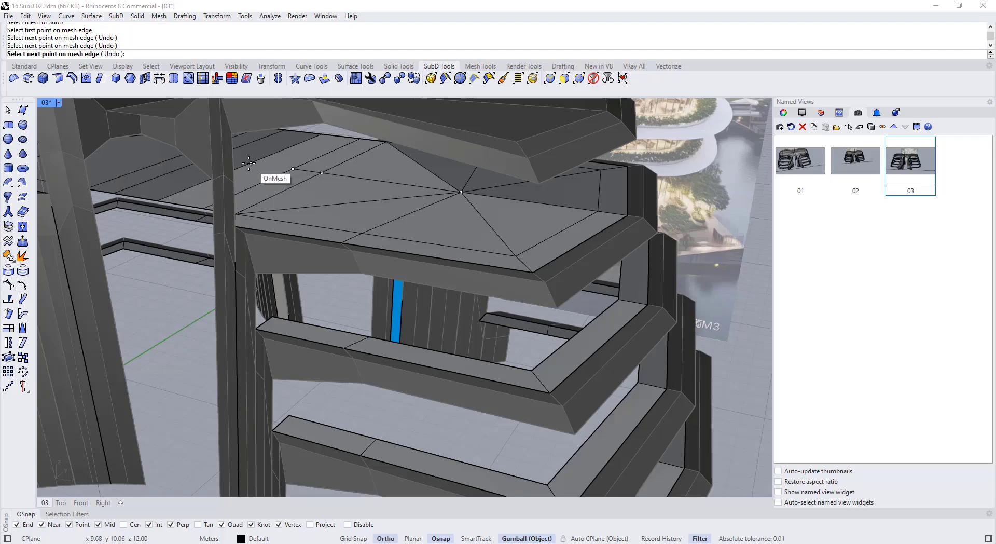
right_click_drag(249, 163, 212, 167)
right_click(300, 151)
- Try to delete an edge of the top floor slab
right_click_drag(300, 151, 309, 255)
left_click(365, 201, "ctrl+shift")
key("Delete")
key("Tab")
key("ctrl+z")
key("Escape")
- Compare the overall top floor slab in flat and smooth display
left_click(302, 184, "ctrl+shift")
key("Tab")
right_click_drag(302, 185, 302, 252)
key("Tab")
scroll(266, 260, "down", 5)
key("Tab")
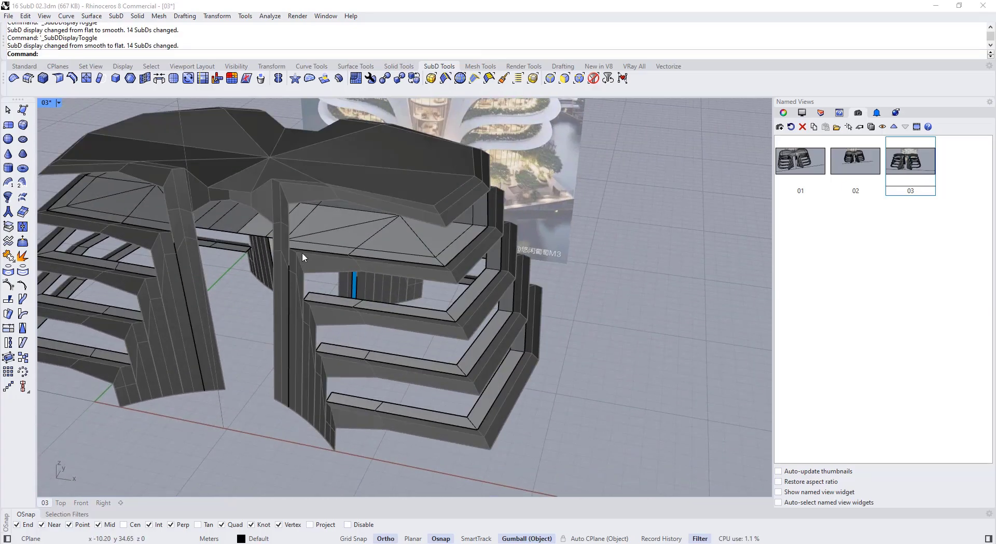
key("Tab")
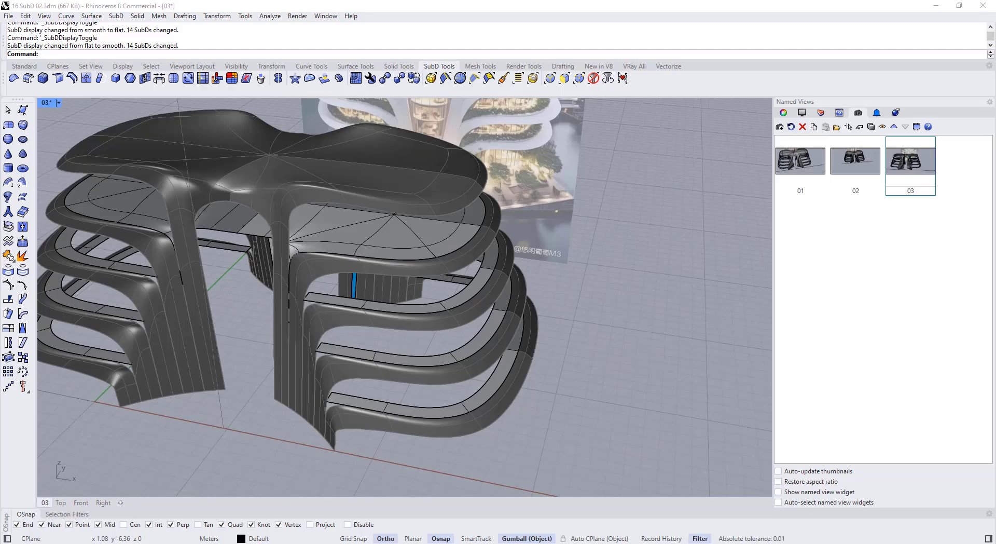
- Crease the inner boundary edges of the top right floor slab where the fill meets the balcony surface
right_click_drag(340, 356, 200, 334)
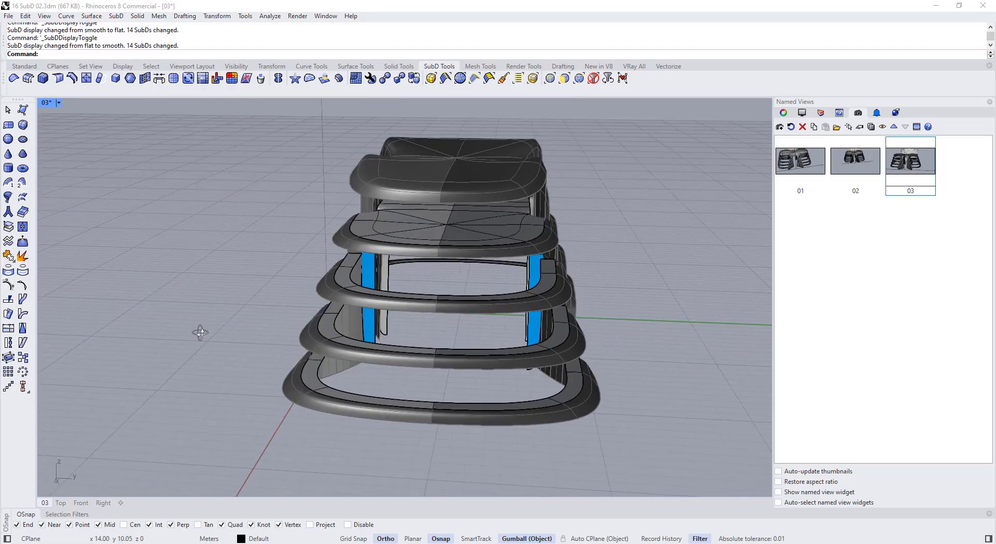
scroll(426, 239, "up", 6)
right_click_drag(425, 239, 413, 283)
scroll(414, 283, "up", 3)
left_click(182, 283, "ctrl+shift")
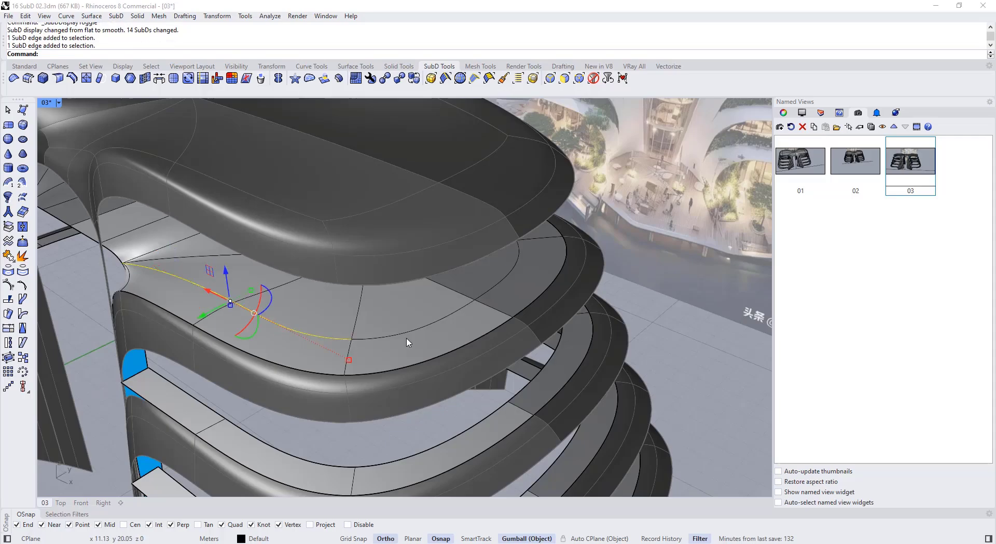
left_click(59, 79)
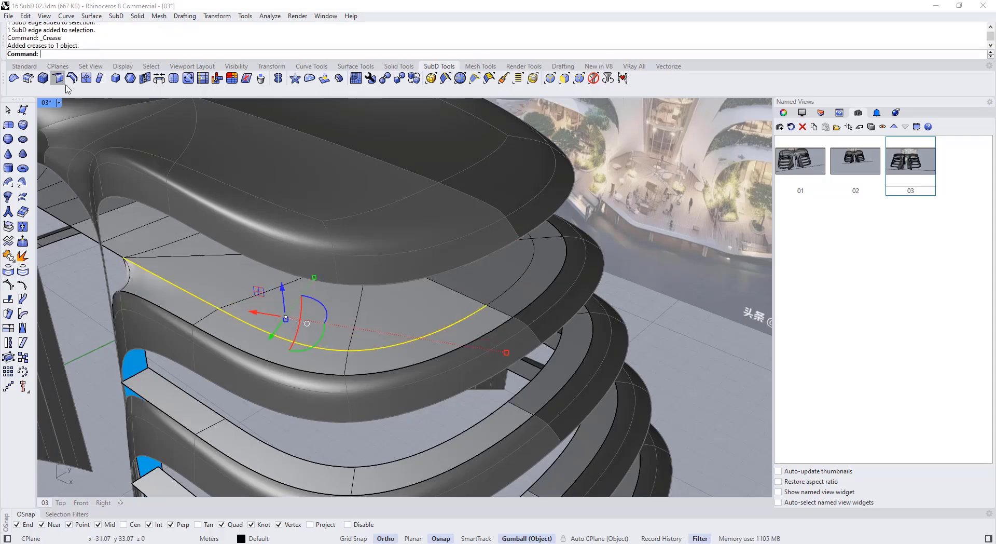
right_click_drag(291, 291, 349, 273)
key("Tab")
key("Tab")
- Crease the remaining rounded bottom corner vertex of the top balcony's end strip
right_click_drag(202, 367, 195, 396)
scroll(197, 398, "up", 5)
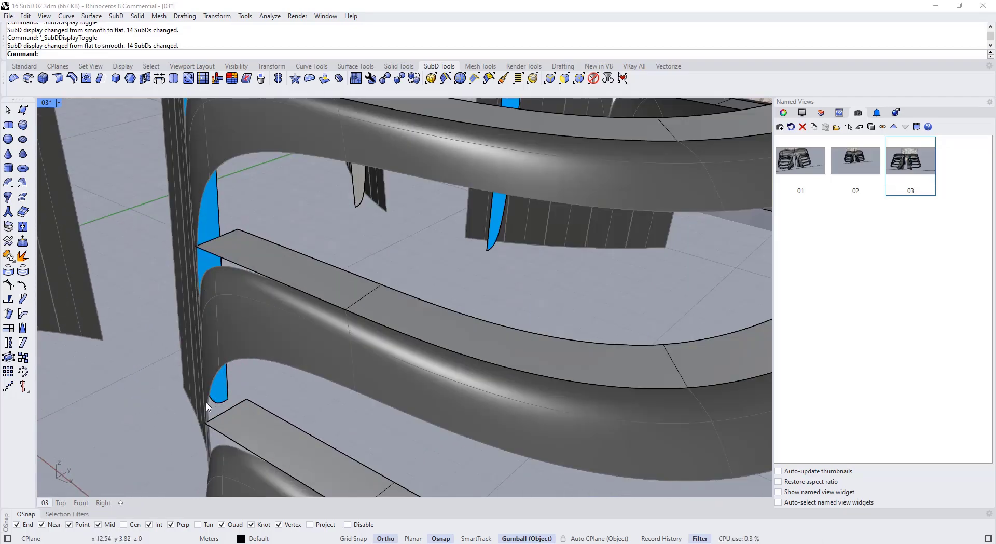
key("Tab")
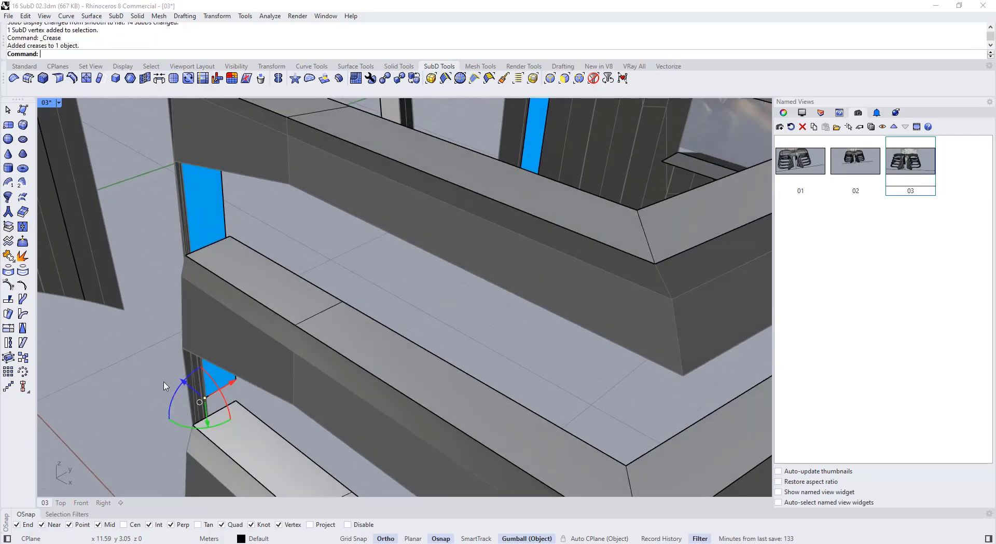
left_click(147, 384)
key("Tab")
- Check the end strips on the columns in smooth and flat display from the front
scroll(147, 384, "down", 5)
right_click_drag(148, 384, 283, 353)
key("Tab")
key("Tab")
key("Tab")
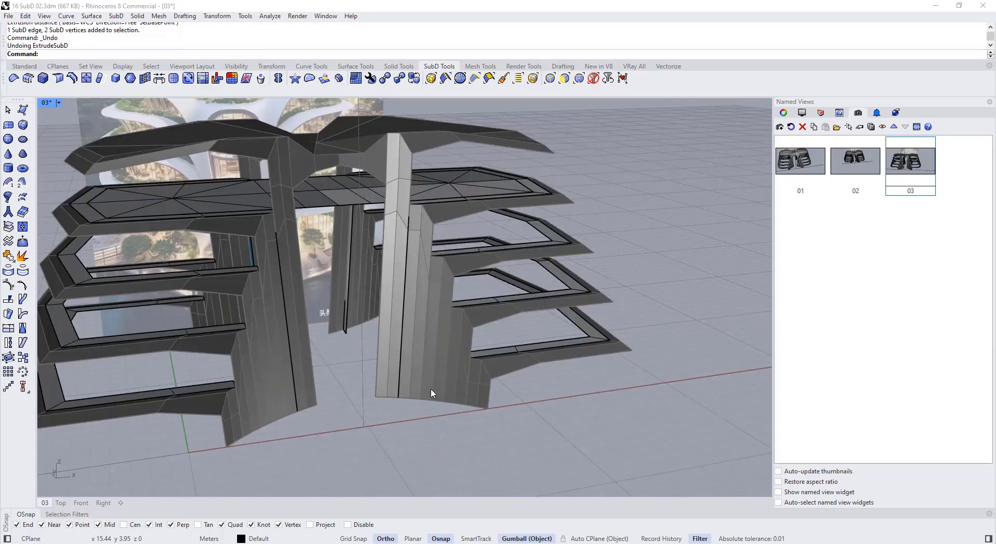
- Extrude the column-side end edges of the three lower right balcony surfaces downward in two successive segments
right_click_drag(430, 390, 376, 407)
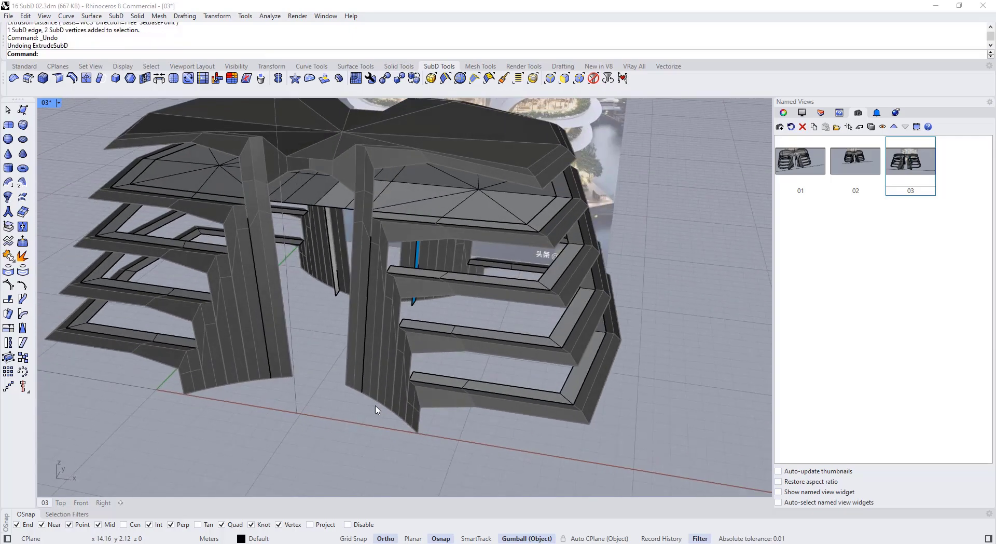
scroll(390, 272, "up", 3)
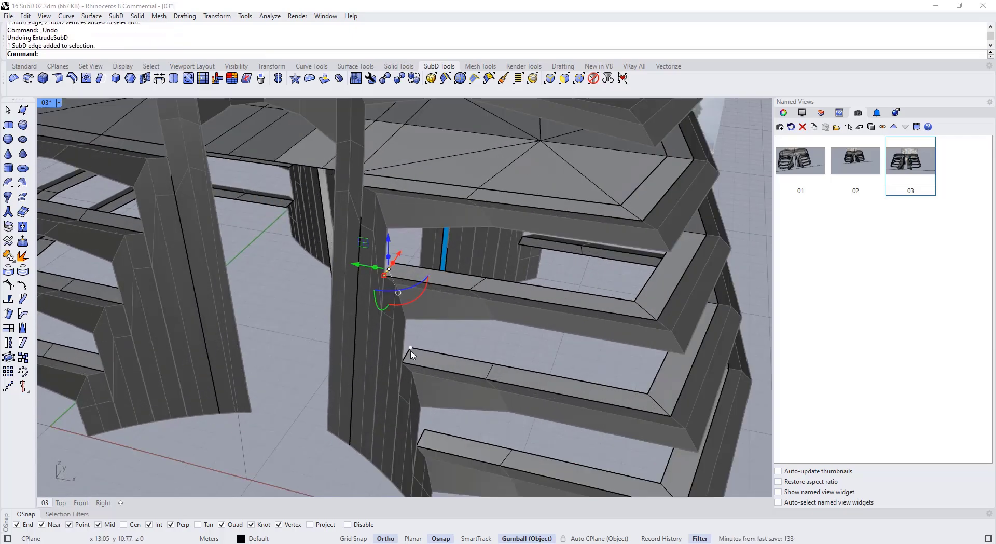
left_click(420, 438, "shift")
scroll(420, 436, "down", 5)
right_click_drag(421, 433, 421, 368)
scroll(421, 363, "up", 3)
left_click_drag(414, 339, 413, 340)
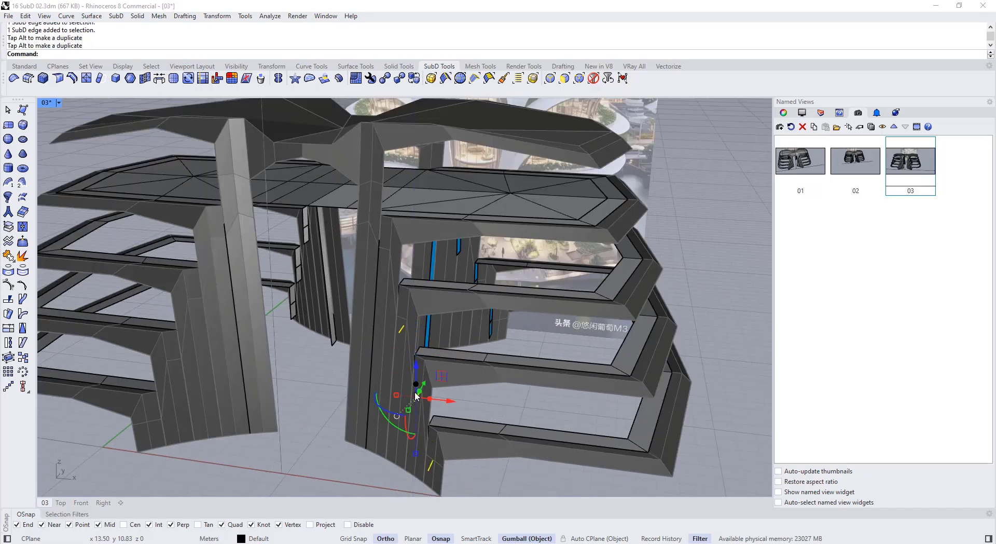
- Align the bottom edges of the three extruded balcony end strips to the column base height using SetPt with only Z set
scroll(416, 395, "down", 5)
right_click_drag(363, 415, 280, 423)
scroll(272, 424, "up", 3)
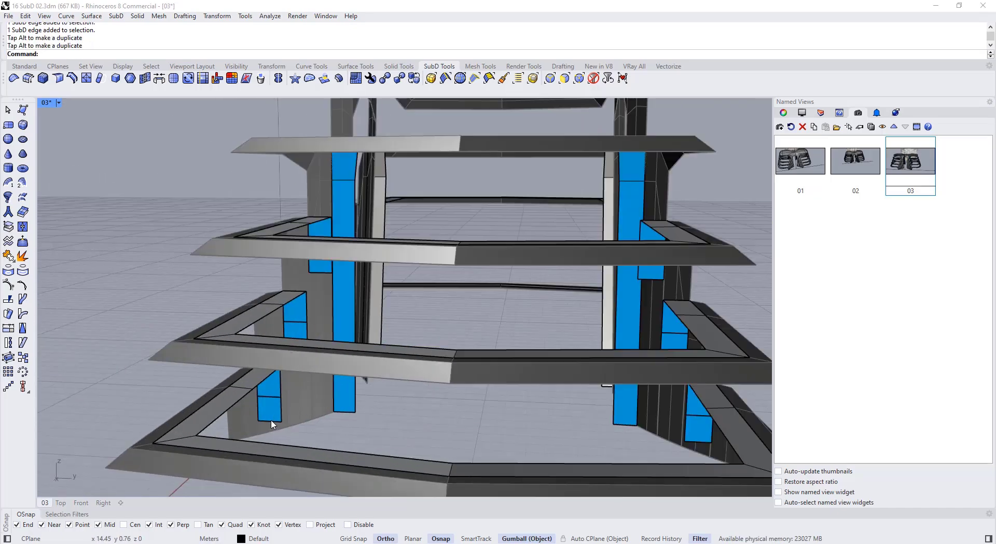
right_click_drag(291, 340, 294, 350)
left_click(295, 347, "shift")
scroll(322, 283, "up", 4)
right_click_drag(320, 259, 323, 271)
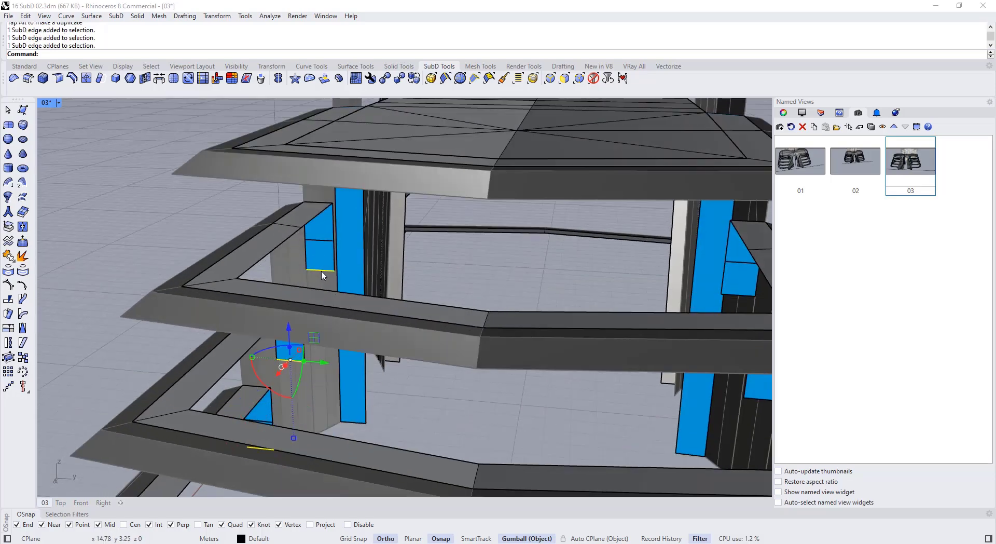
type("SetPt")
key("Return")
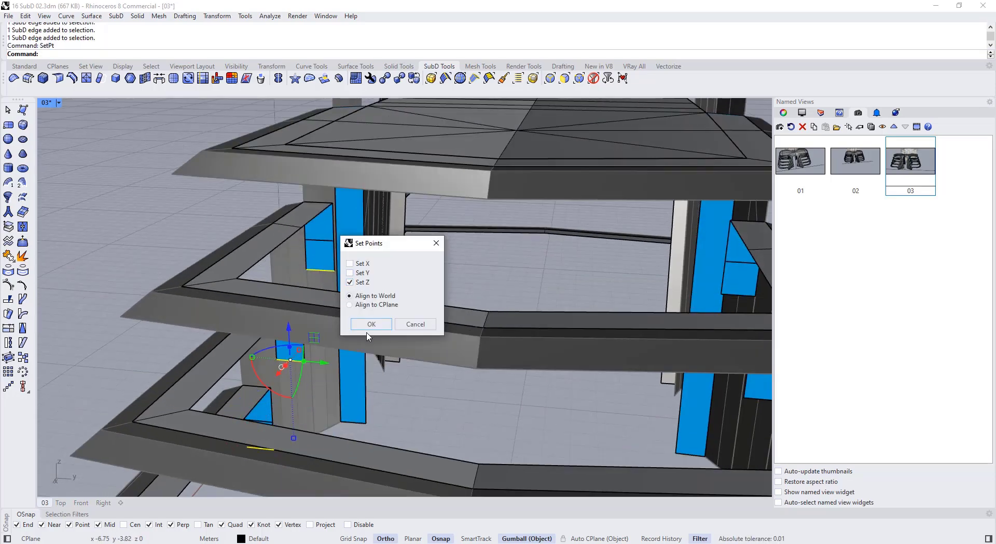
left_click(369, 324)
right_click_drag(358, 425, 335, 322)
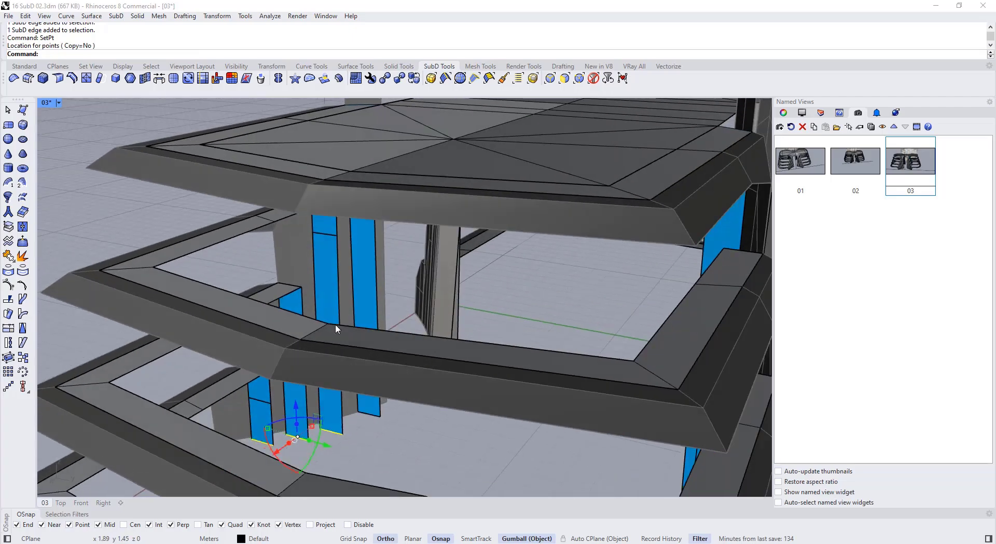
- Remove the creases from the top and middle cross edges of the three lower balcony end strips
scroll(336, 280, "up", 5)
right_click_drag(358, 259, 302, 330)
key("Tab")
key("Tab")
left_click(338, 201)
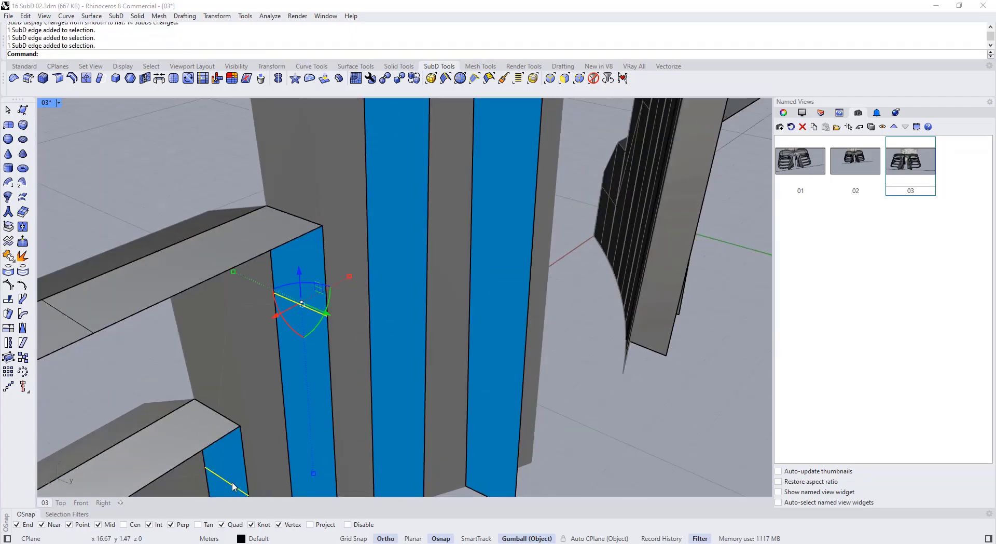
key("Tab")
left_click(289, 229, "shift")
scroll(289, 232, "down", 3)
scroll(267, 347, "up", 5)
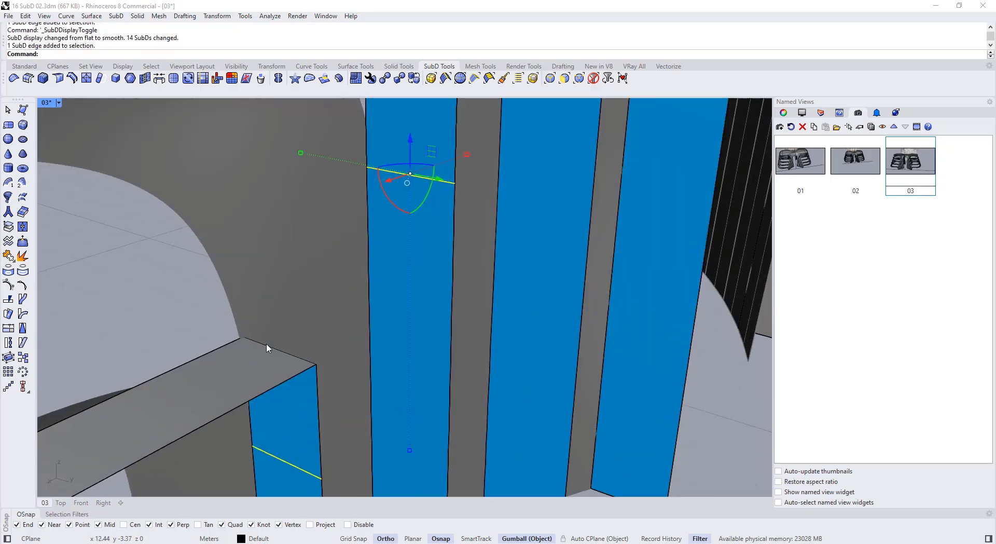
left_click(267, 346, "shift")
scroll(266, 346, "down", 3)
right_click_drag(297, 341, 313, 262)
scroll(338, 231, "up", 4)
left_click(339, 227, "shift")
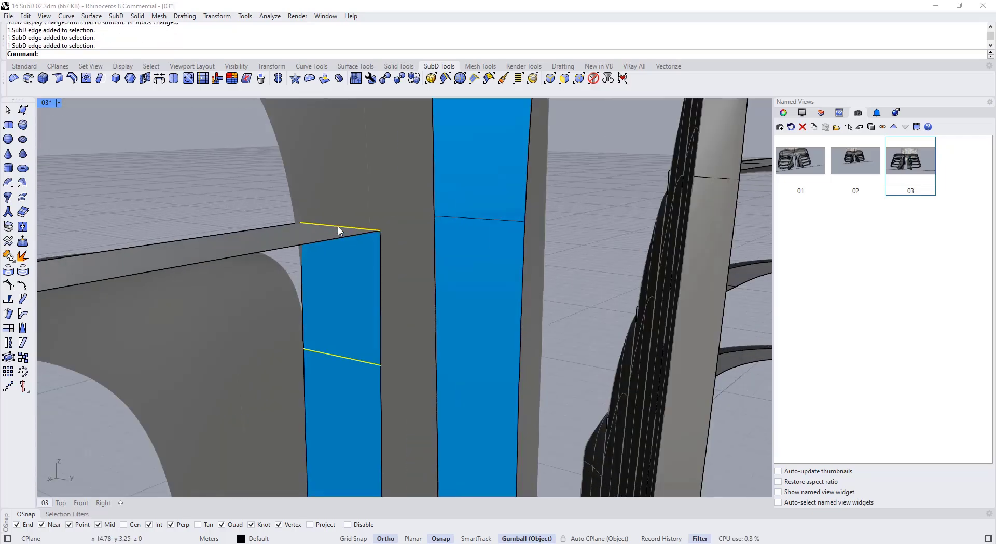
left_click(11, 83)
scroll(238, 173, "down", 2)
key("Tab")
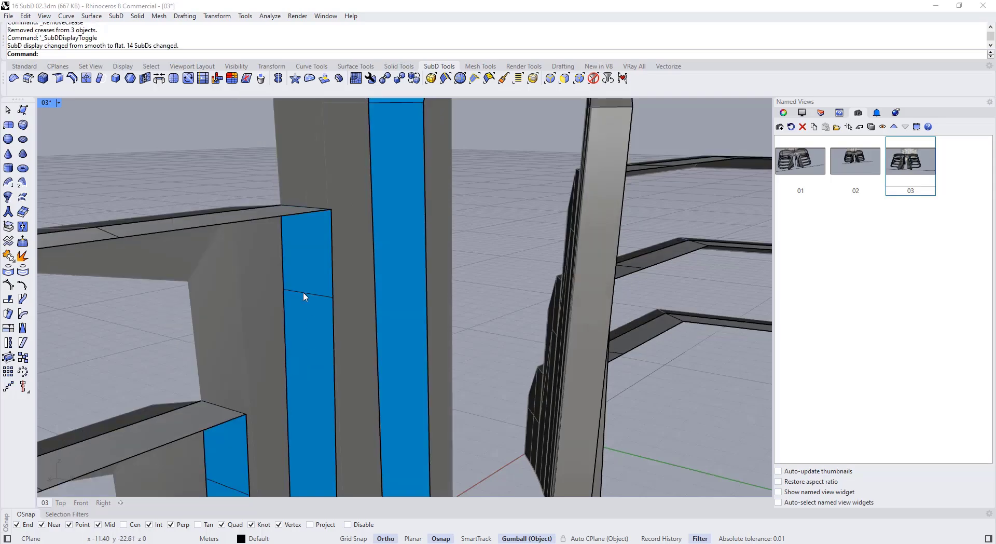
- Move the middle cross edge of the upper of the three end strips down to the matching vertex on the column
left_click(303, 292, "shift")
scroll(254, 300, "up", 3)
scroll(256, 298, "up", 2)
type("Move")
key("Return")
left_click(320, 282)
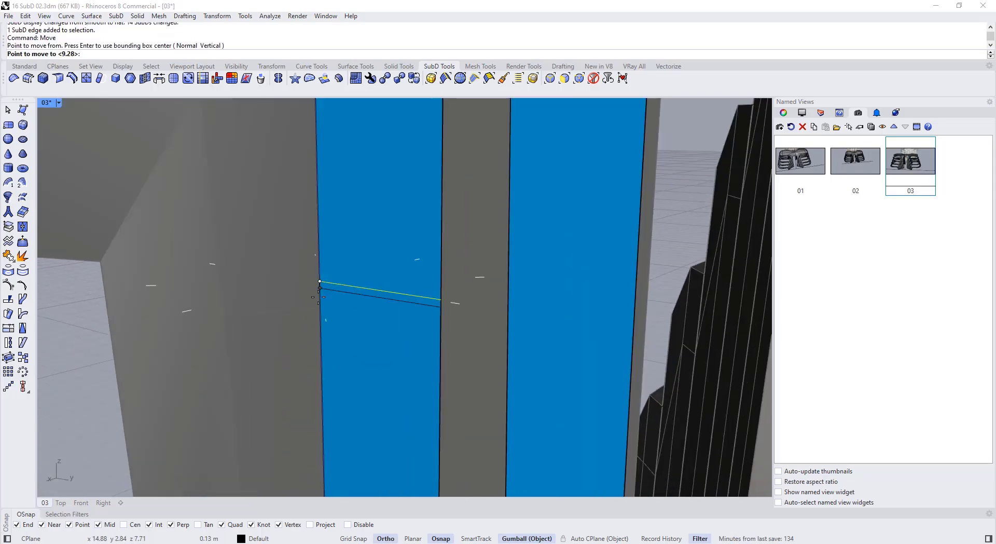
scroll(354, 306, "up", 3)
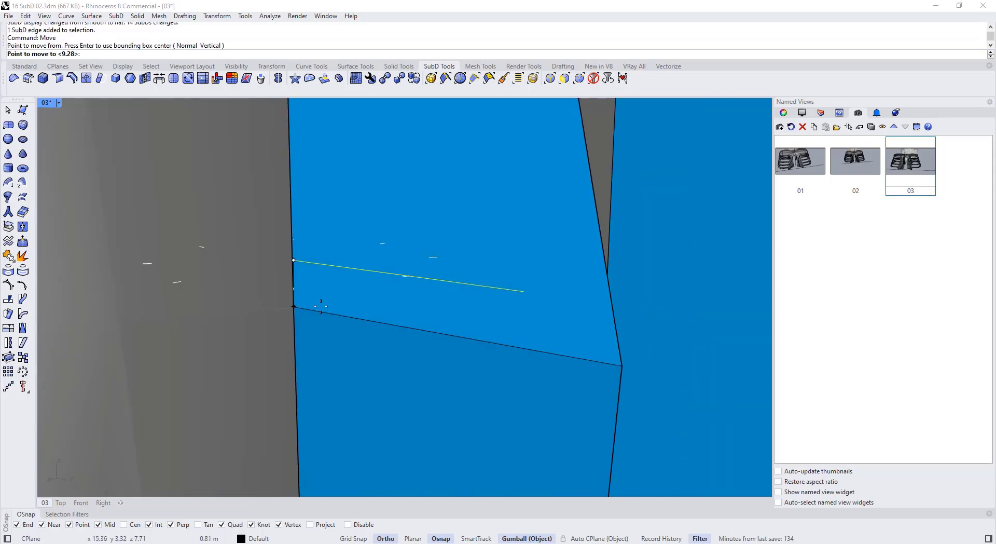
right_click_drag(295, 310, 339, 322)
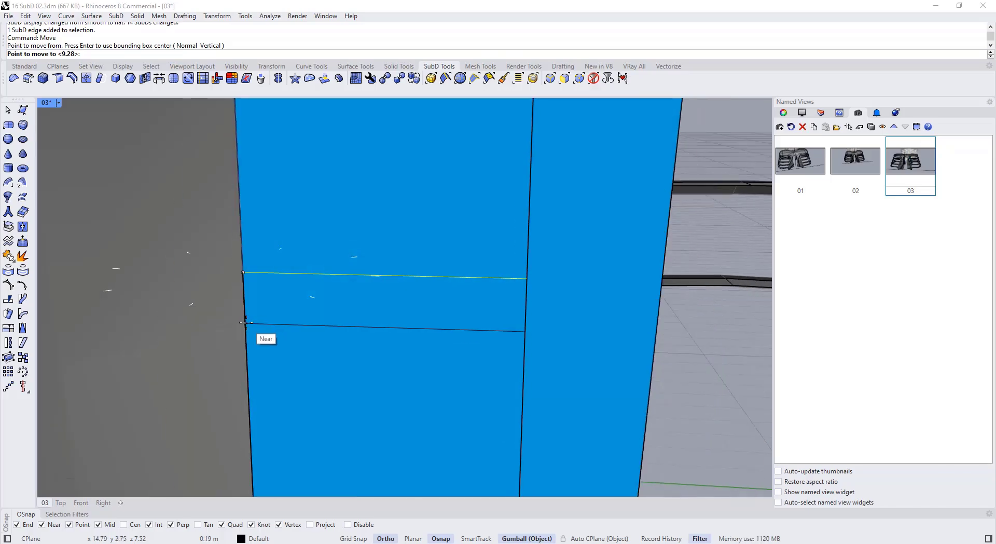
right_click_drag(235, 323, 383, 298)
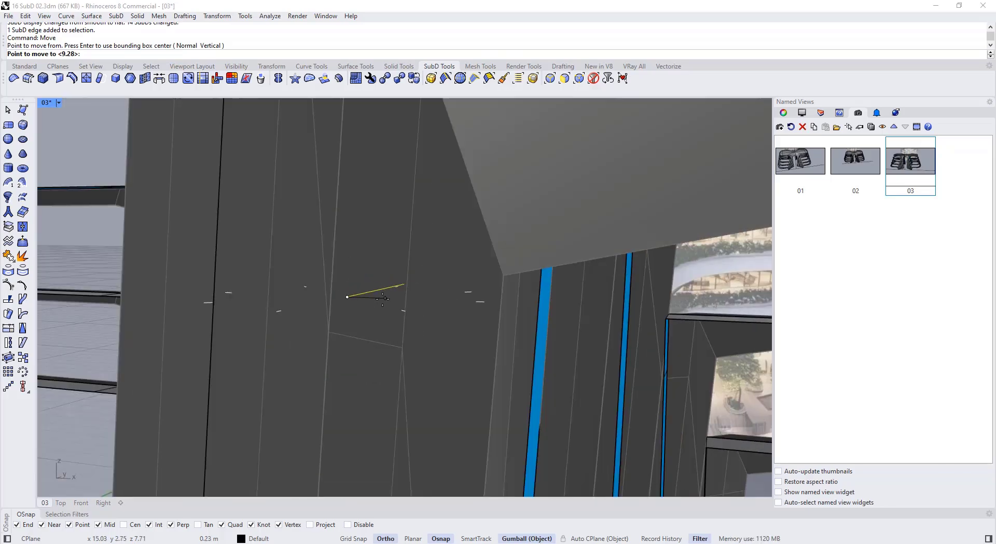
left_click(329, 332)
scroll(320, 271, "down", 8)
right_click_drag(320, 271, 393, 331)
- Move the next lower end strip's middle cross edge to the matching column vertex
key("Tab")
key("Tab")
scroll(370, 319, "down", 4)
scroll(286, 349, "up", 5)
scroll(393, 330, "up", 4)
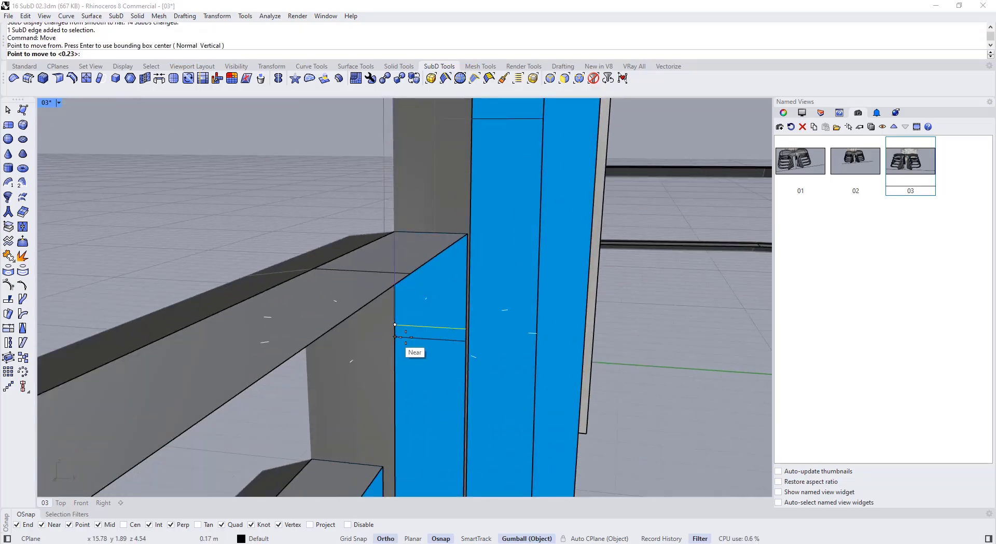
right_click_drag(476, 329, 451, 342)
scroll(450, 345, "up", 5)
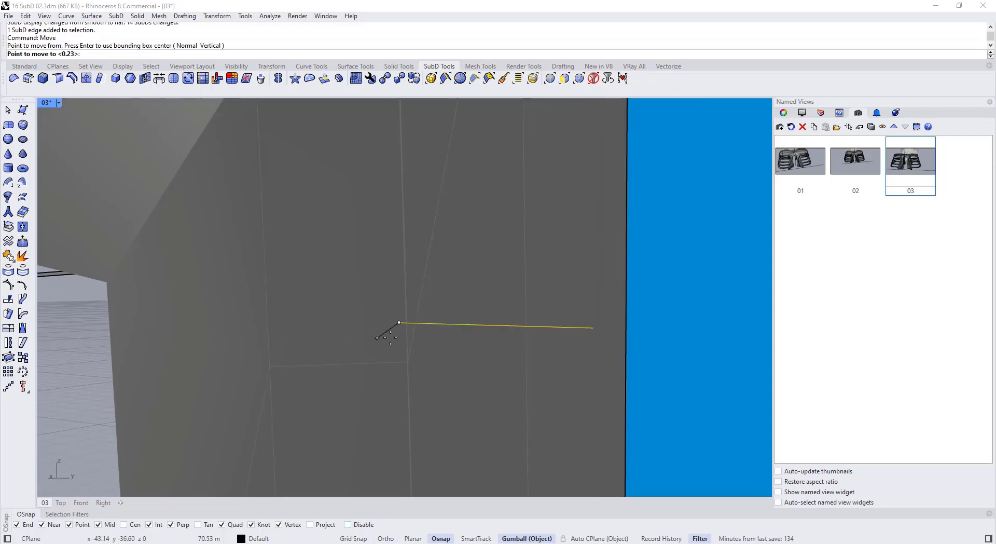
right_click_drag(399, 364, 611, 415)
scroll(463, 363, "down", 6)
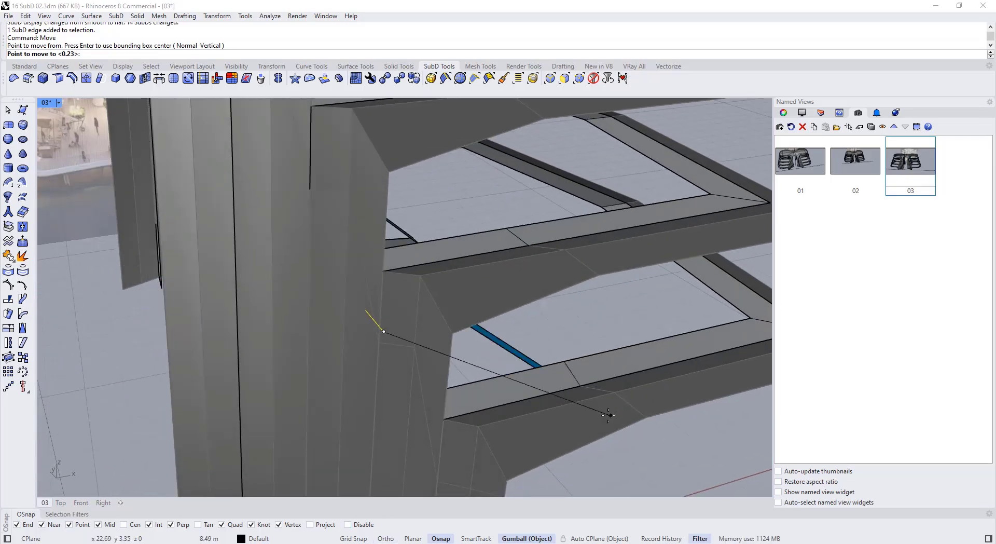
left_click(379, 342)
scroll(407, 381, "down", 5)
right_click_drag(407, 381, 346, 238)
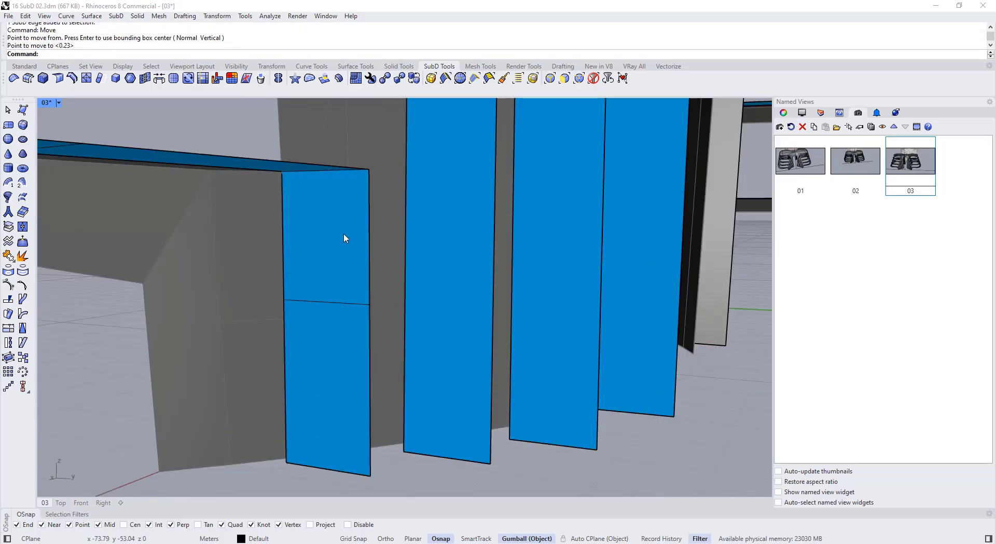
- Move the lowest end strip's middle cross edge down to line up with the column's edge line
left_click(283, 303)
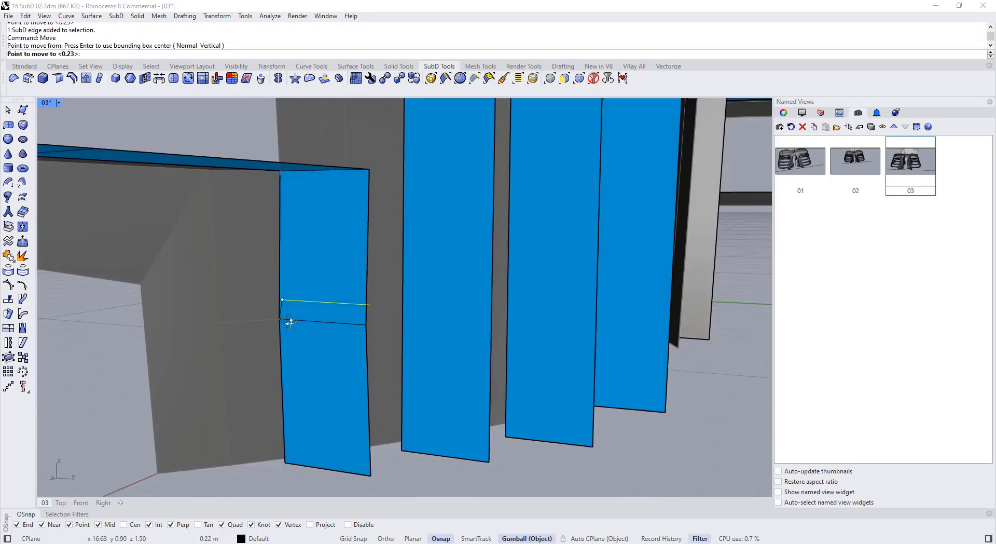
right_click_drag(289, 323, 335, 337)
left_click(455, 355)
- Move a strip's bottom edge onto the column's base edge and check the strips in smooth and flat display
scroll(424, 344, "down", 4)
left_click(371, 344)
left_click(405, 341)
left_click(351, 358)
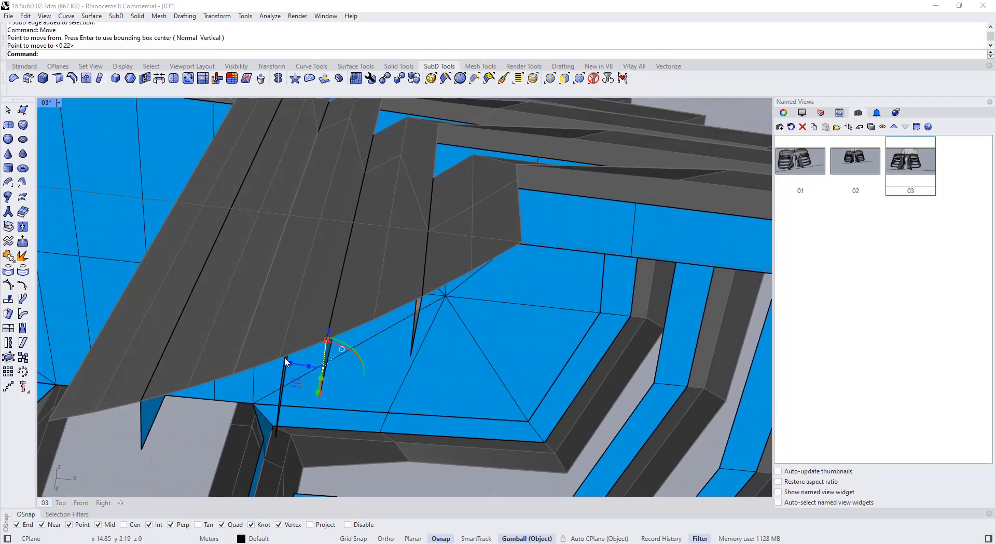
key("Escape")
right_click_drag(285, 357, 354, 381)
left_click(228, 357)
key("Tab")
left_click(392, 409)
key("Tab")
scroll(360, 403, "down", 5)
key("Tab")
key("Tab")
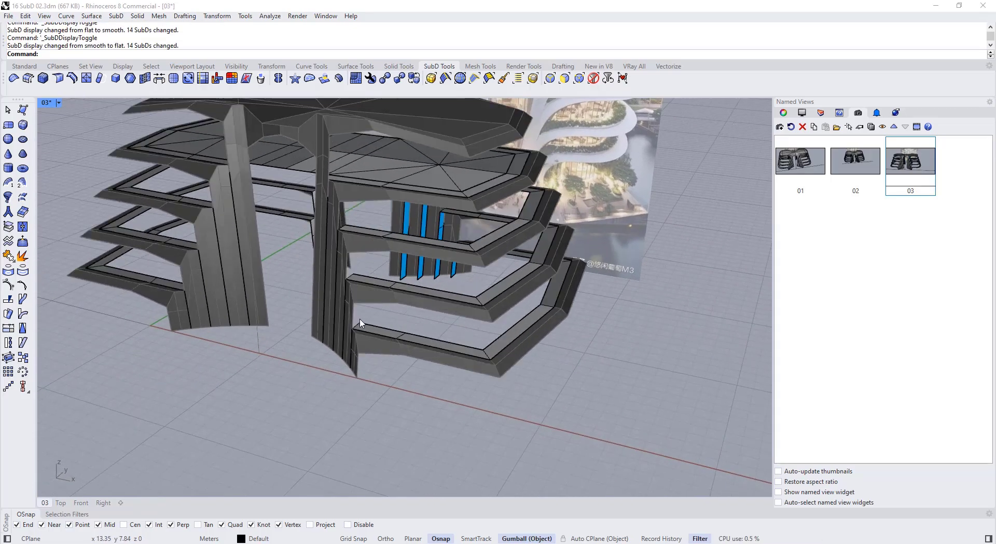
- Fill the inner boundary openings of the three lower right balconies using the Automatic patch style
scroll(362, 322, "up", 3)
key("Tab")
key("Tab")
left_click(459, 244, "shift")
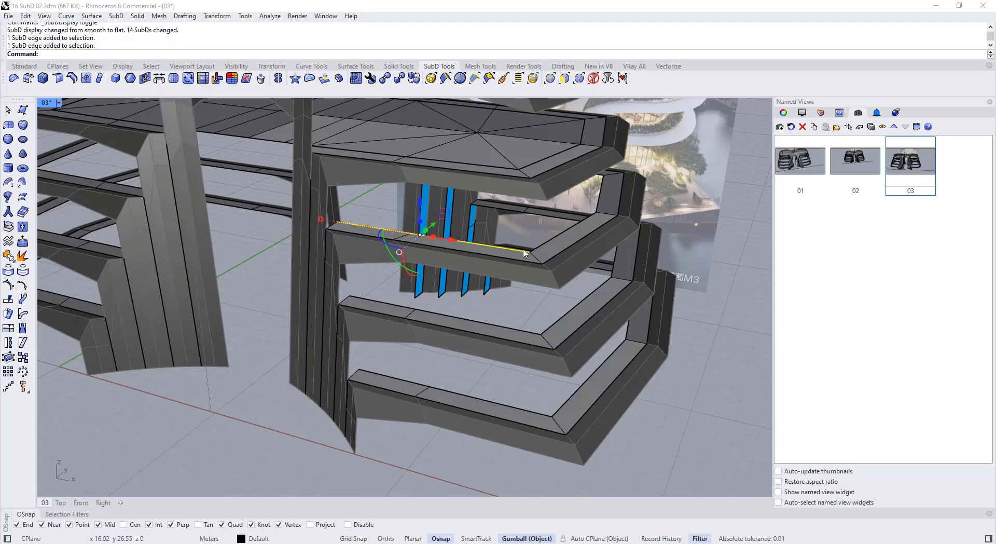
right_click_drag(589, 214, 649, 217)
right_click_drag(441, 286, 475, 329)
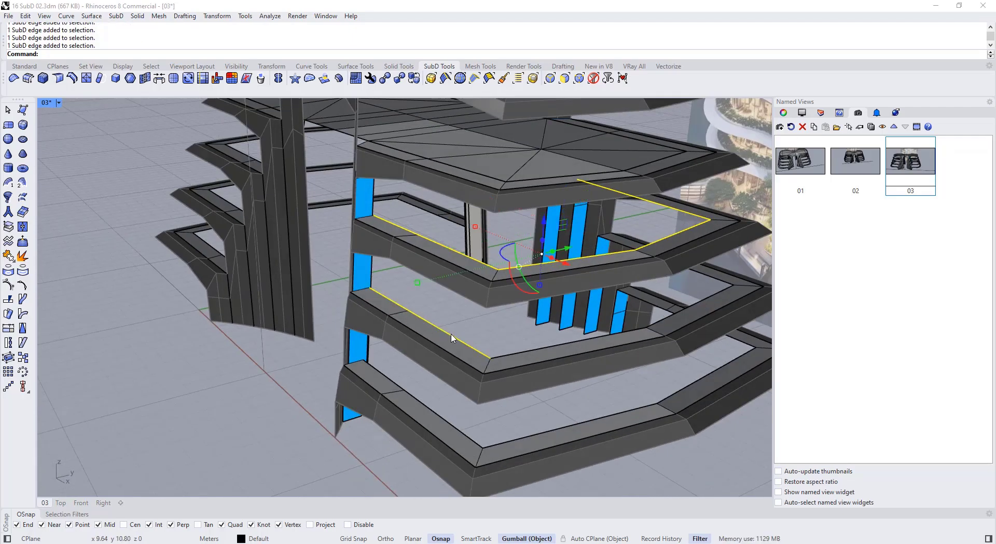
right_click_drag(681, 279, 458, 329)
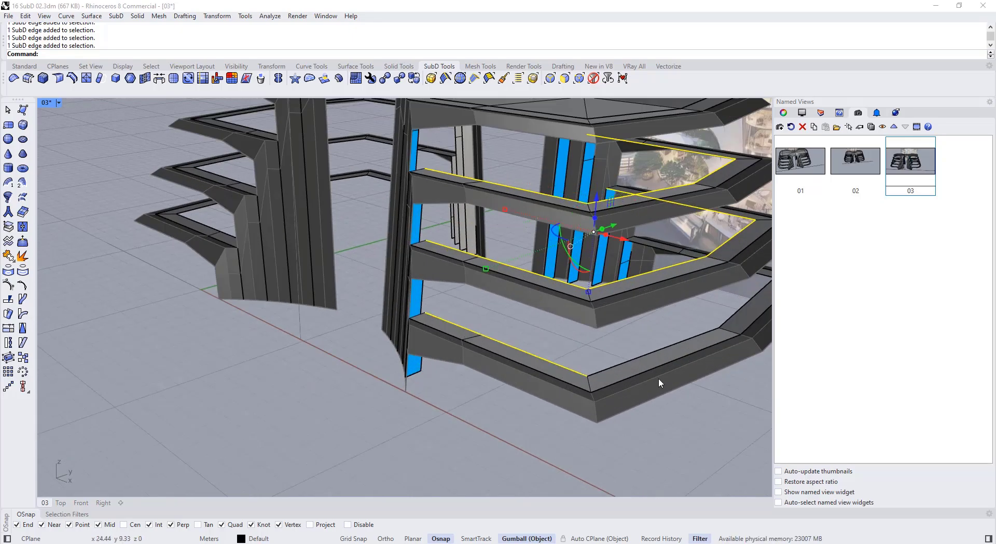
right_click_drag(691, 339, 667, 347)
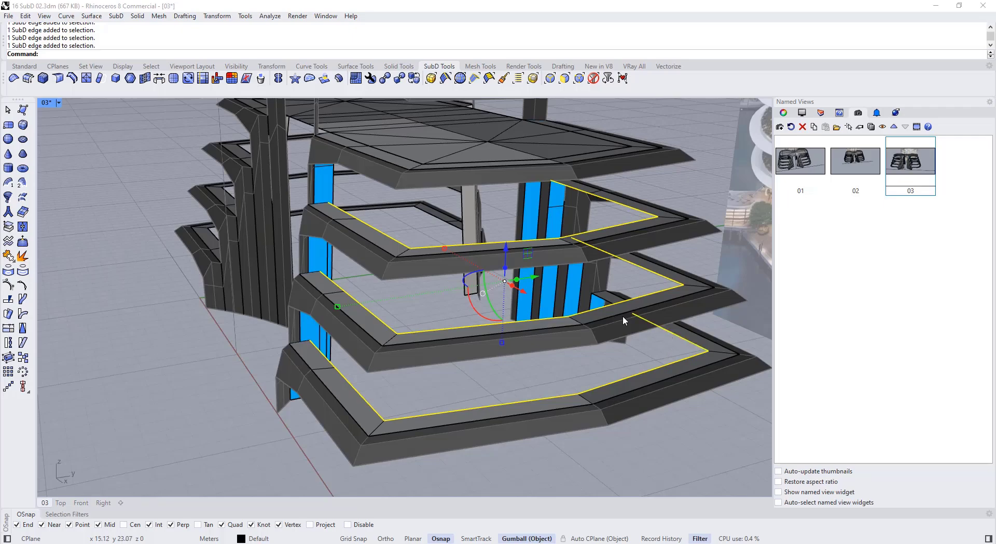
right_click_drag(622, 317, 431, 236)
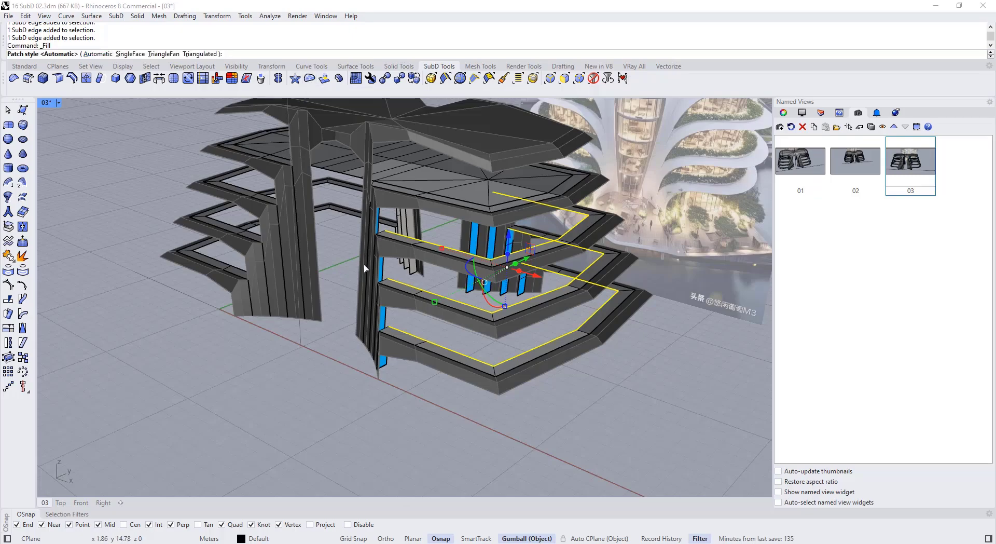
left_click(102, 54)
right_click_drag(393, 364, 443, 414)
left_click(443, 414)
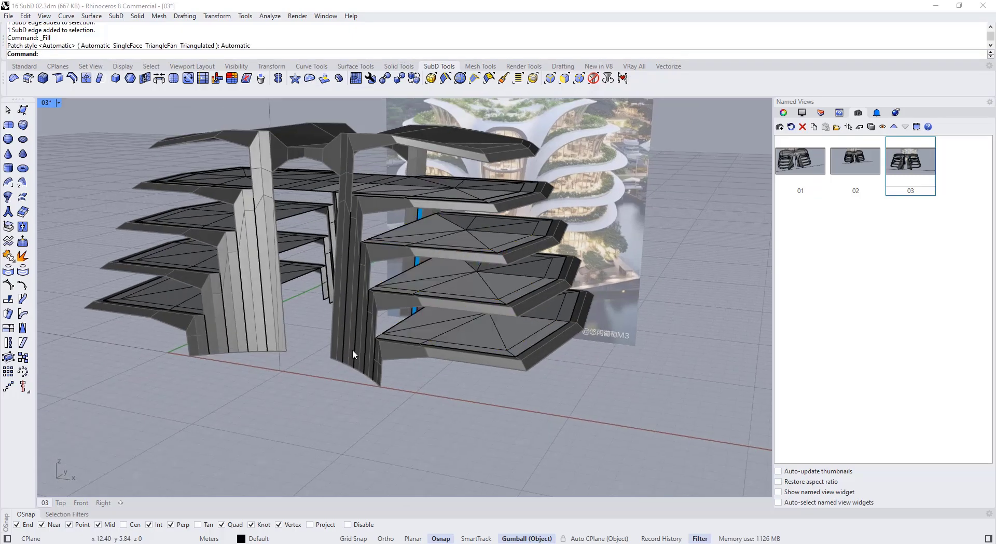
- Bridge the facing column-side edges of the left and right floor slabs on the second level from the top
scroll(389, 228, "up", 4)
left_click(405, 231, "ctrl+shift")
left_click(265, 214, "ctrl+shift")
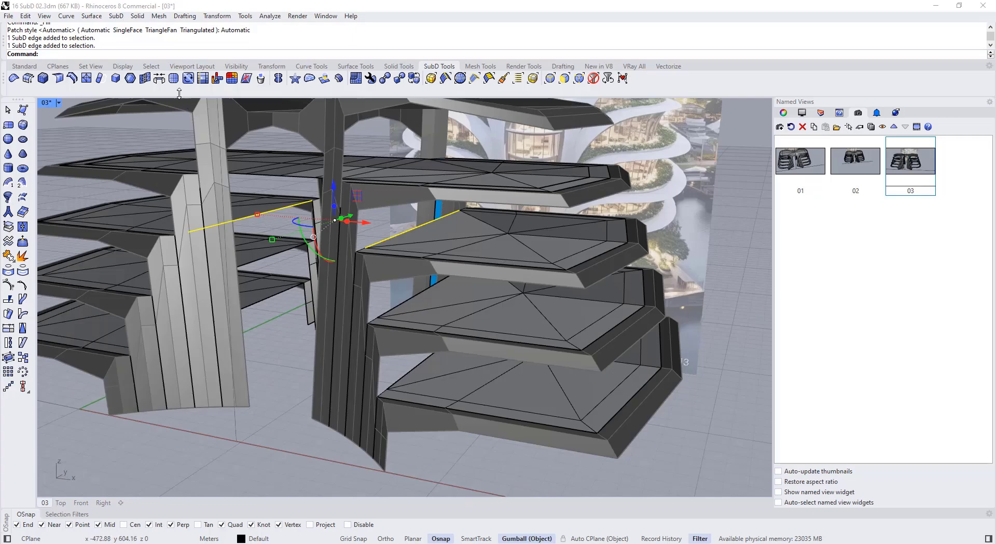
left_click(159, 78)
right_click(358, 293)
- Bridge the facing column-side edges of the left and right floor slabs on the third level from the top
left_click(396, 306, "ctrl+shift")
left_click(255, 261, "ctrl+shift")
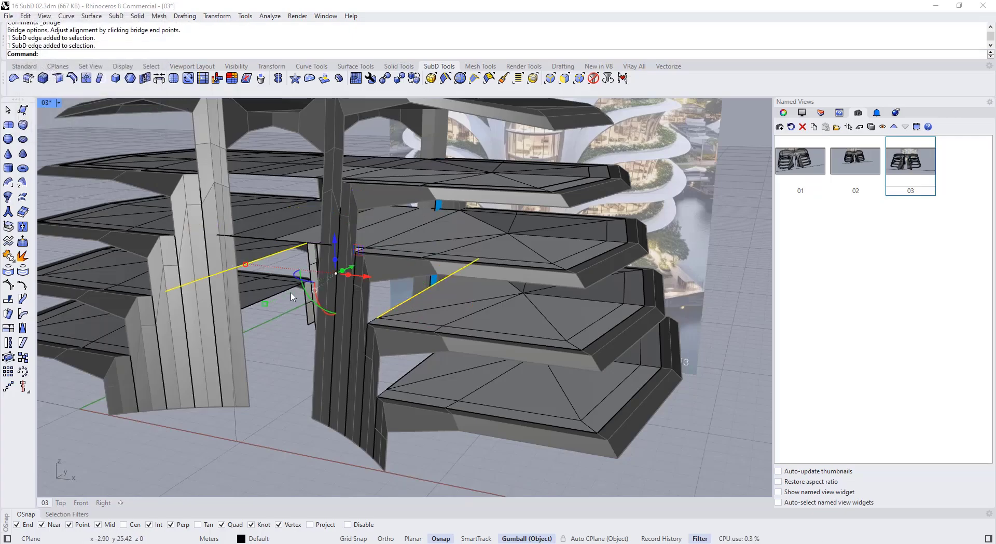
right_click(291, 296)
left_click(50, 127)
- Bridge the facing column-side edges of the left and right floor slabs on the lowest level
left_click(413, 370, "ctrl+shift")
right_click_drag(405, 369, 295, 334)
left_click(295, 334, "ctrl+shift")
right_click(294, 333)
left_click(51, 128)
right_click_drag(280, 269, 456, 327)
- Crease the inner boundary edge loops of the three lower right floor slabs where the fills meet the balcony surfaces
key("Tab")
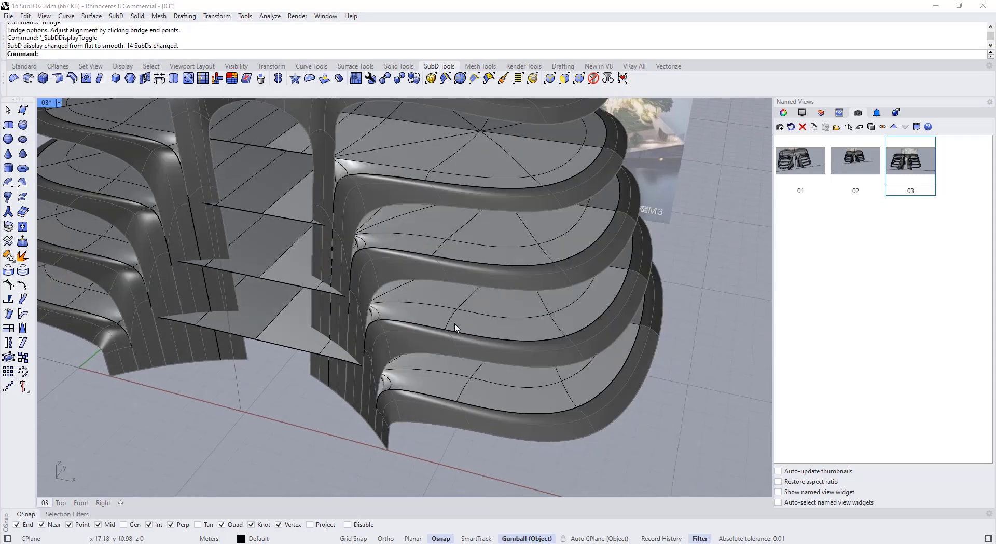
key("Tab")
left_click(408, 311, "ctrl+shift")
left_click(412, 313, "ctrl+shift")
double_click(487, 311, "ctrl+shift")
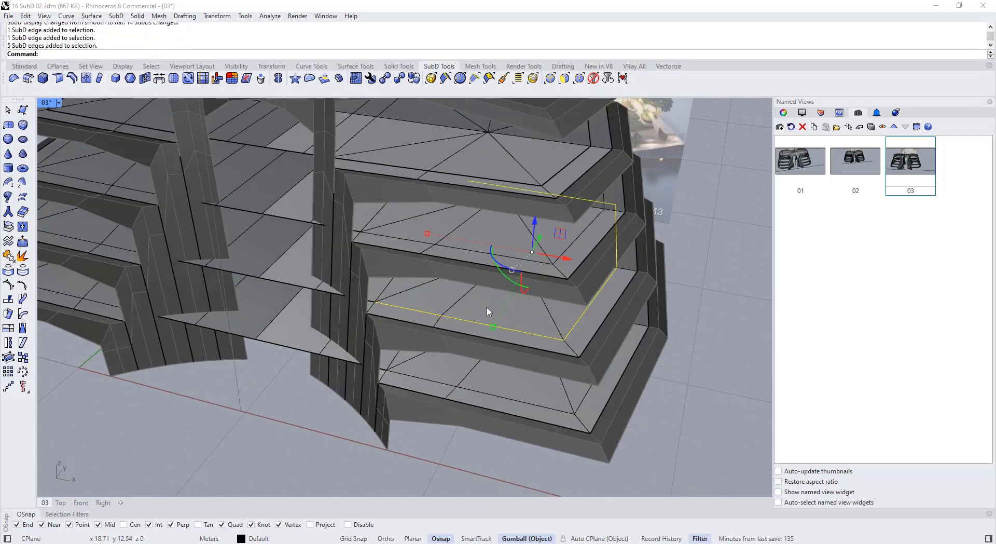
scroll(420, 358, "down", 5)
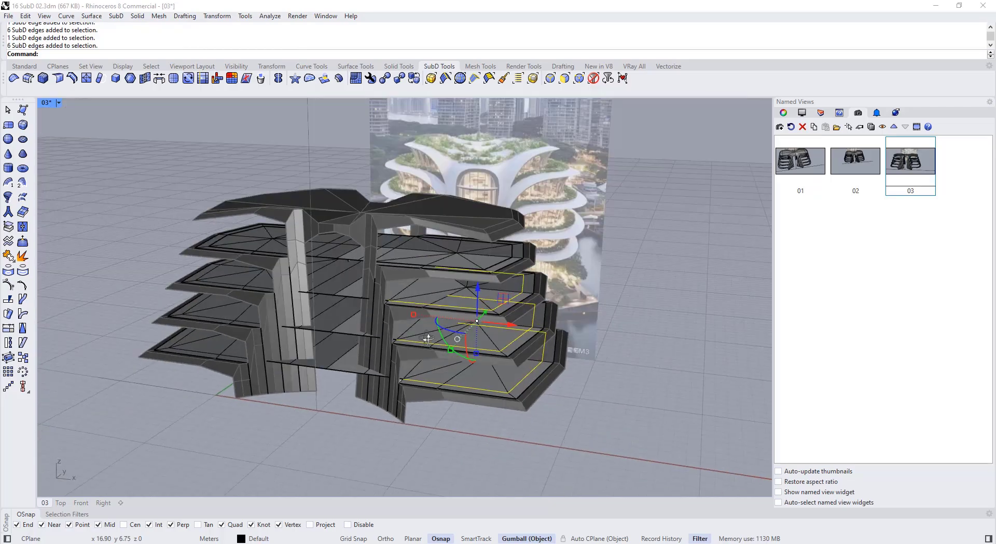
left_click(58, 79)
- Examine the creased floor slabs and their junctions with the columns in smooth display
key("Tab")
scroll(384, 310, "up", 5)
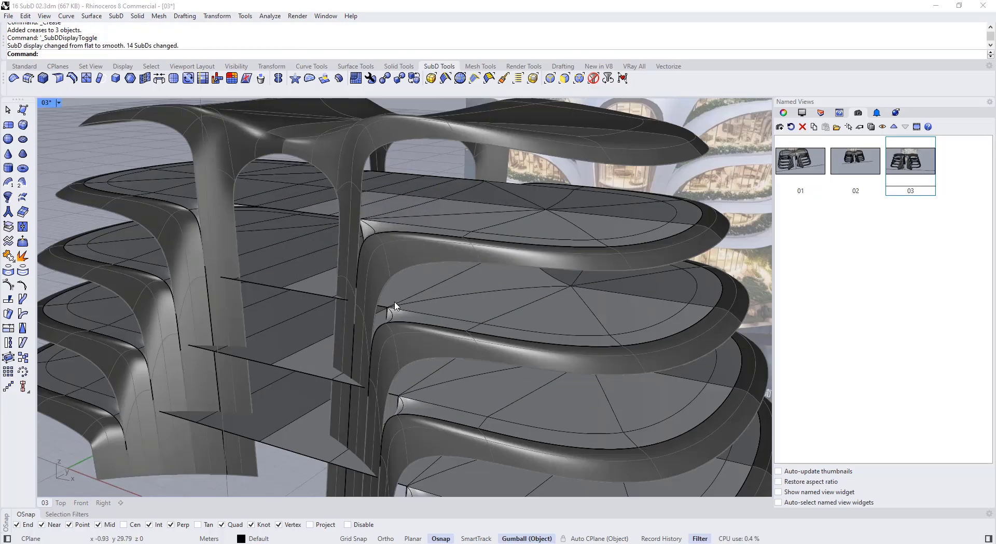
scroll(384, 314, "down", 5)
scroll(415, 296, "up", 5)
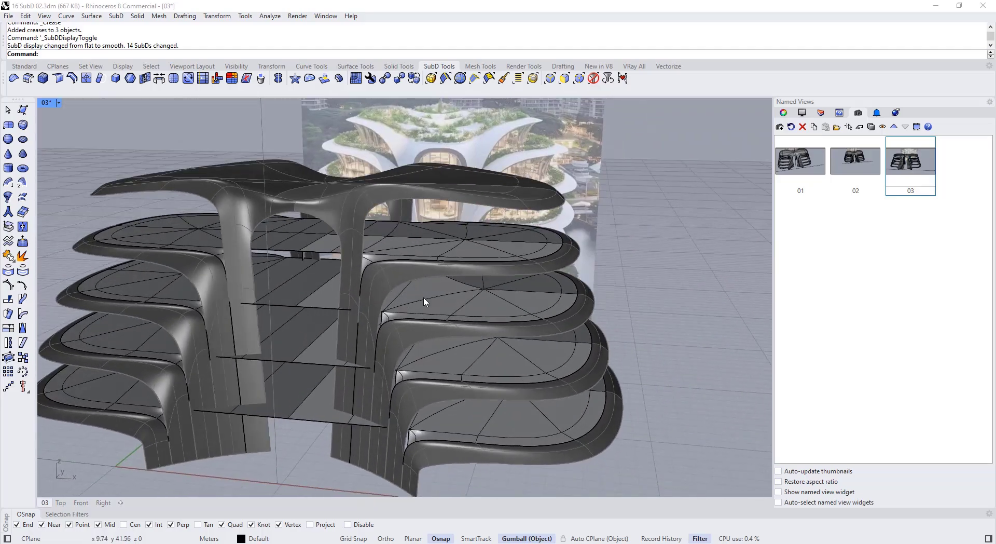
left_click(394, 290)
scroll(447, 305, "down", 5)
scroll(494, 310, "up", 5)
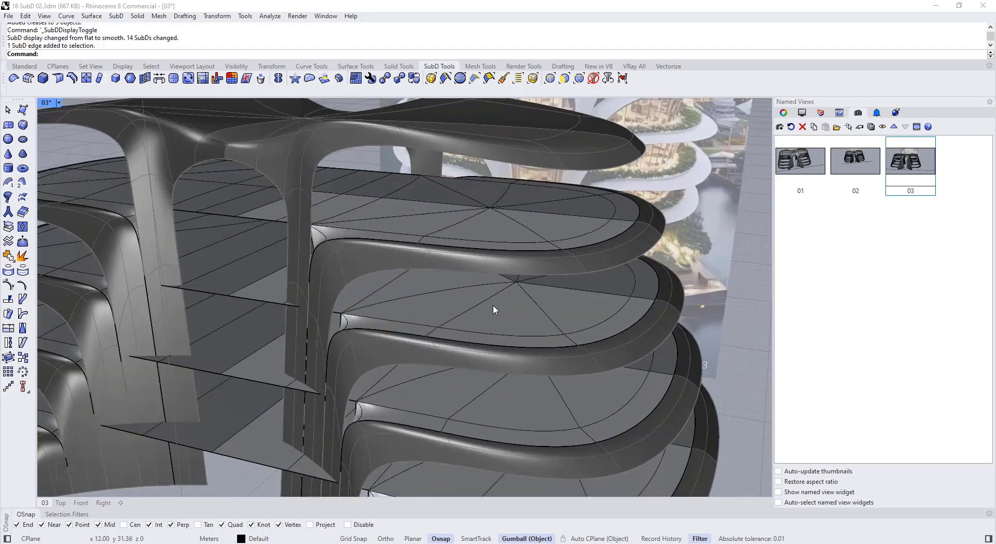
scroll(463, 293, "down", 3)
scroll(463, 293, "down", 5)
- Align the gumball to the CPlane and pull the front-edge vertices of the third bridge from the top backward into a curve
key("Tab")
scroll(356, 303, "up", 5)
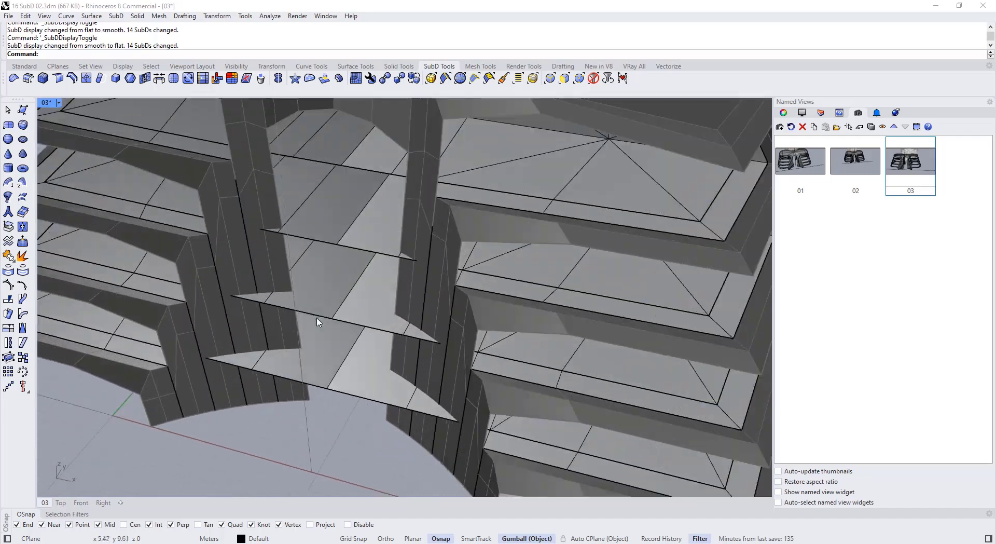
left_click(333, 319)
left_click_drag(357, 280, 404, 338)
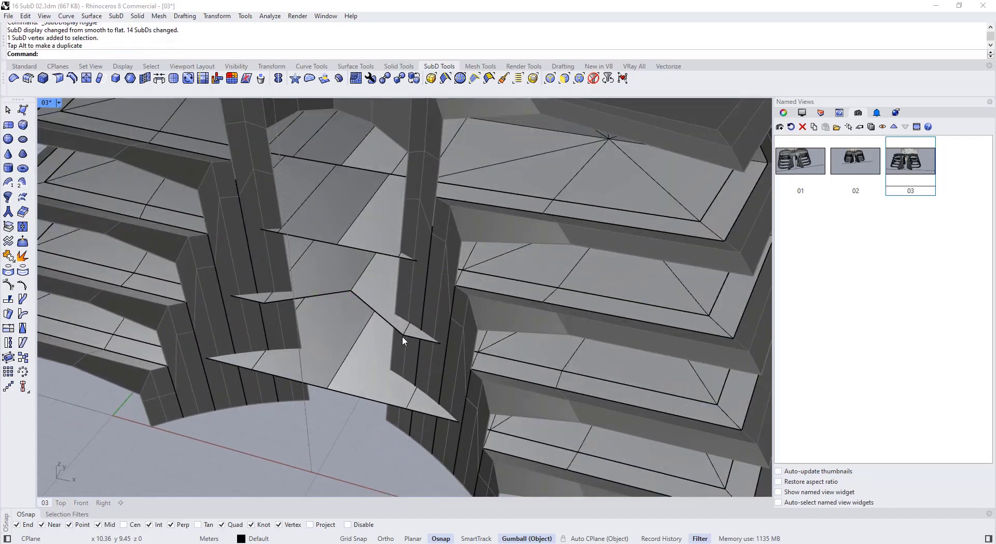
left_click(426, 347)
left_click(475, 413)
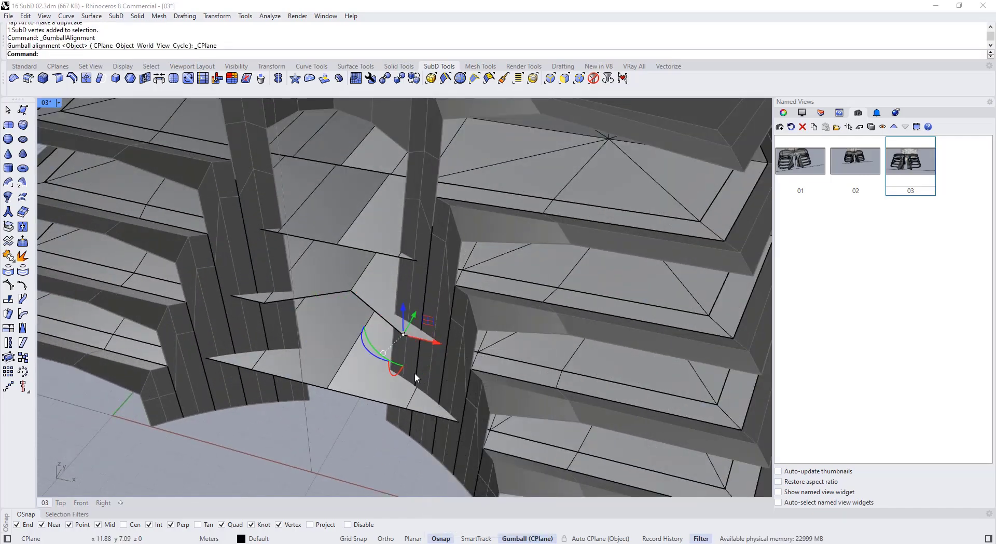
left_click_drag(414, 334, 421, 301)
key("Tab")
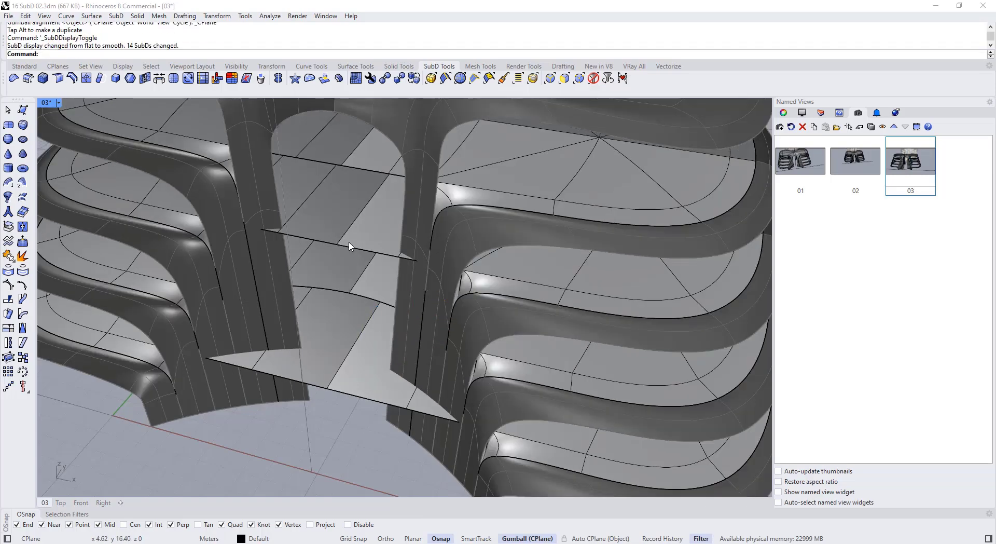
- Move the front-edge vertices of the second bridge from the top backward to curve its edge inward
right_click_drag(350, 246, 363, 324)
left_click(374, 313)
left_click_drag(389, 297, 339, 285)
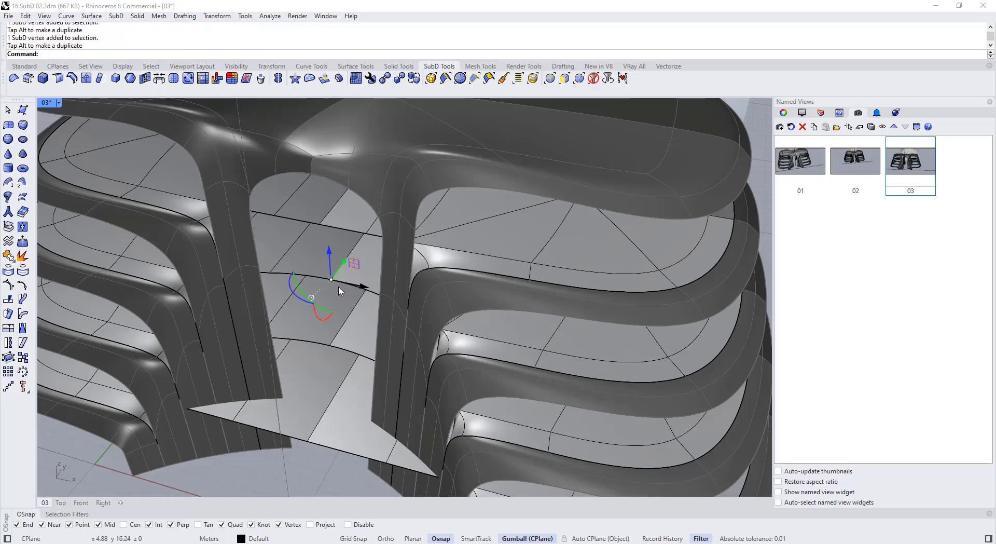
key("Escape")
- Move the front-edge vertices of the topmost floor bridge backward and fine-tune the vertex beside the right column
right_click_drag(328, 247, 373, 239)
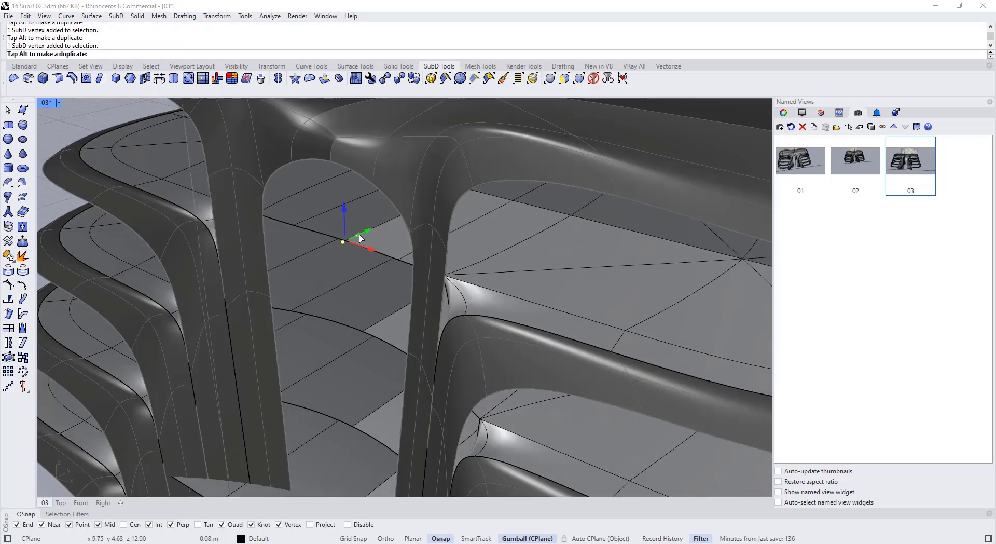
left_click_drag(367, 232, 369, 231)
key("Escape")
key("Tab")
right_click_drag(369, 301, 376, 267)
left_click(374, 252)
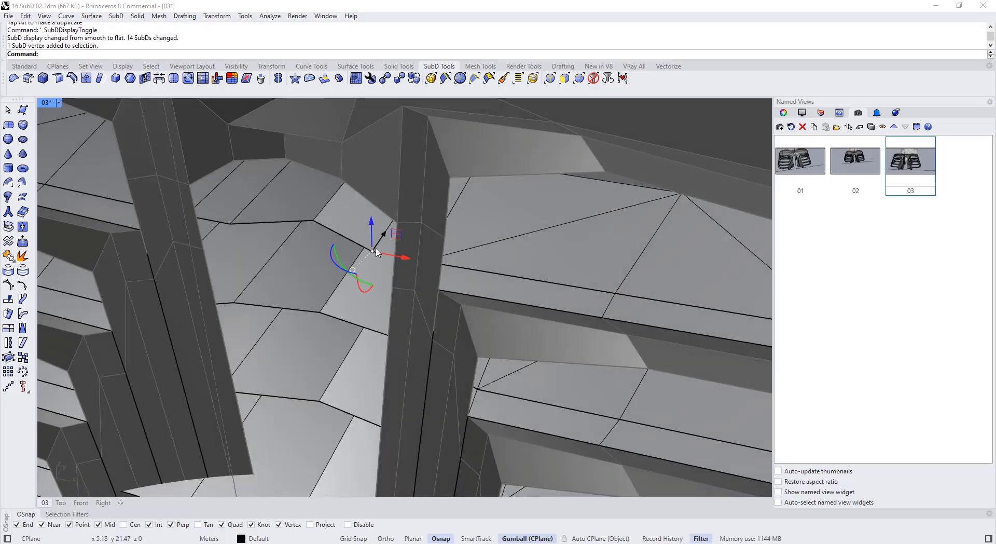
left_click_drag(382, 238, 379, 244)
key("Escape")
right_click_drag(378, 244, 341, 381)
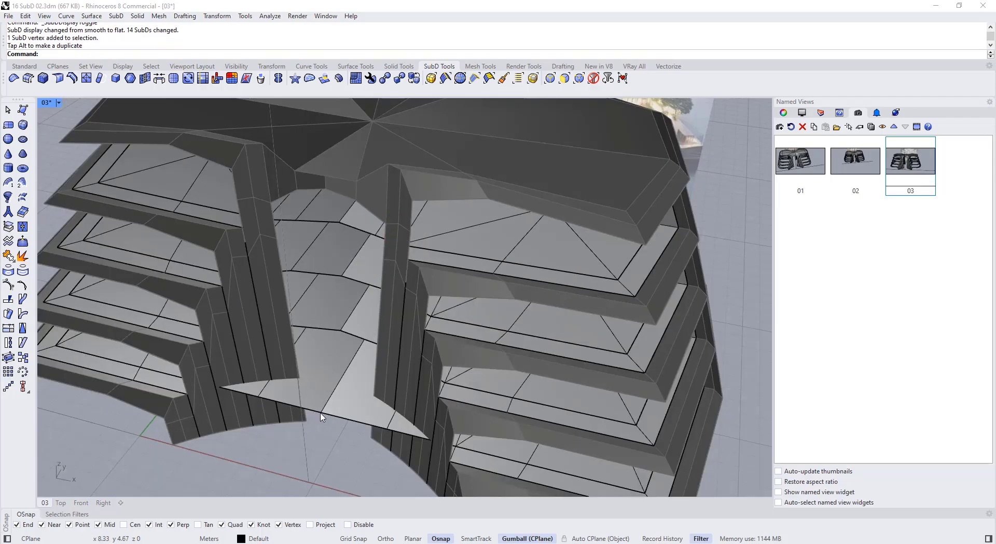
- Move the front-edge vertices of the lowest bridge backward between the columns to match the bridges above
left_click_drag(321, 413, 344, 367)
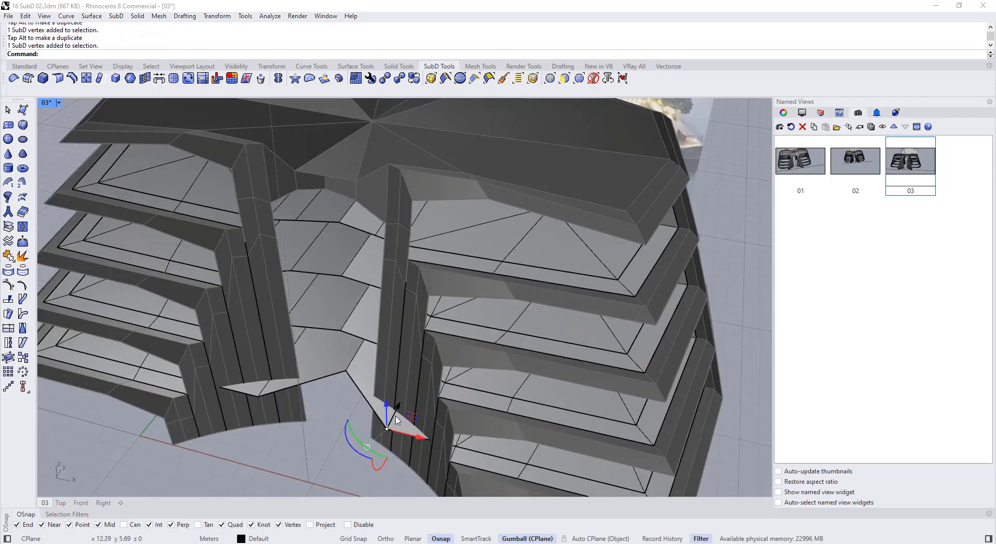
left_click_drag(395, 420, 404, 390)
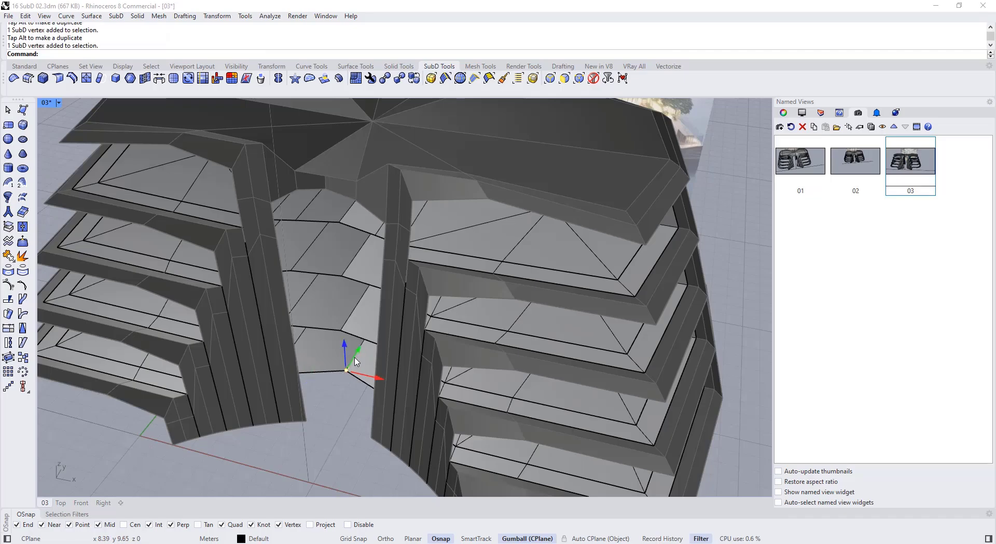
left_click_drag(351, 368, 352, 369)
key("Tab")
- Crease the two bottom corner vertices of the end strip behind the right front column
scroll(322, 349, "down", 5)
right_click_drag(323, 350, 270, 358)
scroll(280, 361, "down", 4)
scroll(367, 429, "up", 10)
key("Tab")
left_click(338, 422, "ctrl+shift")
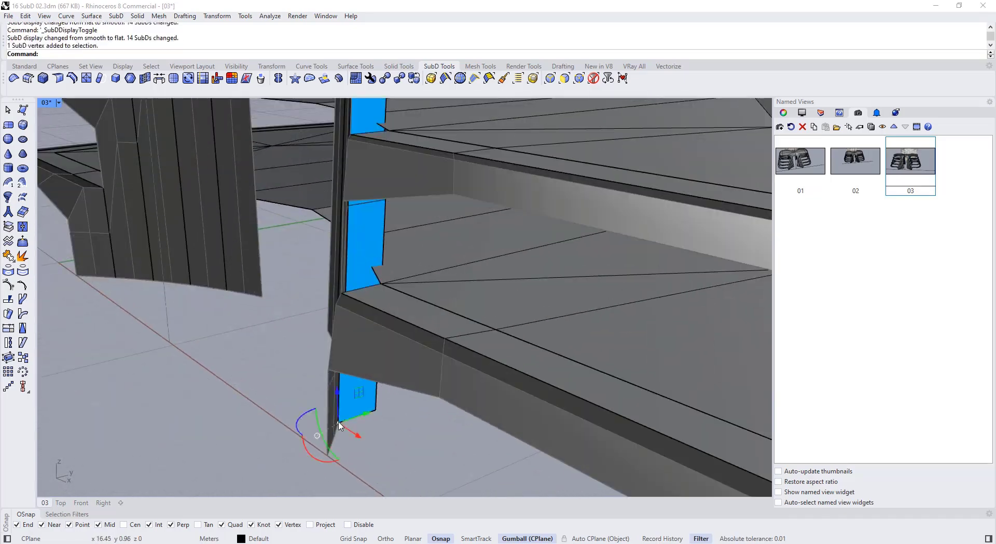
left_click(376, 410, "ctrl+shift")
scroll(384, 414, "down", 3)
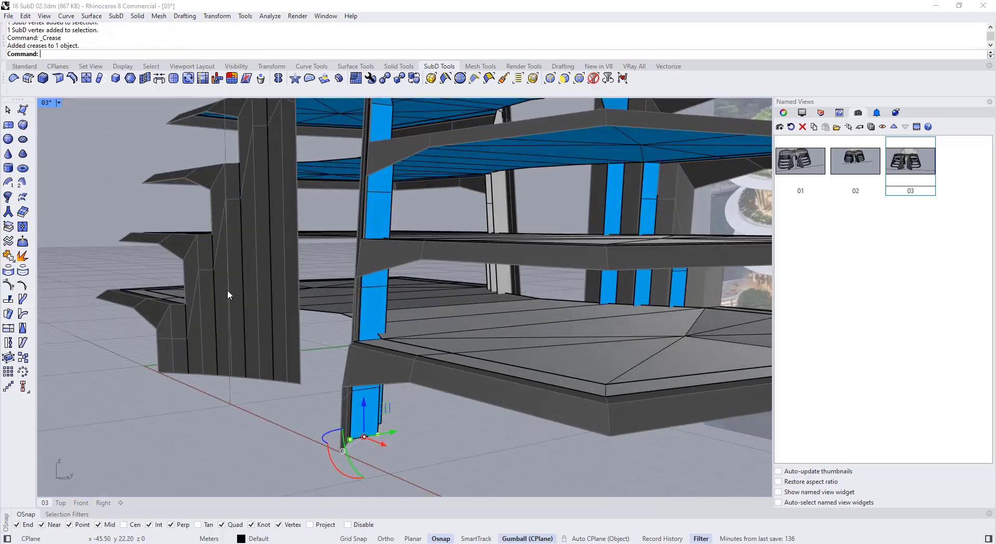
key("Escape")
- Crease the bottom corner vertices of the neighbouring column end strips below the lowest slab
key("Tab")
right_click_drag(387, 439, 571, 449)
key("Tab")
scroll(404, 440, "up", 4)
left_click(397, 431, "ctrl+shift")
left_click(448, 433, "ctrl+shift")
left_click(476, 425, "ctrl+shift")
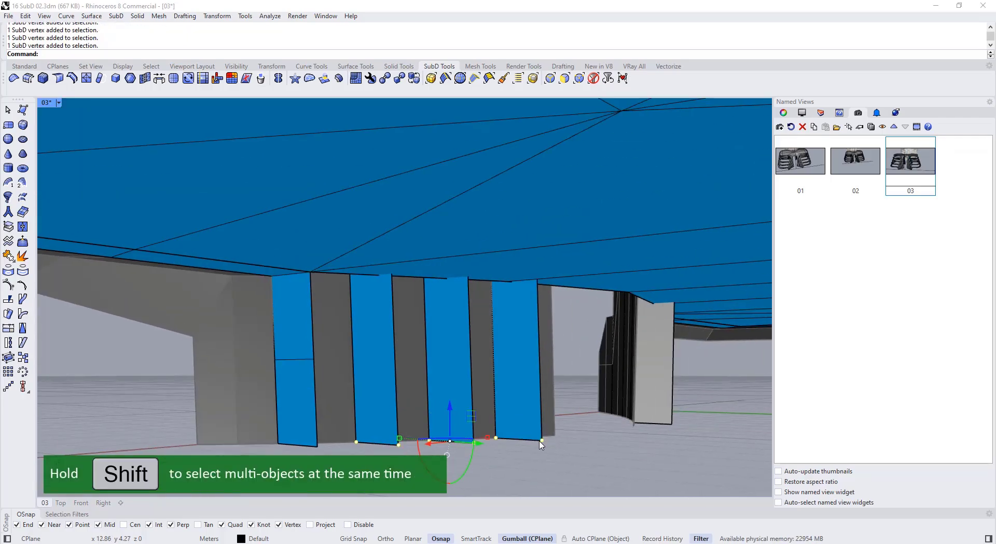
left_click(58, 84)
- Examine the creased column ends and curved bridges of the whole building in flat and smooth display
key("Tab")
right_click_drag(556, 493, 459, 391)
key("Tab")
scroll(447, 374, "down", 6)
key("Tab")
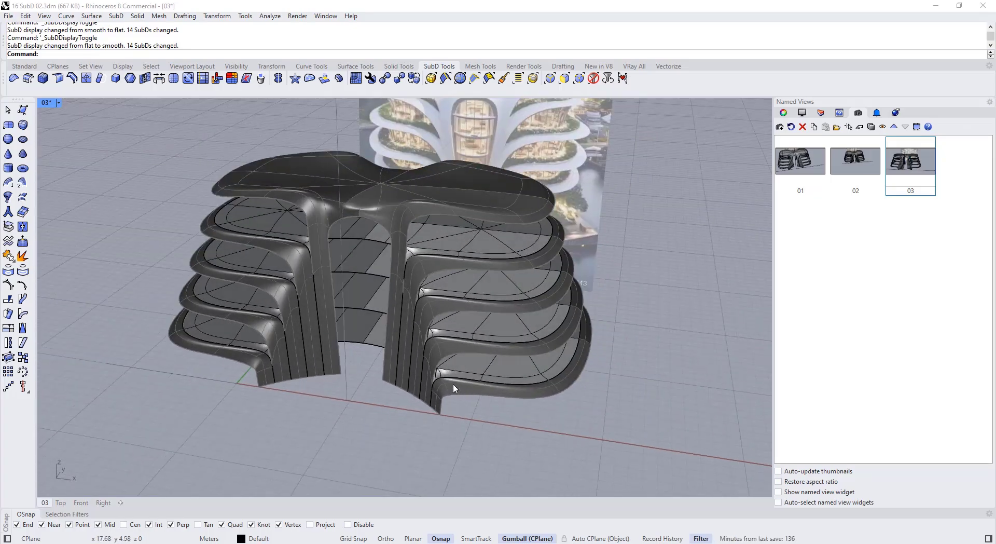
scroll(429, 360, "up", 6)
right_click_drag(425, 358, 390, 363)
scroll(450, 340, "down", 4)
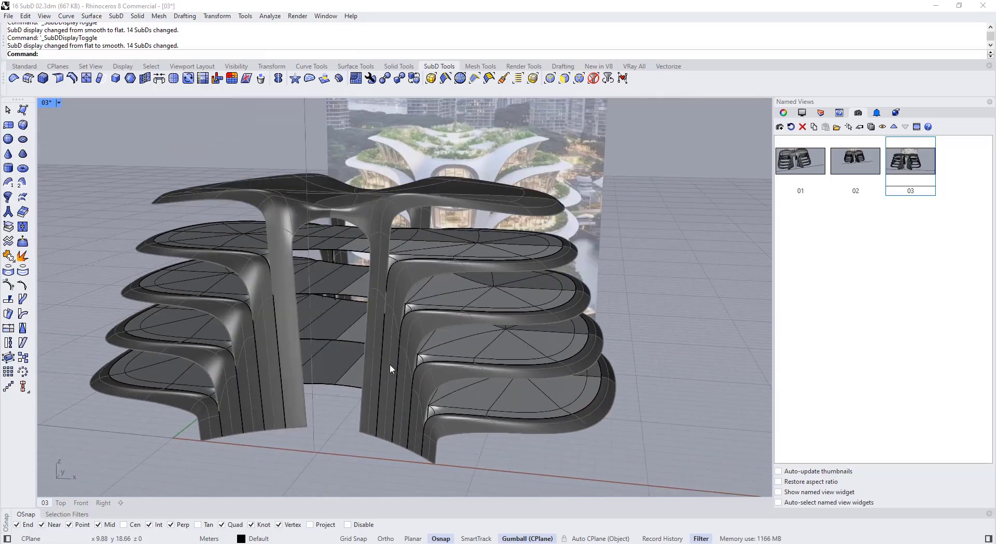
scroll(469, 283, "down", 3)
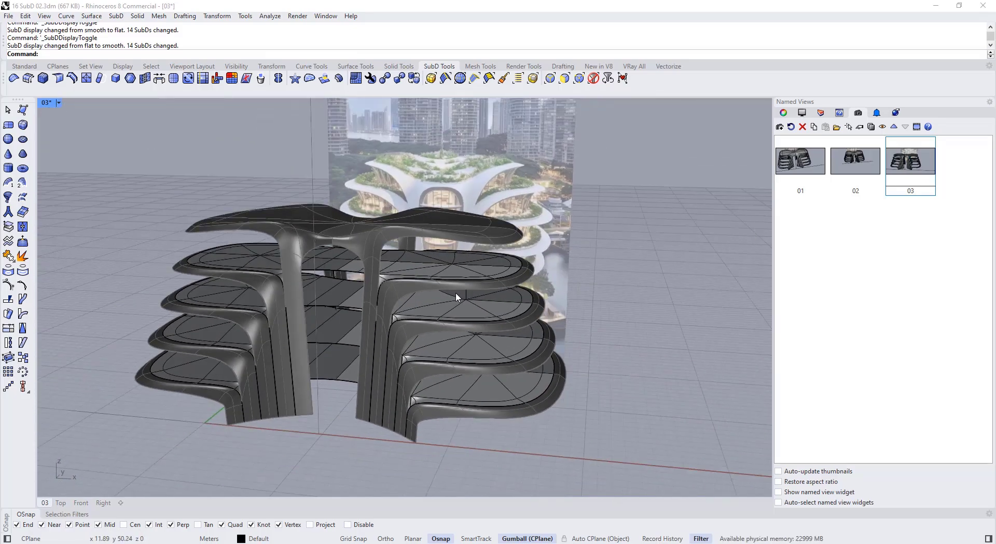
- Check the floor slabs level by level, highlighting each one to inspect its fill and column strips
left_click(454, 347)
left_click(455, 309)
left_click(453, 270)
left_click(466, 356)
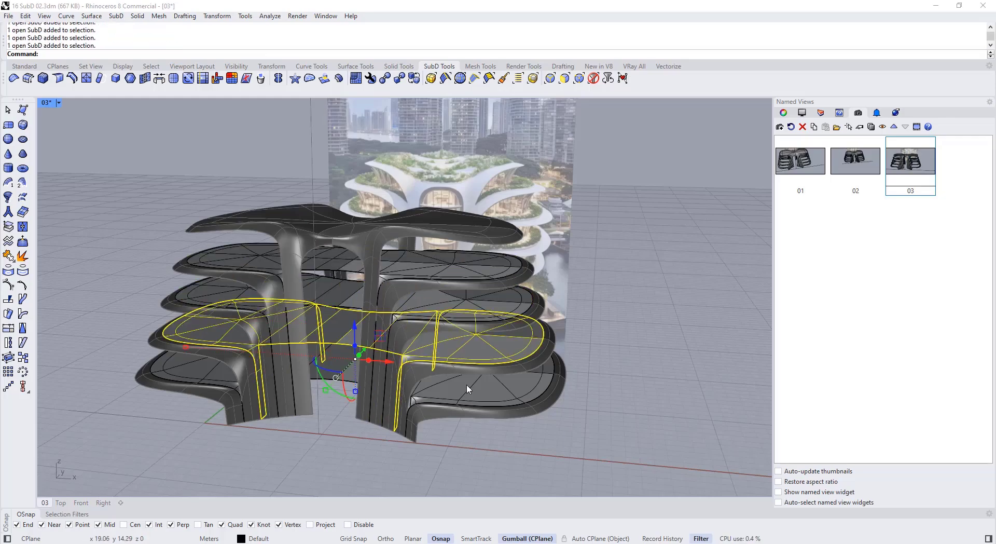
left_click(466, 385)
left_click(588, 434)
right_click_drag(462, 441, 411, 262)
key("Tab")
key("Tab")
left_click(424, 267)
scroll(436, 278, "up", 4)
key("Escape")
left_click(478, 298)
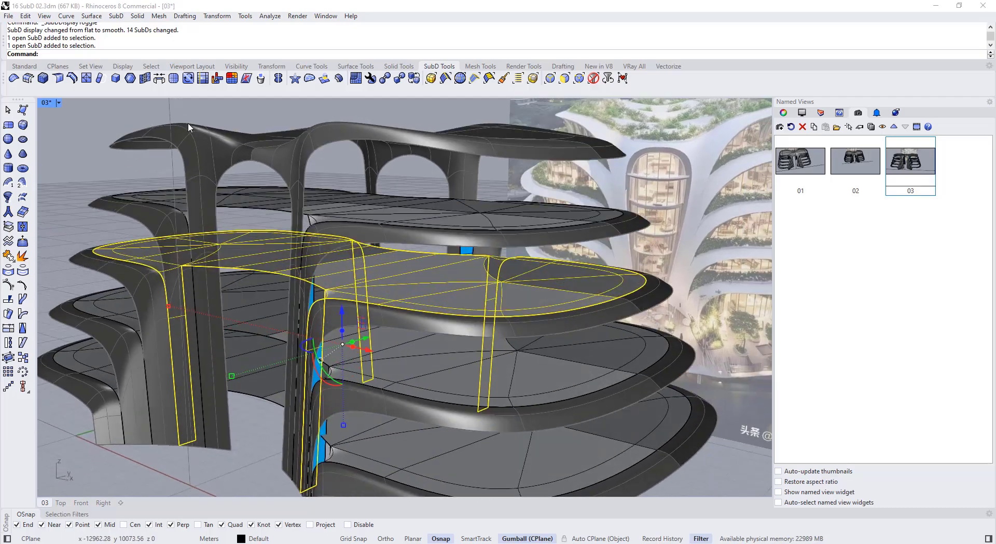
key("Escape")
- Insert edge points on the second slab from the top, from the right fill's hub across its faces toward the bridge
right_click_drag(415, 304, 316, 267)
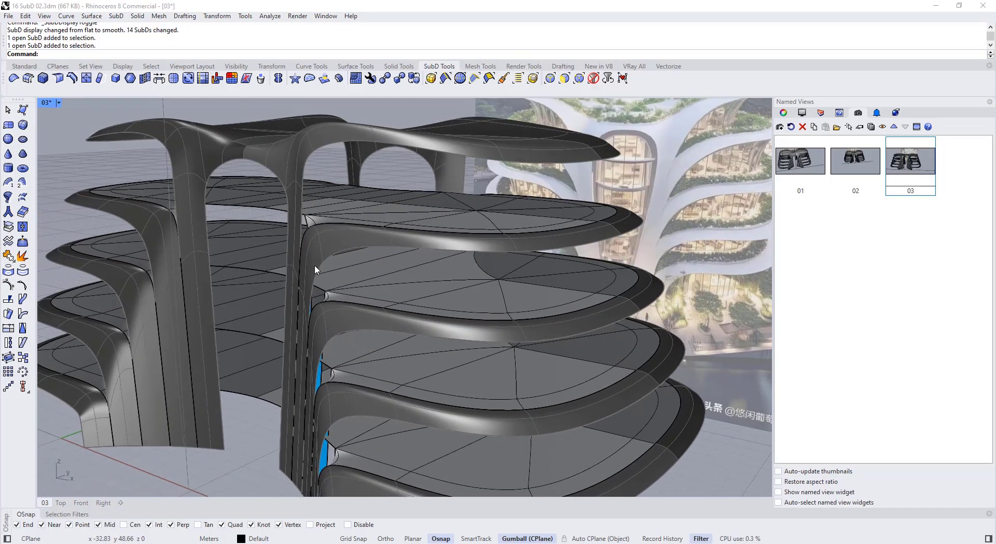
left_click(415, 276)
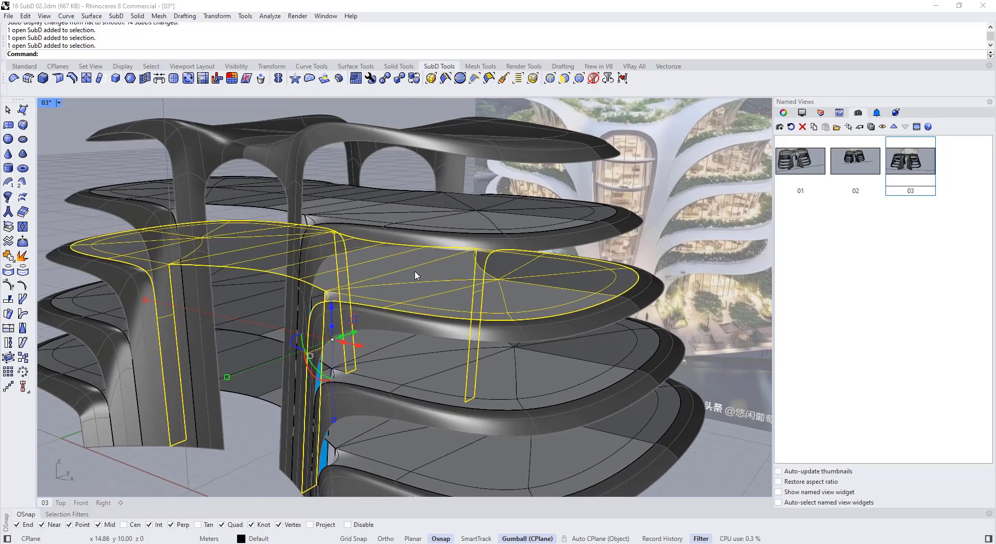
left_click(86, 78)
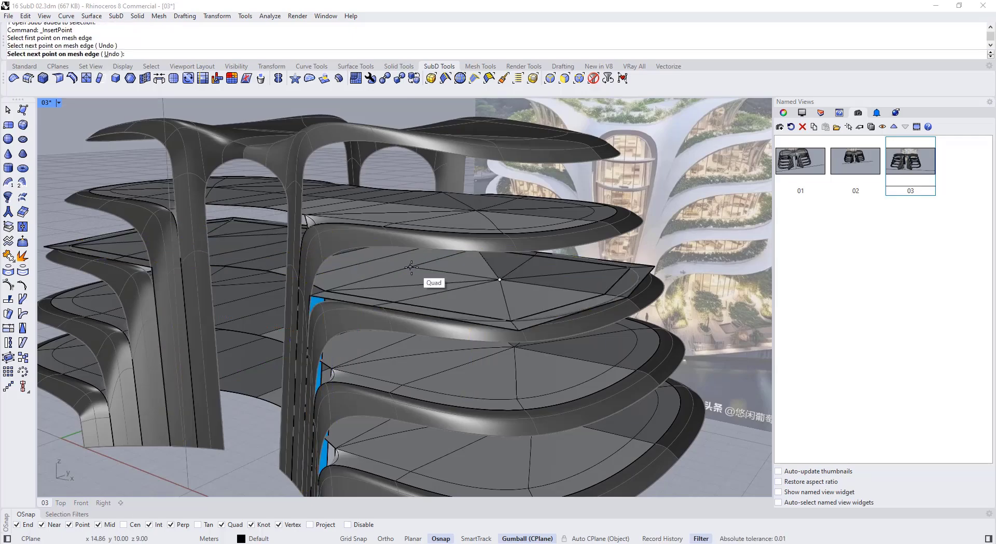
right_click_drag(367, 265, 347, 255)
left_click(363, 267)
right_click(378, 266)
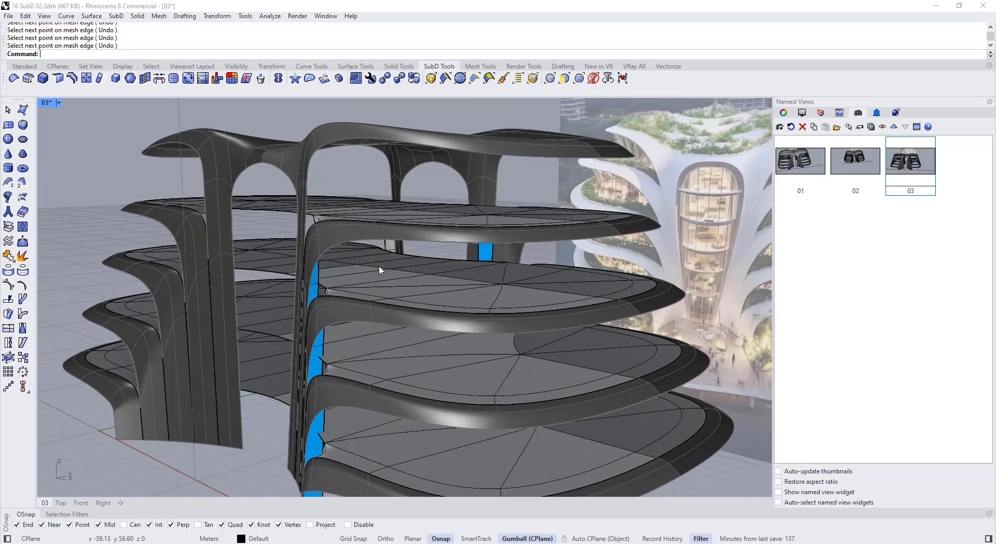
- Insert edge points on the third slab from the top, from the right fill's hub across its faces toward the bridge
left_click(436, 353)
right_click(439, 355)
left_click(519, 354)
right_click_drag(519, 355, 470, 355)
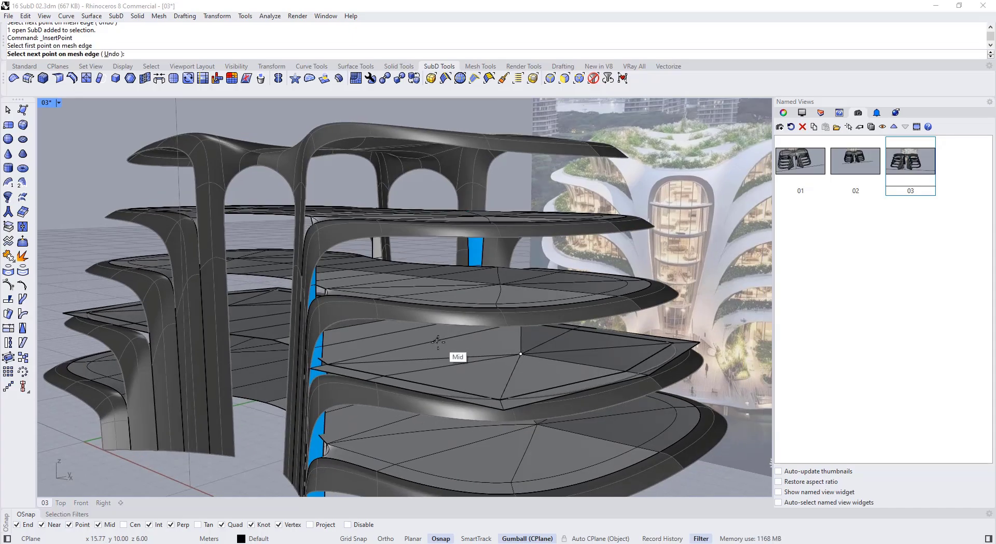
left_click(395, 332)
right_click_drag(394, 333, 372, 330)
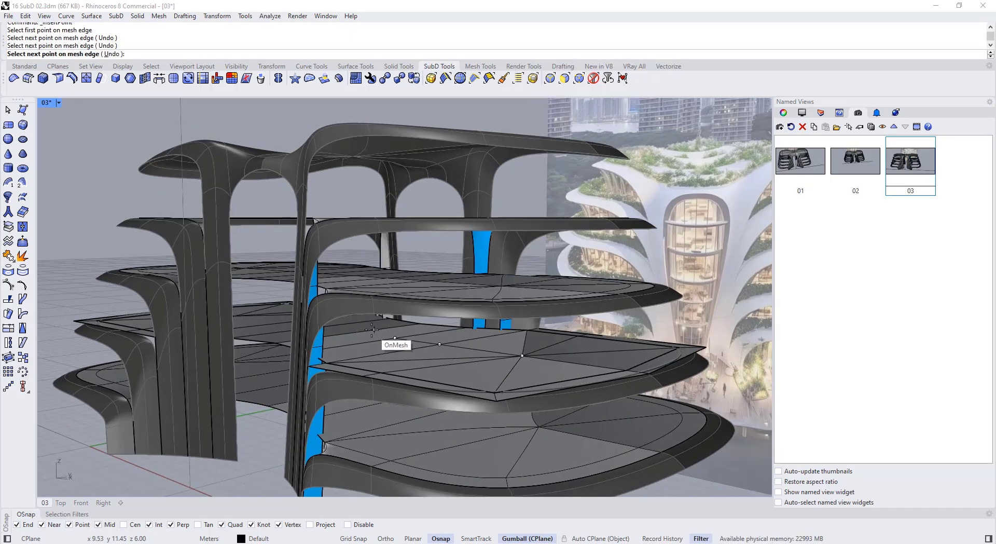
left_click(355, 332)
right_click(358, 331)
- Insert edge points on the lowest slab, from the right fill's hub across its faces toward the bridge
scroll(363, 327, "down", 5)
scroll(402, 342, "up", 4)
left_click(468, 370)
right_click(469, 370)
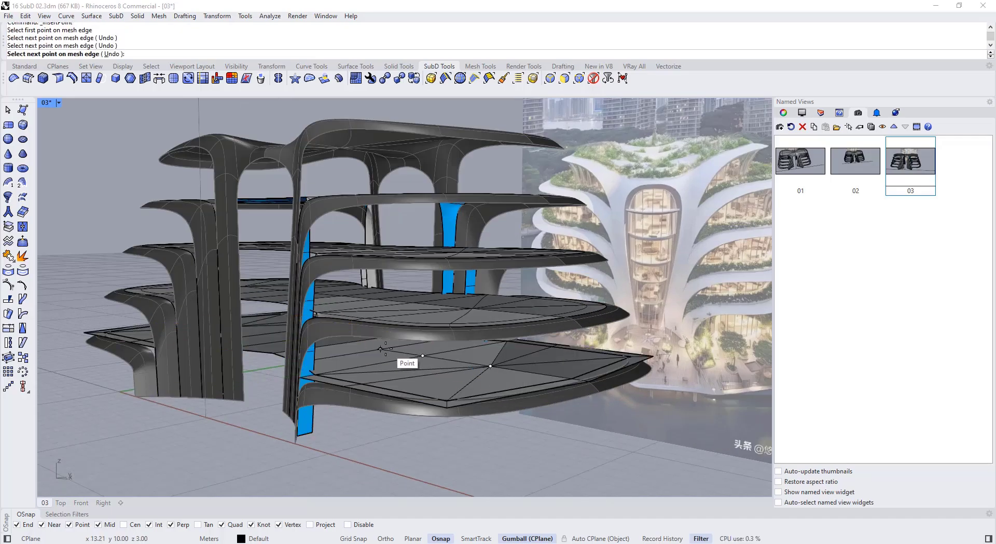
right_click(343, 343)
- Check the slabs in flat and smooth display and unlock all locked objects
scroll(364, 342, "up", 3)
key("Tab")
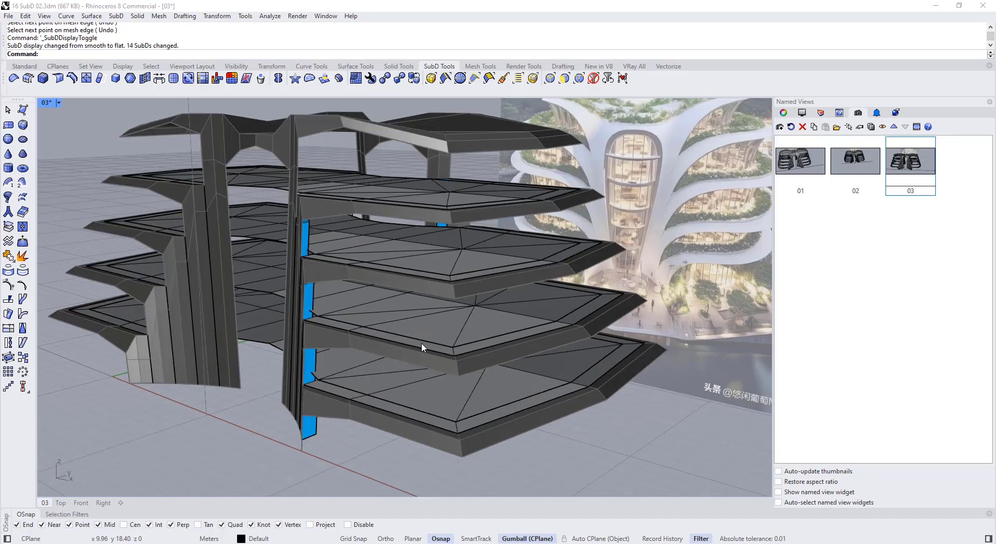
key("Tab")
scroll(421, 327, "up", 3)
scroll(421, 328, "down", 2)
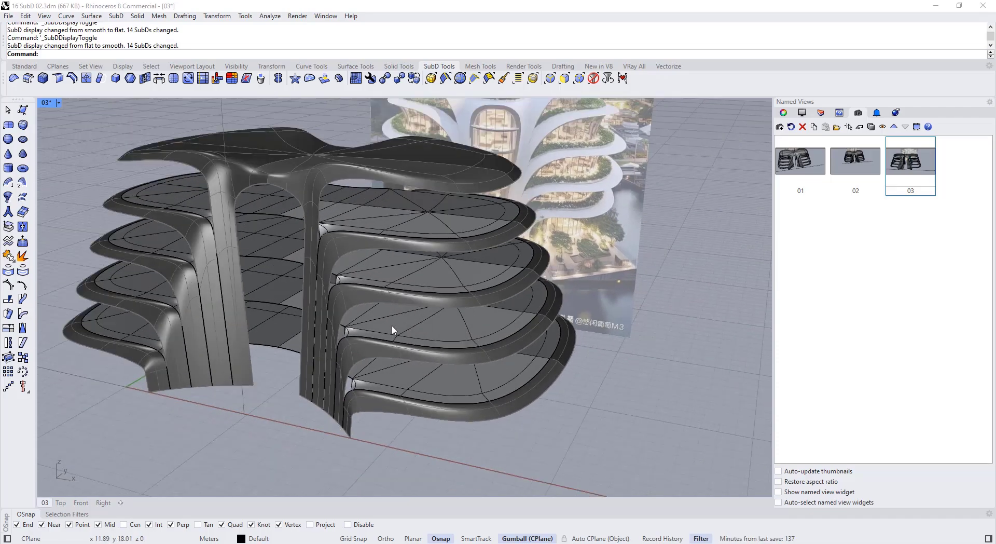
right_click_drag(391, 325, 431, 363)
type("Unlock")
key("Return")
- Move the spare set of balcony surfaces with its curve farther along the X axis and hide it
scroll(410, 337, "down", 5)
left_click_drag(217, 186, 522, 399)
scroll(457, 354, "down", 4)
right_click_drag(453, 354, 311, 358, "shift")
left_click(620, 385)
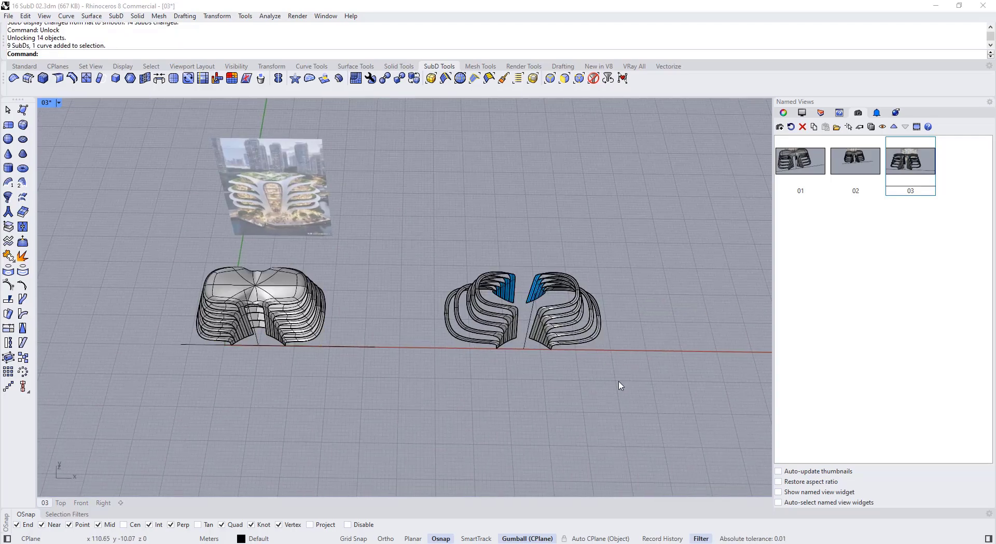
left_click_drag(620, 385, 416, 259)
scroll(416, 258, "down", 4)
left_click_drag(522, 280, 606, 282)
left_click(646, 351)
left_click_drag(642, 353, 478, 222)
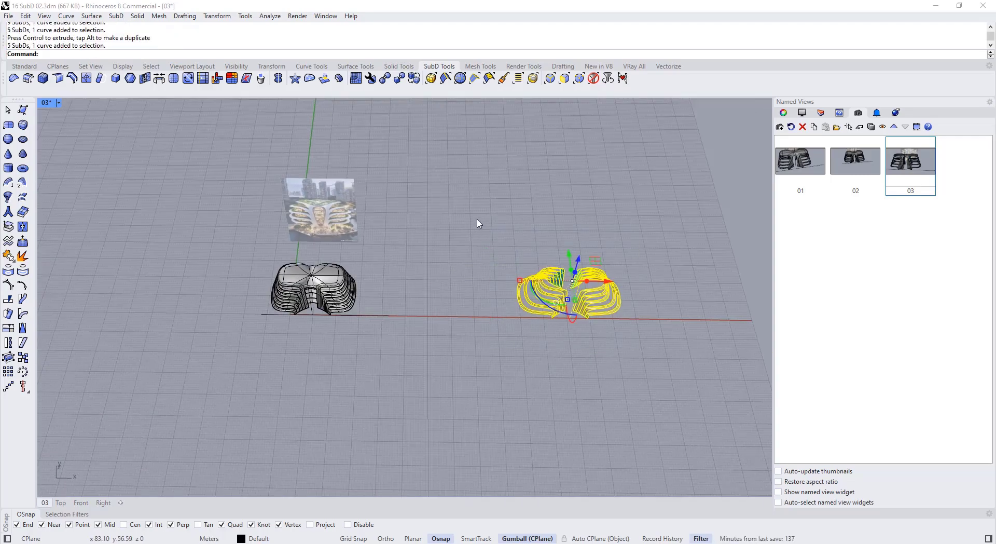
key("ctrl+h")
- Duplicate the complete building with its curves to an empty area along the X axis
left_click_drag(418, 370, 420, 373)
left_click_drag(358, 281, 614, 293, "alt")
left_click(566, 393)
scroll(316, 314, "up", 5)
right_click_drag(335, 314, 323, 273)
scroll(322, 272, "up", 8)
- Offset the roof, four balcony surfaces and four floor slabs as solids with distance 0.3 and all directions flipped
left_click(354, 255)
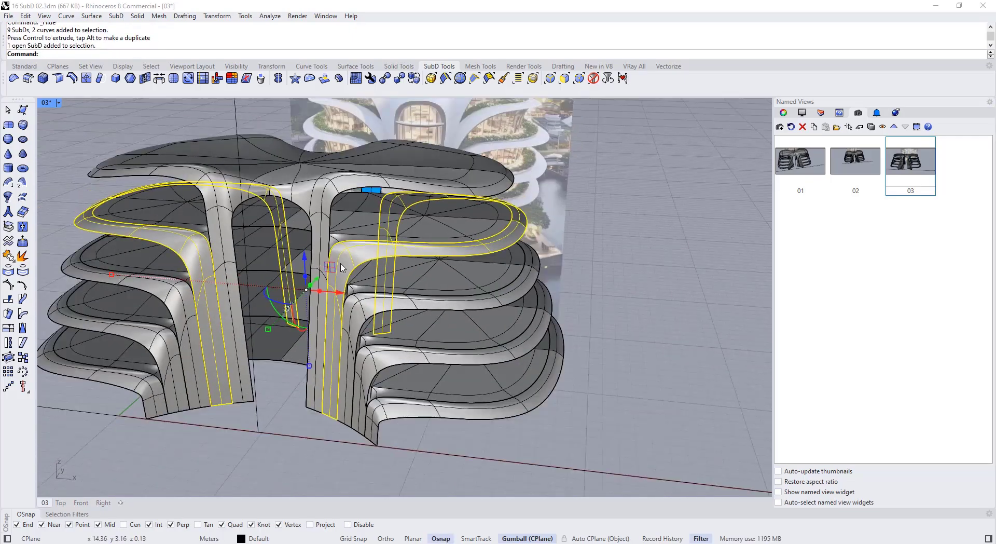
scroll(316, 223, "up", 2)
left_click(327, 222, "shift")
left_click(400, 325, "shift")
left_click(413, 393, "shift")
left_click(419, 458, "shift")
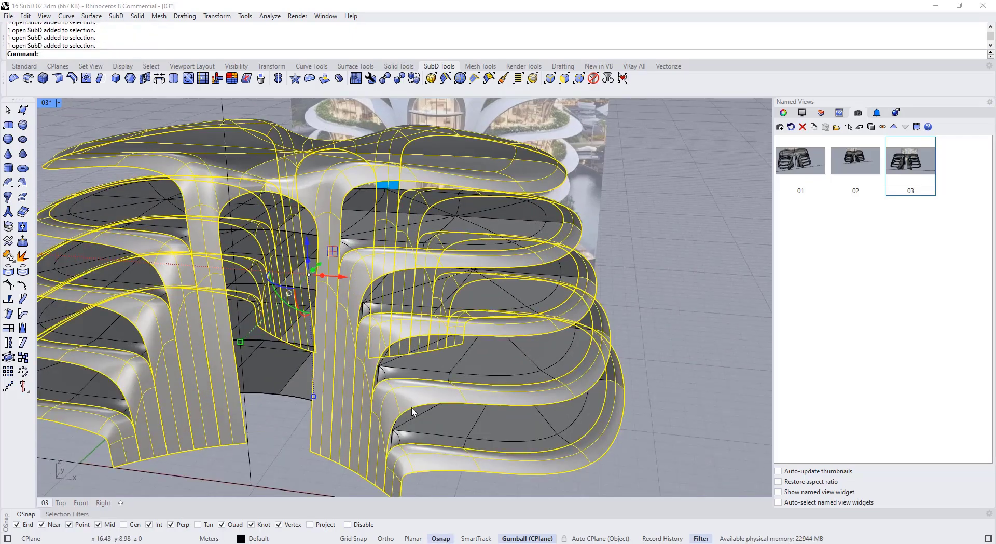
scroll(446, 430, "up", 2)
left_click(444, 424, "shift")
left_click(433, 348, "shift")
left_click(368, 259, "shift")
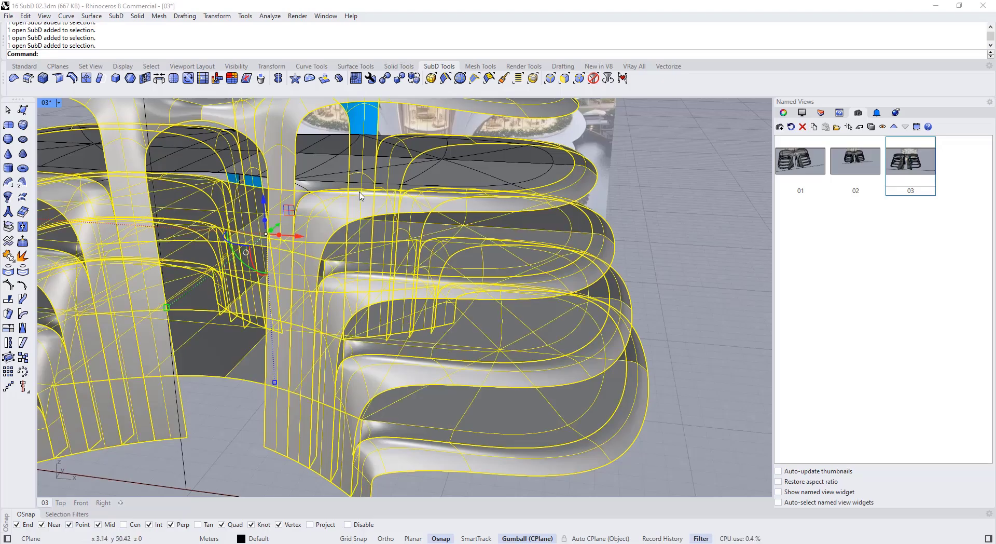
left_click(355, 185, "shift")
left_click(343, 82)
scroll(374, 318, "down", 6)
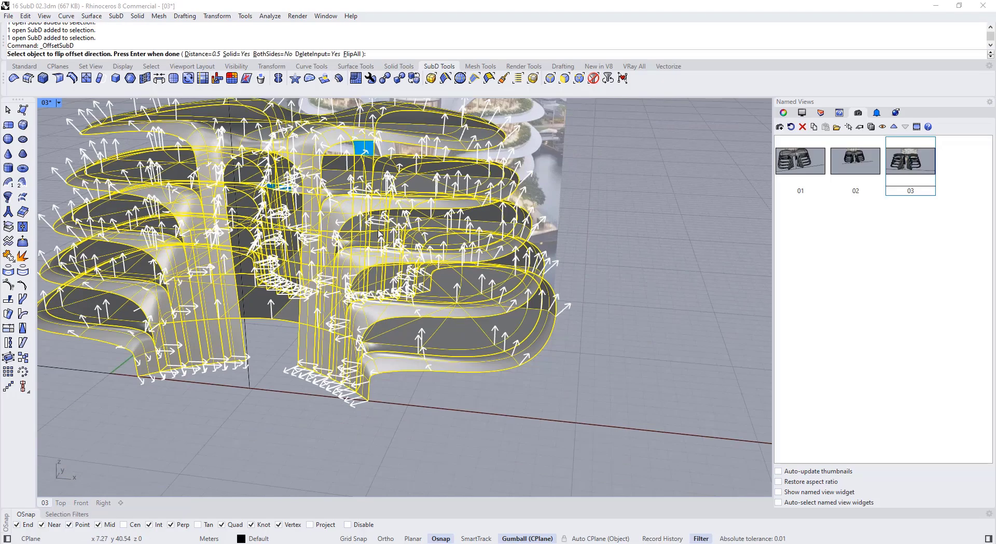
right_click_drag(373, 318, 407, 303)
left_click(352, 54)
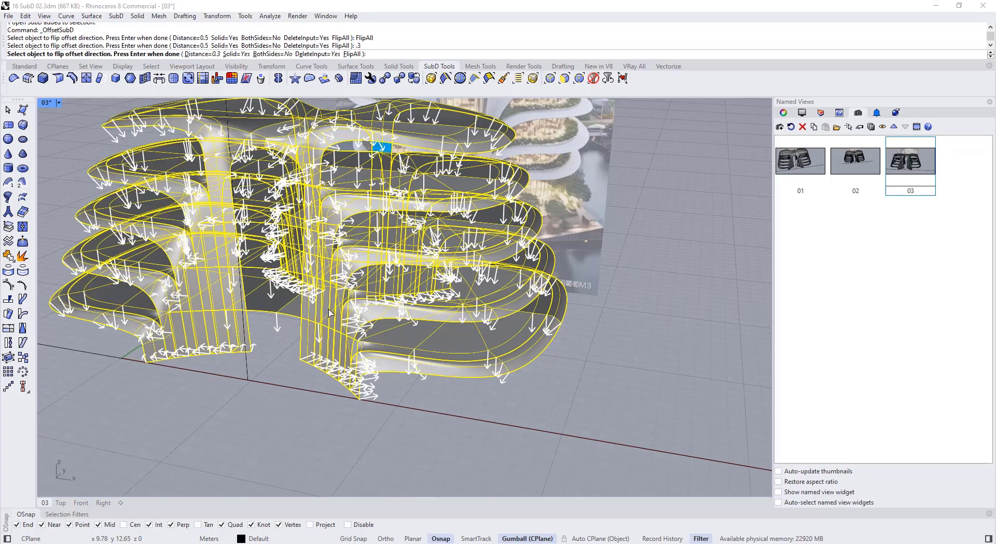
key("Return")
- Examine the thickened roof, balcony surfaces and slabs up close in flat and smooth display
scroll(342, 244, "up", 4)
left_click(340, 255)
scroll(345, 260, "down", 2)
left_click(349, 252)
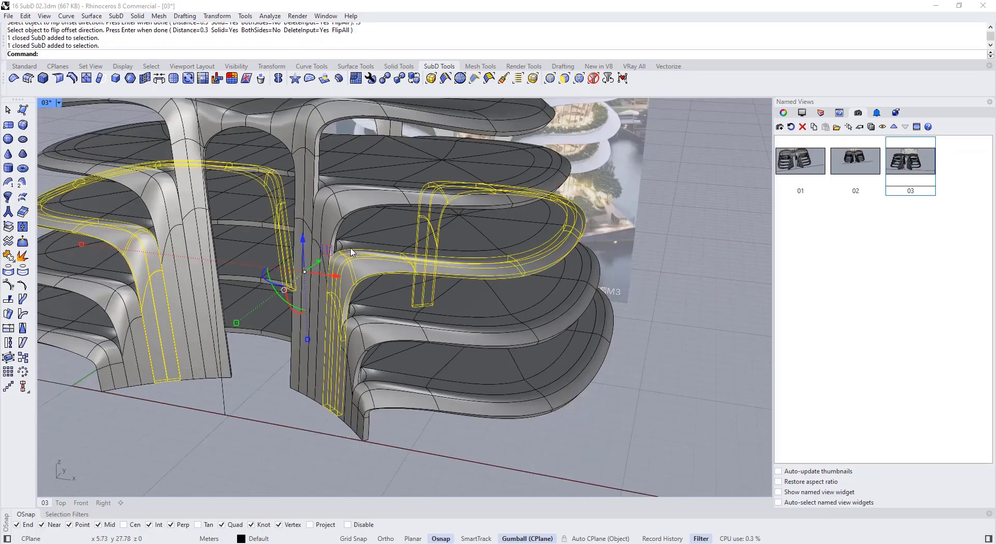
left_click(357, 187)
left_click(343, 127)
scroll(382, 228, "down", 4)
right_click_drag(383, 251, 397, 338)
scroll(358, 239, "up", 4)
key("Tab")
key("Tab")
left_click(363, 296)
key("Escape")
right_click_drag(357, 283, 399, 267)
scroll(358, 272, "up", 5)
left_click(357, 271)
scroll(363, 272, "down", 6)
key("Escape")
scroll(397, 269, "down", 3)
scroll(399, 271, "up", 2)
- Preview the building in the Arctic 2 and Copy of Arctic display modes, then return to Shaded
left_click(58, 102)
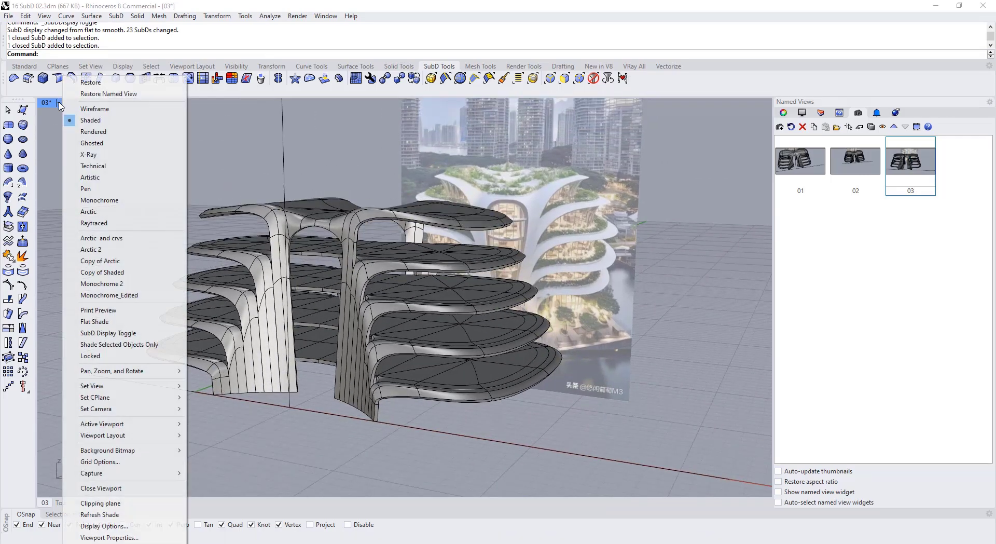
left_click(96, 249)
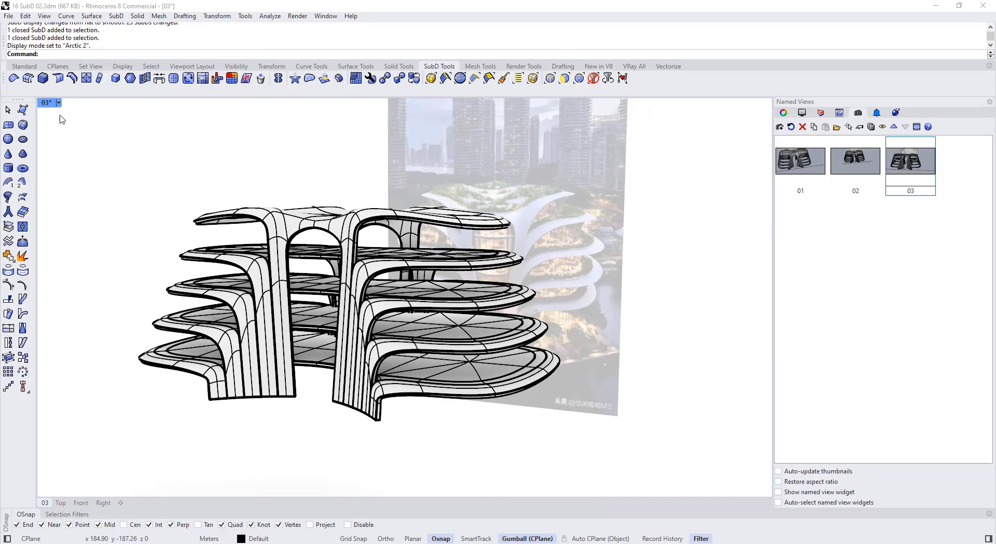
left_click(59, 102)
left_click(108, 263)
mouse_move(317, 240)
right_mouse_down()
mouse_move(367, 259)
mouse_move(353, 254)
right_mouse_up()
left_click(59, 101)
left_click(82, 121)
- Examine the building's tiers and roof from several angles, comparing the smooth and flat SubD display
right_click_drag(529, 236, 477, 263)
key("Tab")
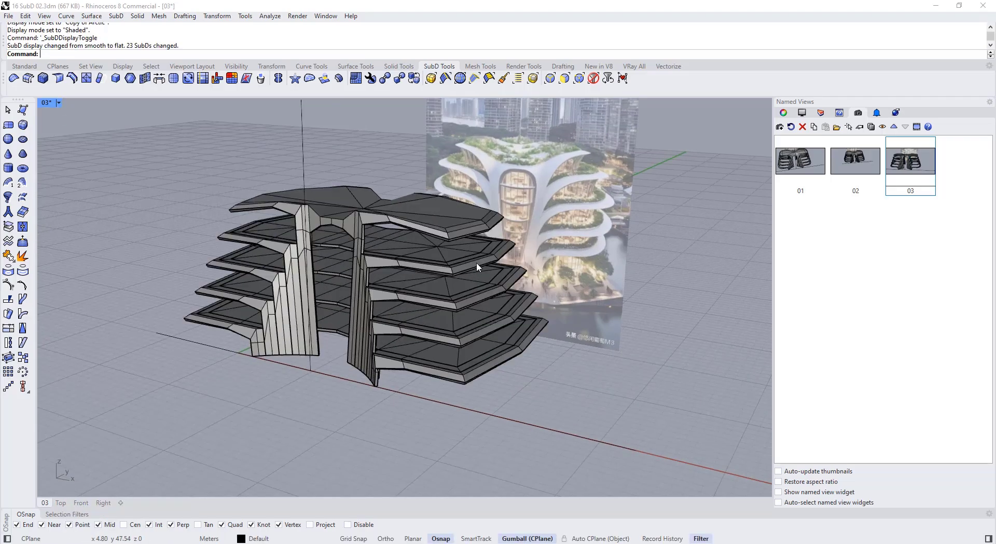
key("Tab")
scroll(415, 249, "up", 5)
right_click_drag(412, 244, 227, 236)
scroll(431, 264, "up", 2)
key("Tab")
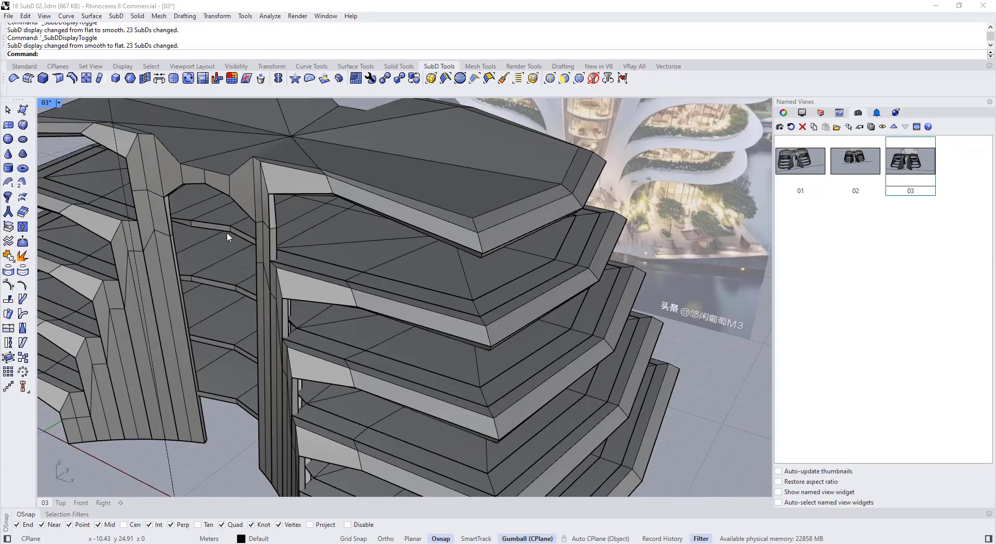
left_click(30, 67)
left_click(395, 263)
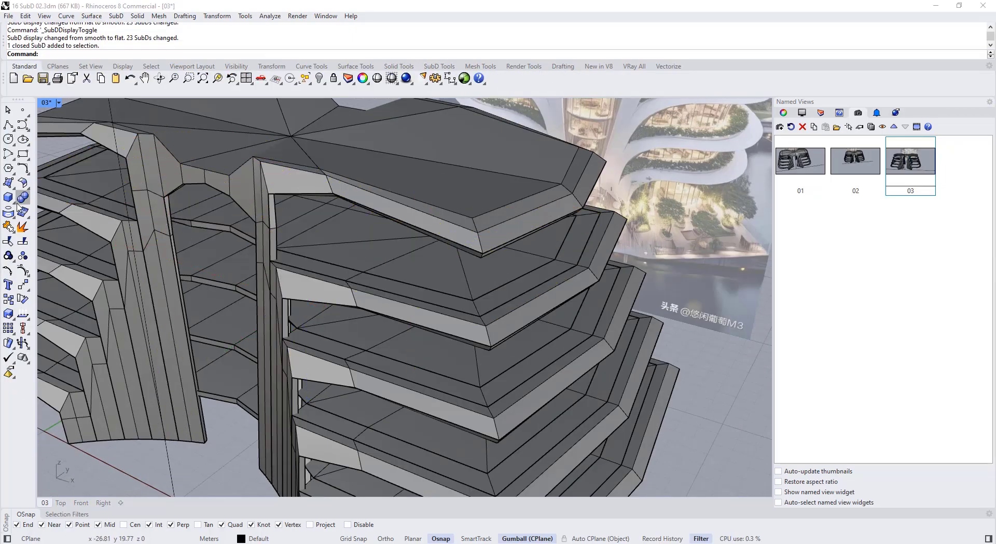
right_click_drag(389, 233, 361, 220)
scroll(471, 172, "down", 9)
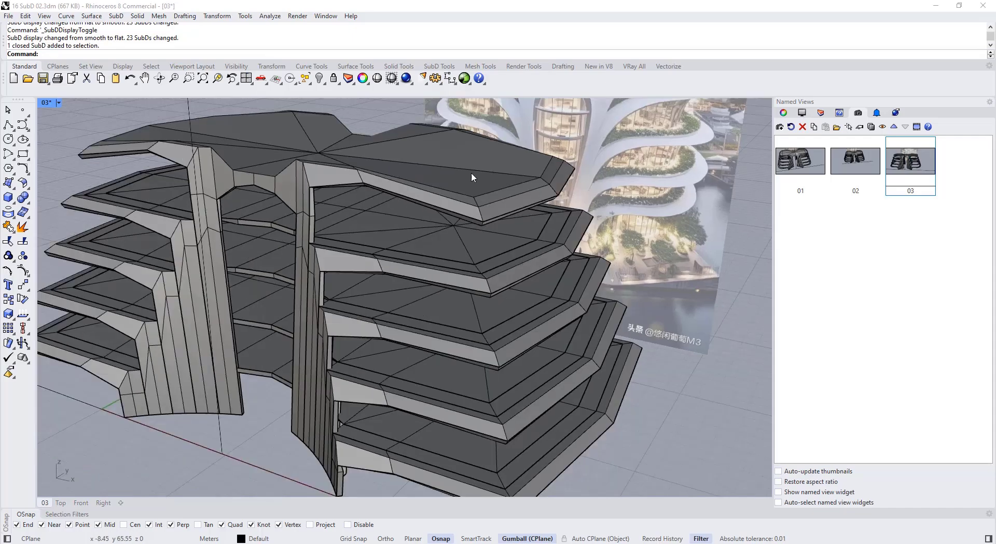
right_click_drag(362, 172, 402, 275)
scroll(403, 276, "up", 3)
left_click_drag(562, 437, 441, 260)
key("Escape")
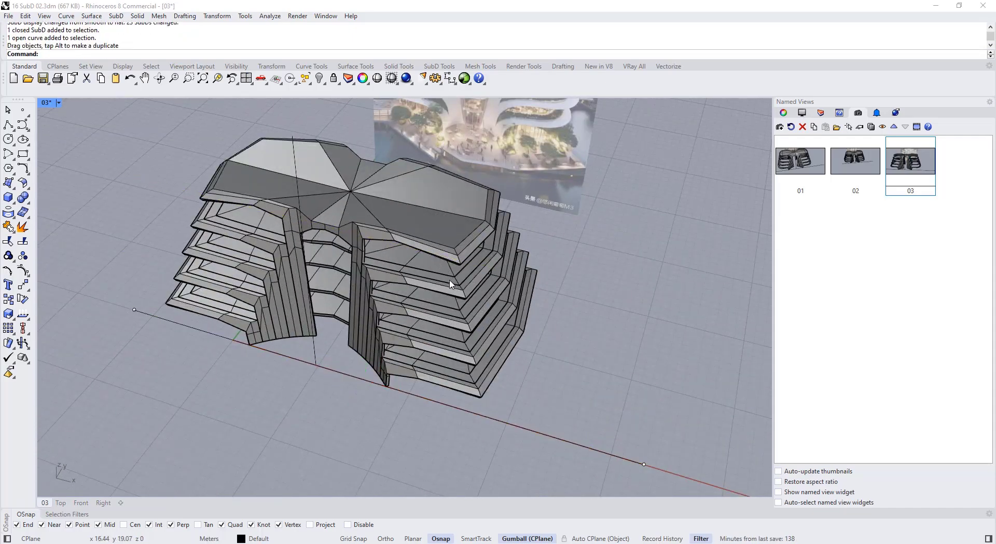
right_click_drag(403, 240, 414, 223)
- Extract a copy of the inner faces of the uppermost right-hand floor slab, with Copy set to Yes
left_click(436, 67)
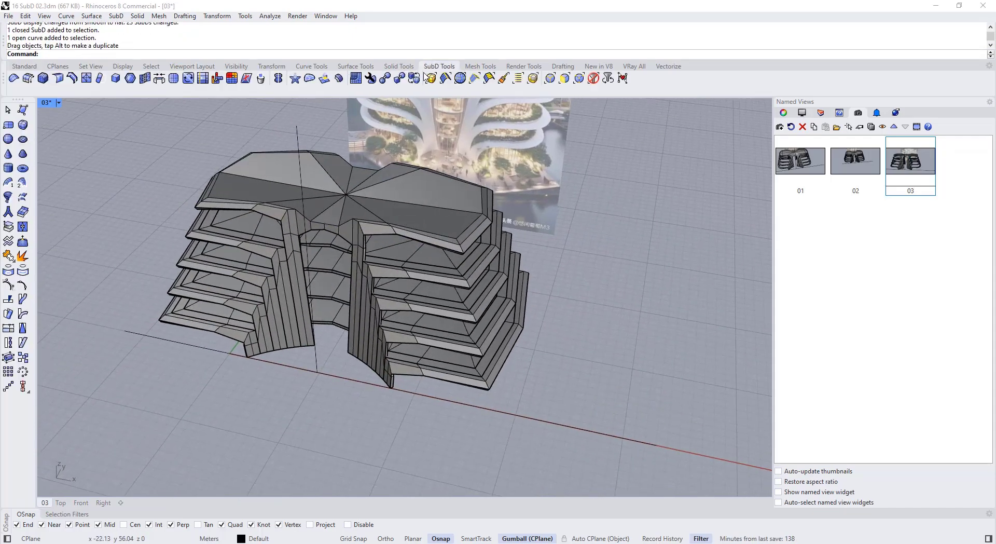
left_click(13, 229)
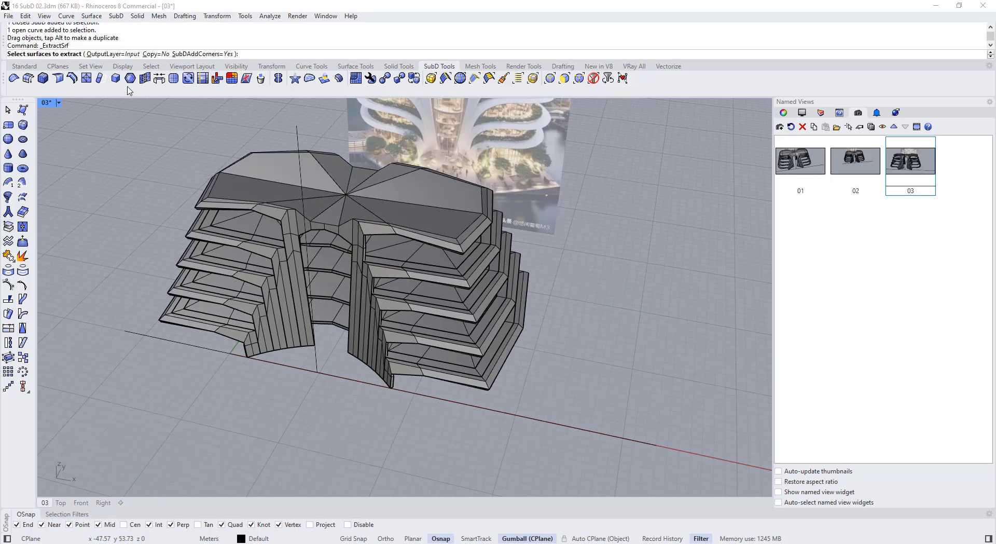
left_click(152, 54)
scroll(477, 288, "up", 6)
left_click(349, 231)
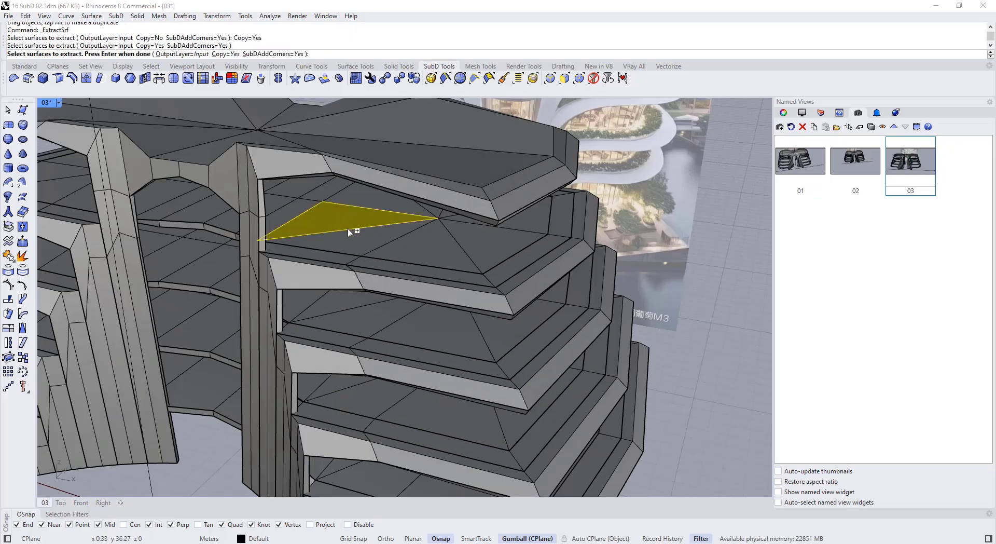
left_click(354, 237)
left_click(418, 247)
left_click(476, 243)
right_click_drag(478, 243, 529, 239)
right_click_drag(461, 212, 356, 225)
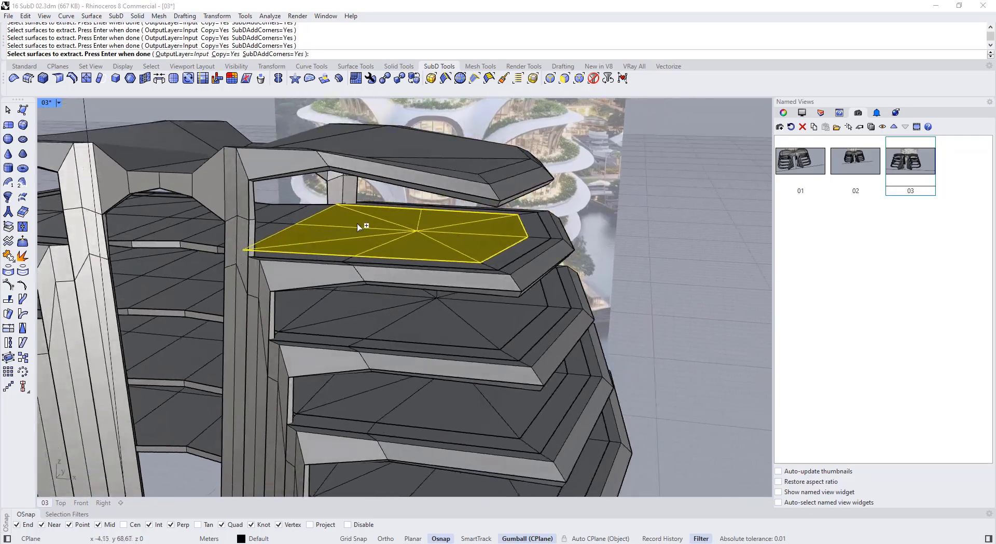
right_click(363, 228)
- Extrude the extracted top-floor faces upward into a wall block and switch the SubDs to smooth display
right_click_drag(400, 174, 373, 260)
key("ctrl+z")
left_click_drag(416, 201, 417, 189)
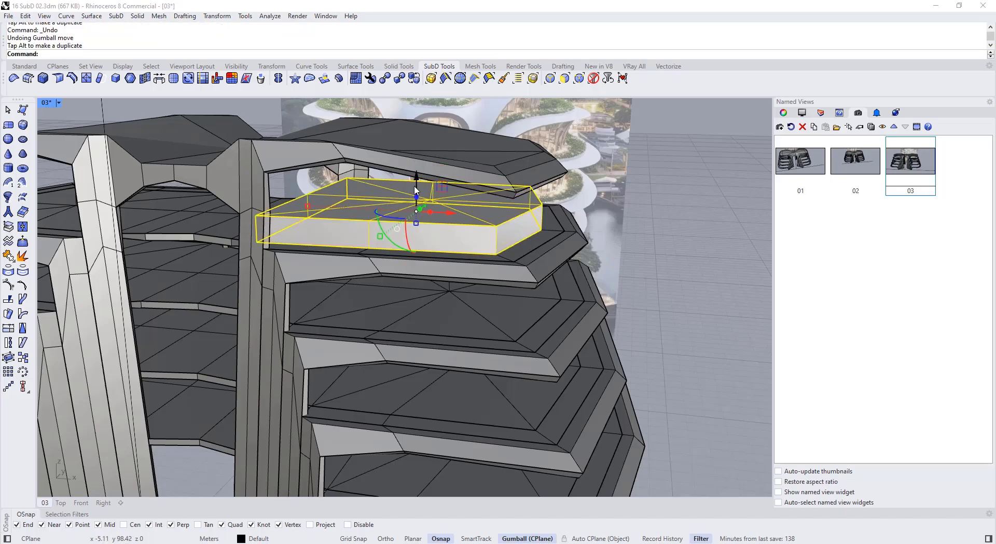
key("Escape")
right_click_drag(429, 238, 358, 244)
key("Tab")
- Convert the wall block's top face selection to vertices and project them onto the roof along CPlaneZ with all selection filters enabled
left_click(399, 226, "ctrl+shift")
left_click(416, 173)
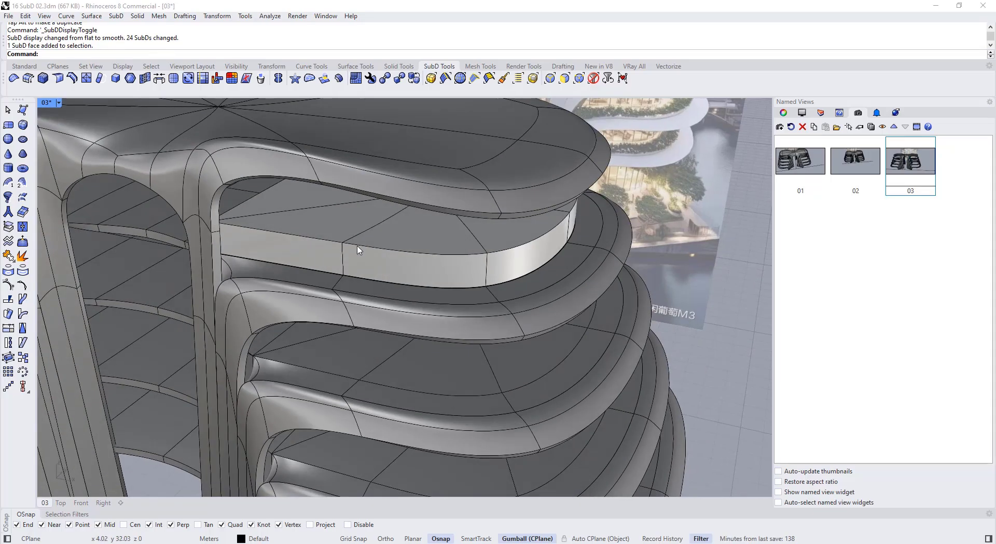
left_click(296, 245, "ctrl+shift")
double_click(370, 263, "ctrl+shift")
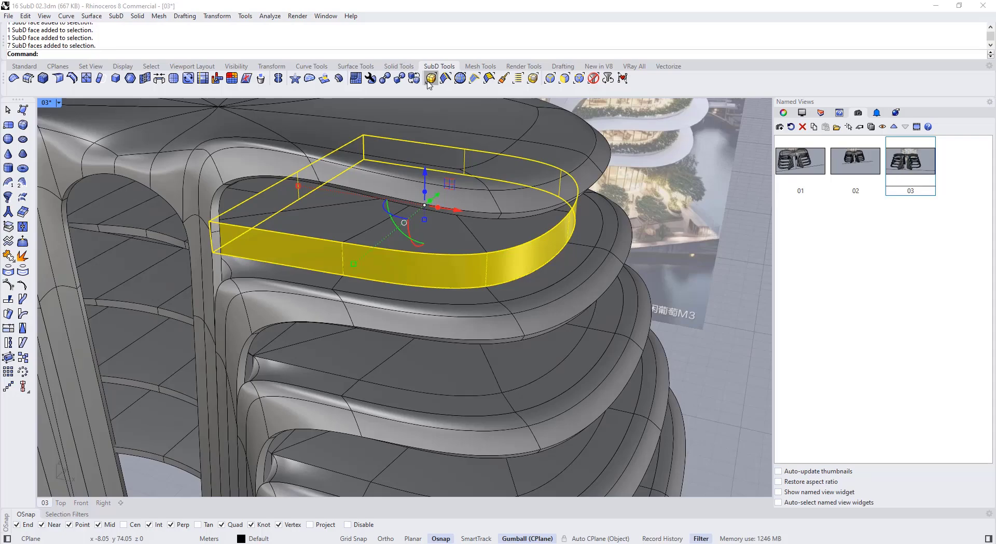
left_click(353, 241)
double_click(376, 264, "ctrl")
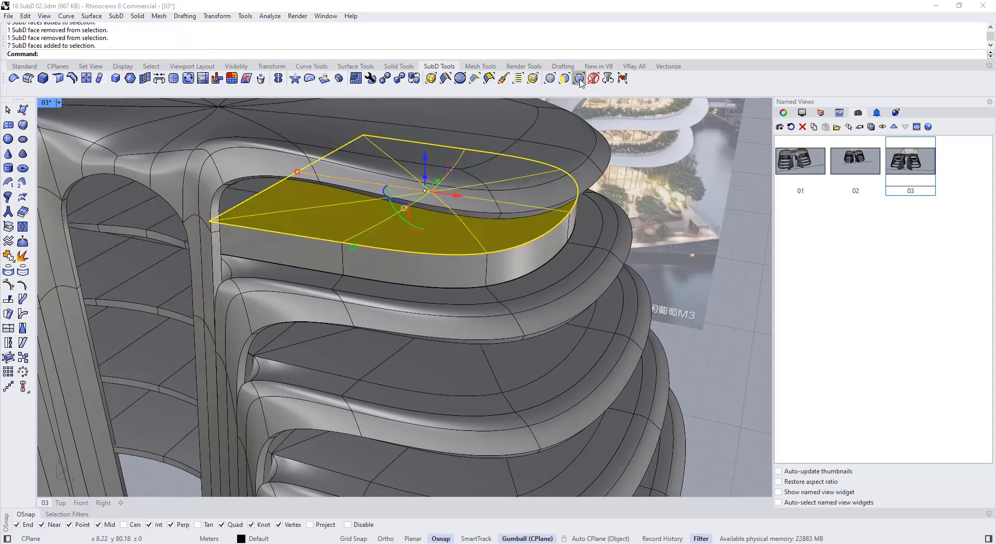
left_click(604, 82)
left_click(605, 81)
right_click_drag(409, 385, 392, 287)
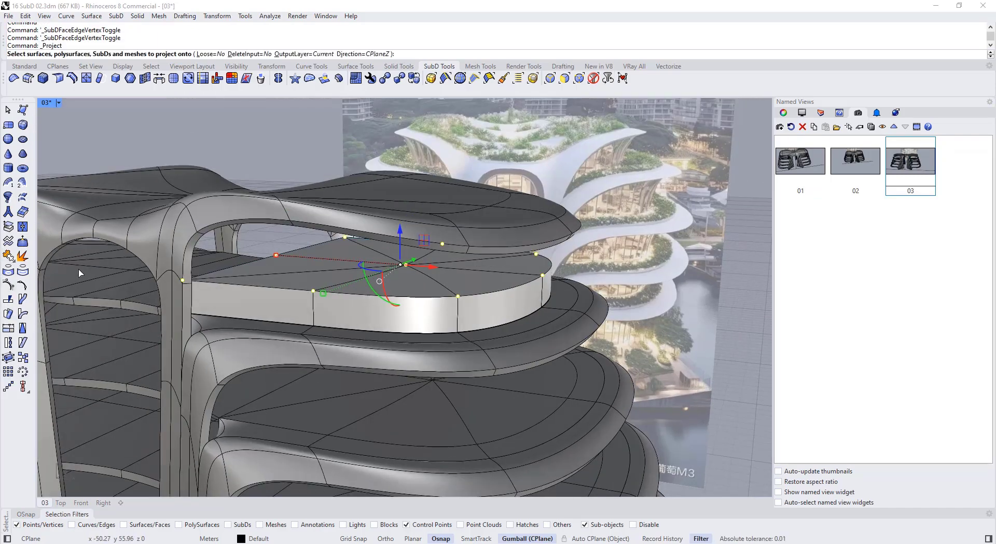
left_click(593, 80)
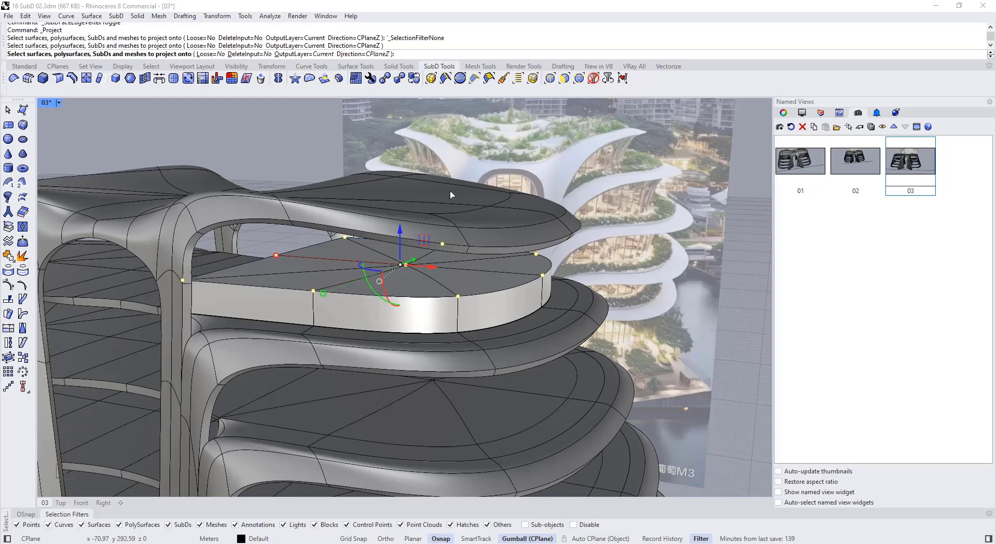
left_click(450, 195)
key("Return")
- Check how the top-floor wall block meets the roof, in flat and smooth display and from all sides
key("Tab")
right_click_drag(358, 270, 341, 248)
key("Tab")
scroll(418, 242, "up", 3)
key("Tab")
key("Tab")
right_click_drag(403, 244, 278, 208)
key("Tab")
key("Tab")
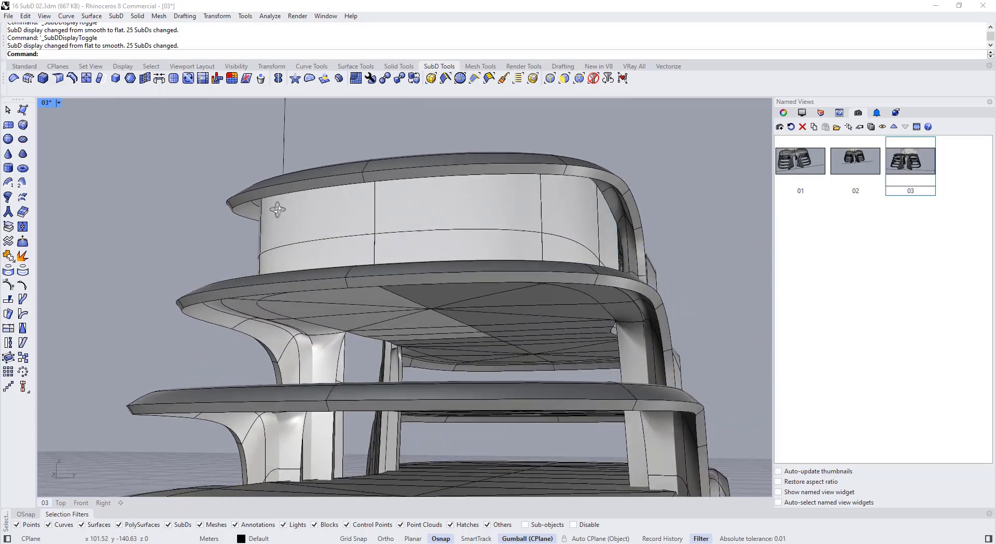
scroll(630, 197, "up", 10)
right_click_drag(629, 198, 527, 202)
scroll(340, 141, "up", 3)
right_click_drag(340, 142, 445, 270)
scroll(446, 269, "down", 10)
right_click_drag(527, 255, 452, 306)
scroll(453, 294, "up", 3)
scroll(441, 307, "up", 3)
right_click_drag(459, 409, 466, 306)
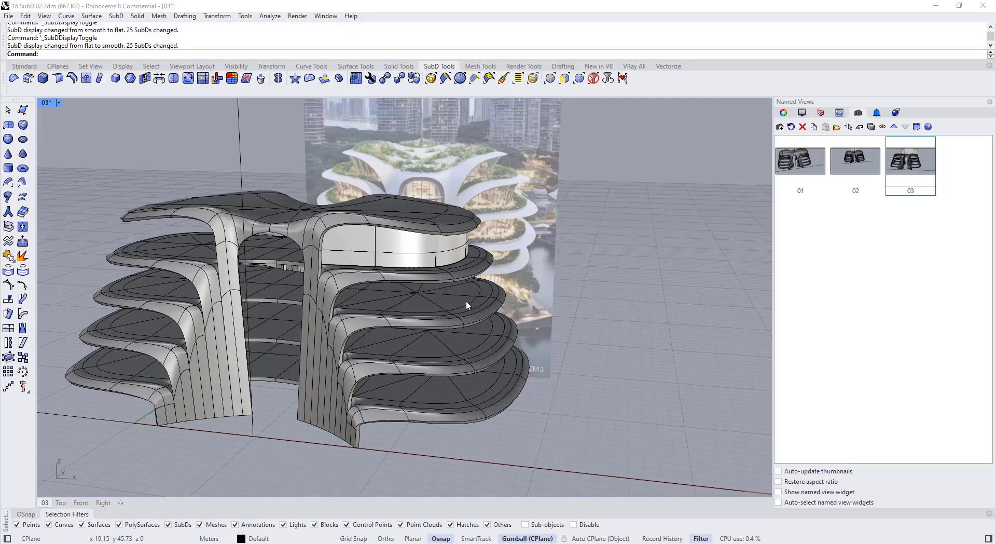
- Extract copies of the inner faces of the three lower right-hand floor slabs, with Copy set to Yes
left_click(31, 66)
left_click(442, 67)
scroll(362, 311, "up", 5)
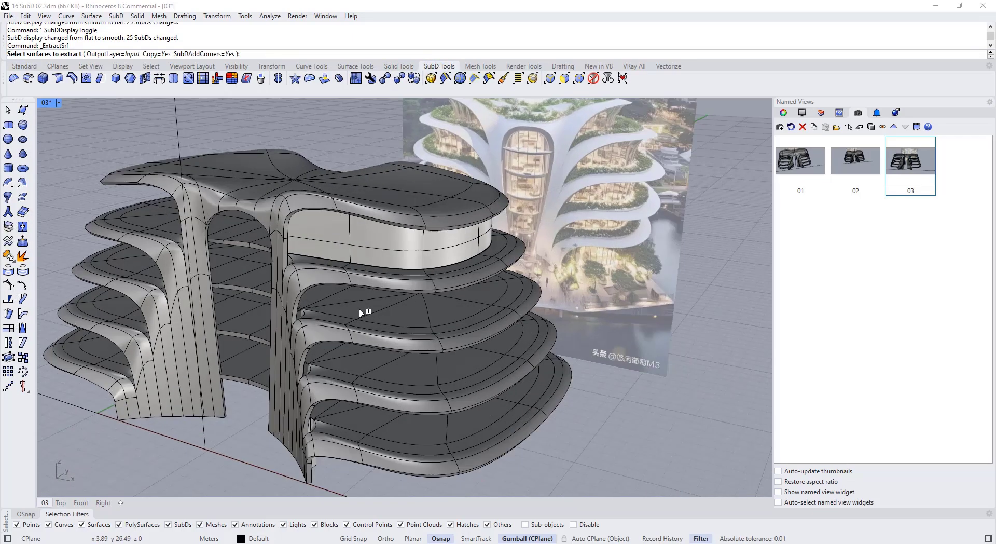
left_click(474, 306)
scroll(526, 286, "up", 3)
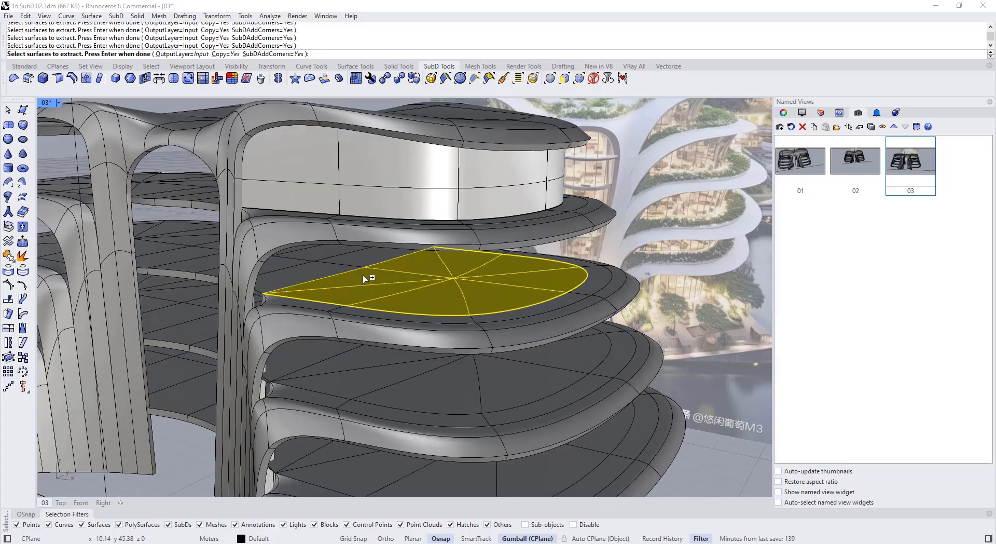
scroll(344, 349, "down", 2)
left_click(460, 369)
scroll(531, 330, "up", 2)
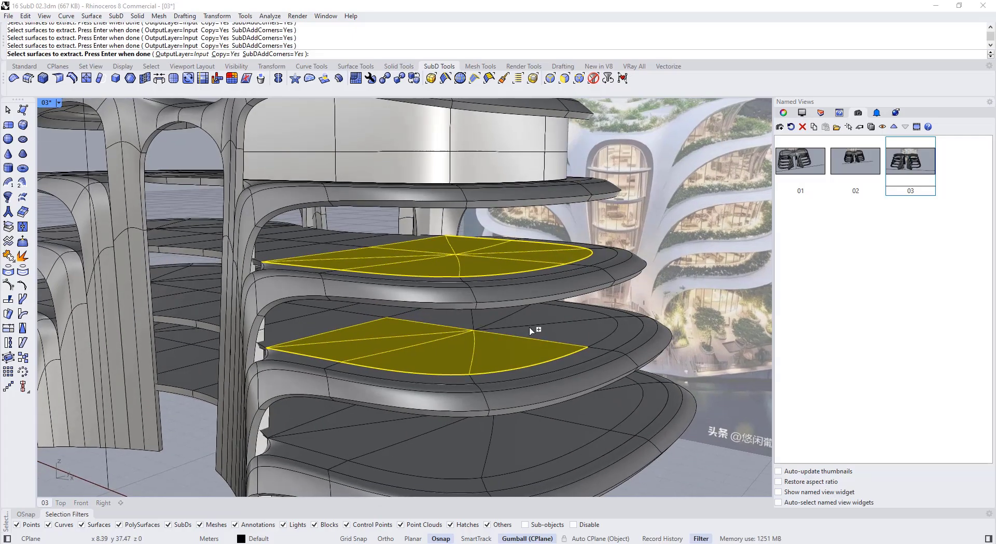
left_click(496, 320)
left_click(459, 316)
scroll(449, 319, "down", 3)
scroll(362, 367, "up", 5)
left_click(367, 347)
left_click(384, 366)
left_click(475, 385)
left_click(604, 362)
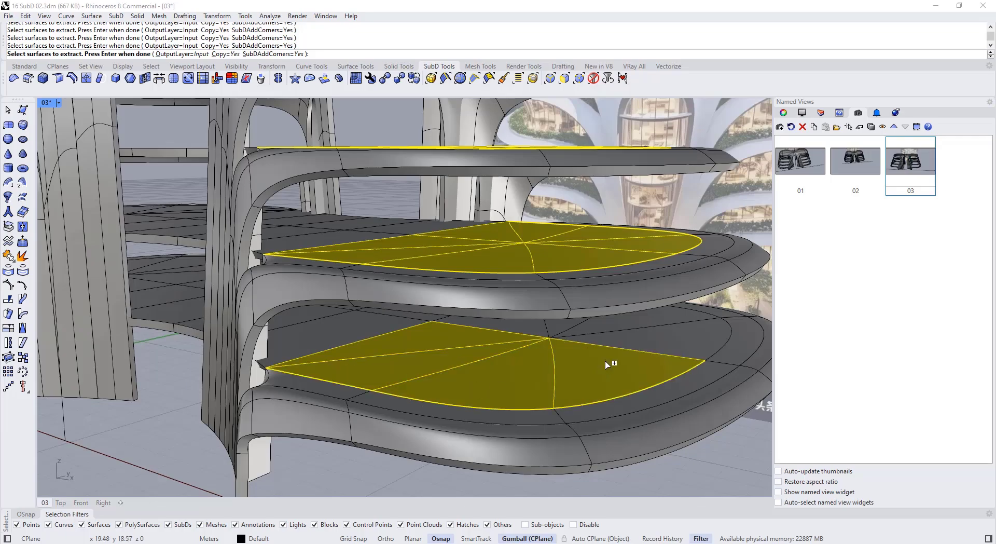
right_click_drag(606, 364, 631, 351)
left_click(615, 331)
left_click(581, 321)
left_click(528, 324)
scroll(527, 325, "down", 4)
right_click_drag(496, 358, 555, 389)
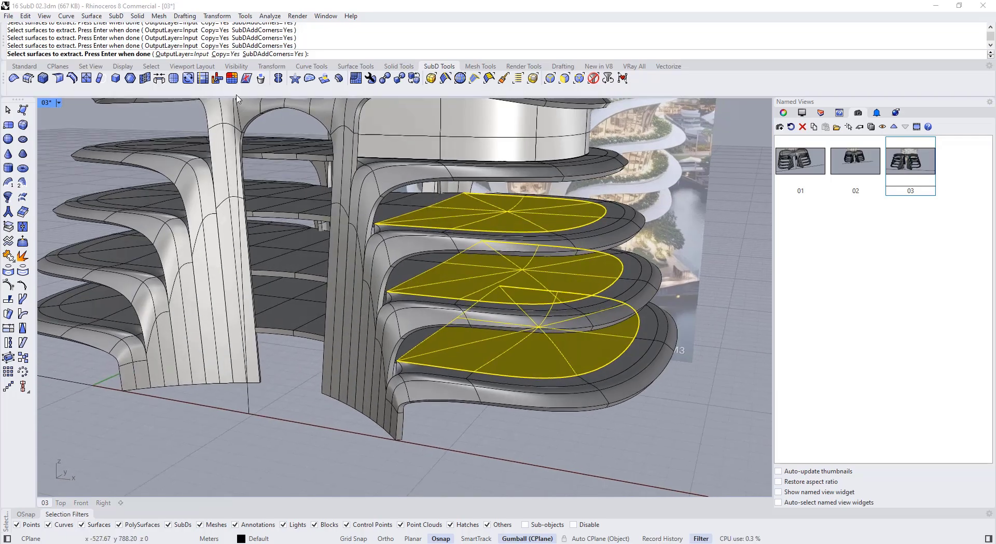
right_click_drag(582, 315, 512, 338, "shift")
key("Return")
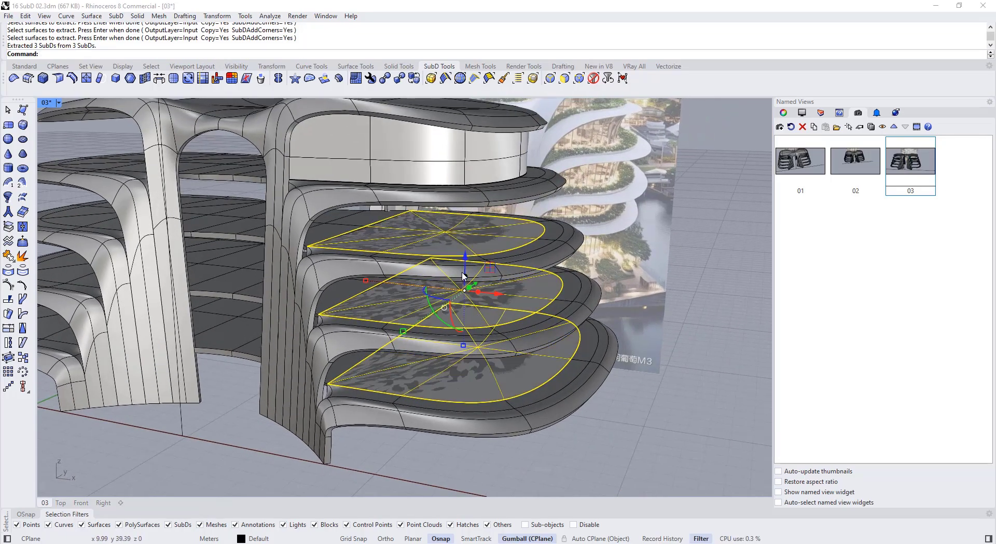
- Extrude the three extracted face sets upward to form the wall blocks of the lower right-hand floors
left_click_drag(466, 269, 466, 233)
key("Escape")
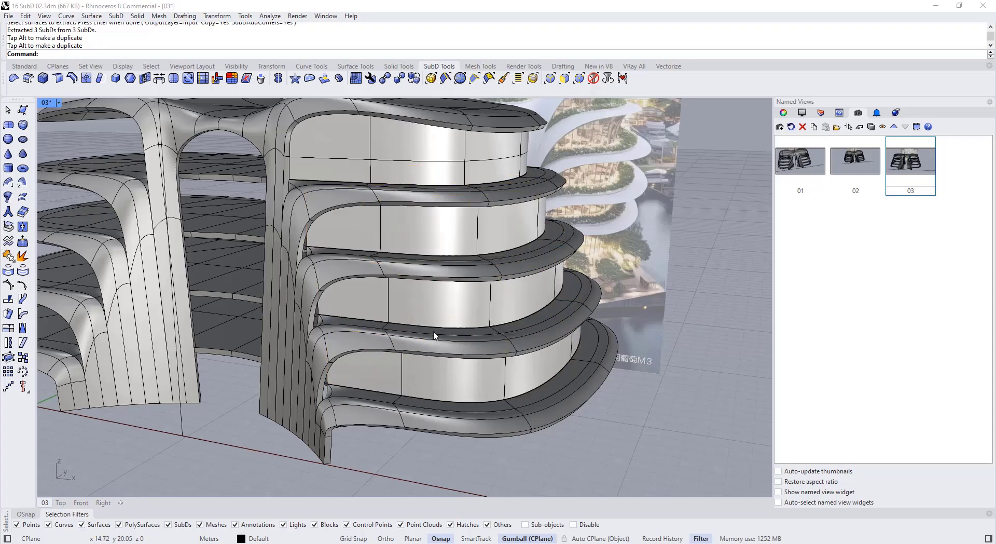
right_click_drag(434, 336, 465, 289)
scroll(540, 247, "up", 5)
scroll(540, 247, "down", 6)
right_click_drag(540, 249, 494, 348)
- Mirror the four right-hand wall blocks to the building's other side about the origin, with Copy set to Yes and Ortho on
scroll(471, 297, "down", 5)
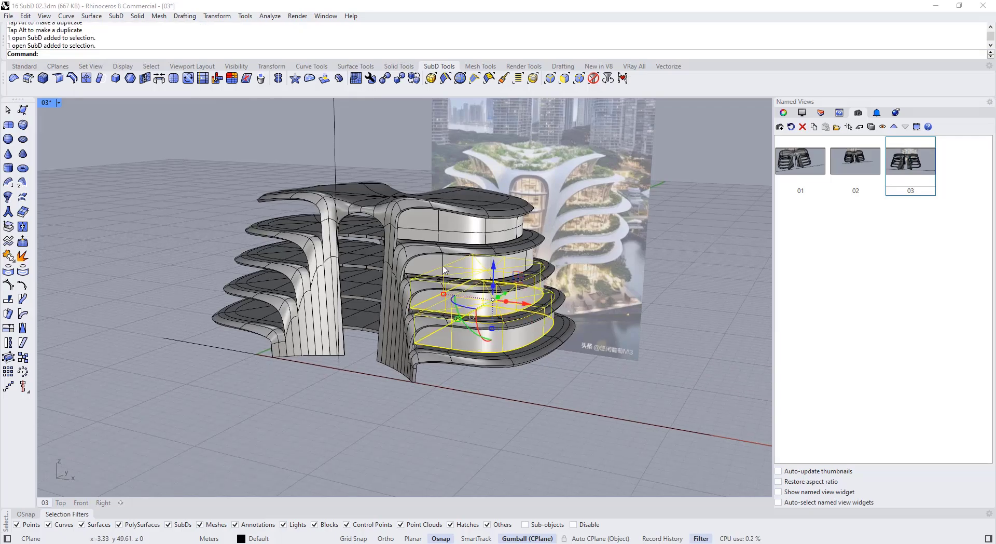
right_click_drag(414, 259, 415, 275)
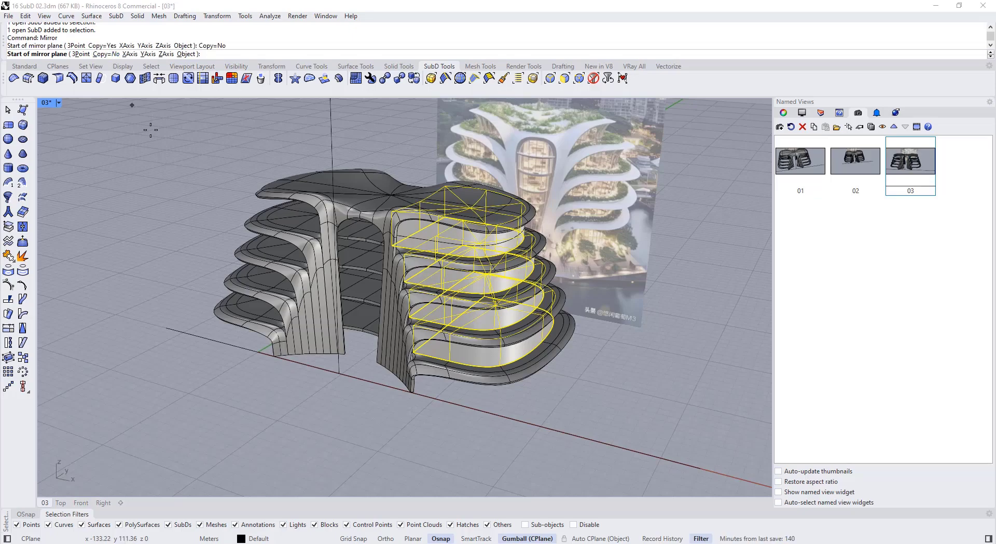
left_click(339, 373)
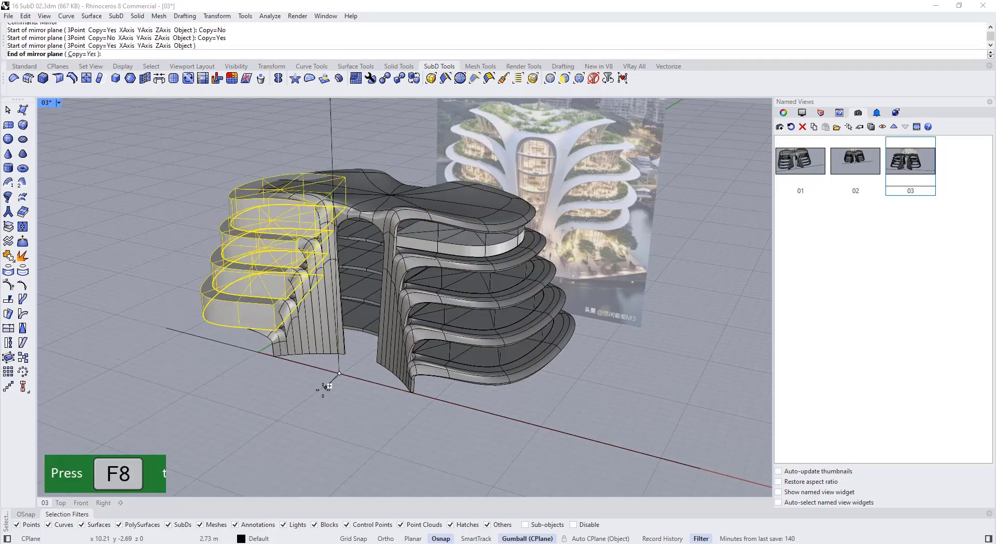
key("F8")
left_click(296, 405)
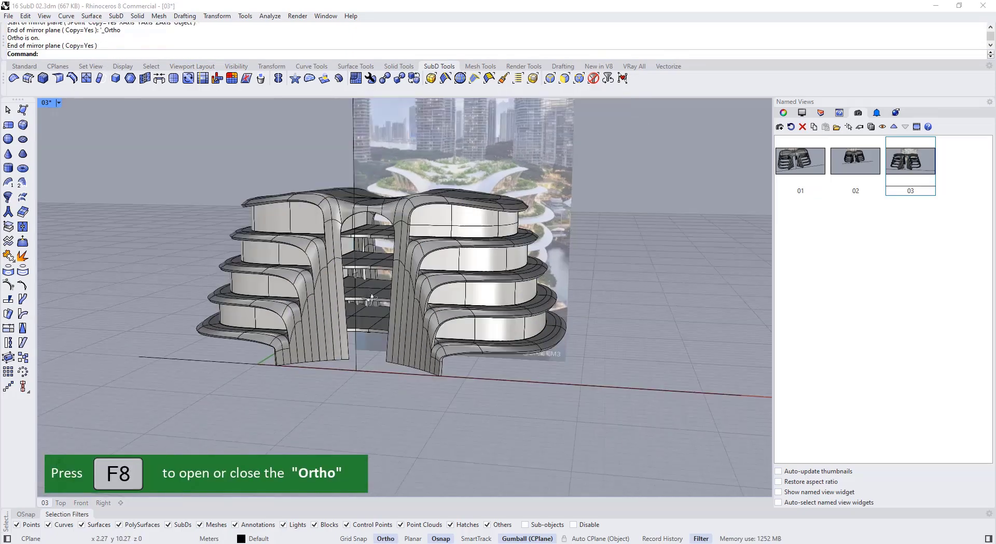
- Review the building in flat and smooth SubD display and in the Arctic 2 and Copy of Arctic modes, then return to Shaded
right_click_drag(371, 299, 223, 184)
key("Tab")
key("Tab")
key("Tab")
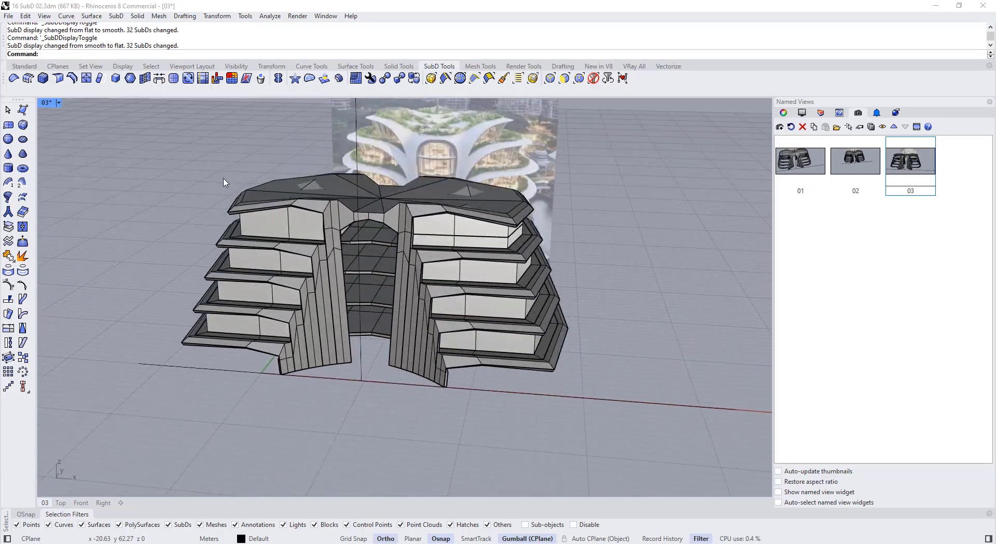
left_click(46, 102)
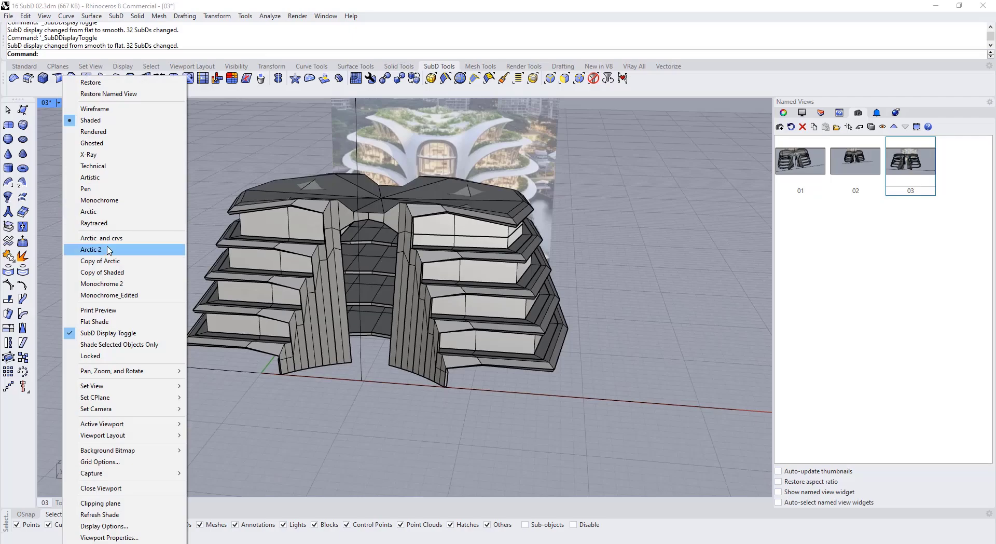
left_click(109, 250)
left_click(58, 103)
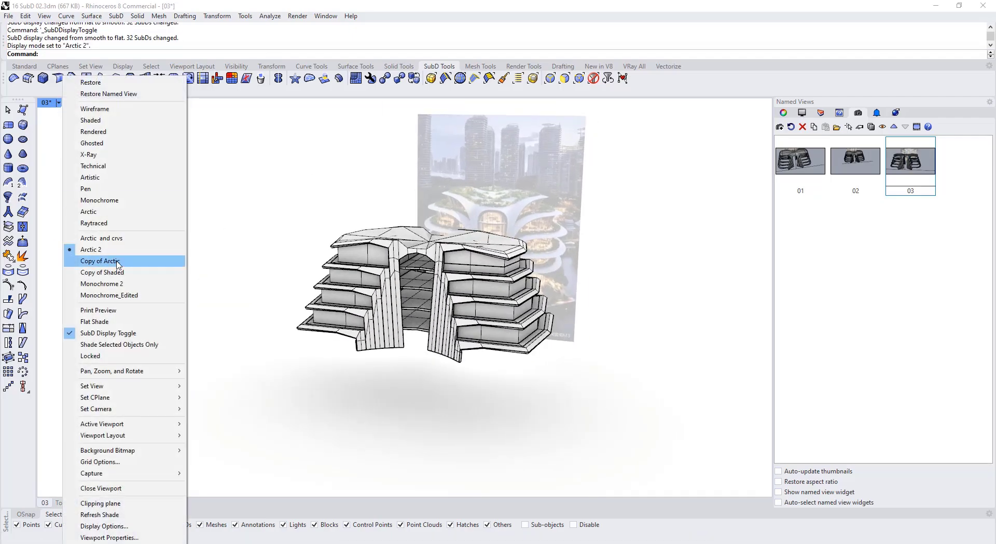
left_click(118, 261)
key("Tab")
right_click_drag(447, 291, 415, 348)
left_click(59, 103)
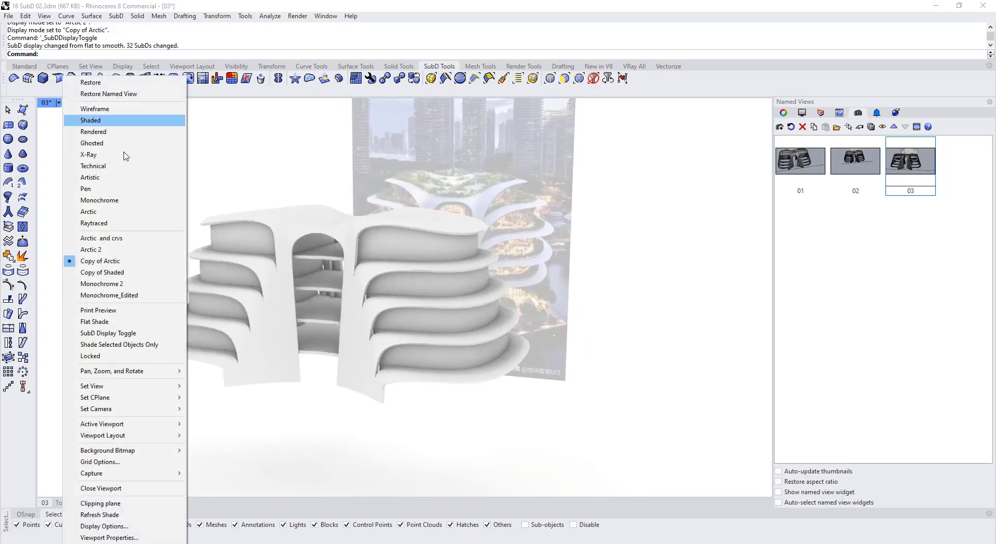
left_click(91, 120)
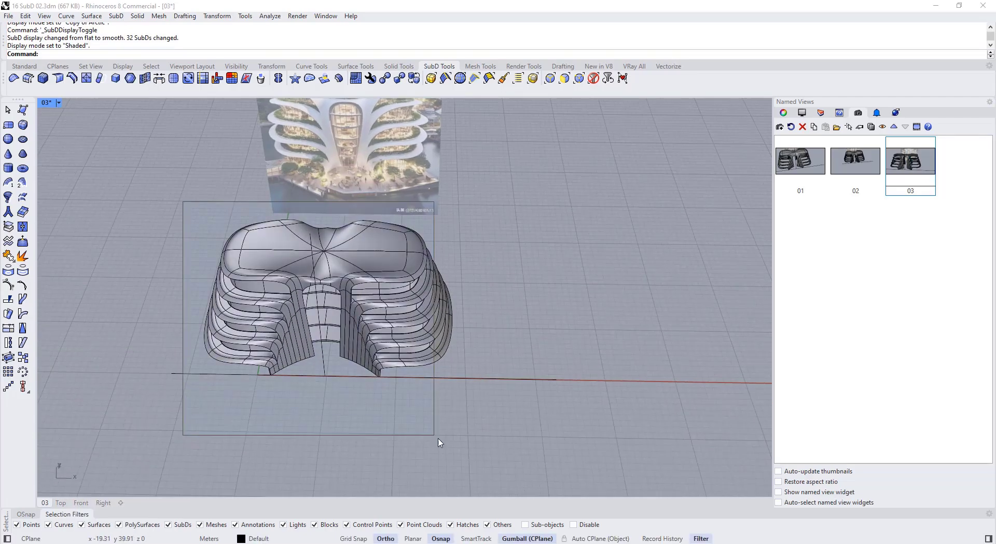
- Duplicate the whole building and place the copy beside the original along the X axis
left_click_drag(437, 438, 492, 440)
scroll(518, 389, "down", 6)
left_click_drag(463, 316, 172, 314, "alt")
left_click(180, 384)
- Hide the wall blocks of the copied building and delete the leftover block beneath the right-hand side of its roof
scroll(311, 375, "up", 7)
right_click_drag(180, 384, 348, 300, "shift")
scroll(363, 291, "up", 5)
left_click(368, 293)
left_click(383, 359, "shift")
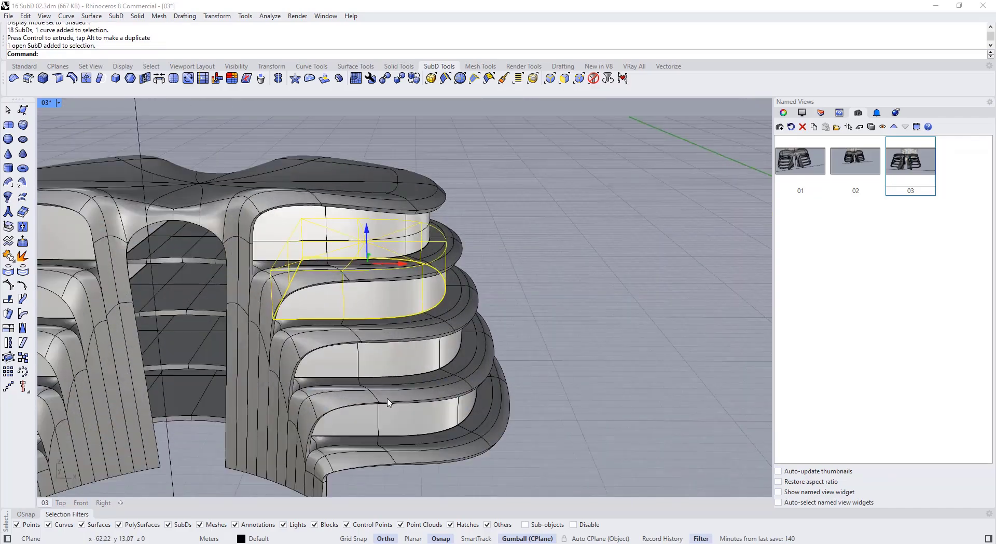
left_click(356, 234, "shift")
scroll(510, 223, "down", 5)
key("ctrl+h")
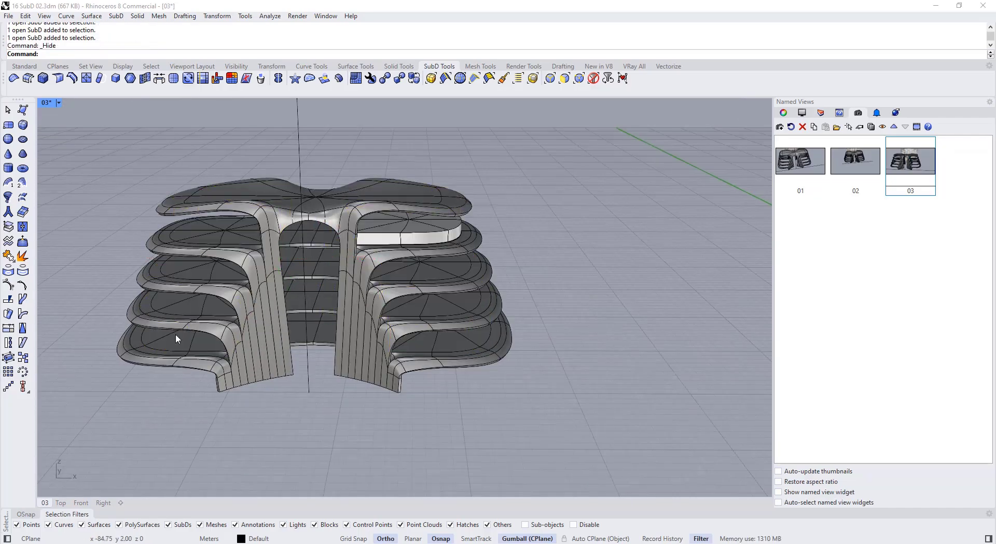
right_click_drag(400, 335, 407, 288)
left_click(425, 223)
key("Delete")
- Remove the symmetry from all the SubDs of the copied building so its two sides can be edited independently
right_click_drag(426, 223, 453, 276)
left_click_drag(452, 261, 533, 300)
right_click_drag(533, 300, 330, 297)
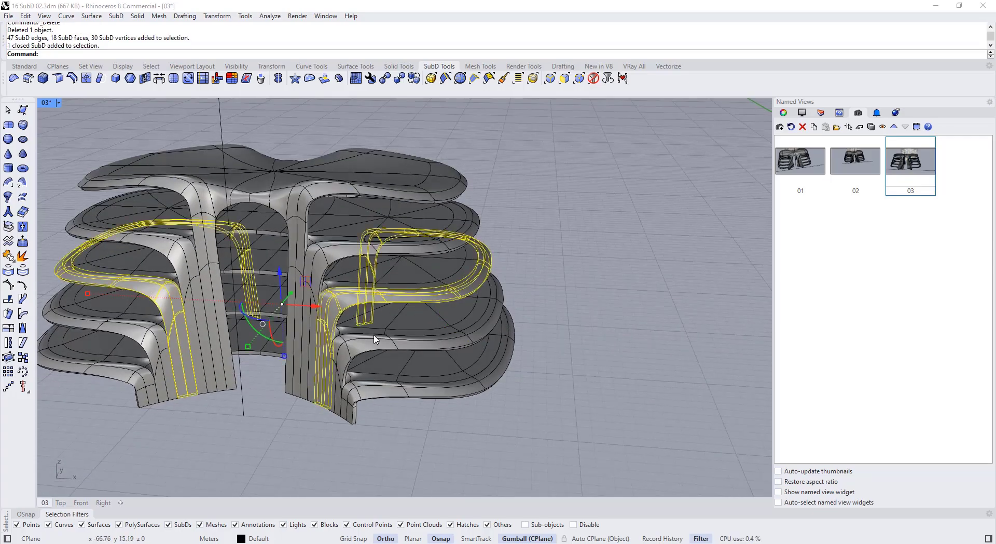
scroll(376, 339, "down", 3)
left_click_drag(534, 412, 311, 202)
left_click(278, 79)
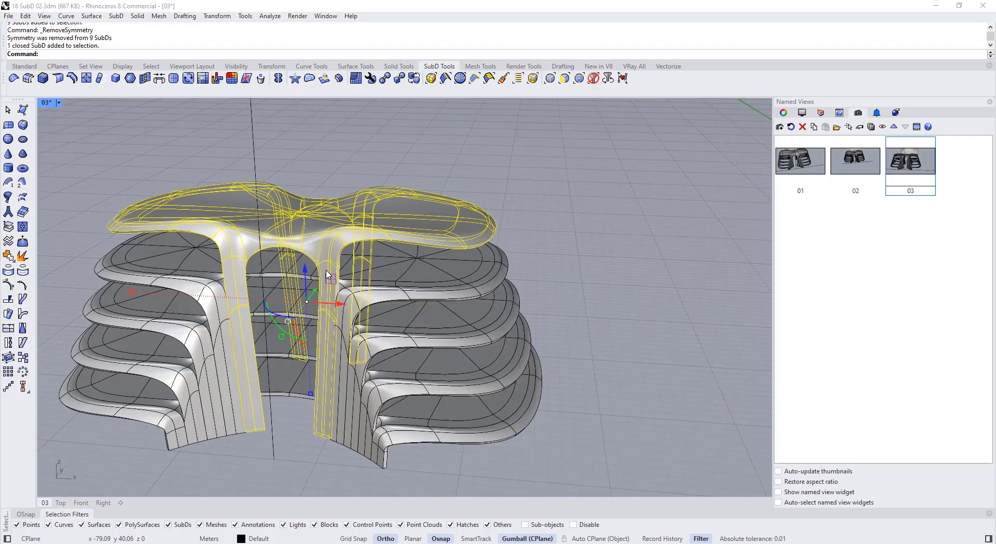
left_click(379, 188)
scroll(491, 175, "up", 2)
right_click_drag(491, 174, 474, 188)
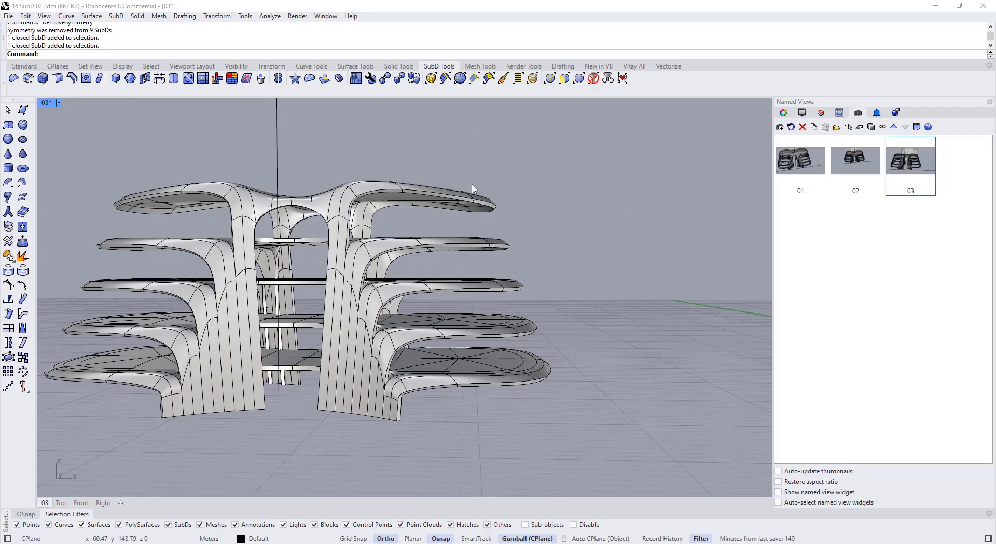
- Pull the roof's right-hand end inward and stretch the right-hand end of the floor directly below it outward
left_click_drag(512, 227, 511, 227, "ctrl+shift")
right_click_drag(511, 227, 476, 252)
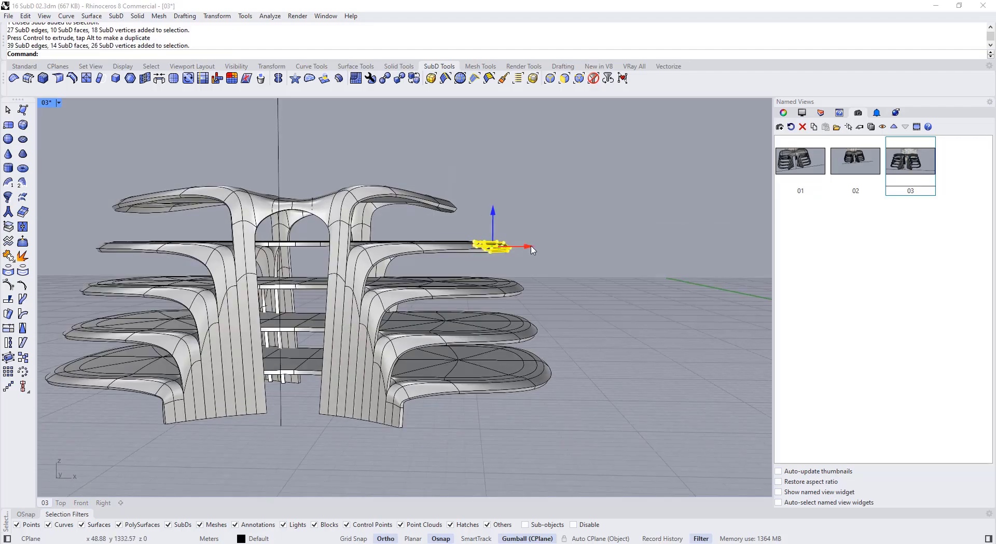
left_click_drag(504, 249, 576, 249)
left_click(594, 309)
- Stretch the right-hand ends of the two lowest floors outward, selecting the slab and balcony ends together
scroll(544, 296, "up", 3)
right_click_drag(532, 297, 529, 314)
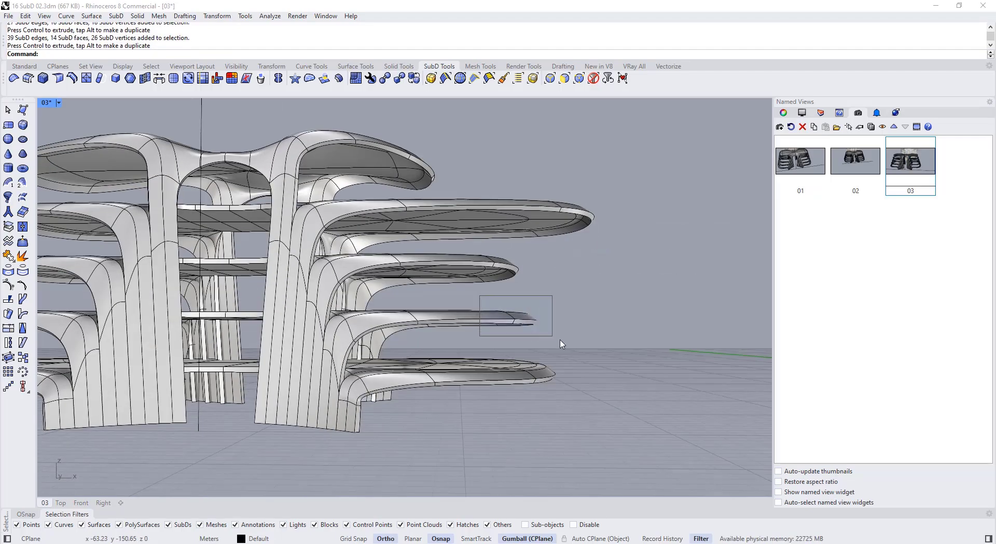
left_click_drag(566, 314, 566, 313)
left_click(601, 352)
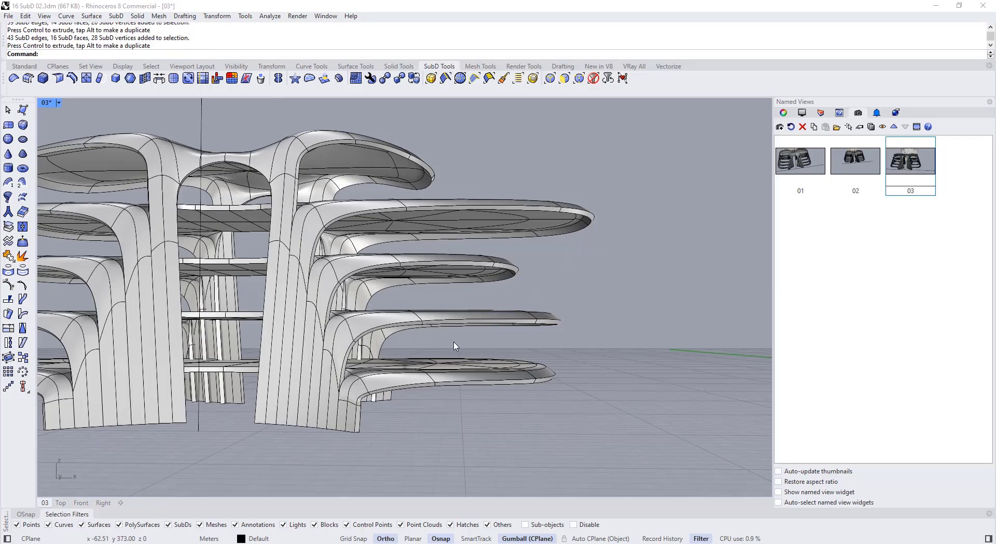
left_click_drag(454, 343, 568, 411, "ctrl+shift")
scroll(544, 382, "down", 2)
left_click_drag(643, 374, 643, 374)
left_click(652, 404)
- Stretch the left-hand end of the lowest floor outward, moving its slab and balcony together
scroll(655, 399, "down", 4)
right_click_drag(467, 358, 457, 332)
scroll(289, 320, "up", 7)
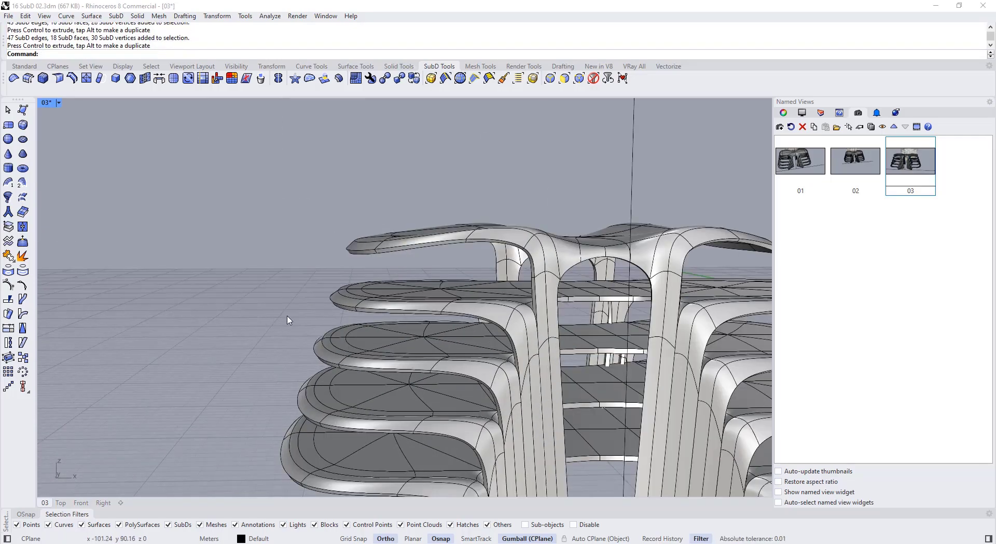
right_click_drag(289, 321, 290, 324)
scroll(280, 320, "down", 6)
right_click_drag(444, 328, 435, 311)
right_click_drag(327, 270, 316, 297)
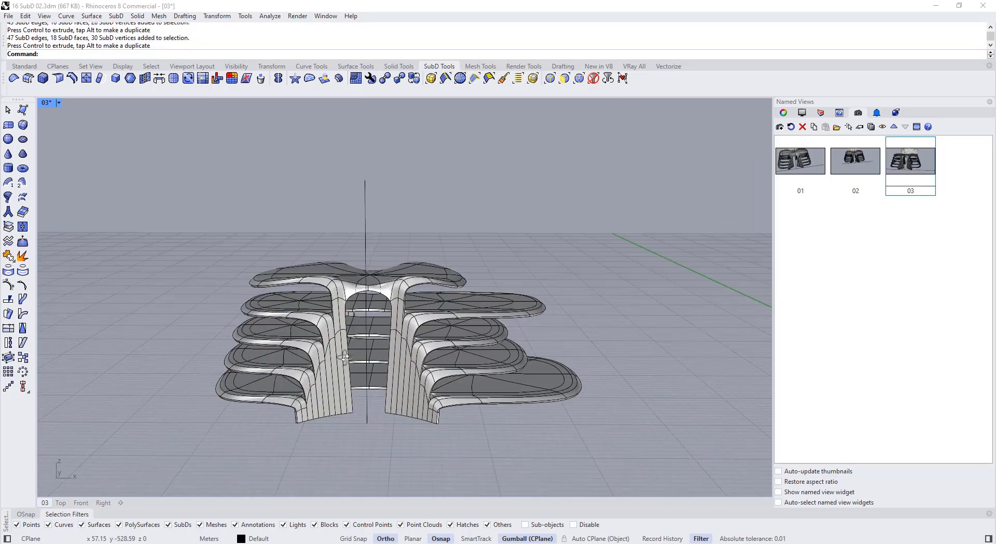
scroll(260, 306, "up", 3)
right_click_drag(259, 312, 239, 285)
scroll(249, 296, "up", 5)
scroll(240, 292, "down", 3)
right_click_drag(241, 374, 259, 347)
left_click_drag(191, 378, 202, 394, "ctrl+shift")
left_click_drag(267, 403, 183, 402)
left_click(176, 349)
- Stretch the left-hand end of the second-lowest floor outward so it projects beyond the floors above it
scroll(178, 346, "down", 3)
right_click_drag(185, 330, 221, 348)
scroll(200, 363, "up", 5)
left_click_drag(217, 342, 274, 393, "ctrl+shift")
scroll(271, 359, "down", 2)
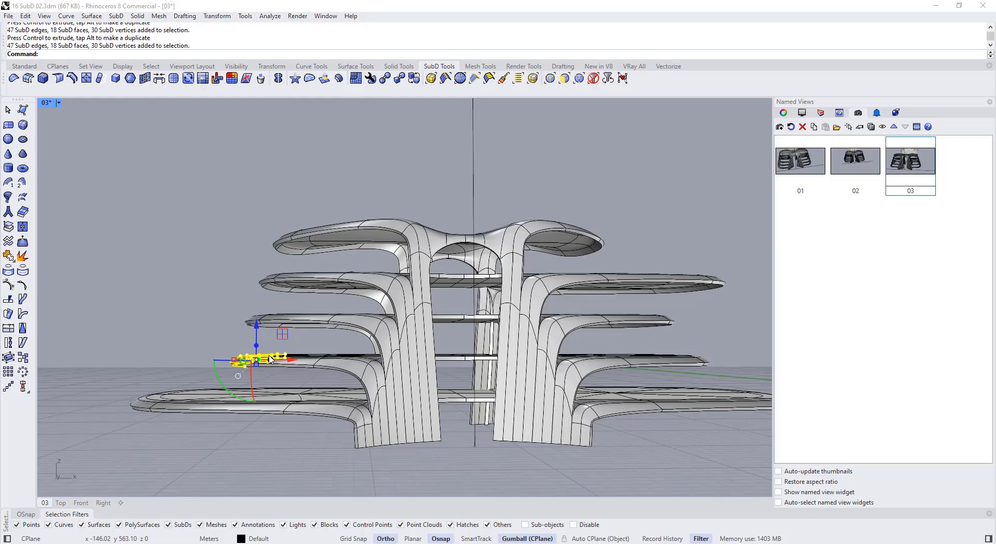
left_click(217, 330)
scroll(220, 341, "up", 2)
left_click_drag(194, 333, 272, 382, "ctrl+shift")
right_click_drag(293, 379, 289, 368)
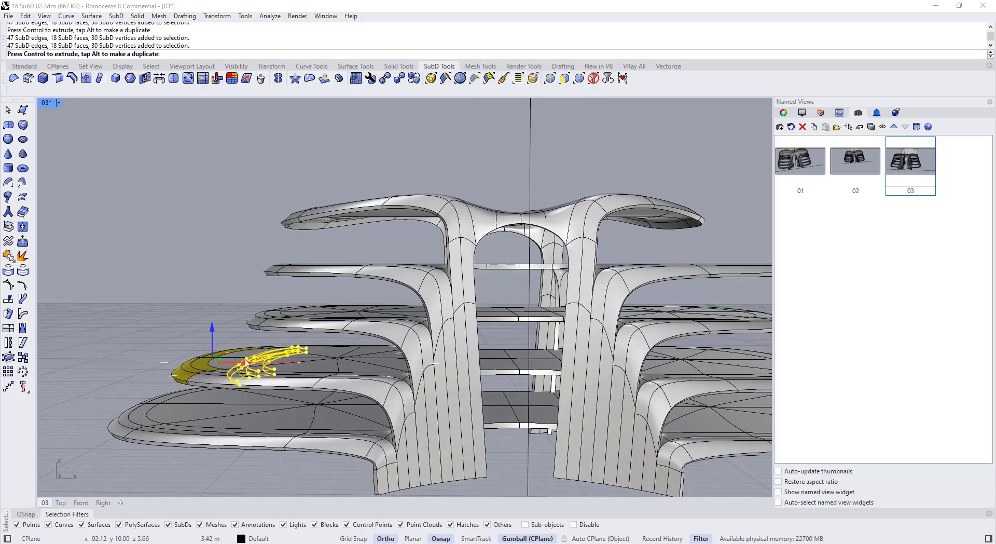
left_click_drag(247, 362, 247, 362)
left_click(260, 336)
- Stretch the roof's right-hand end outward over the extended floor below it
scroll(263, 332, "down", 8)
key("Tab")
key("Tab")
right_click_drag(467, 321, 410, 296)
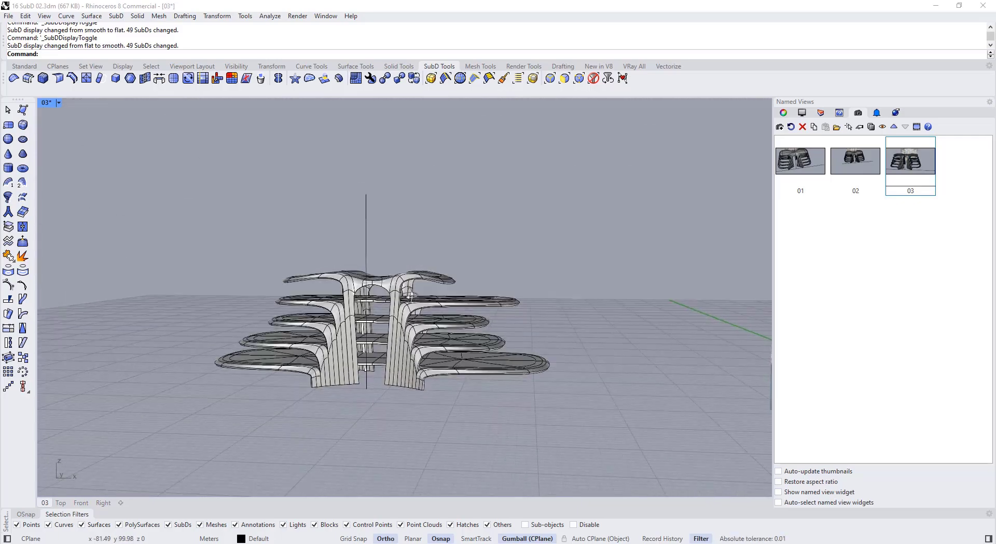
scroll(410, 296, "up", 5)
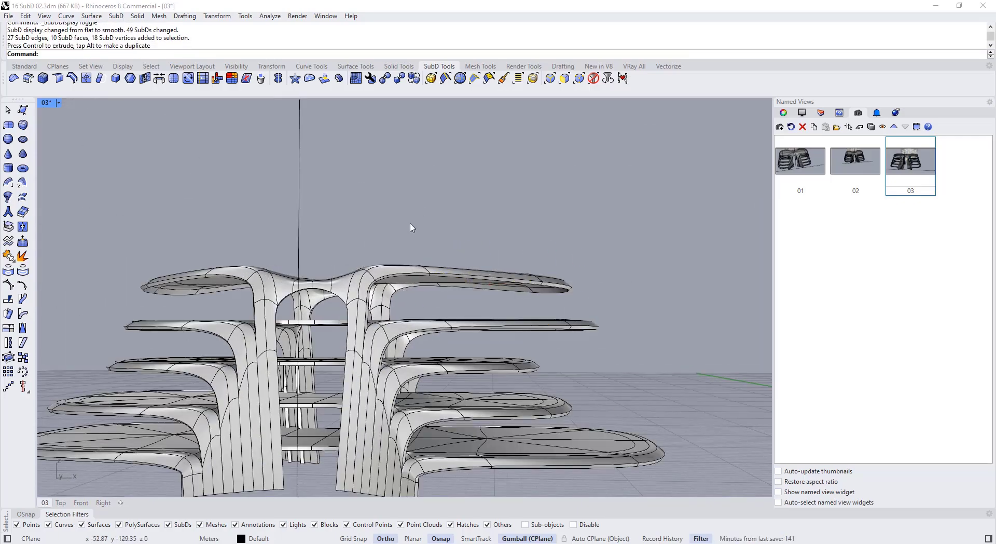
left_click(478, 215)
- Raise the edges of the roof's right-hand wing into a higher arch and adjust its outer tip vertically in flat display
right_click_drag(520, 244, 511, 244)
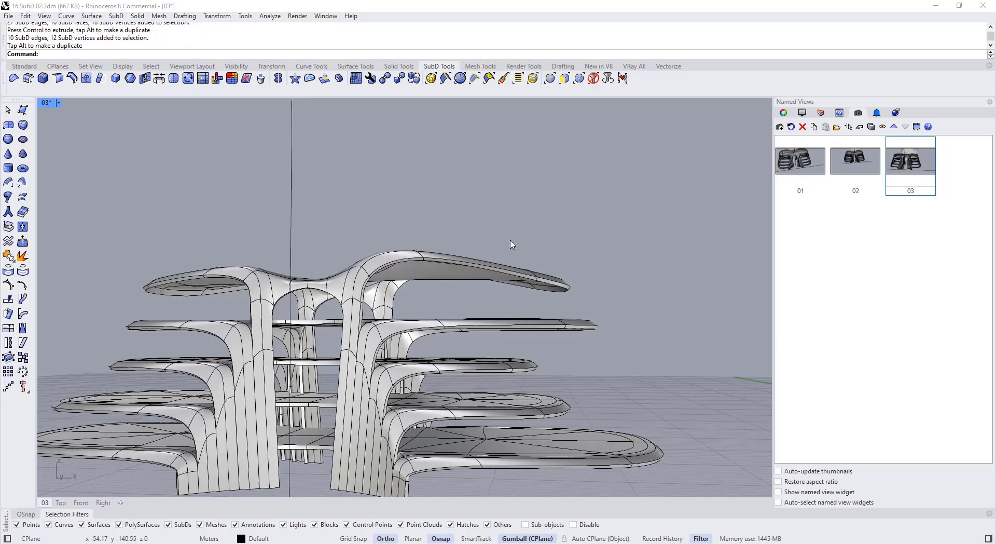
key("Tab")
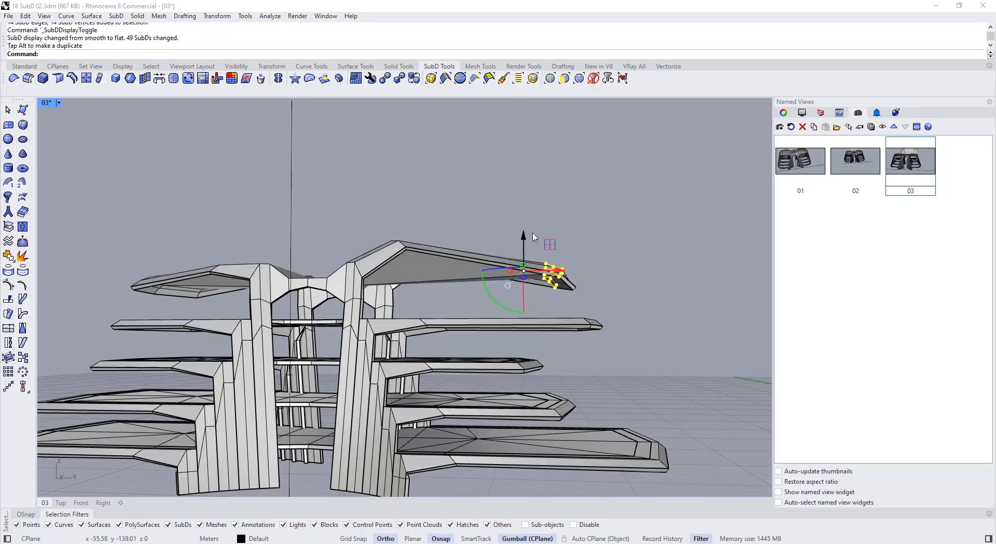
key("Tab")
scroll(534, 237, "down", 8)
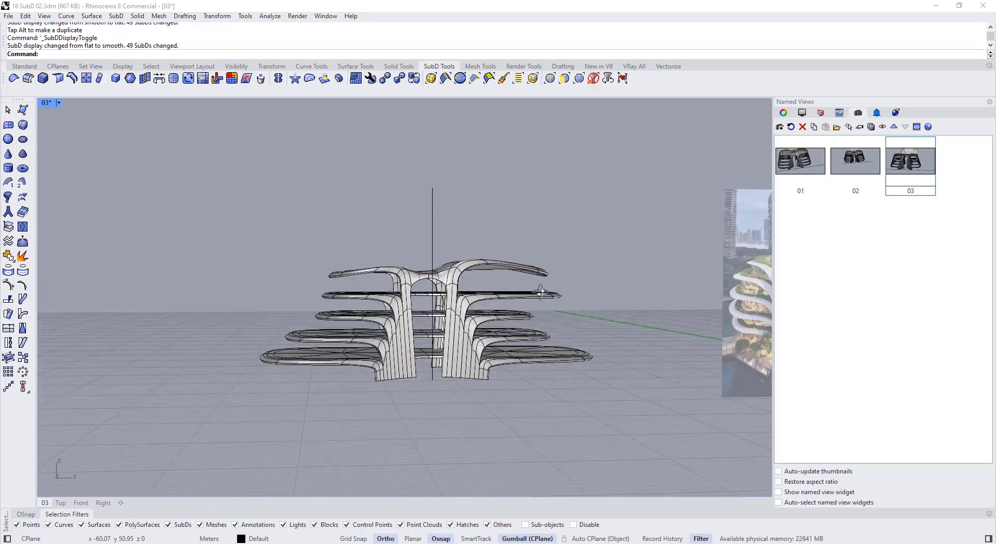
right_click_drag(542, 293, 360, 337)
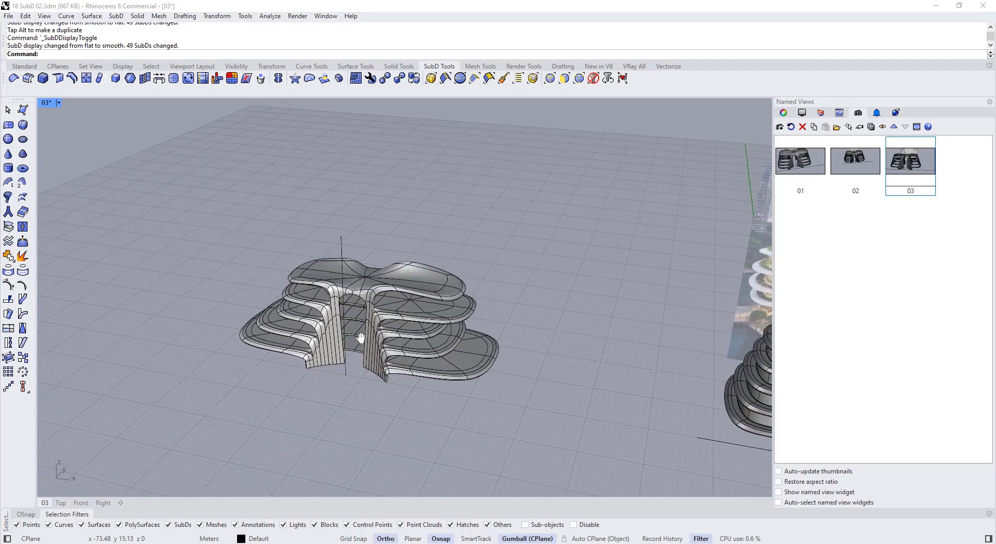